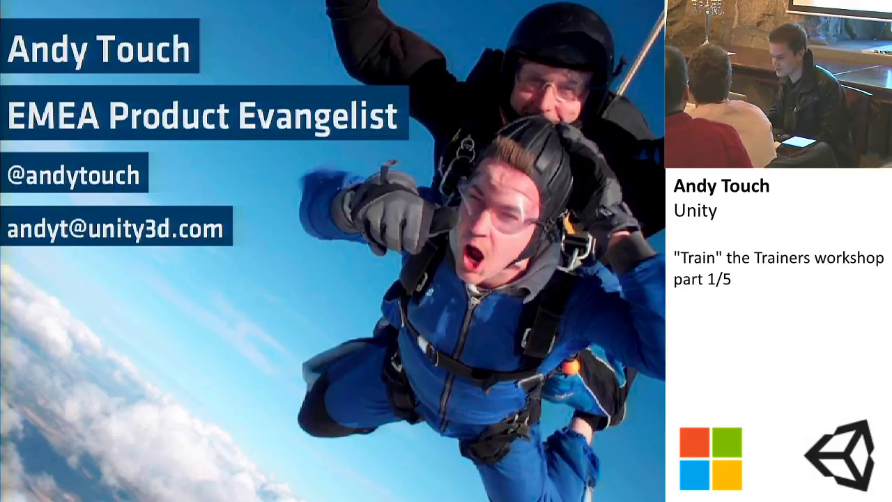
# Advance from the speaker bio slide to the Day 1 Agenda, listing Intro to Unity through Physics
pyautogui.press('Right')
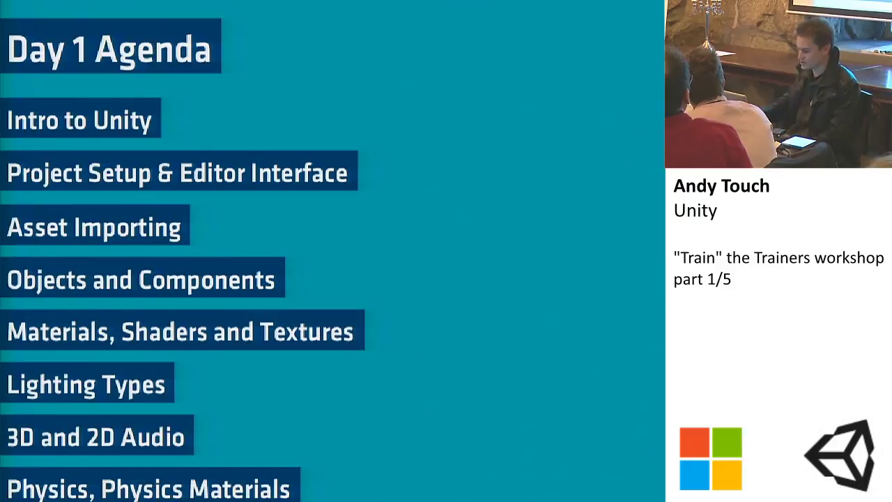
# Advance to the second Day 1 Agenda slide, covering Scripting in C# through Animator
pyautogui.press('Right')
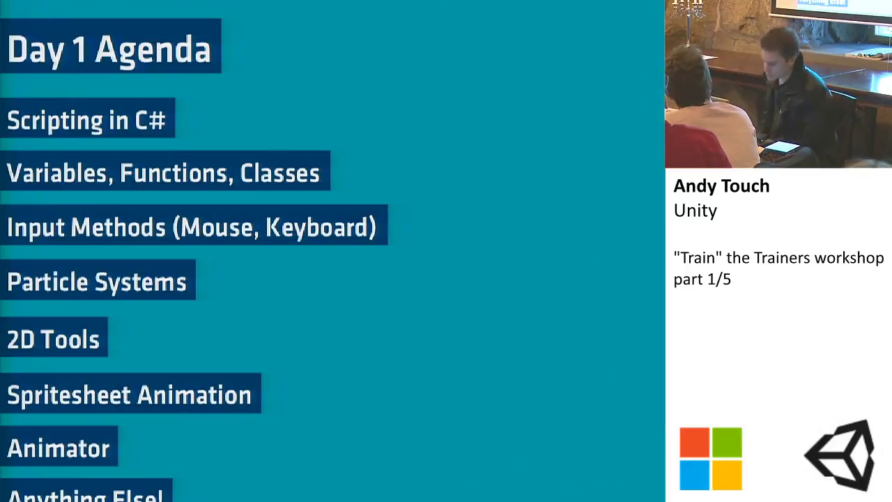
# Move on to the Unity Technologies slide listing Game Engine, Game Publishing, Support Packages and more
pyautogui.press('Right')
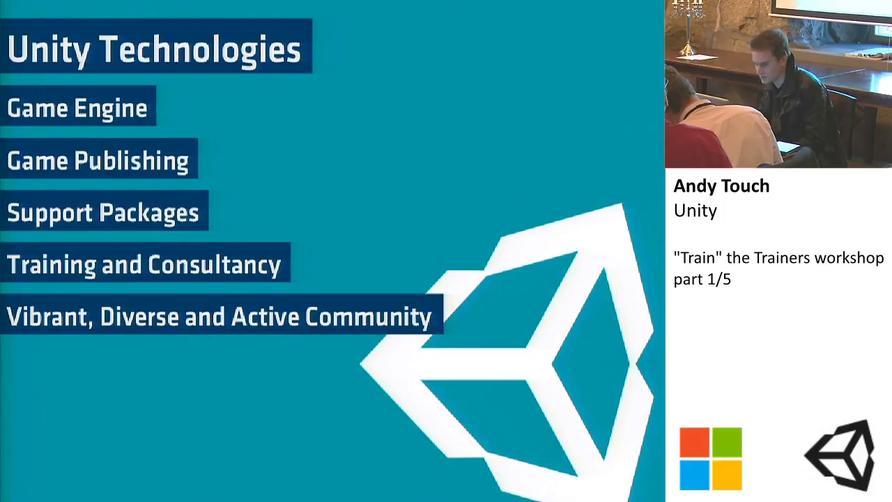
# Advance past the company statistics slide toward the Asset Store slide
pyautogui.press('Right')
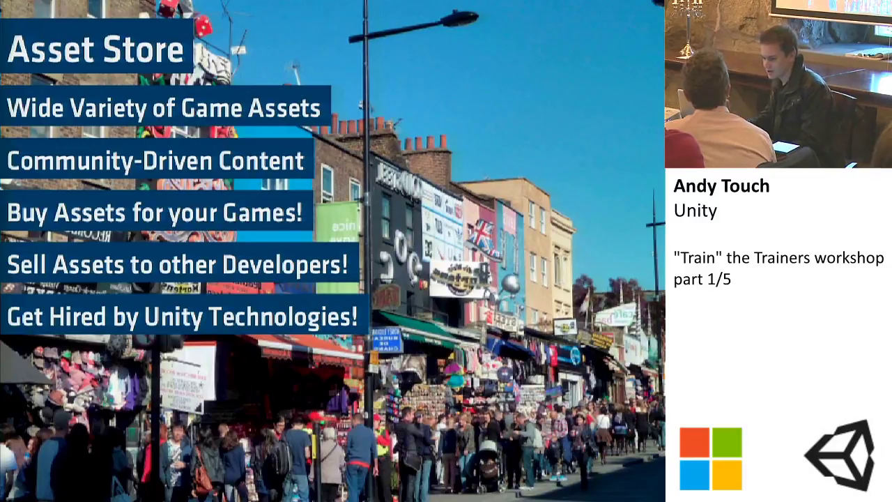
# Advance through Author Once, Deploy Everywhere! to the Supported Peripherals slide (Oculus Rift, Leap Motion, Arduino)
pyautogui.press('Right')
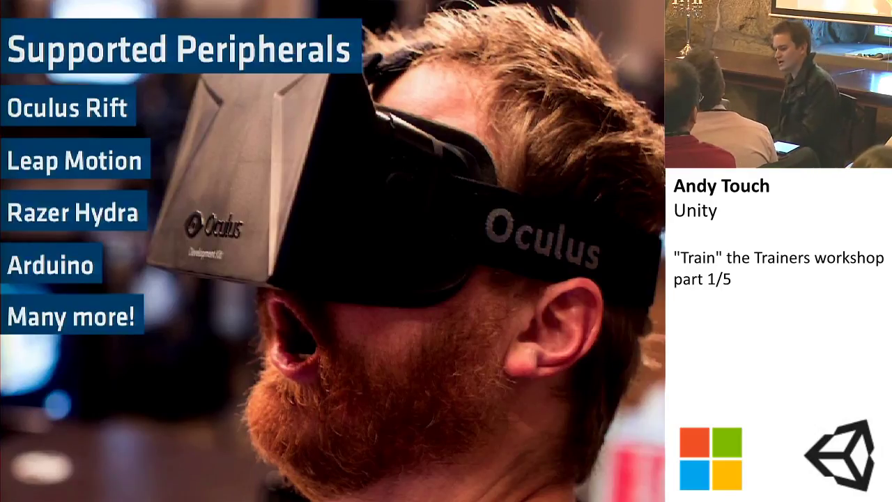
# Step from Supported Peripherals through the game showcase slides, past Bad Piggies, to Castle Story
pyautogui.press('Right')
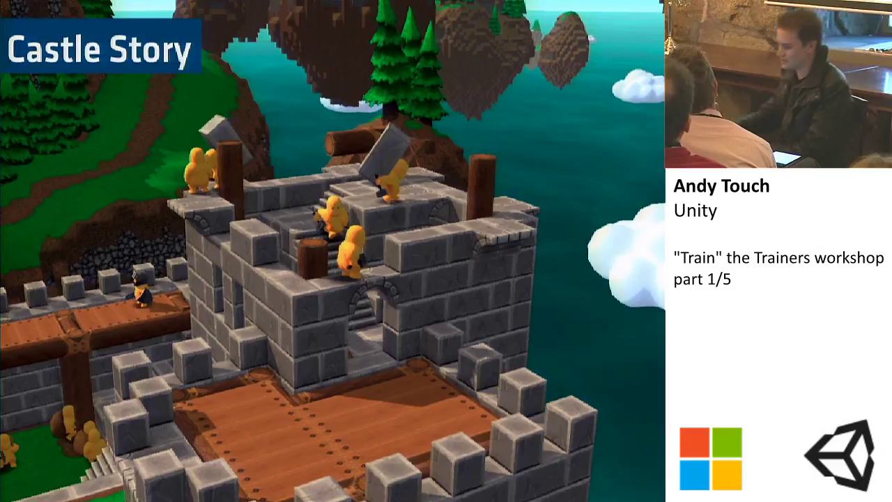
# Move from Castle Story to the Surgeon Simulator 2013 slide with its operating-table screenshot
pyautogui.press('Right')
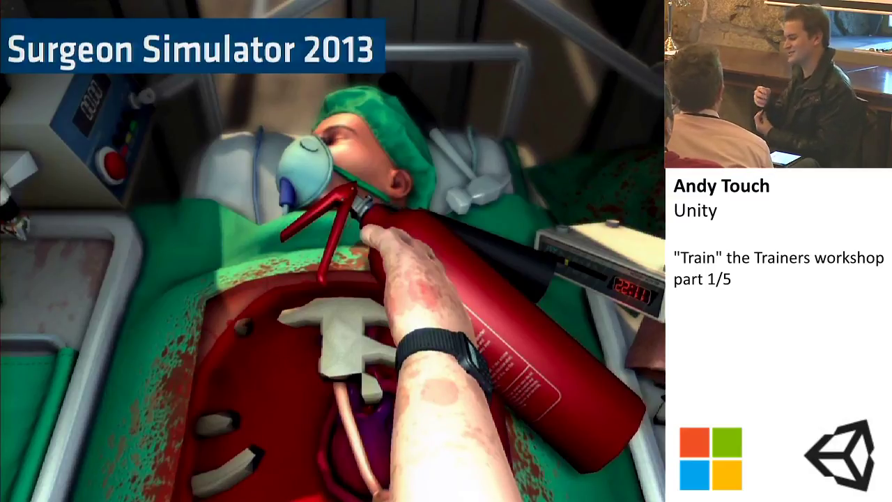
# Advance past the Kentucky Route Zero and Supernauts slides to The Room
pyautogui.press('Right')
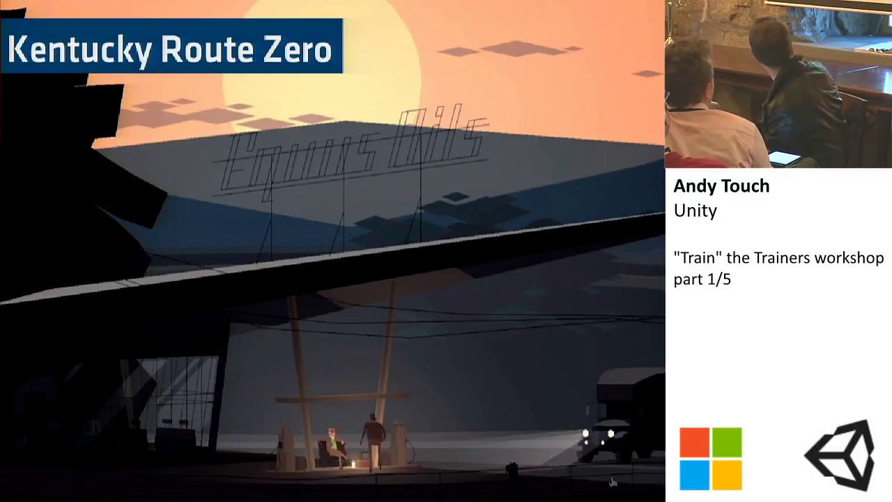
pyautogui.press('Right')
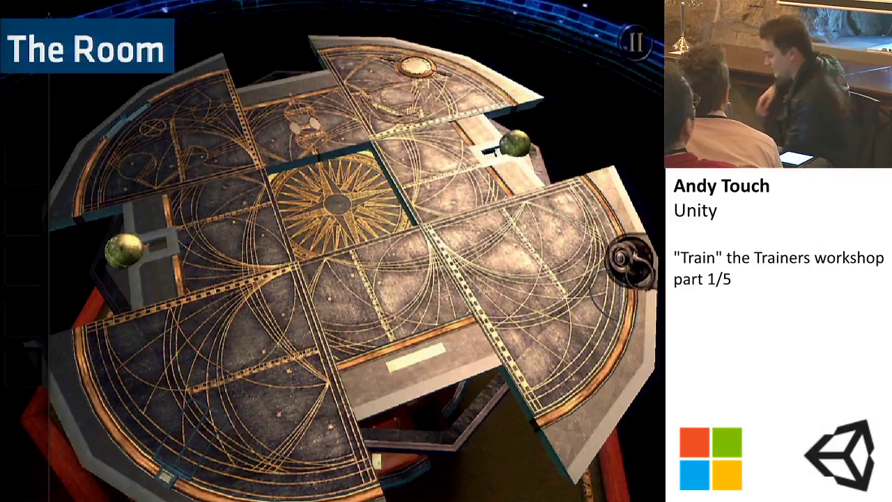
# Advance from The Room to the candlelit Legend Of The Washer Knight slide
pyautogui.press('Right')
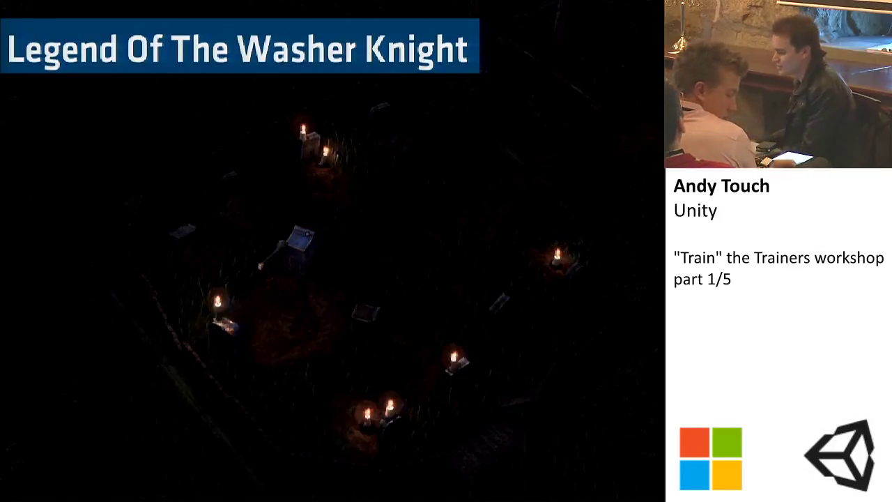
# Page forward through both Day 1 Agenda slides, then back to the first, where Intro to Unity is struck through
pyautogui.press('Right')
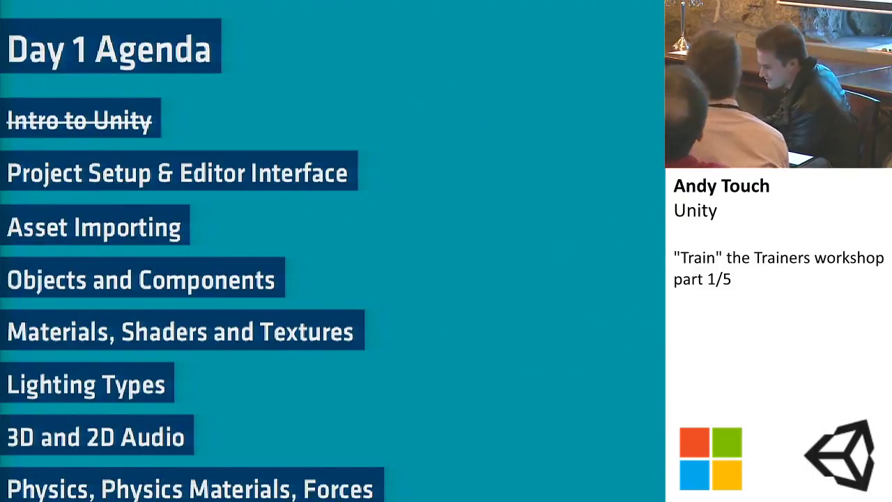
pyautogui.press('Right')
pyautogui.press('Left')
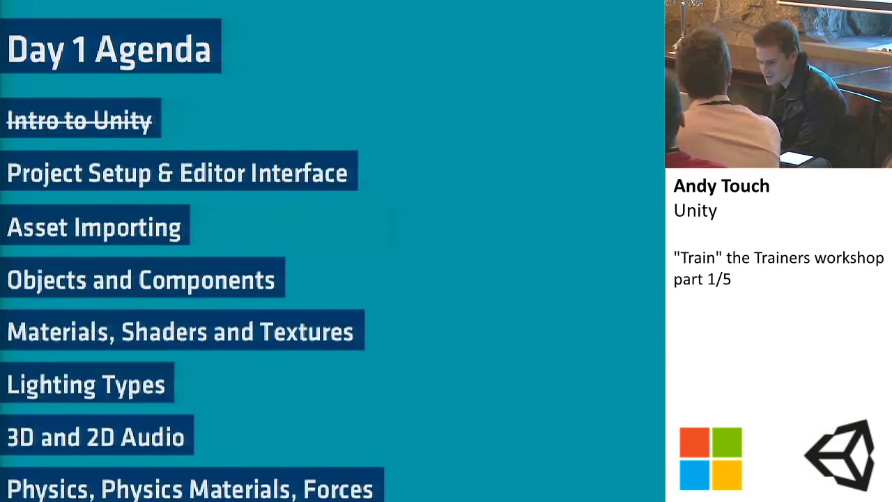
pyautogui.press('Left')
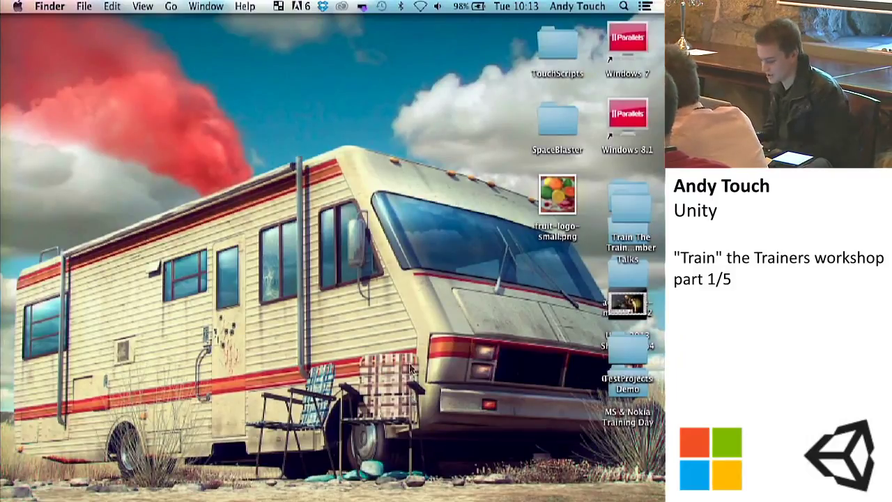
# Launch Unity 4.3 on TrainTrainers1, dismiss the welcome screen, and apply the Default layout
pyautogui.click(492, 454)
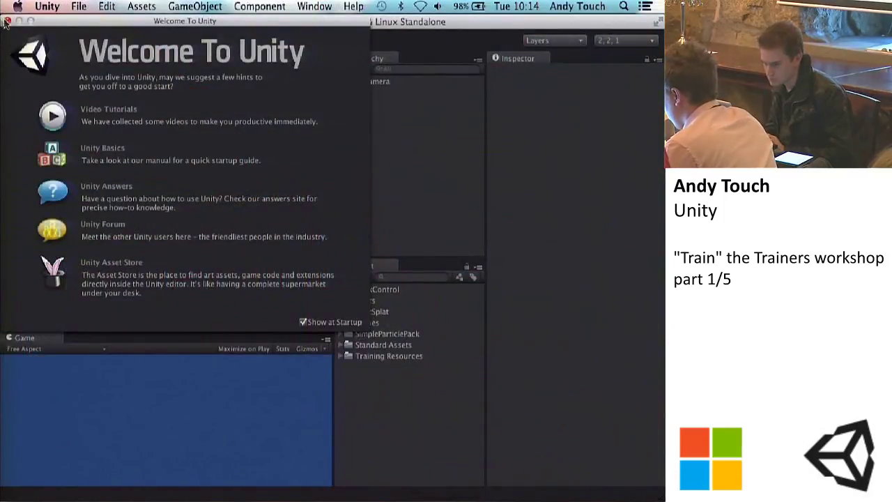
pyautogui.click(7, 21)
pyautogui.click(625, 42)
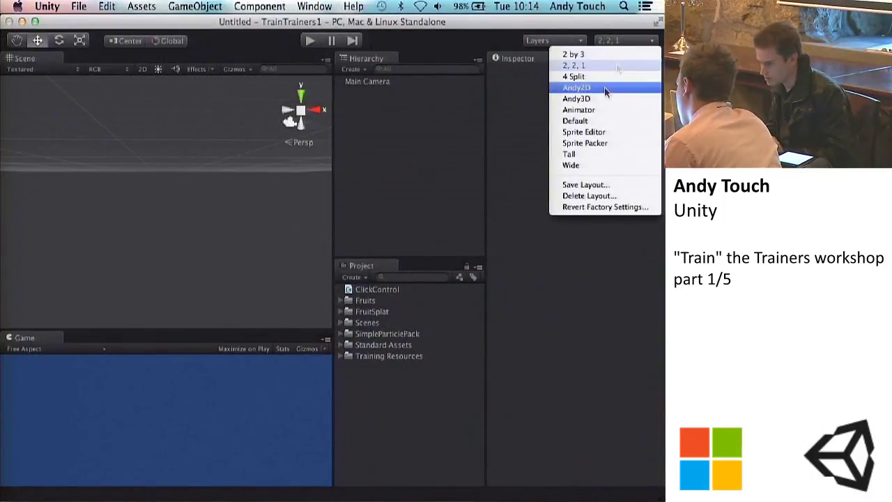
pyautogui.click(593, 122)
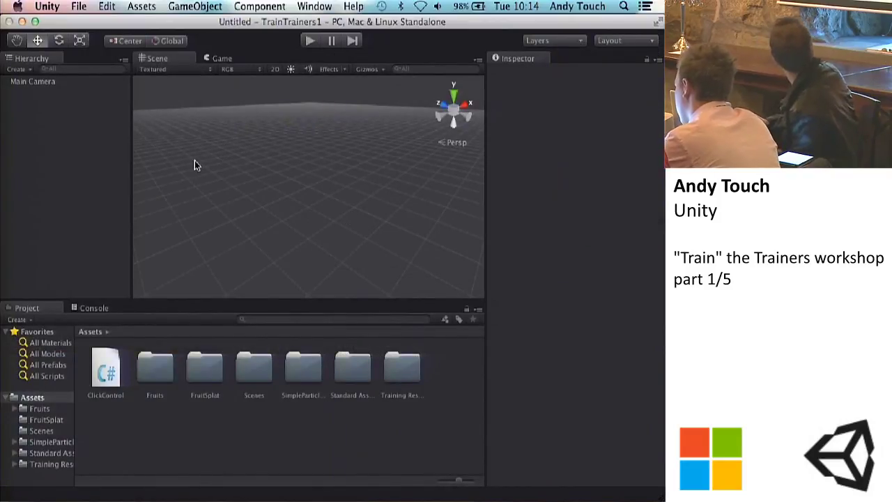
pyautogui.click(78, 6)
# Start a new project located on the Desktop and named FruitSplat
pyautogui.click(94, 92)
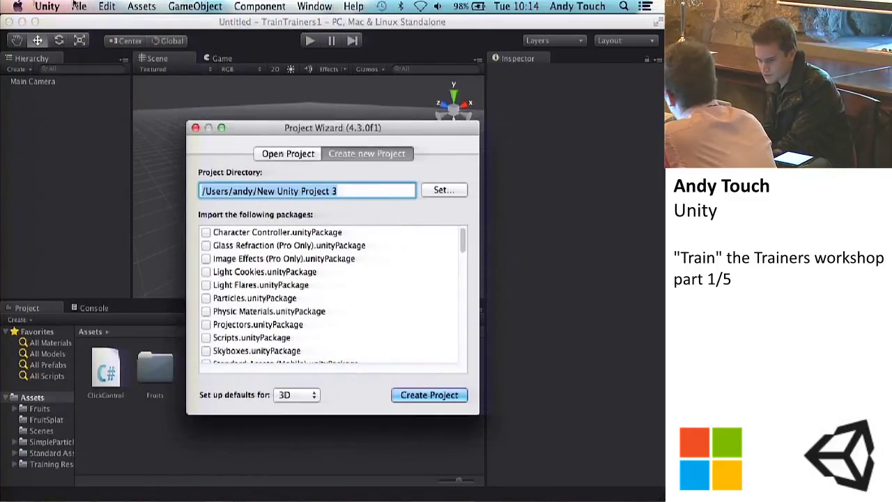
pyautogui.click(442, 192)
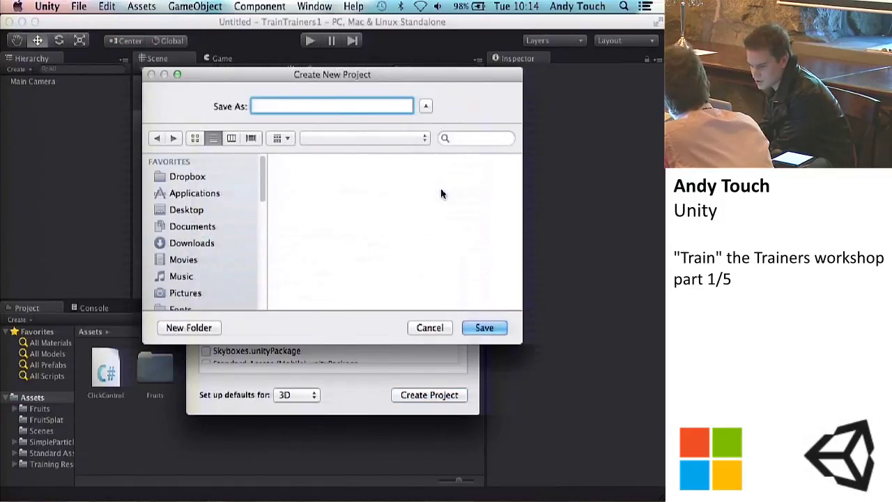
pyautogui.click(185, 211)
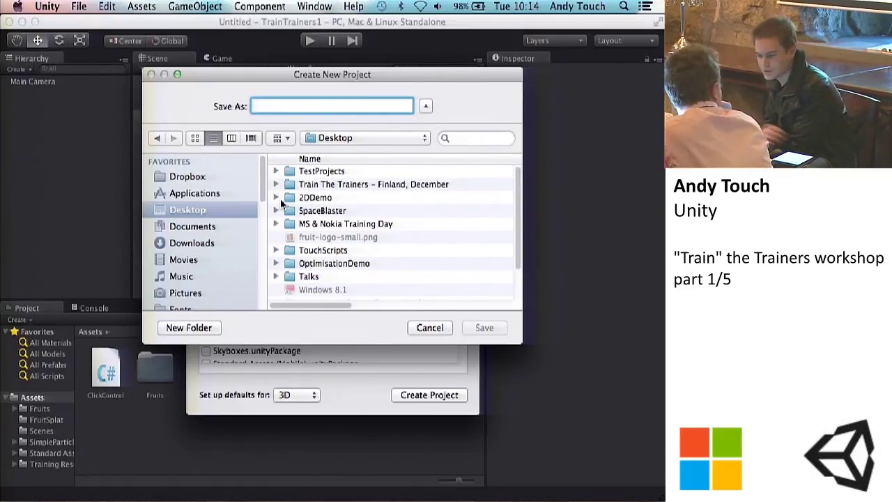
pyautogui.scroll(-1, 340, 214)
pyautogui.scroll(-2, 341, 214)
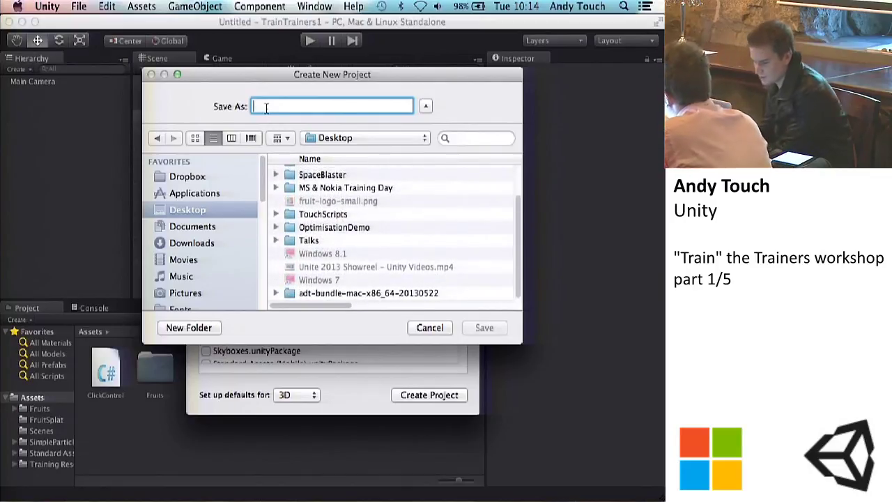
pyautogui.write('FruitSplat')
pyautogui.press('Return')
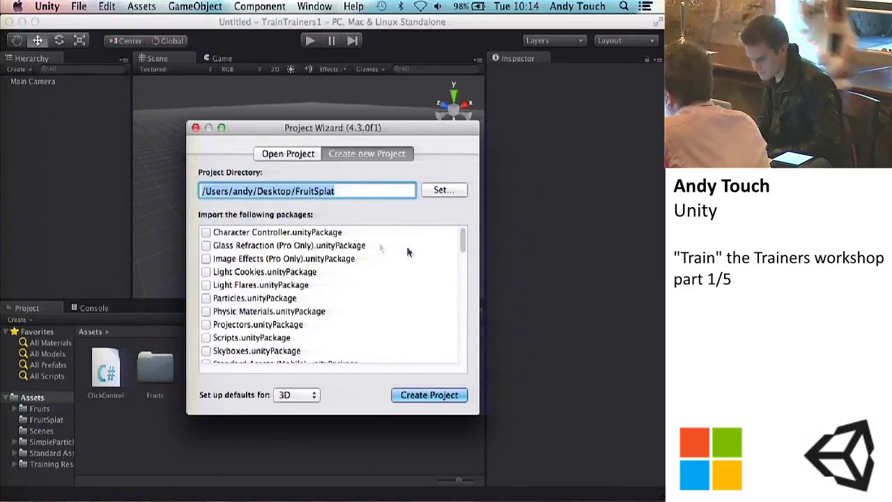
# Keep the 3D project defaults and create the FruitSplat project
pyautogui.click(310, 396)
pyautogui.click(307, 395)
pyautogui.scroll(-5, 253, 301)
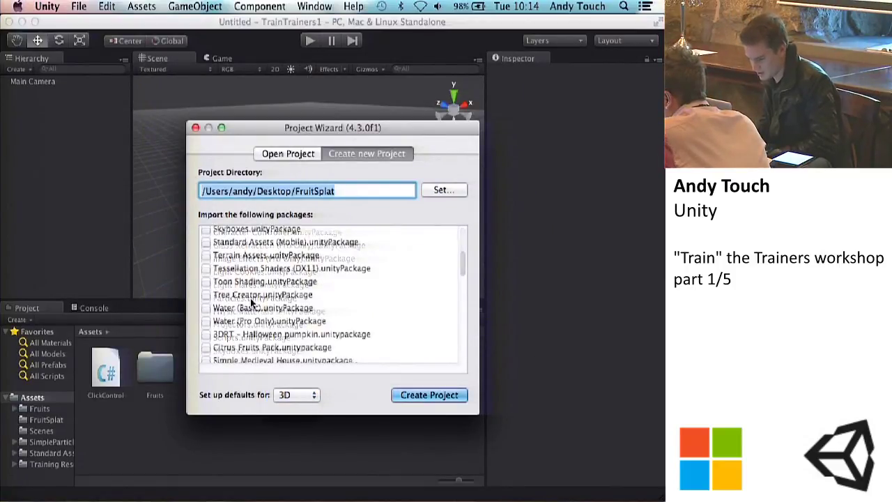
pyautogui.scroll(-10, 250, 298)
pyautogui.scroll(10, 250, 299)
pyautogui.scroll(5, 250, 298)
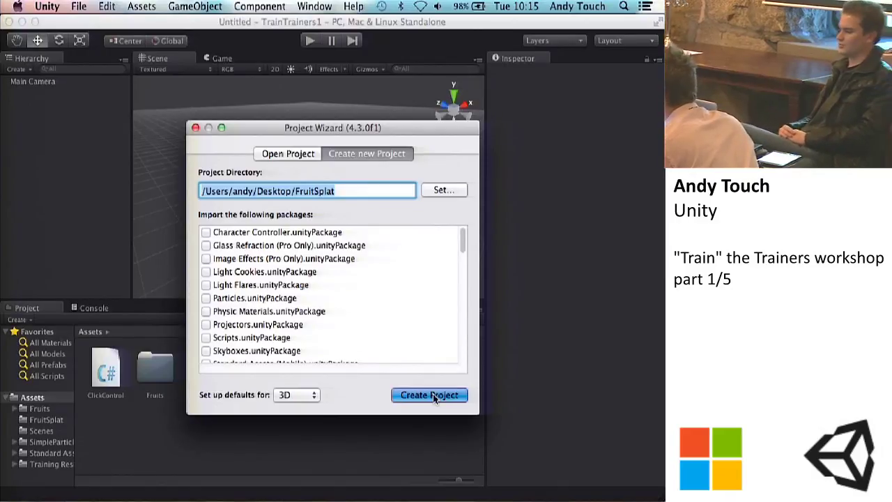
pyautogui.click(430, 396)
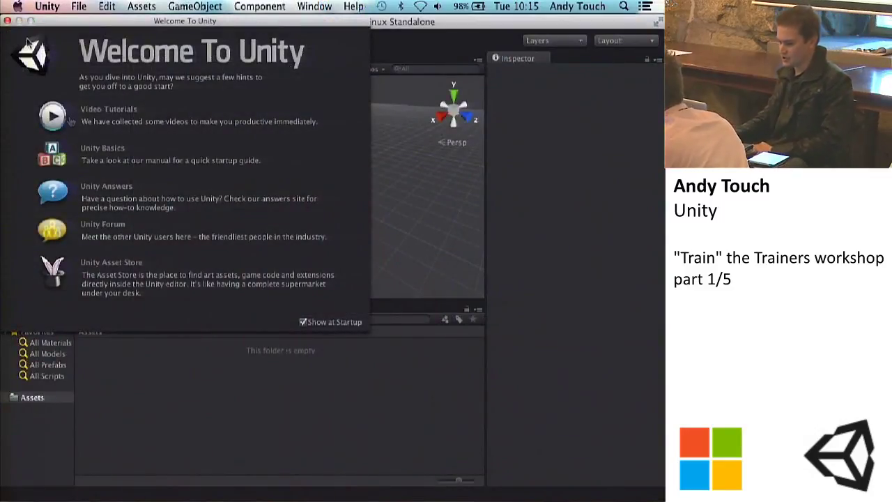
# Close the Welcome To Unity window to reveal the empty FruitSplat editor
pyautogui.click(7, 21)
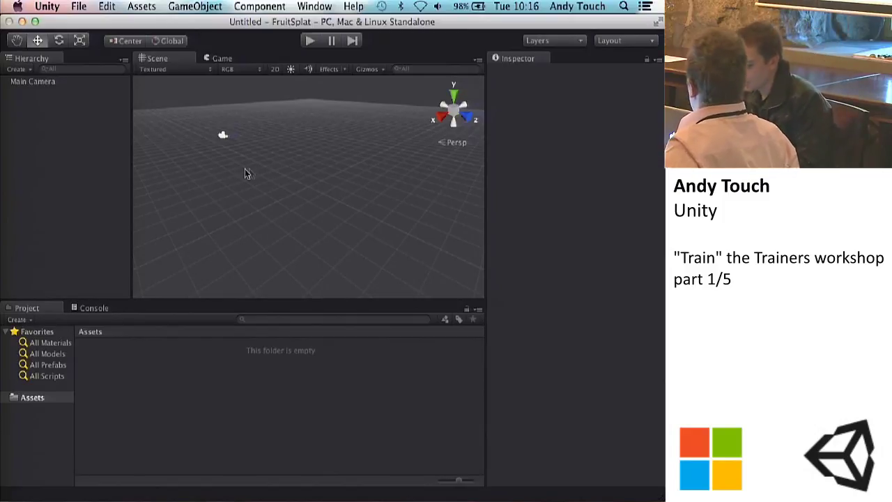
pyautogui.keyDown('alt'); pyautogui.moveTo(344, 130); pyautogui.dragTo(345, 130); pyautogui.keyUp('alt')
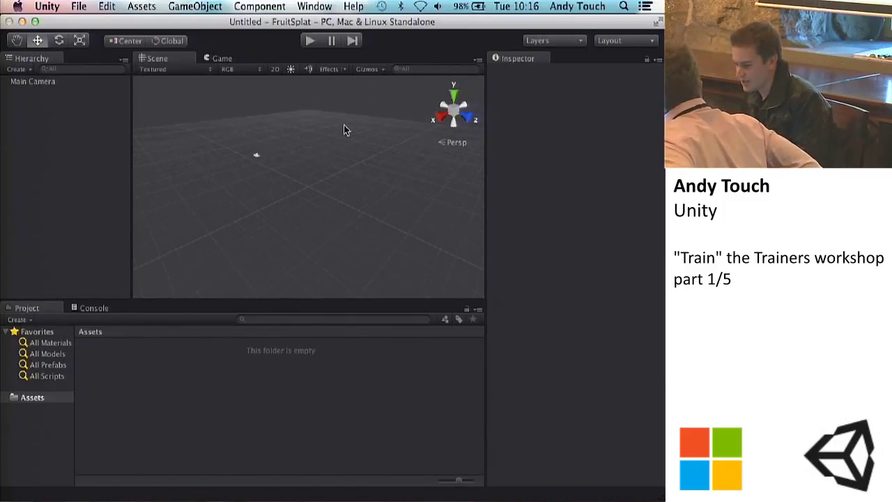
pyautogui.click(627, 41)
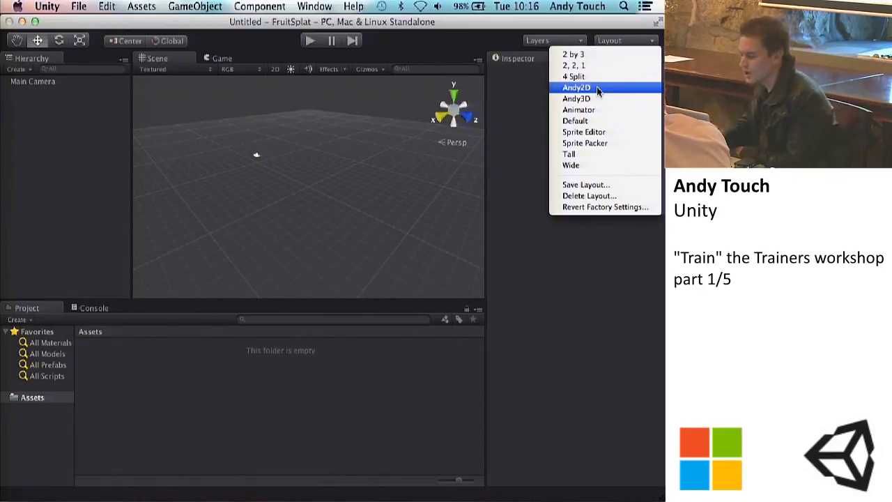
pyautogui.click(586, 66)
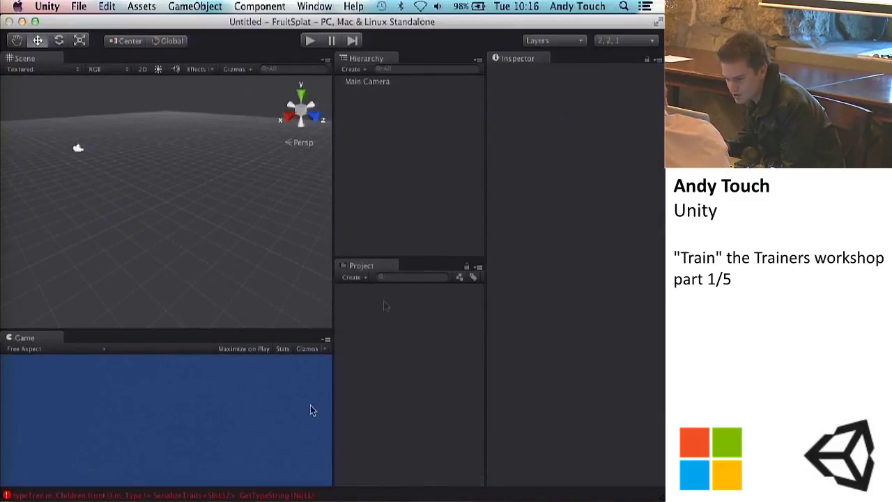
pyautogui.click(622, 44)
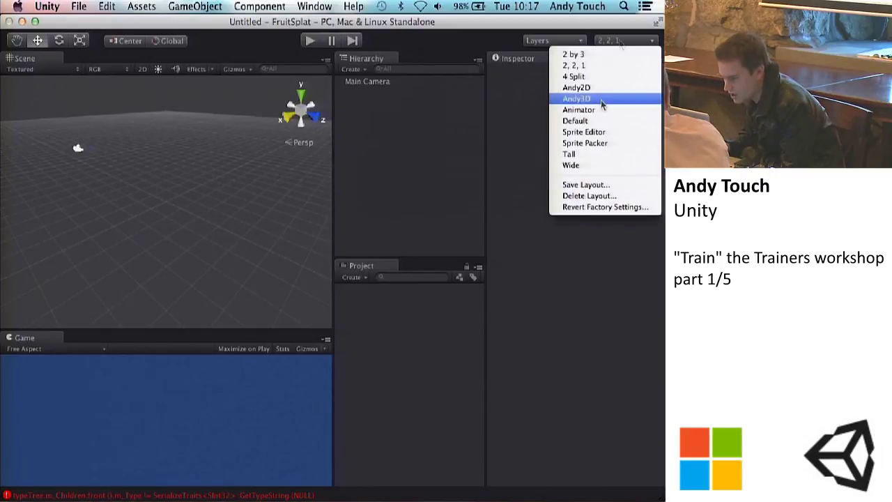
pyautogui.click(598, 121)
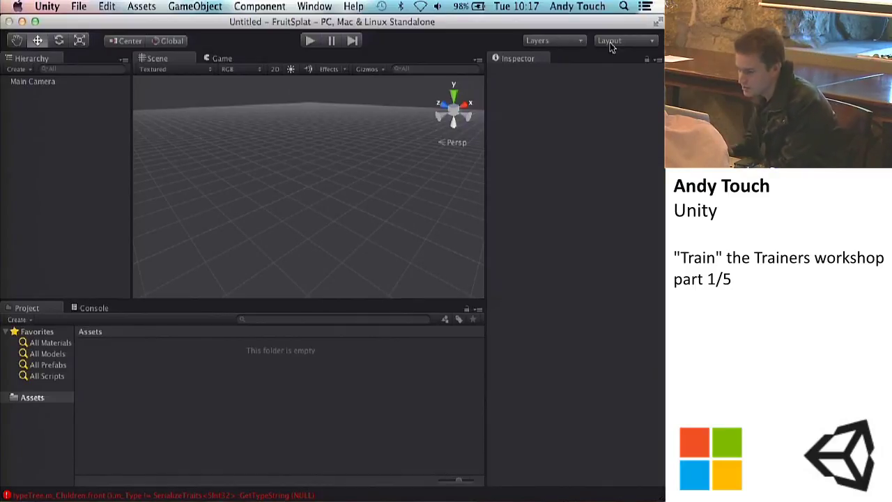
pyautogui.scroll(3, 300, 153)
pyautogui.scroll(-4, 301, 155)
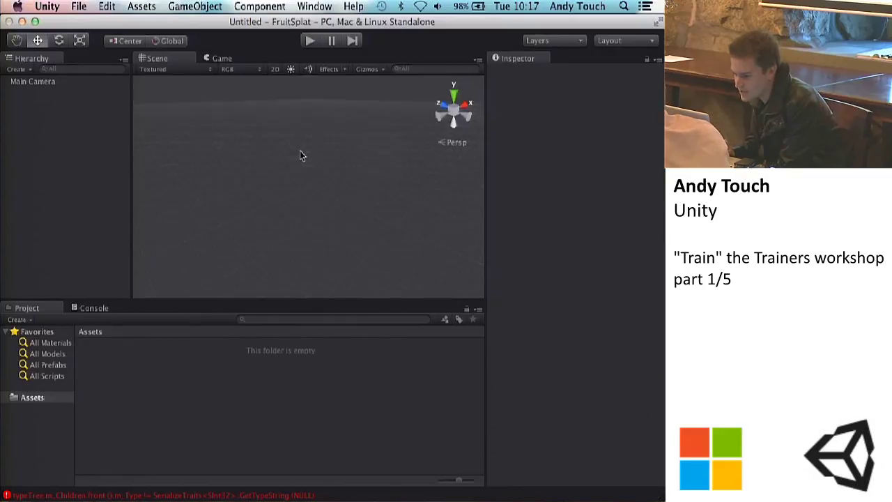
pyautogui.scroll(3, 300, 155)
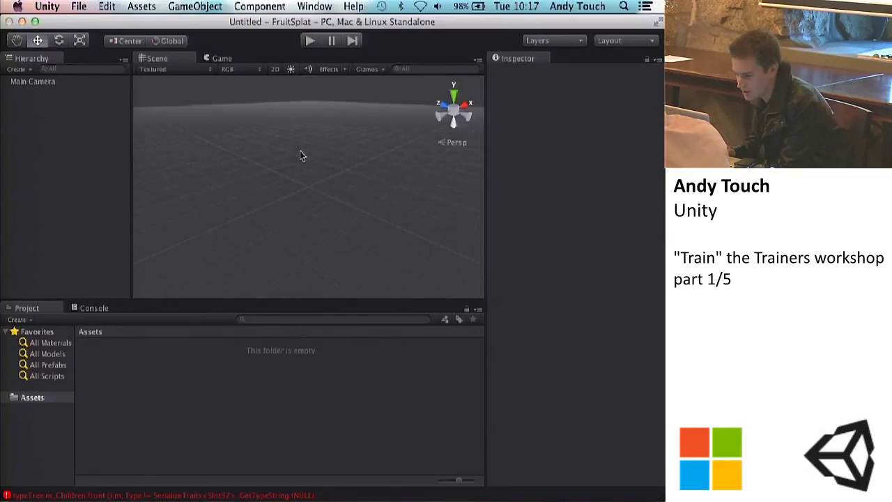
pyautogui.scroll(-3, 300, 155)
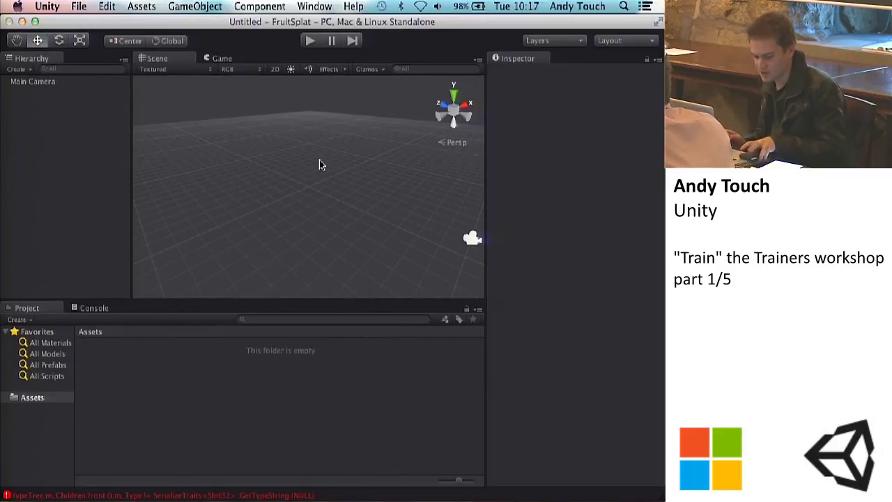
pyautogui.scroll(-3, 320, 164)
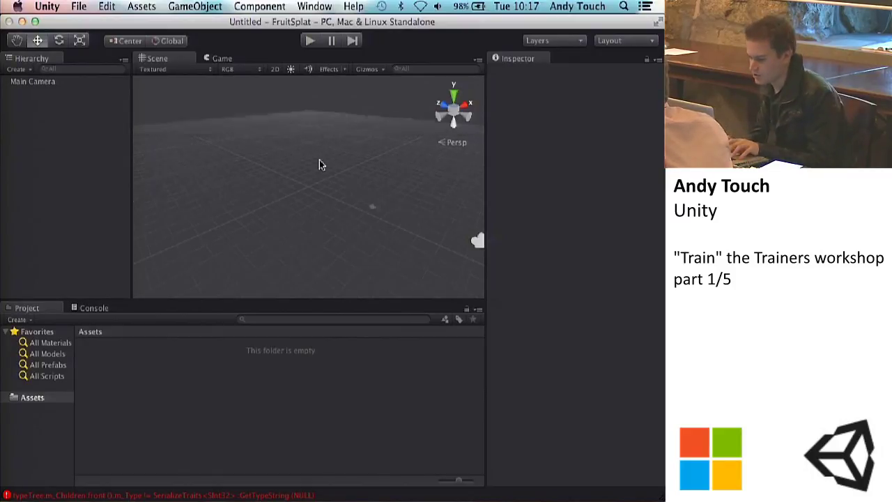
pyautogui.scroll(-5, 320, 164)
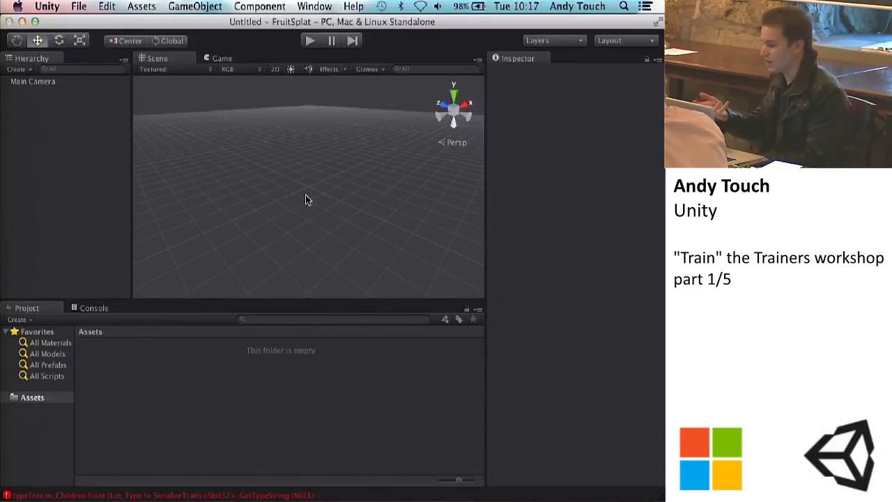
# Orbit and zoom the Scene view around the empty grid, toward top-down and low-horizon angles
pyautogui.keyDown('alt'); pyautogui.moveTo(304, 200); pyautogui.dragTo(285, 185); pyautogui.keyUp('alt')
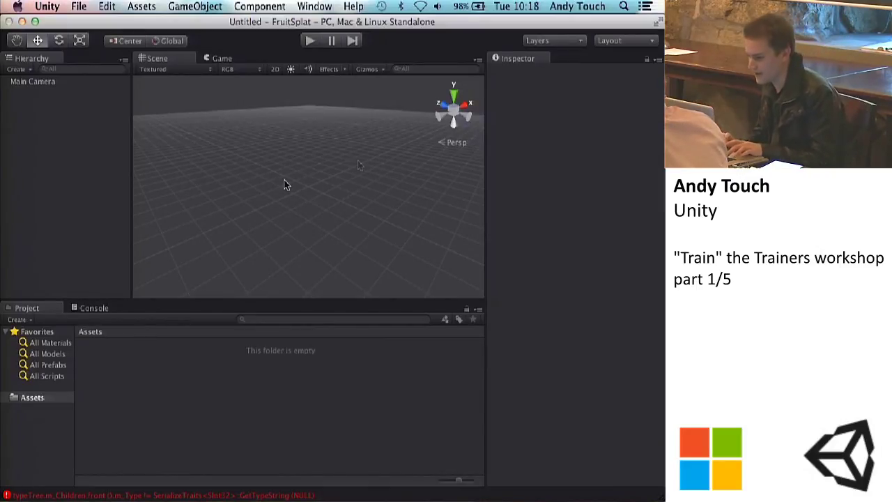
pyautogui.scroll(-5, 284, 184)
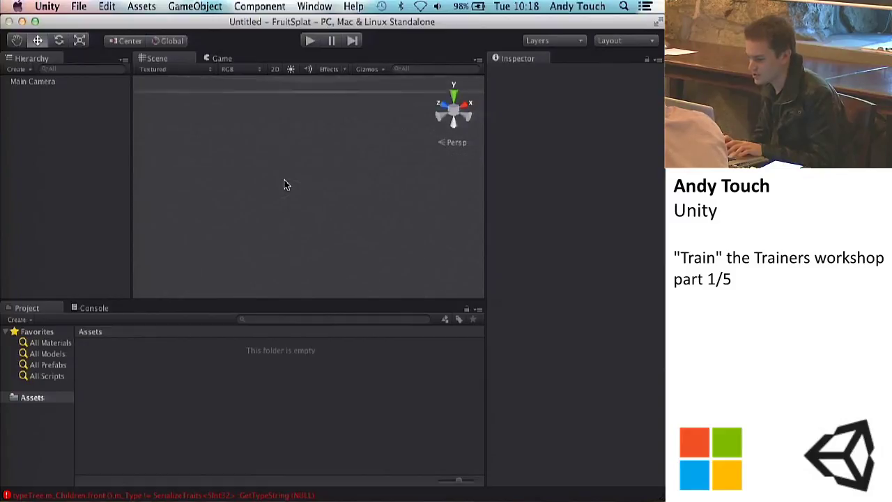
pyautogui.scroll(5, 284, 185)
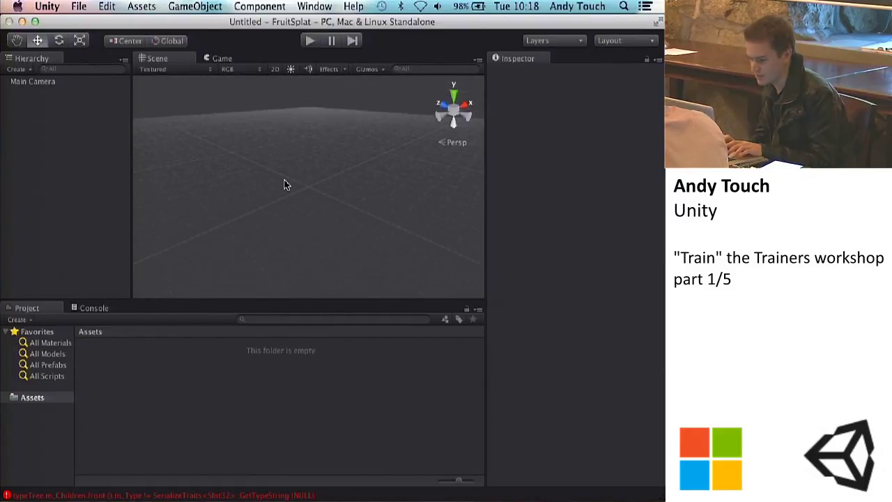
pyautogui.keyDown('alt'); pyautogui.moveTo(285, 184); pyautogui.dragTo(56, 212); pyautogui.keyUp('alt')
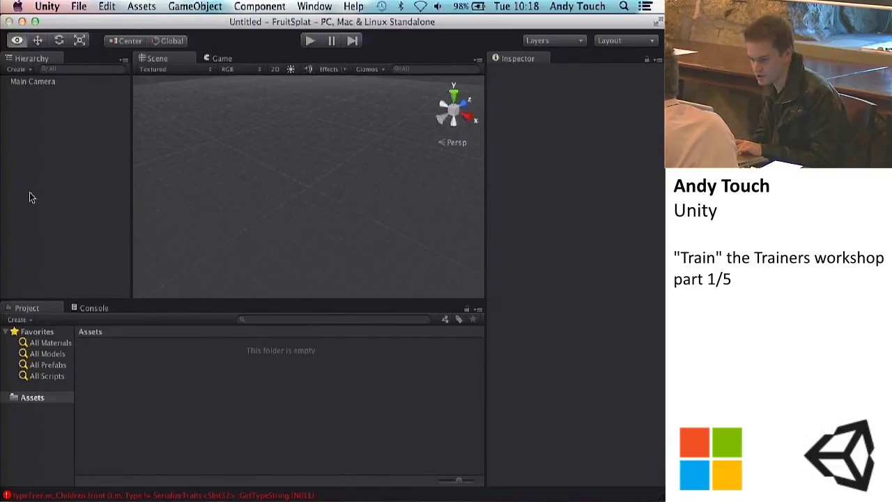
pyautogui.keyDown('alt'); pyautogui.moveTo(267, 196); pyautogui.dragTo(227, 145); pyautogui.keyUp('alt')
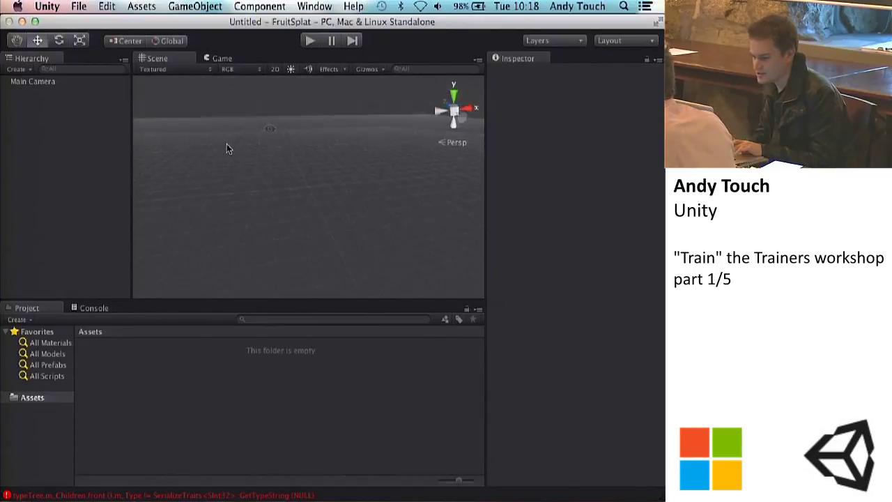
pyautogui.keyDown('alt'); pyautogui.moveTo(378, 183); pyautogui.dragTo(377, 183); pyautogui.keyUp('alt')
pyautogui.scroll(5, 377, 184)
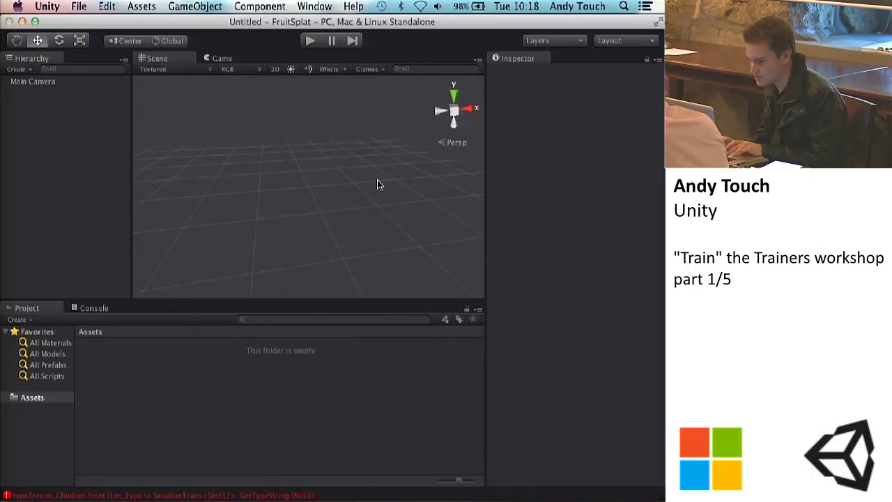
pyautogui.scroll(-4, 265, 127)
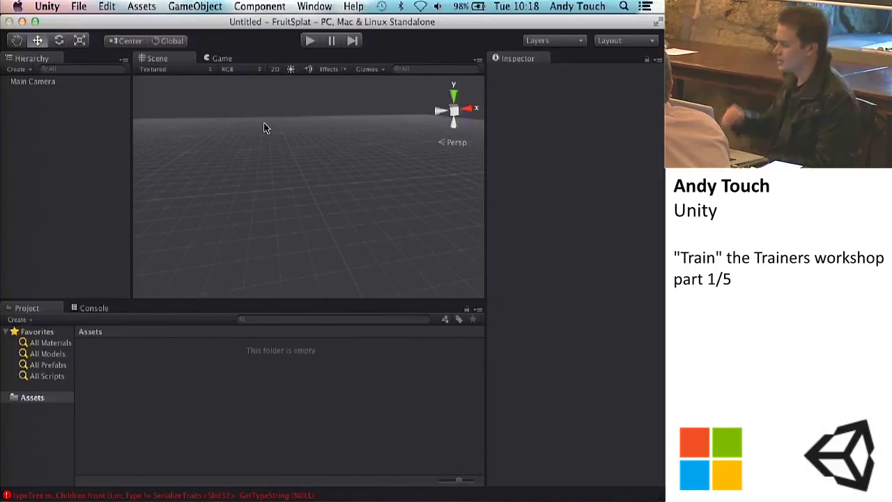
pyautogui.scroll(4, 297, 192)
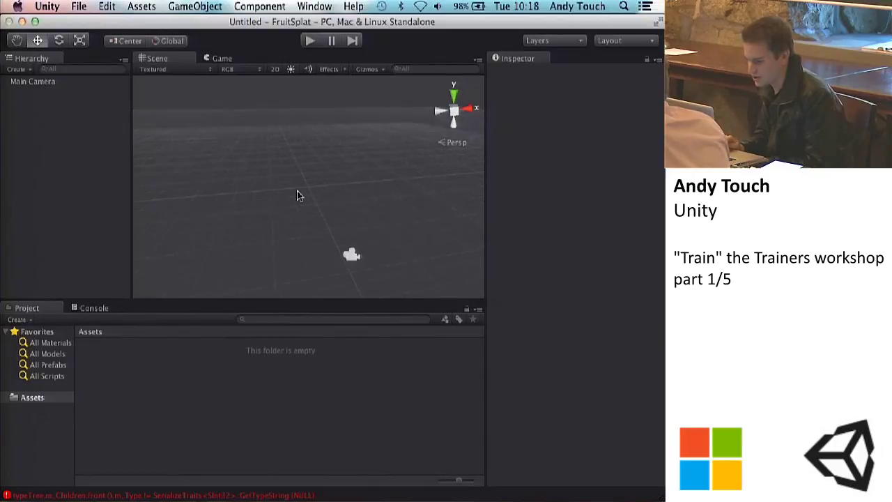
pyautogui.scroll(-4, 297, 191)
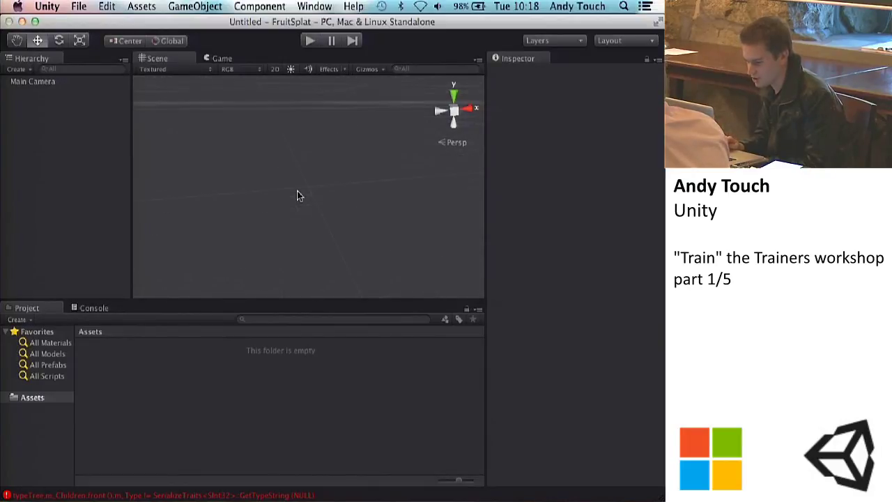
pyautogui.scroll(4, 297, 194)
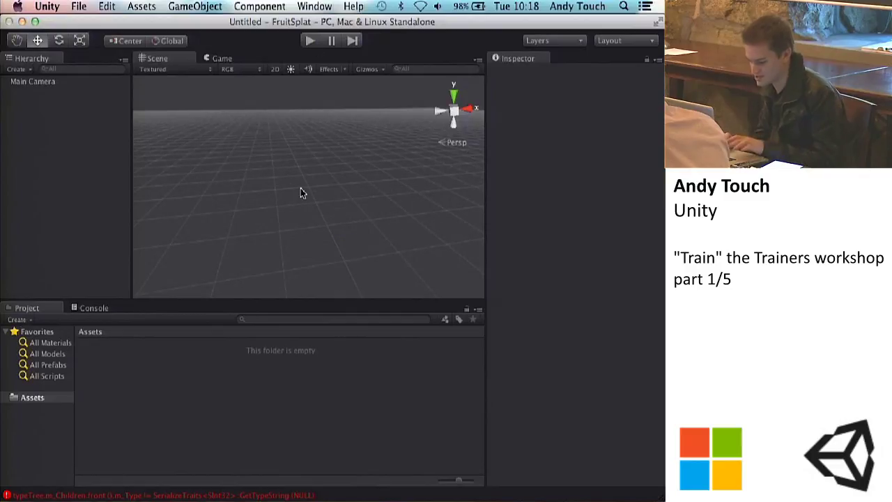
# Alt-orbit the Scene view to tilt and level the horizon, then open the Unity application menu
pyautogui.press('alt')
pyautogui.keyDown('alt'); pyautogui.moveTo(314, 190); pyautogui.dragTo(426, 212); pyautogui.keyUp('alt')
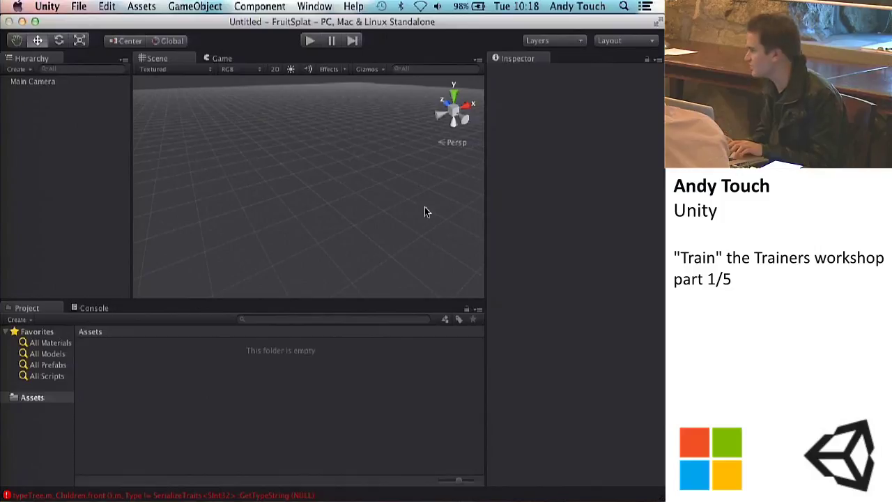
pyautogui.keyDown('alt'); pyautogui.moveTo(392, 213); pyautogui.dragTo(305, 195); pyautogui.keyUp('alt')
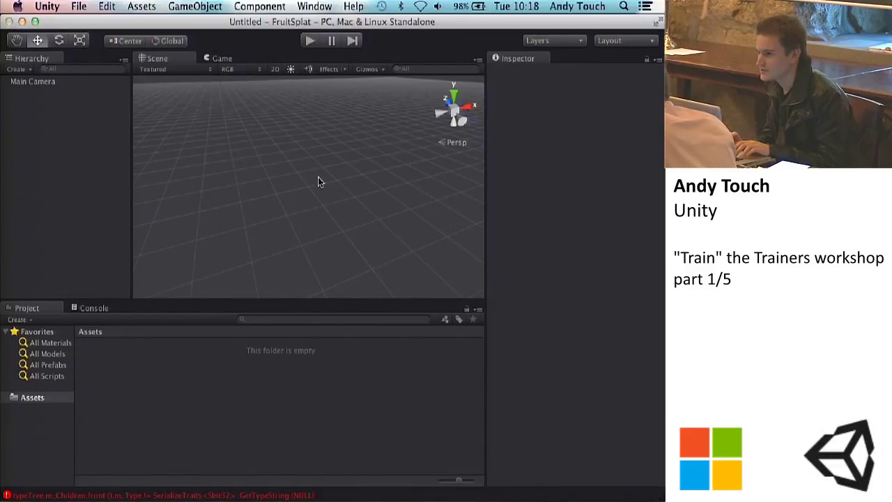
pyautogui.scroll(5, 318, 138)
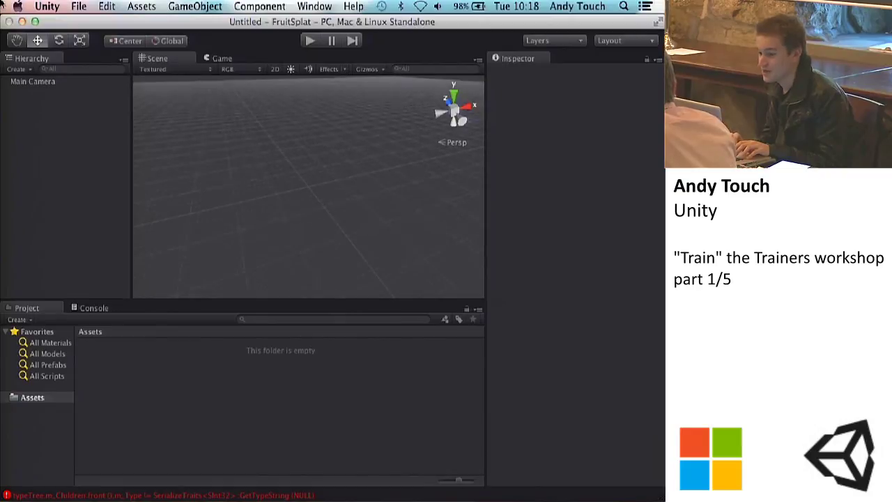
pyautogui.click(50, 5)
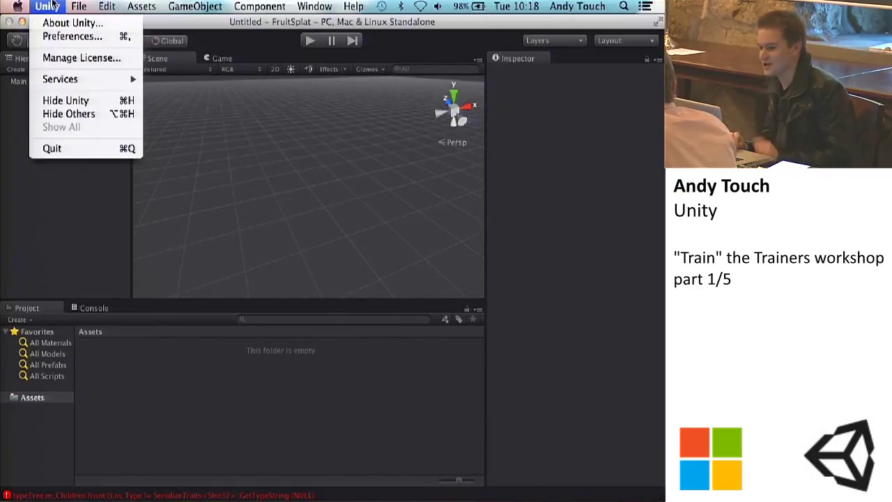
pyautogui.click(64, 39)
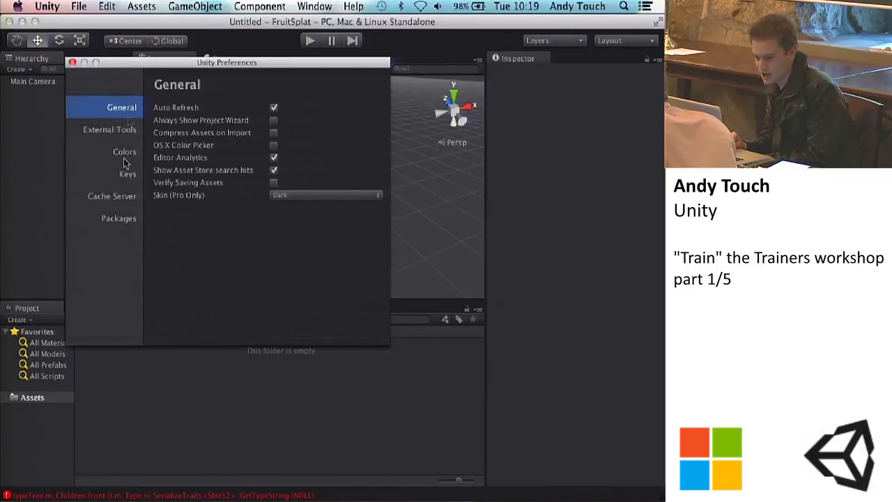
pyautogui.click(127, 157)
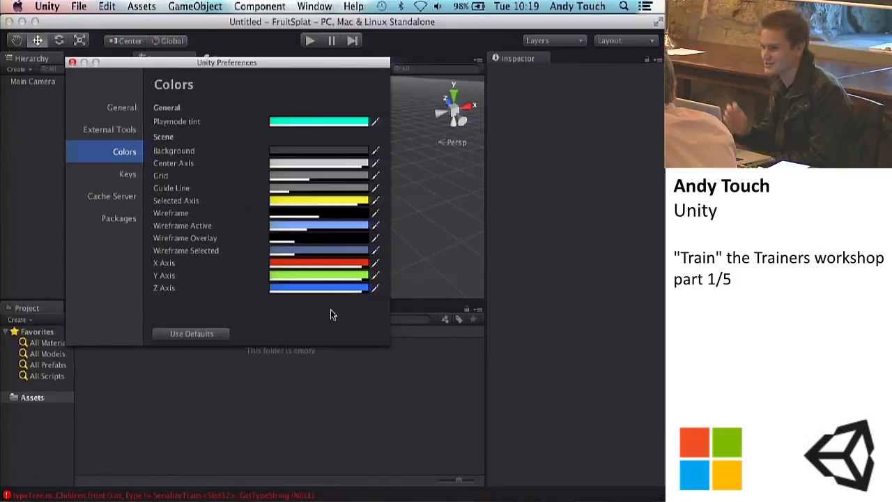
pyautogui.click(72, 63)
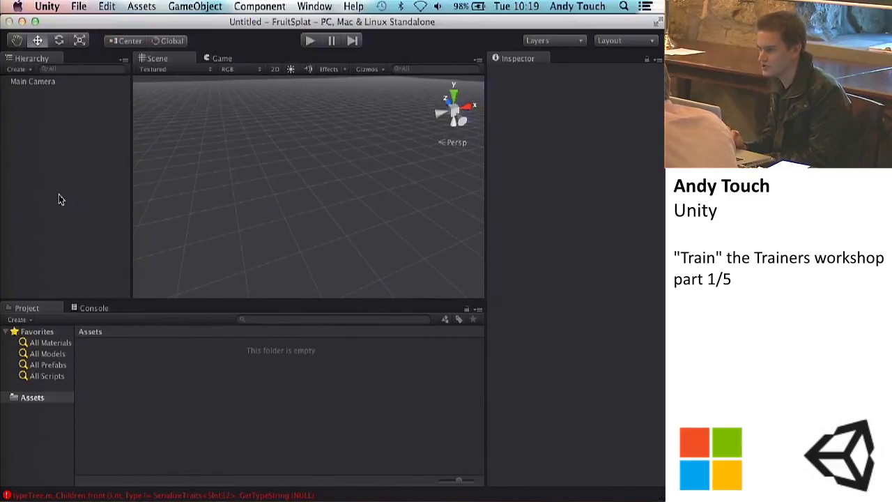
# Zoom the Scene view out and select Main Camera to list its Transform, Camera and other components
pyautogui.scroll(-5, 274, 151)
pyautogui.scroll(-5, 274, 149)
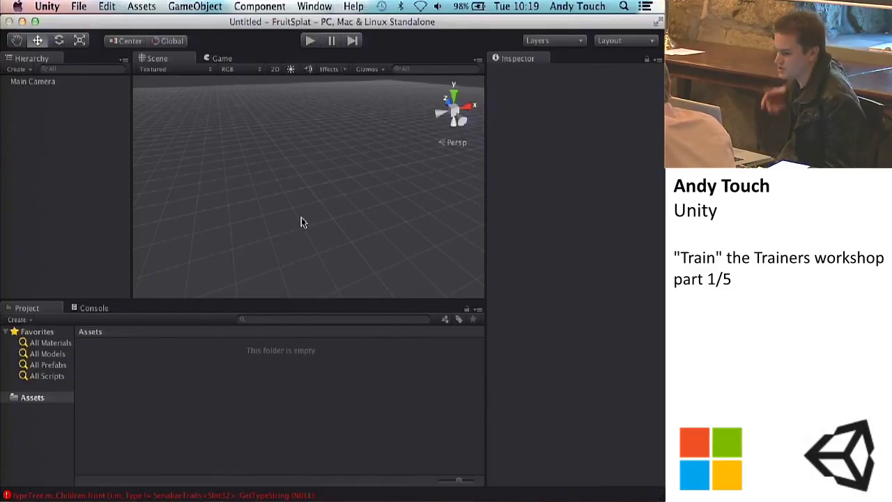
pyautogui.click(33, 84)
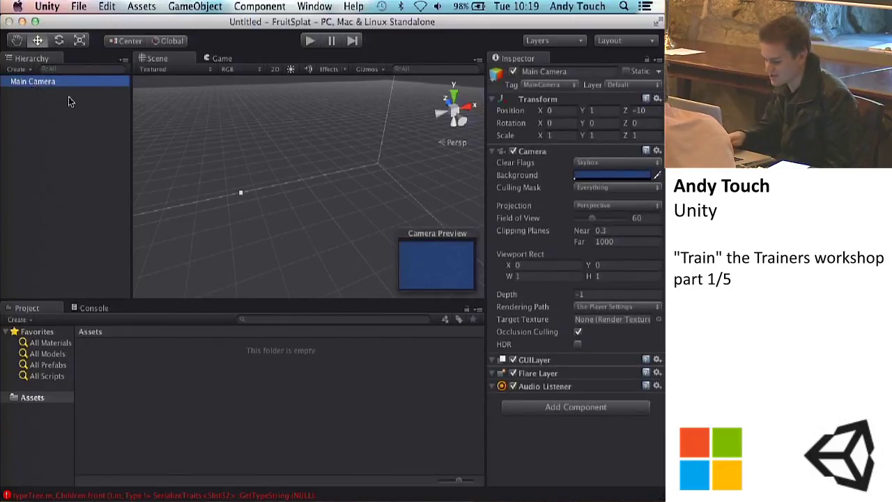
# Deselect Main Camera via empty Hierarchy space, clearing the Inspector and camera preview
pyautogui.click(245, 154)
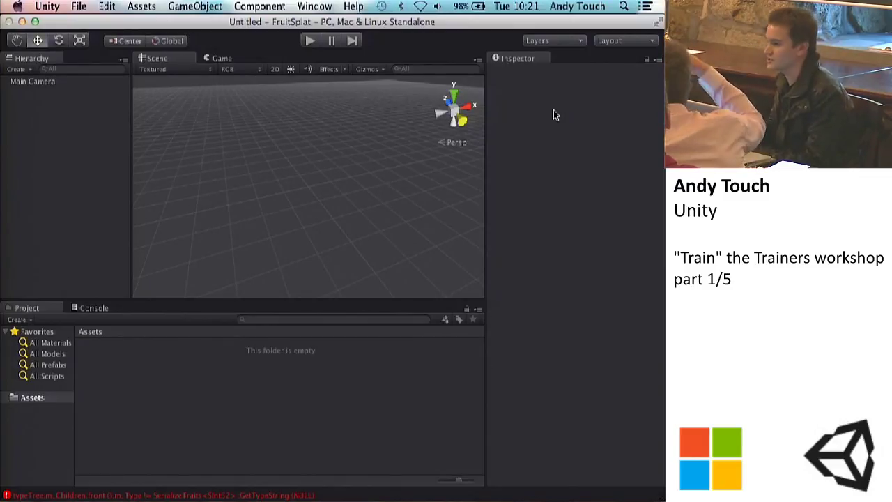
pyautogui.scroll(3, 230, 158)
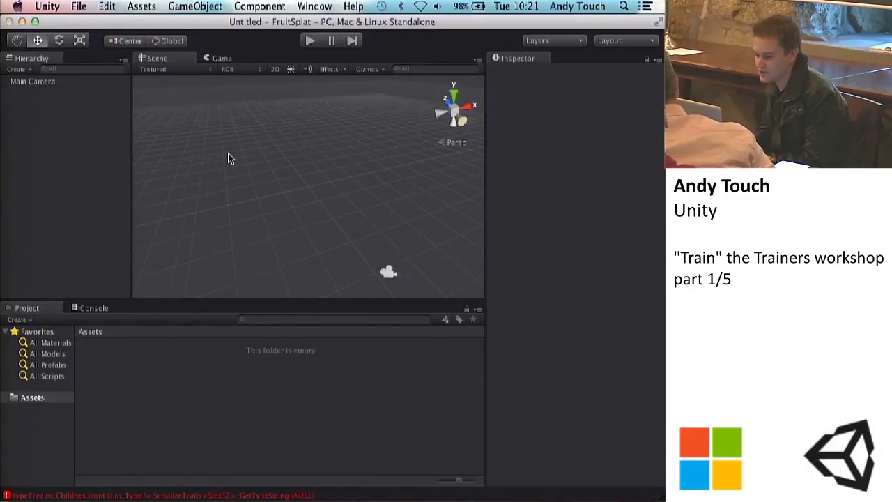
pyautogui.click(21, 83)
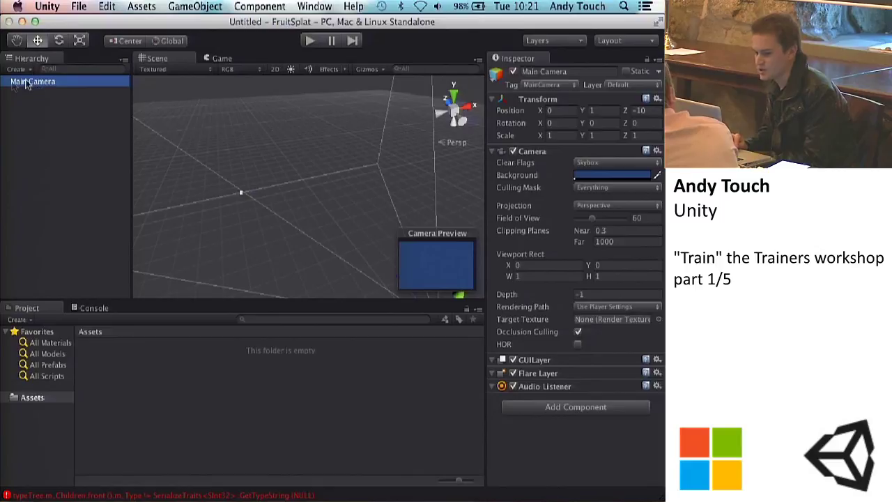
pyautogui.click(37, 115)
pyautogui.click(30, 83)
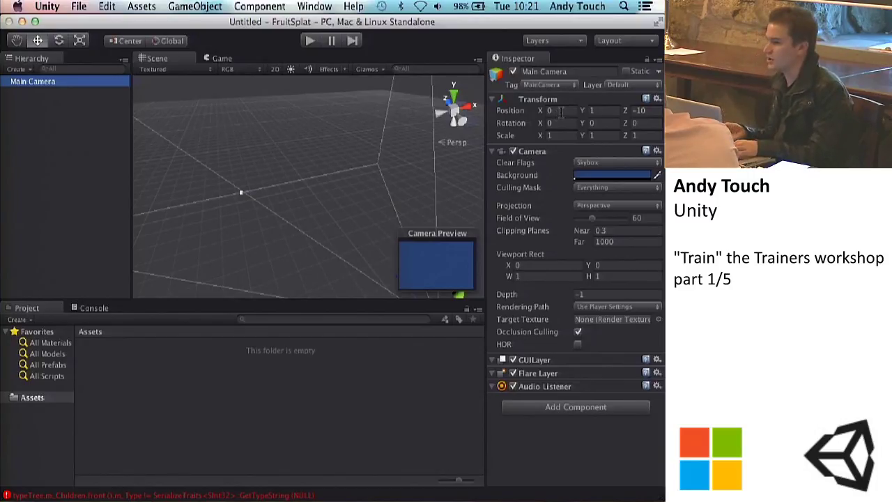
pyautogui.click(550, 153)
pyautogui.click(551, 152)
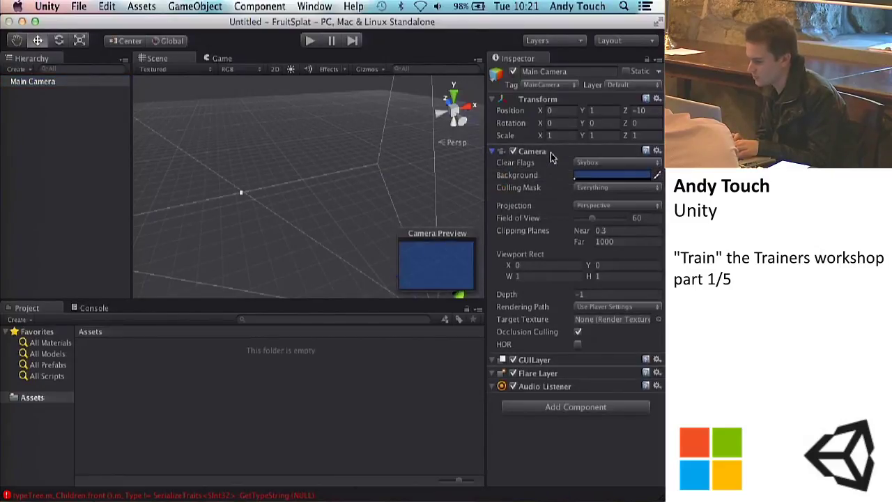
pyautogui.click(589, 188)
pyautogui.click(589, 191)
pyautogui.click(588, 206)
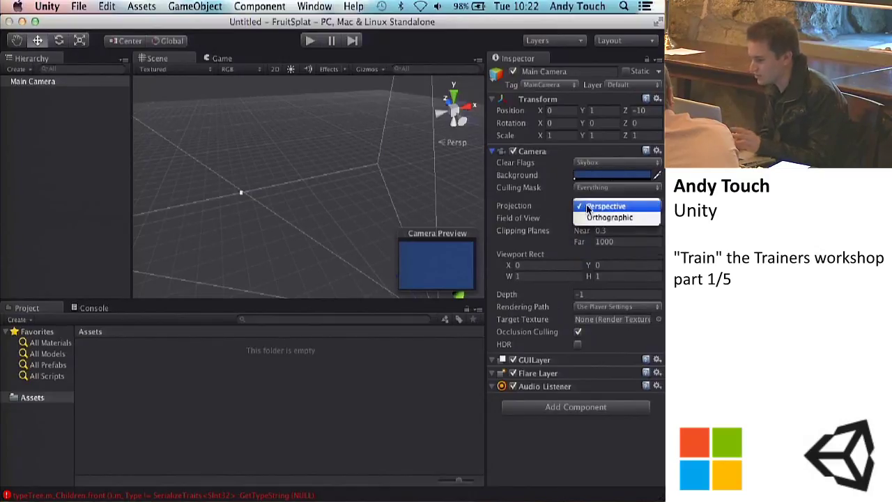
pyautogui.click(587, 206)
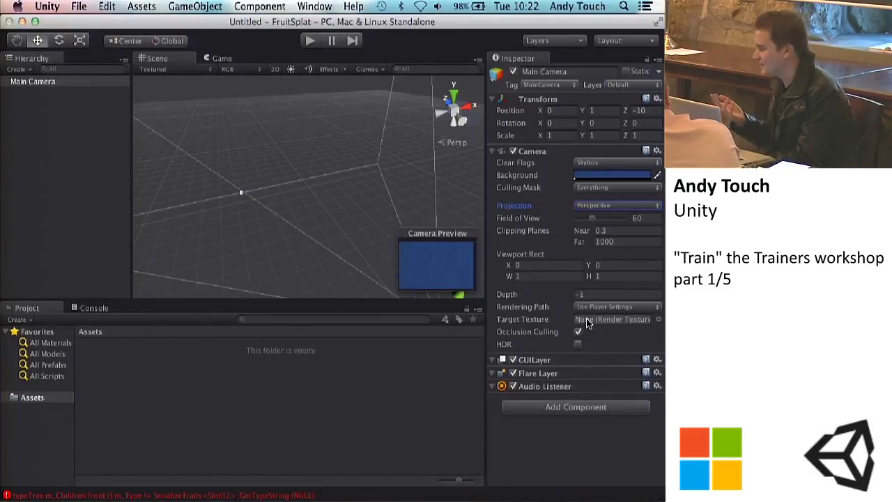
pyautogui.click(217, 61)
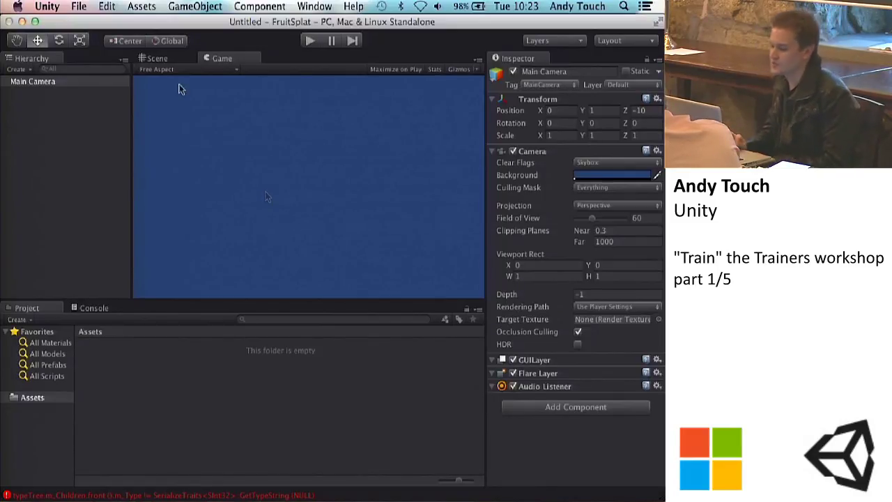
pyautogui.click(155, 58)
pyautogui.press('f')
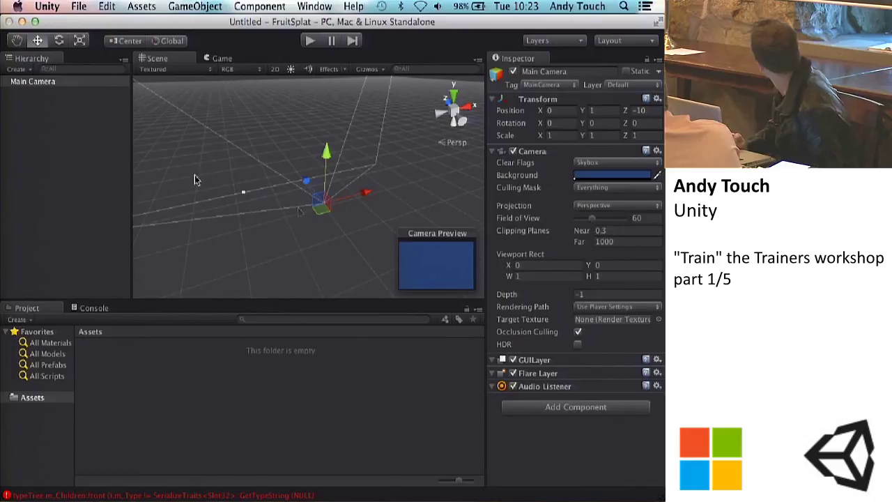
pyautogui.click(354, 213)
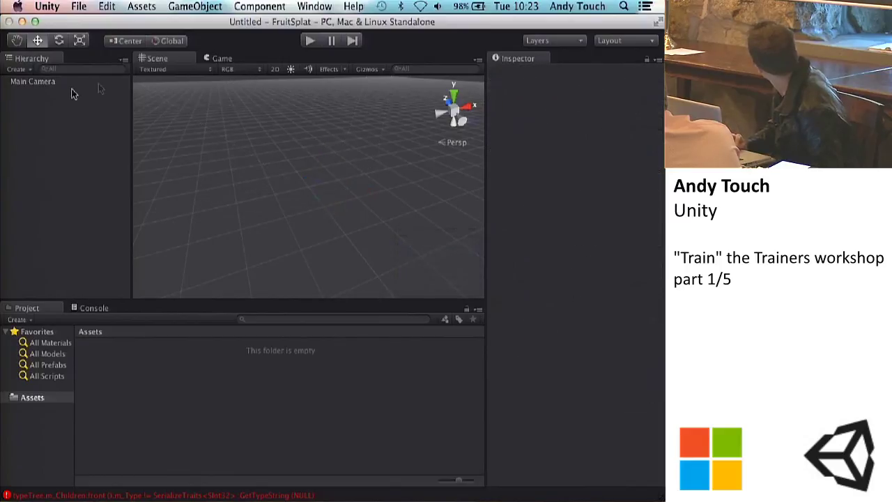
# Reselect Main Camera, frame it with F, orbit around it, then show its blue Game view render
pyautogui.click(42, 81)
pyautogui.press('f')
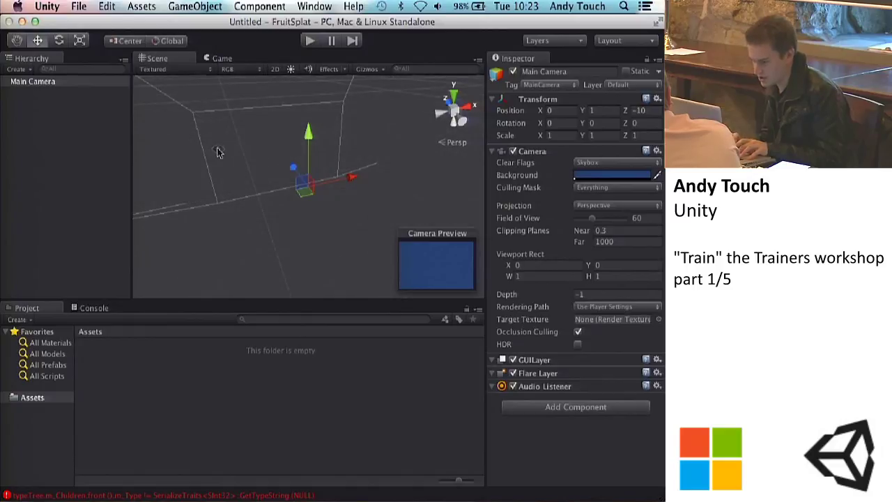
pyautogui.keyDown('alt'); pyautogui.moveTo(217, 152); pyautogui.dragTo(159, 148); pyautogui.keyUp('alt')
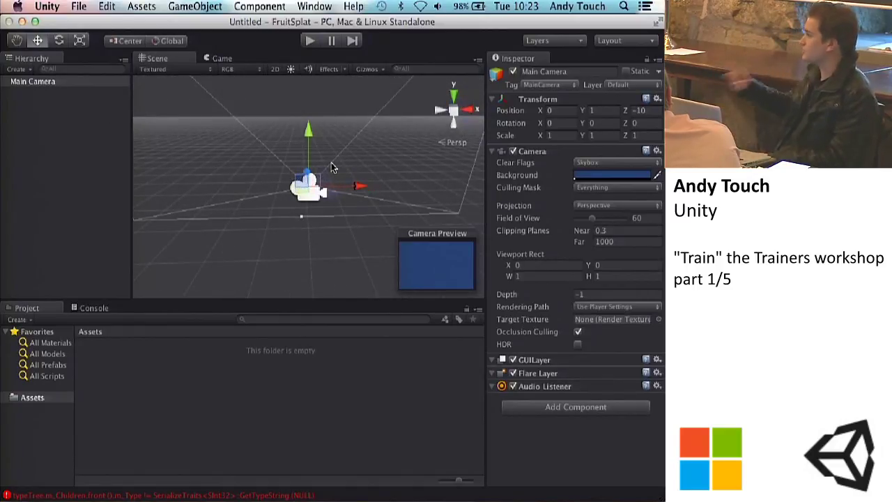
pyautogui.click(222, 58)
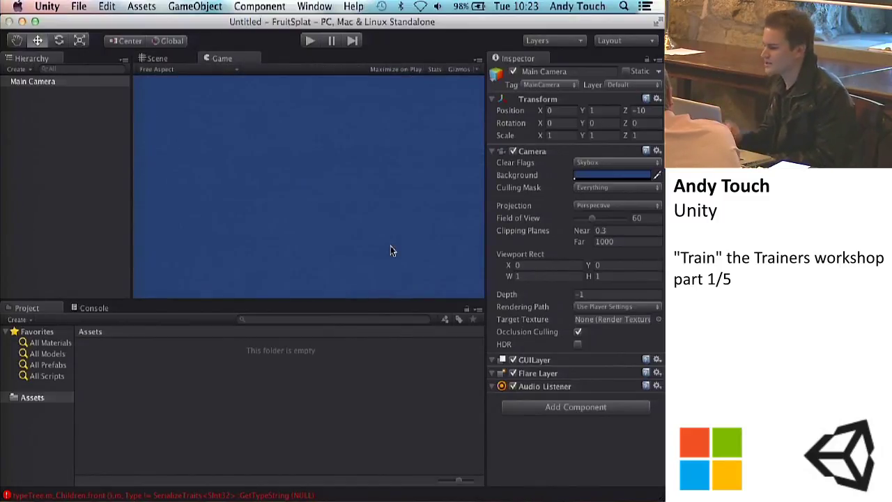
# Switch back and forth between the Scene and Game views, ending on the Scene view
pyautogui.click(157, 58)
pyautogui.keyDown('alt'); pyautogui.moveTo(222, 169); pyautogui.dragTo(161, 144); pyautogui.keyUp('alt')
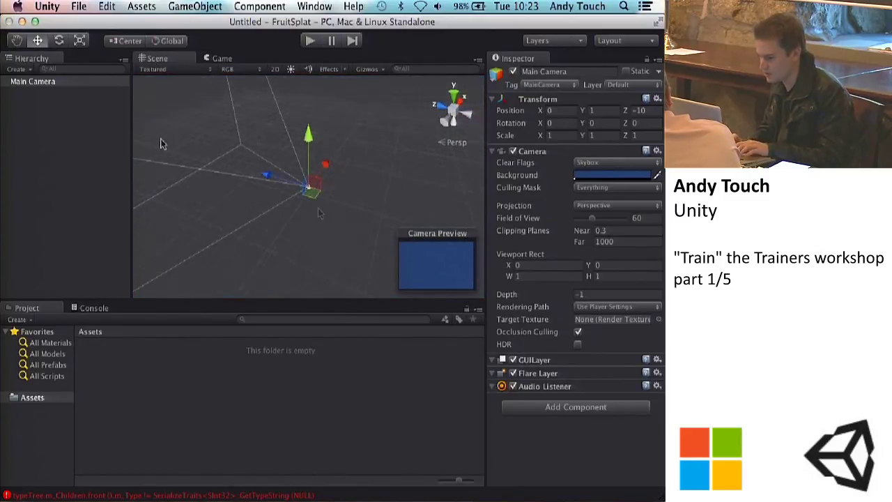
pyautogui.click(221, 59)
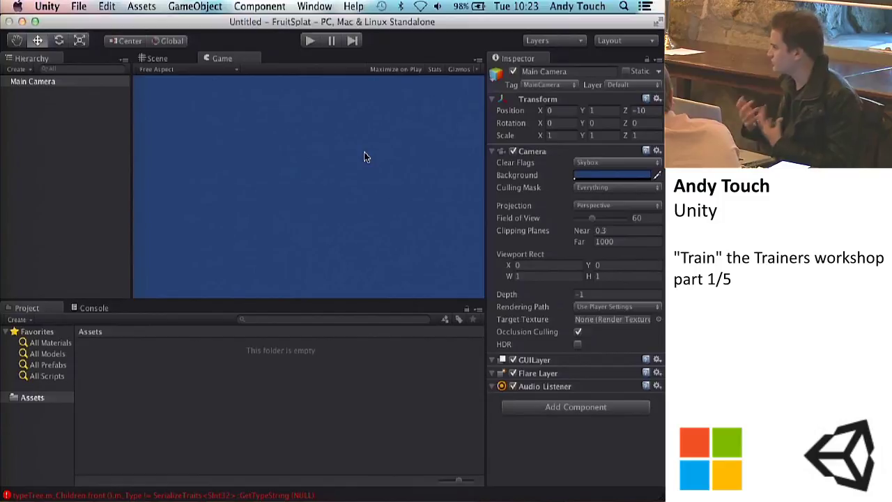
pyautogui.click(152, 58)
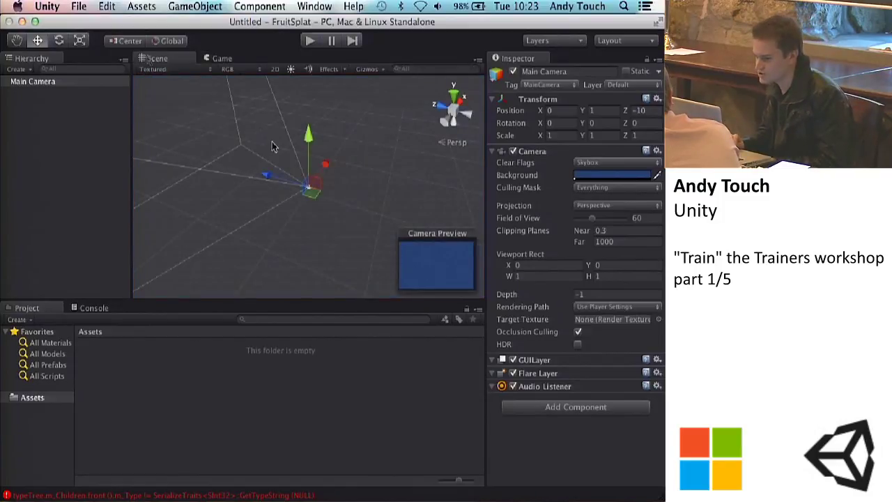
pyautogui.click(210, 60)
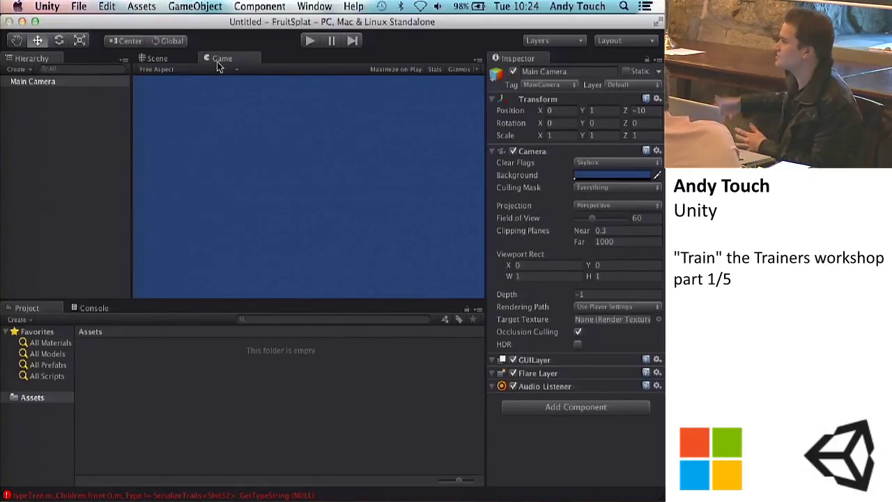
pyautogui.click(154, 58)
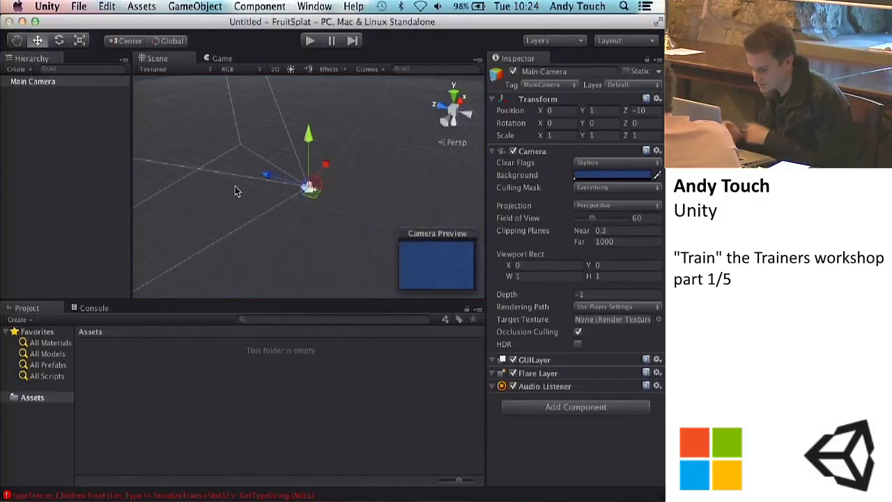
# Reselect Main Camera to orbit around it, then deselect it so the Inspector is empty
pyautogui.click(56, 153)
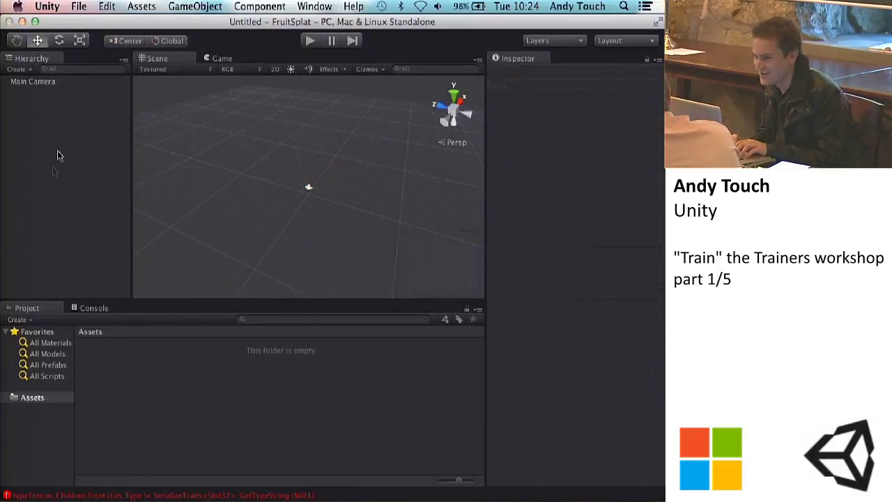
pyautogui.scroll(5, 292, 214)
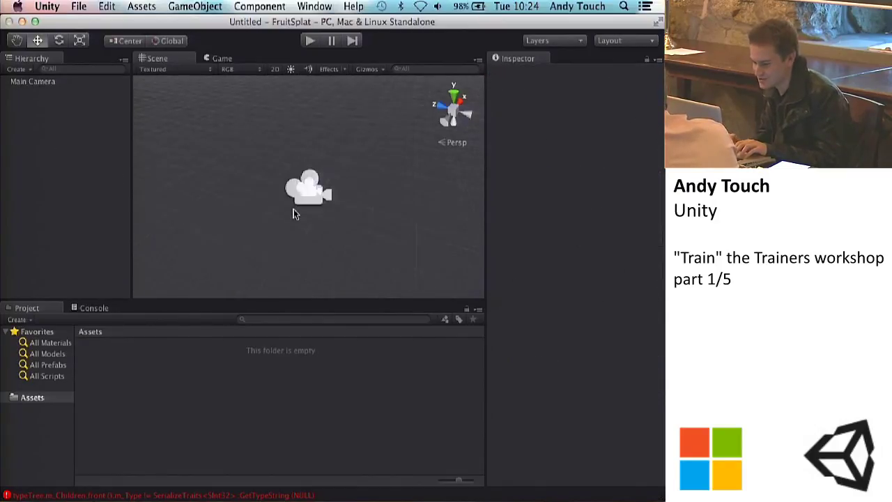
pyautogui.click(50, 84)
pyautogui.keyDown('alt'); pyautogui.moveTo(140, 148); pyautogui.dragTo(412, 90); pyautogui.keyUp('alt')
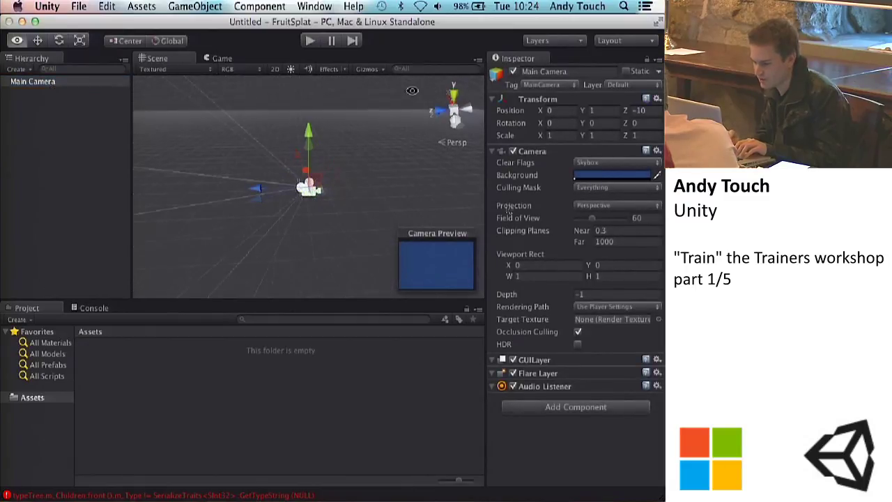
pyautogui.click(93, 163)
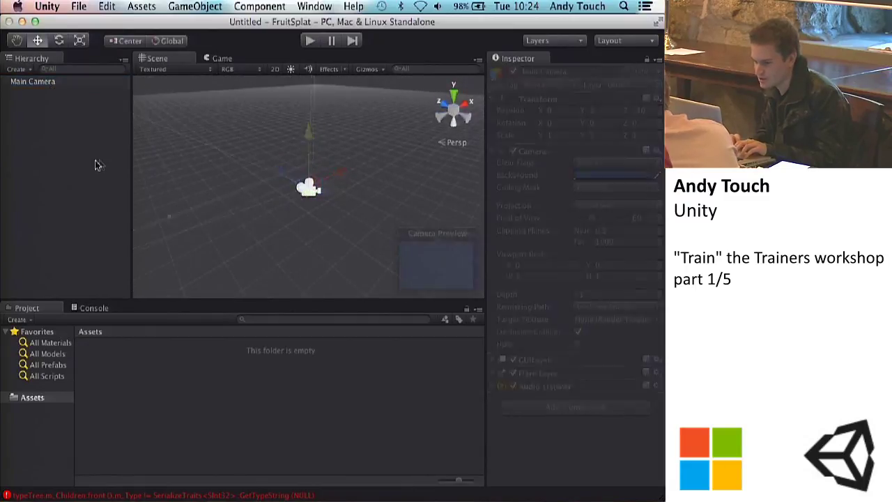
# Add a Cube through GameObject > Create Other > Cube and select it in the Hierarchy
pyautogui.click(195, 6)
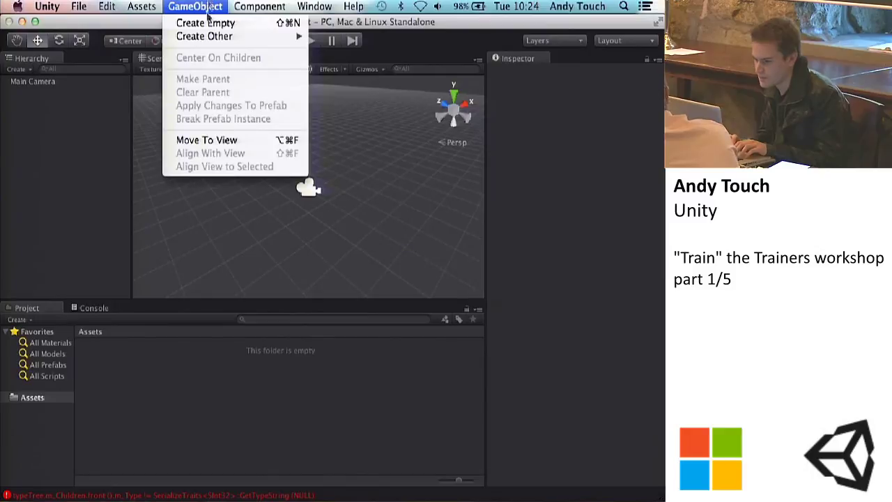
pyautogui.moveTo(207, 35)
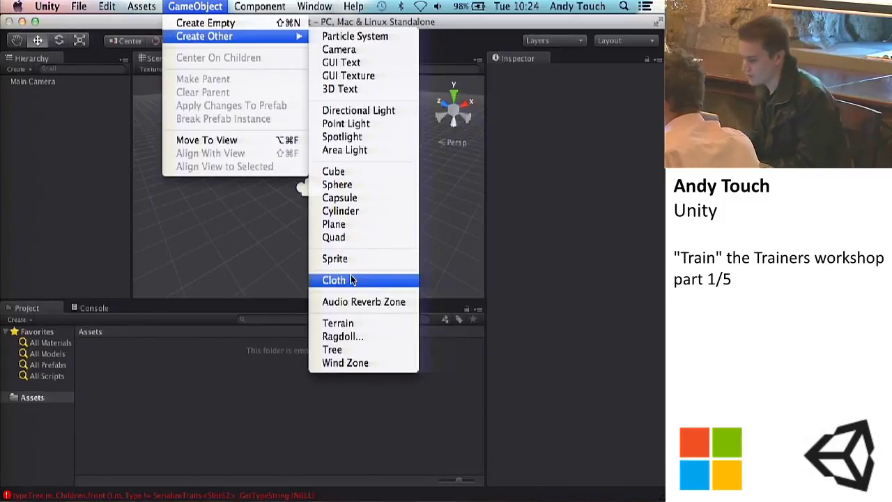
pyautogui.click(345, 175)
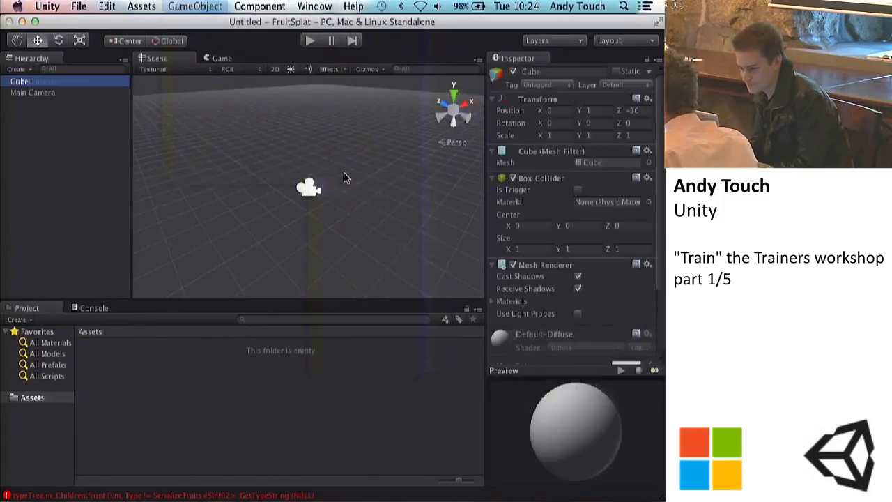
pyautogui.click(189, 6)
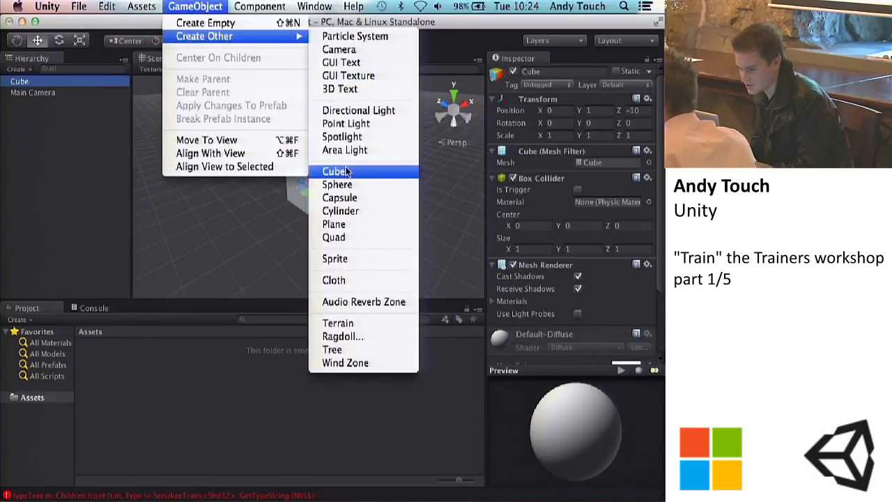
pyautogui.click(82, 191)
pyautogui.click(48, 119)
pyautogui.click(20, 82)
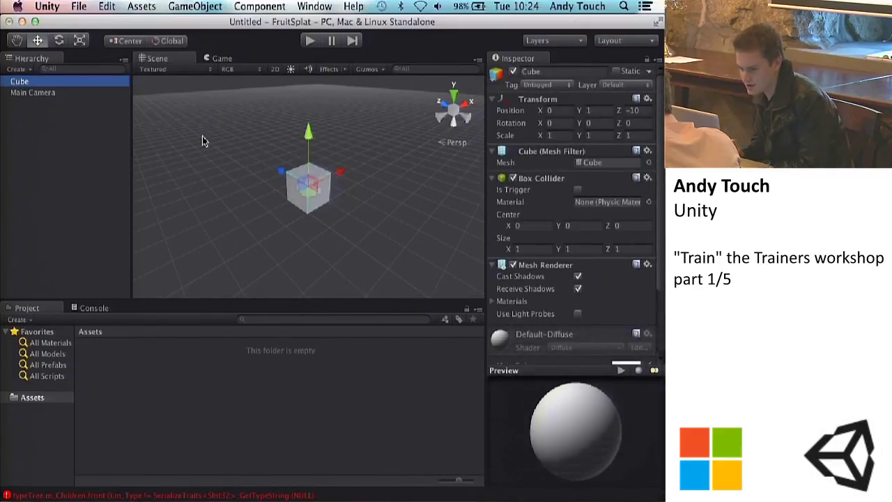
pyautogui.click(28, 93)
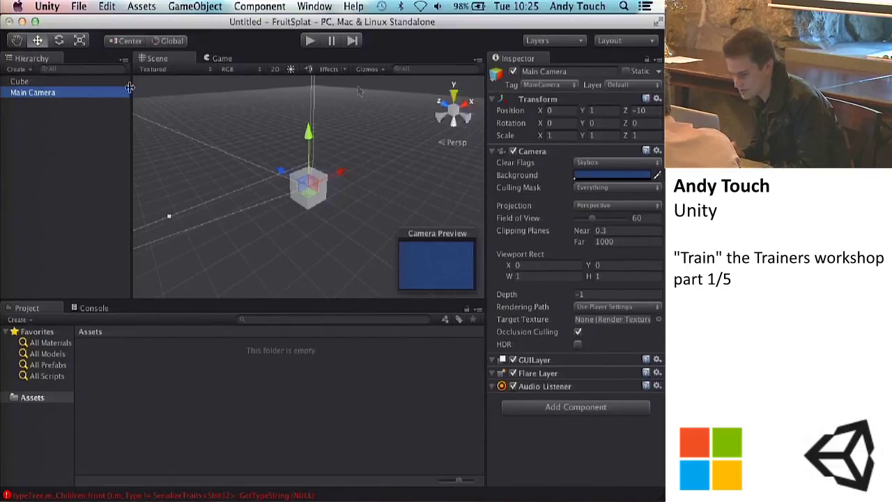
pyautogui.click(77, 82)
pyautogui.scroll(5, 286, 162)
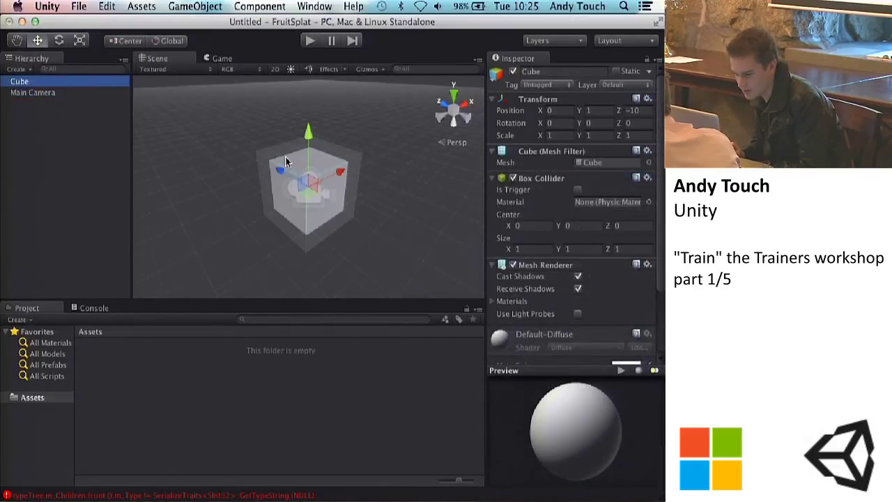
pyautogui.scroll(-4, 285, 162)
pyautogui.scroll(-3, 616, 283)
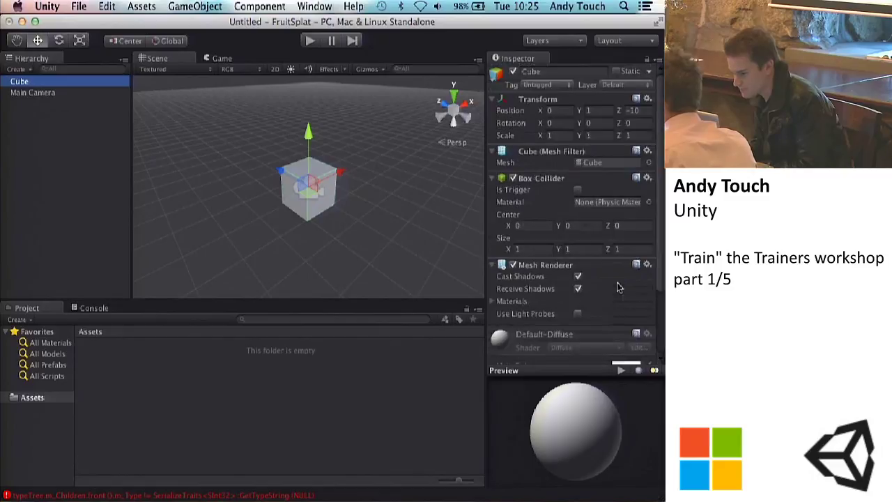
pyautogui.click(31, 94)
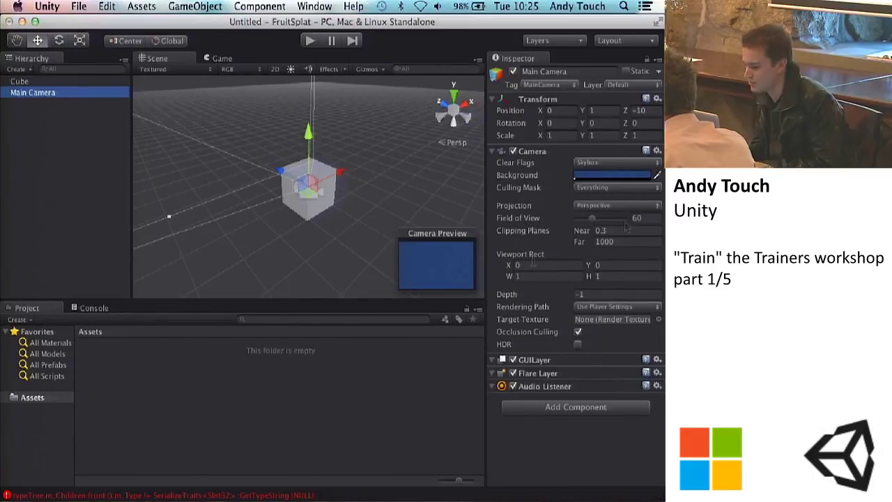
pyautogui.click(21, 81)
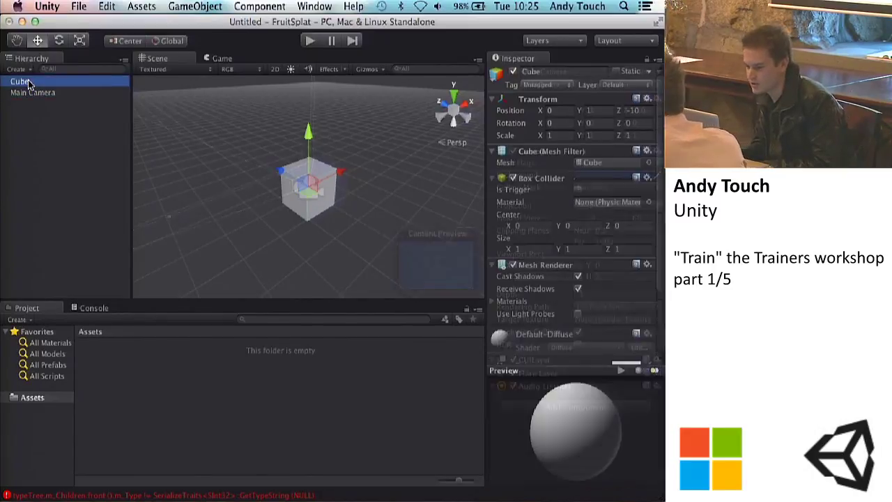
pyautogui.scroll(-3, 593, 191)
pyautogui.scroll(3, 593, 191)
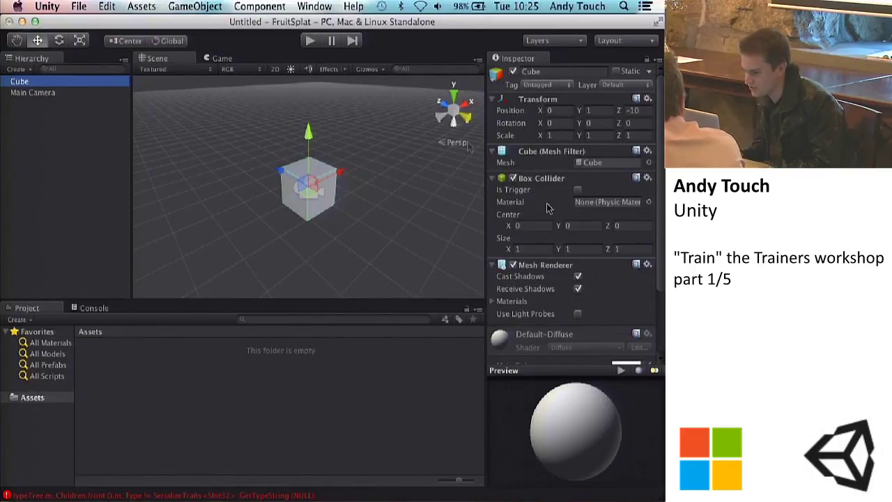
# Toggle the Mesh Filter foldout, scroll the Cube's components, and expand Mesh Renderer Materials showing Default-Diffuse
pyautogui.click(562, 152)
pyautogui.click(562, 152)
pyautogui.scroll(-3, 577, 281)
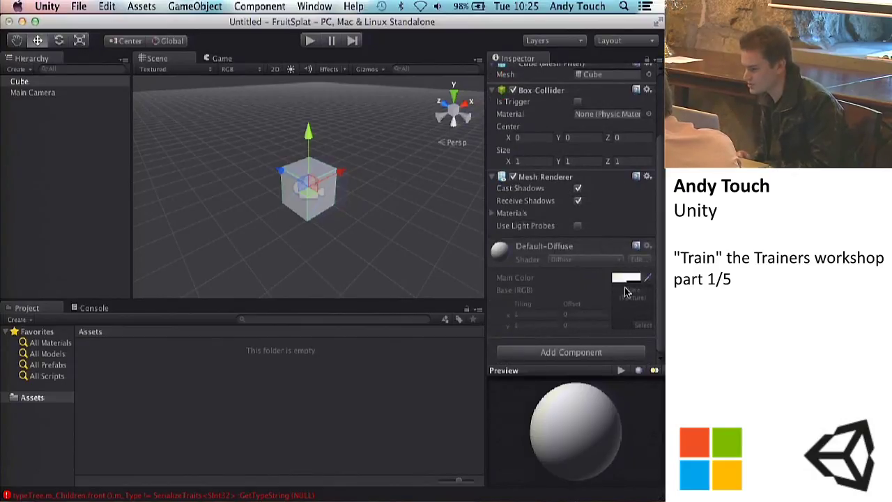
pyautogui.scroll(3, 625, 291)
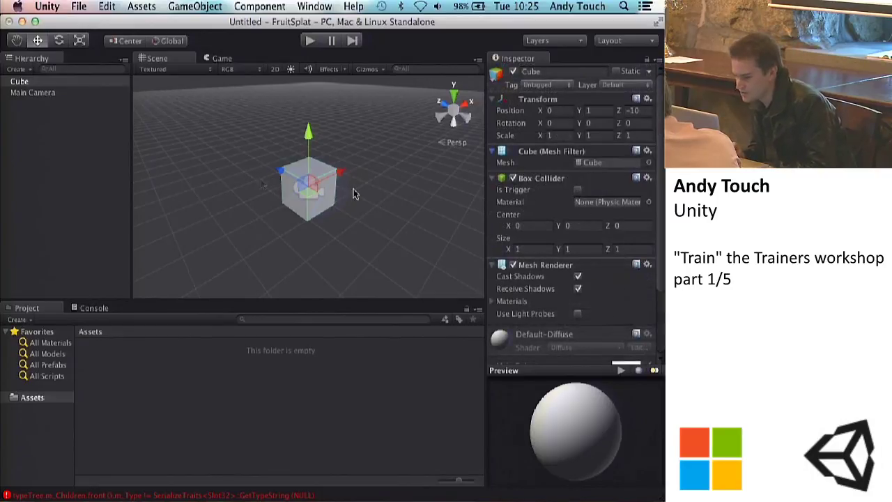
pyautogui.scroll(3, 361, 195)
pyautogui.scroll(-5, 361, 195)
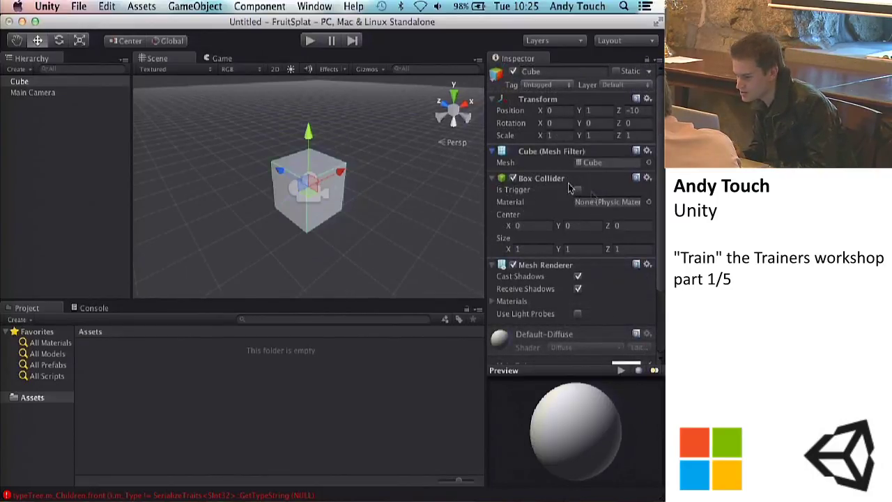
pyautogui.scroll(-1, 559, 289)
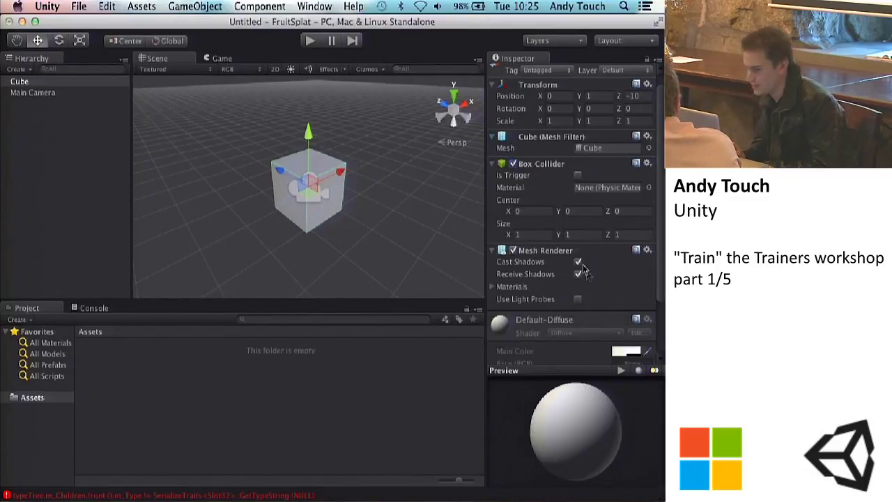
pyautogui.click(493, 286)
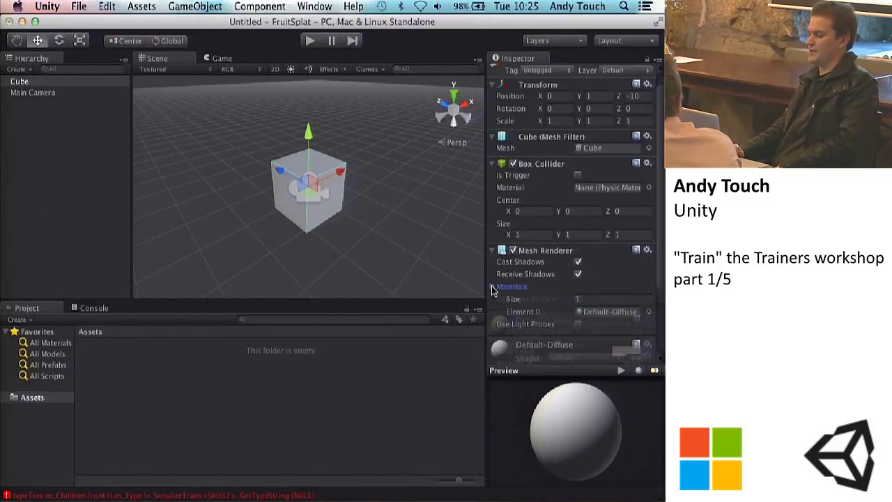
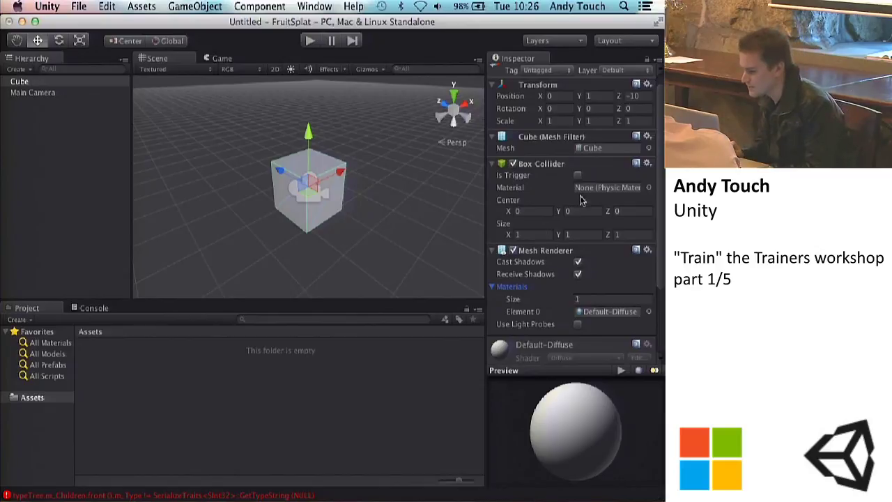
# Turn off the Cube's Mesh Renderer so only its green wireframe outline shows
pyautogui.scroll(1, 581, 200)
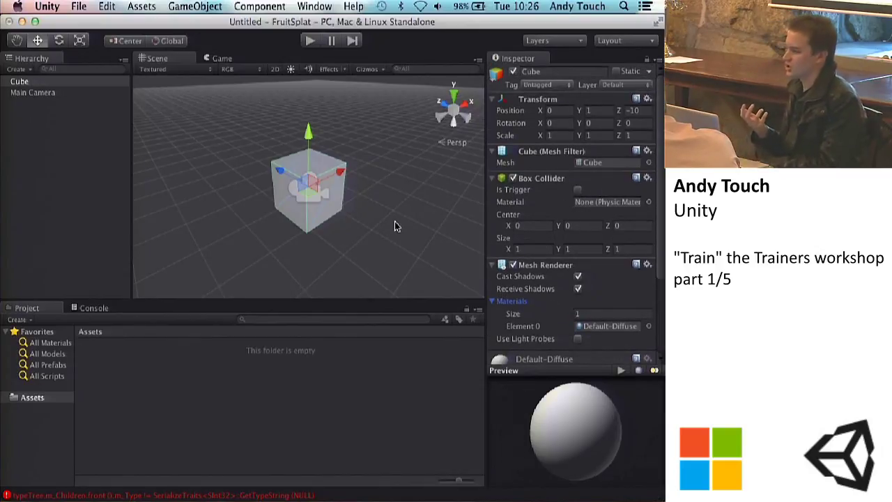
pyautogui.scroll(5, 361, 210)
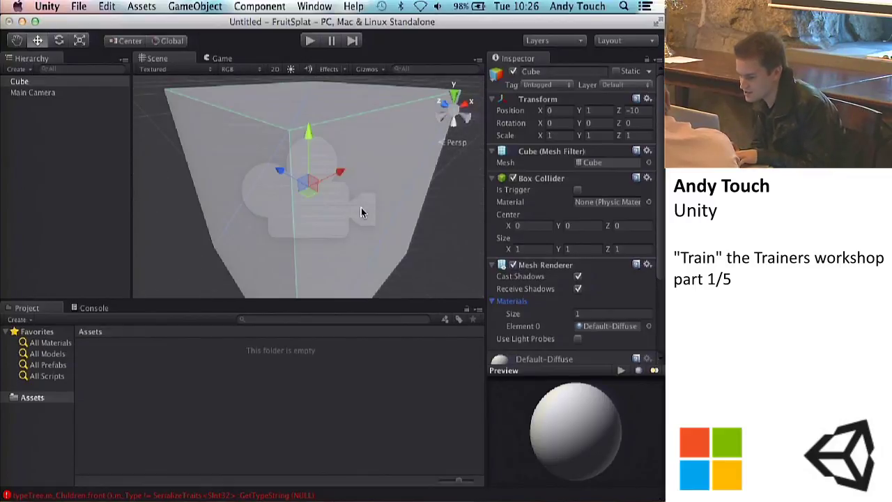
pyautogui.click(513, 266)
pyautogui.scroll(-5, 432, 223)
# Reselect the Cube and orbit the Scene view around its wireframe
pyautogui.click(431, 227)
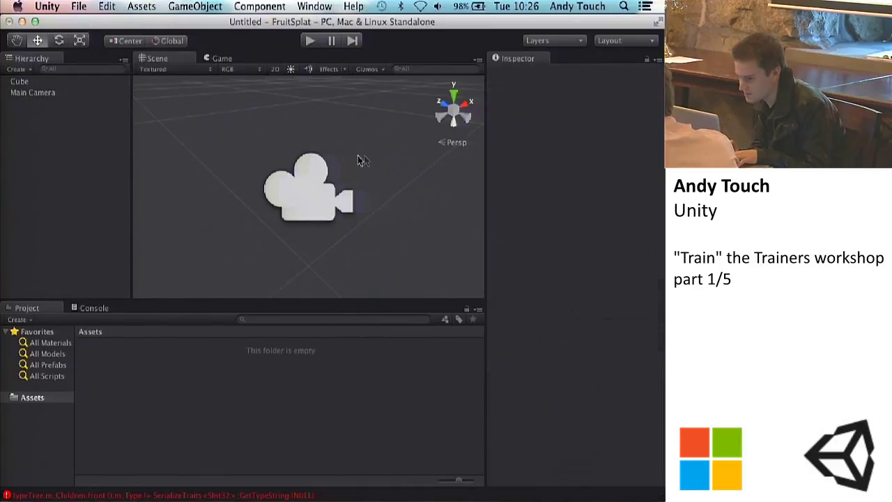
pyautogui.click(19, 83)
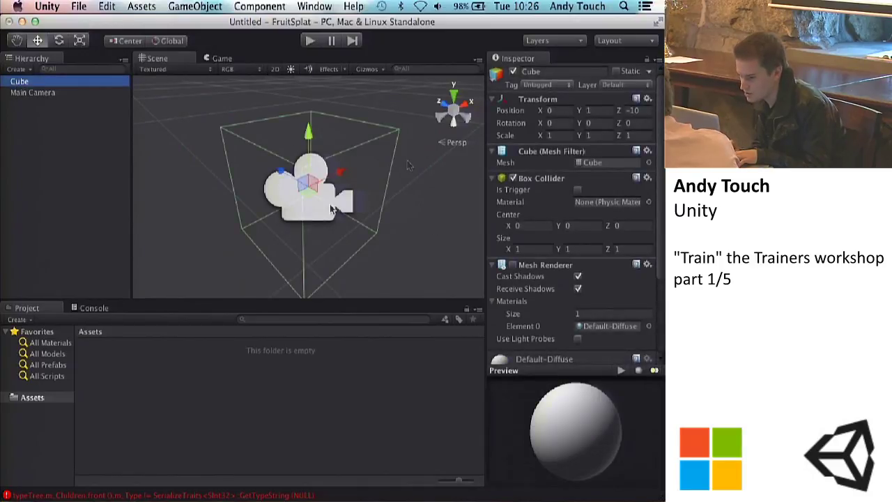
pyautogui.click(307, 183)
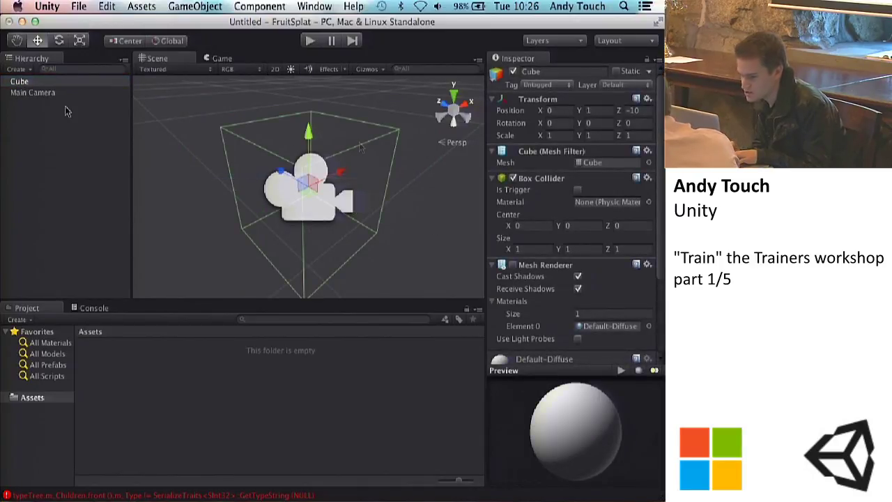
pyautogui.press('alt')
pyautogui.keyDown('alt'); pyautogui.moveTo(191, 158); pyautogui.dragTo(234, 147); pyautogui.keyUp('alt')
pyautogui.click(234, 147)
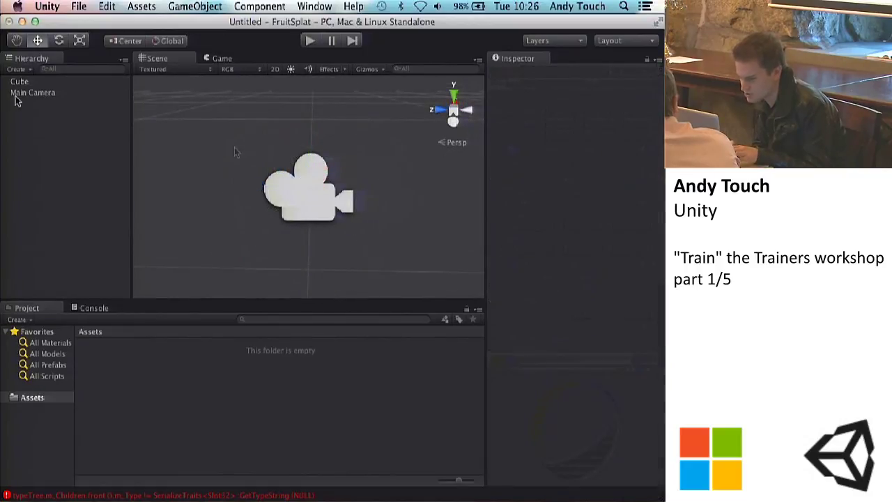
pyautogui.click(19, 81)
pyautogui.press('alt')
pyautogui.keyDown('alt'); pyautogui.moveTo(395, 225); pyautogui.dragTo(197, 177); pyautogui.keyUp('alt')
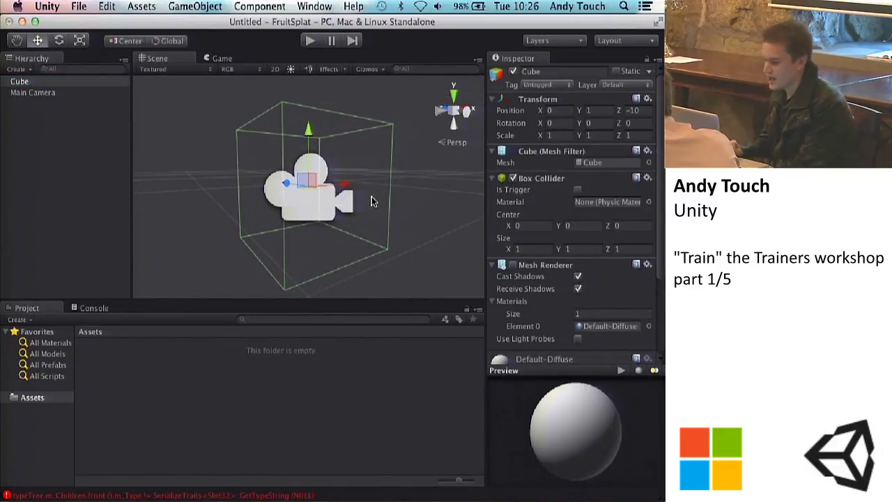
# Browse the Component menu and close it without adding anything
pyautogui.click(257, 6)
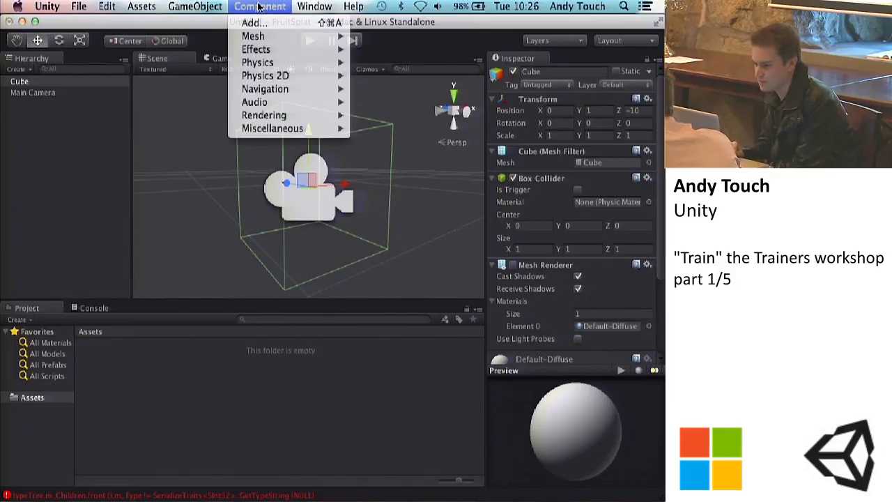
pyautogui.moveTo(254, 38)
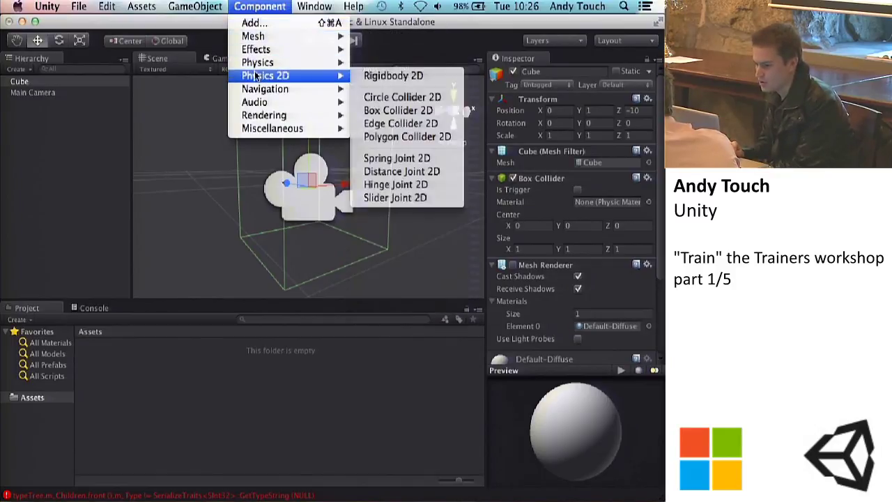
pyautogui.click(184, 223)
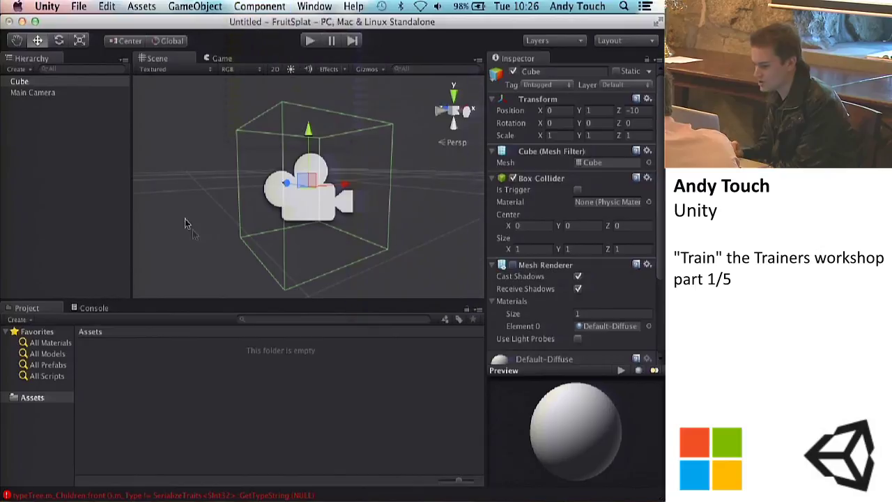
pyautogui.scroll(-5, 564, 237)
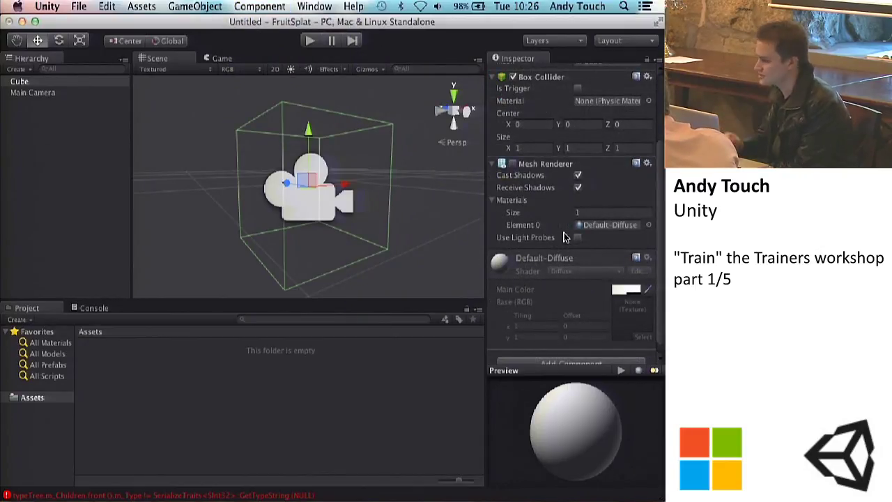
pyautogui.scroll(5, 565, 237)
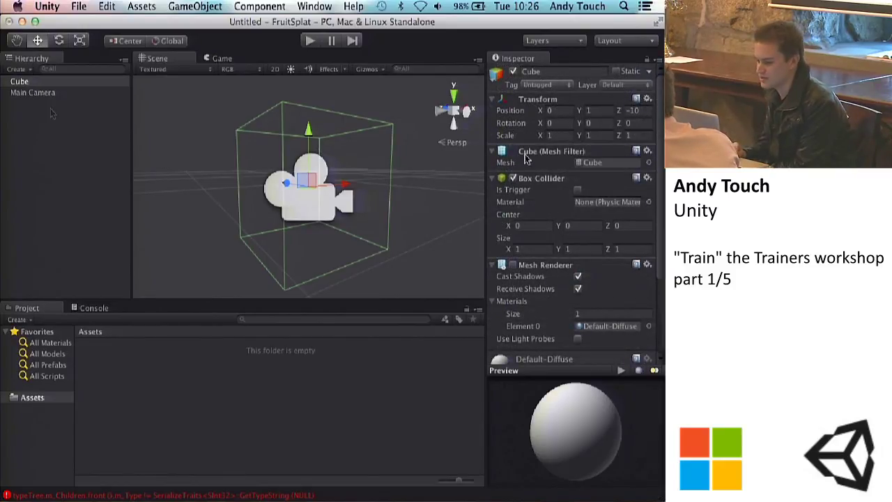
# Re-enable the Cube's Mesh Renderer and remove its Box Collider
pyautogui.click(513, 266)
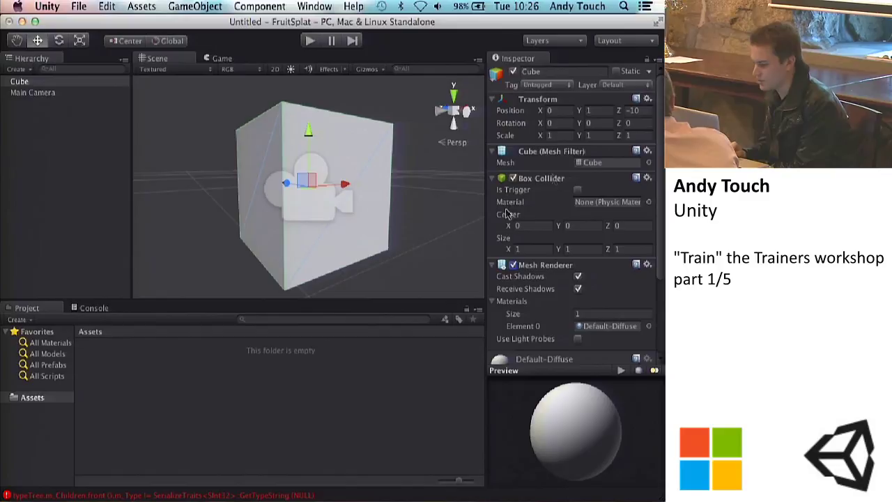
pyautogui.click(648, 178)
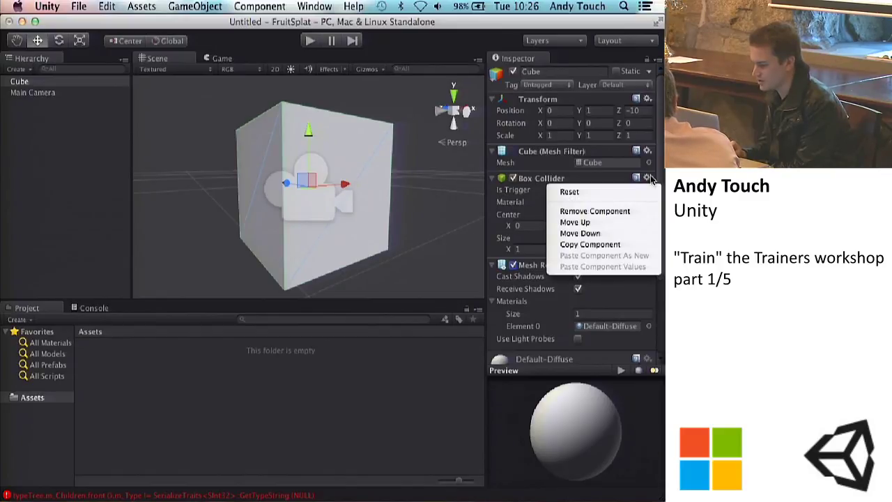
pyautogui.click(625, 211)
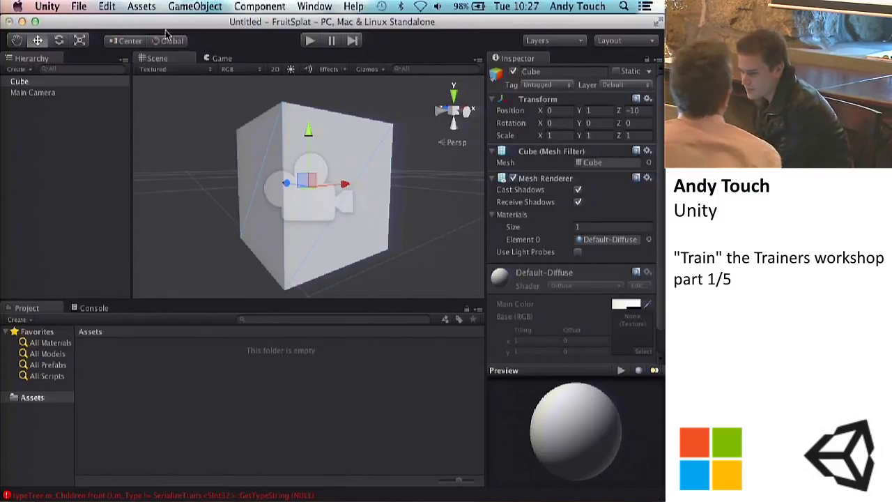
# Browse the Component menu's Mesh, Effects, Physics, Audio, Navigation and Rendering submenus
pyautogui.click(243, 6)
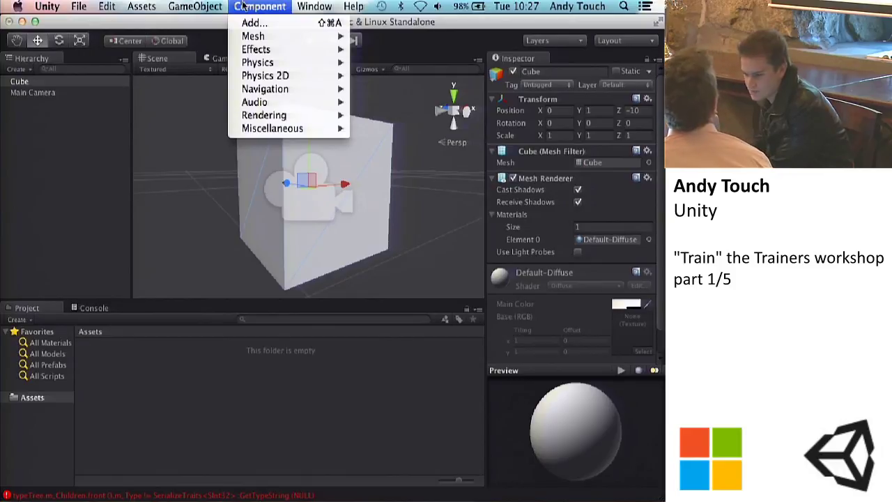
pyautogui.click(243, 5)
pyautogui.click(243, 6)
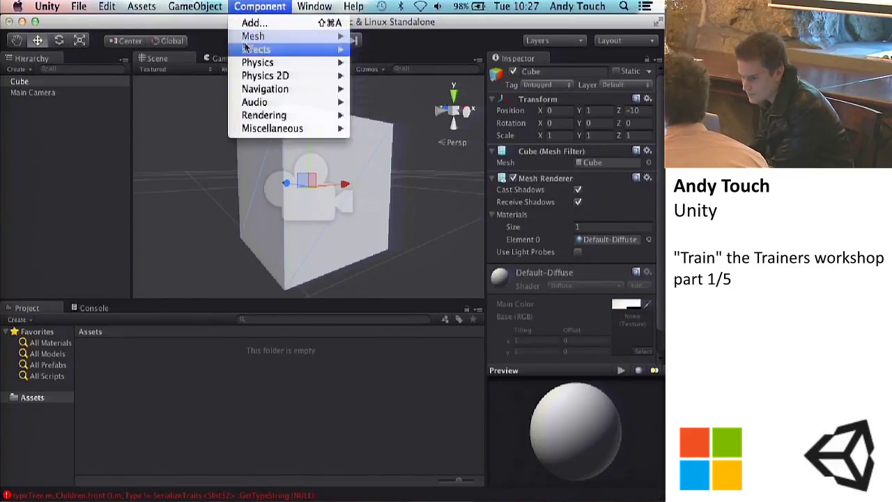
pyautogui.moveTo(248, 40)
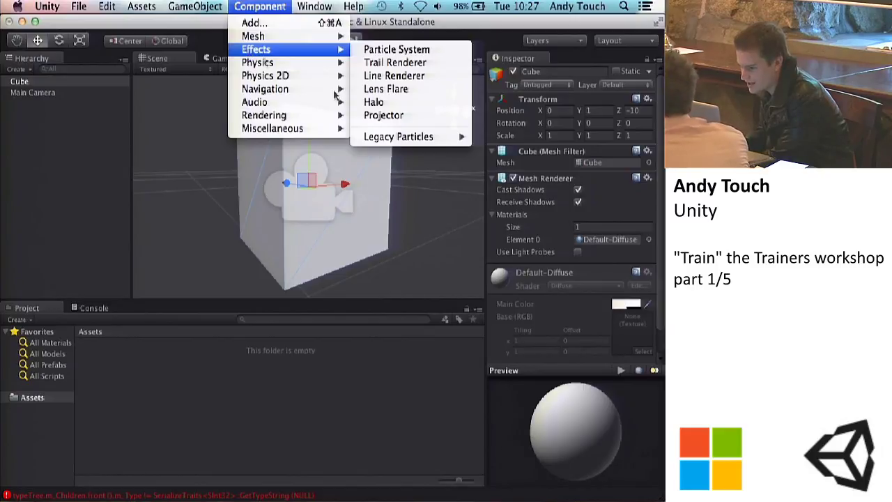
pyautogui.moveTo(298, 68)
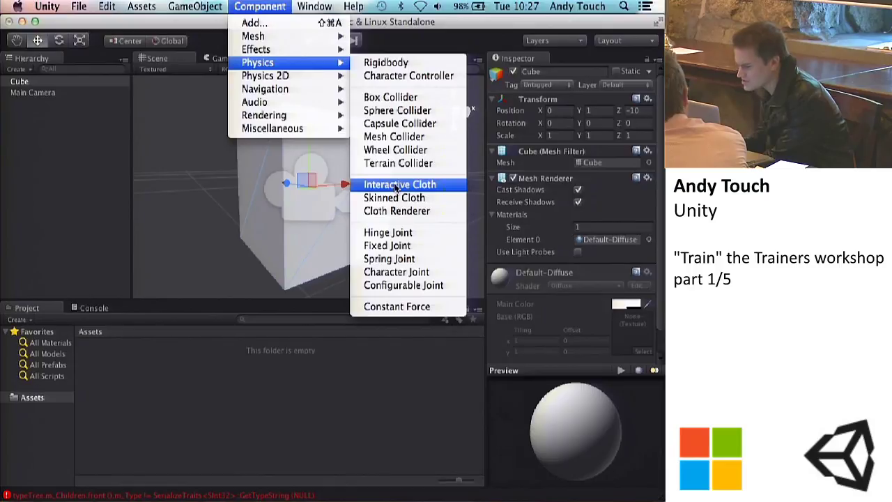
pyautogui.moveTo(301, 103)
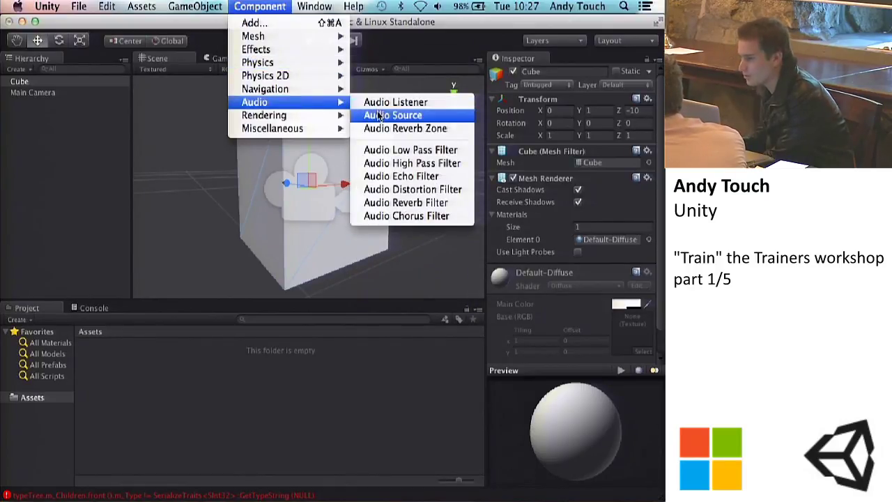
pyautogui.moveTo(284, 89)
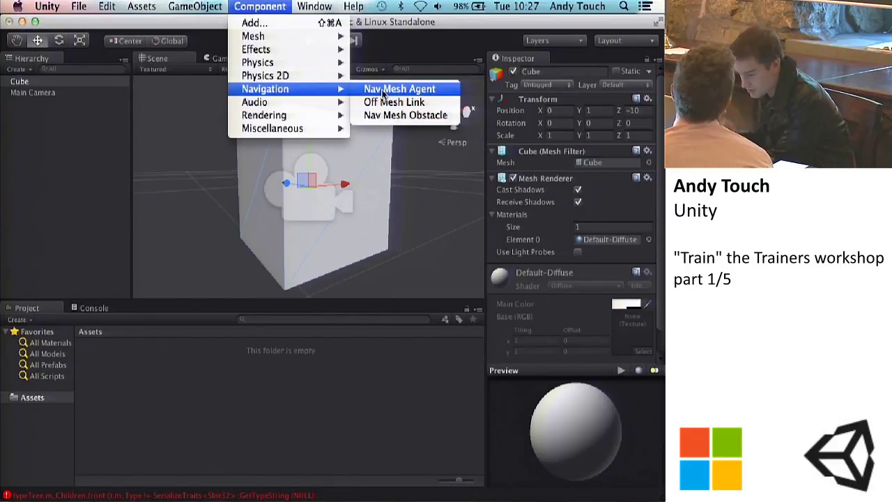
pyautogui.moveTo(317, 116)
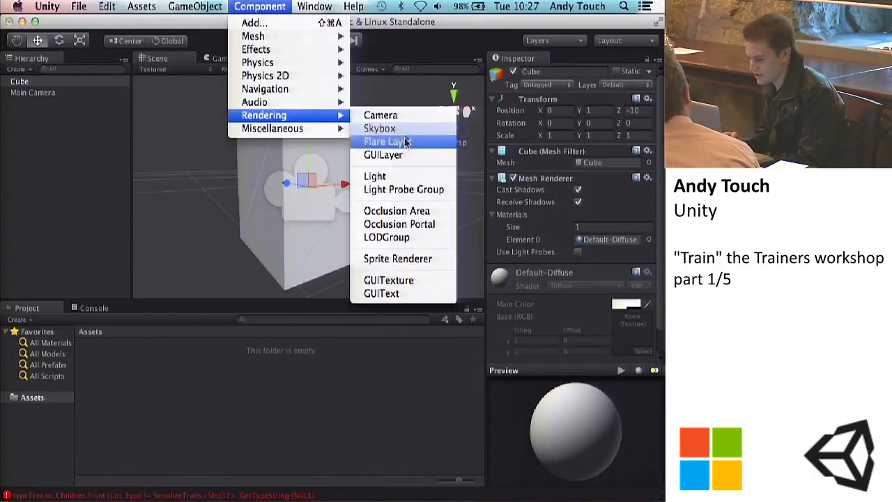
# Add a Camera component to the Cube, then undo it
pyautogui.click(373, 116)
pyautogui.scroll(-5, 310, 146)
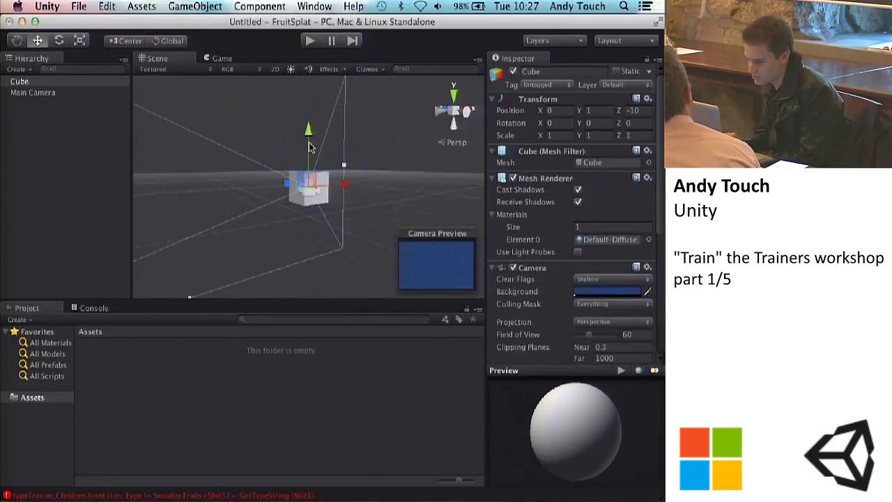
pyautogui.keyDown('alt'); pyautogui.moveTo(300, 136); pyautogui.dragTo(411, 167); pyautogui.keyUp('alt')
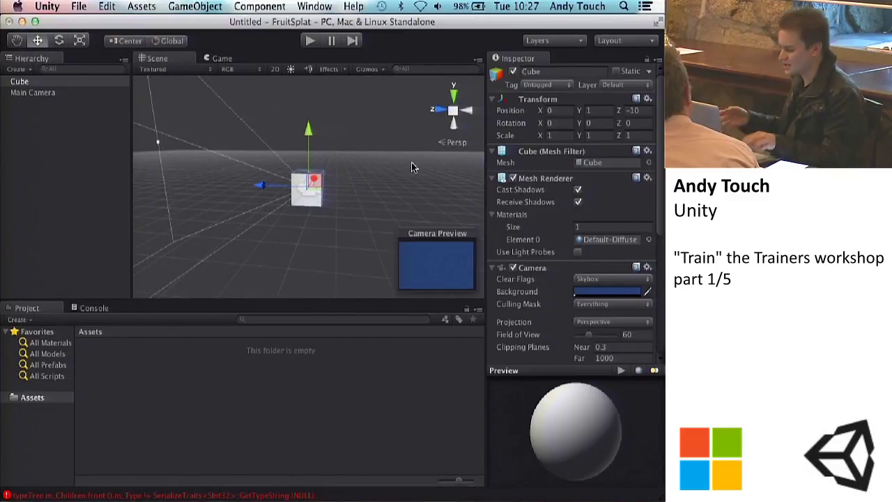
pyautogui.press('super+z')
# Frame the Cube and add a Box Collider from Component > Physics
pyautogui.press('f')
pyautogui.keyDown('alt'); pyautogui.moveTo(373, 166); pyautogui.dragTo(283, 259); pyautogui.keyUp('alt')
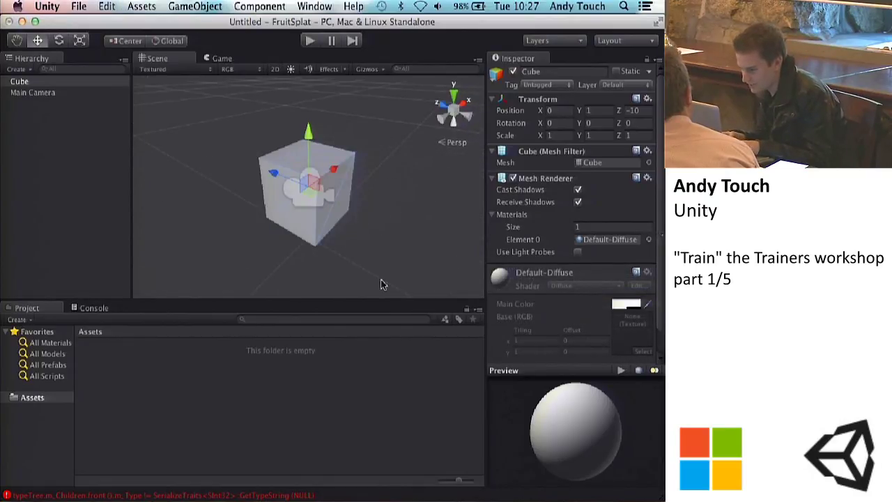
pyautogui.click(259, 6)
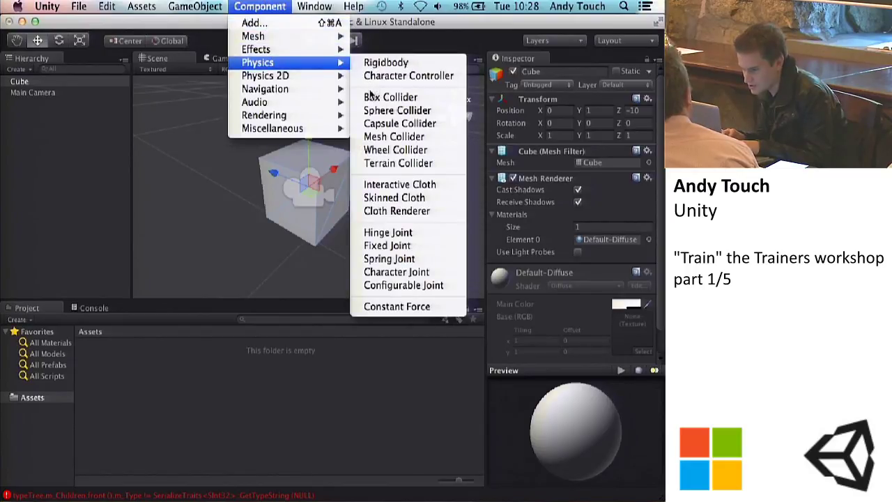
pyautogui.click(371, 96)
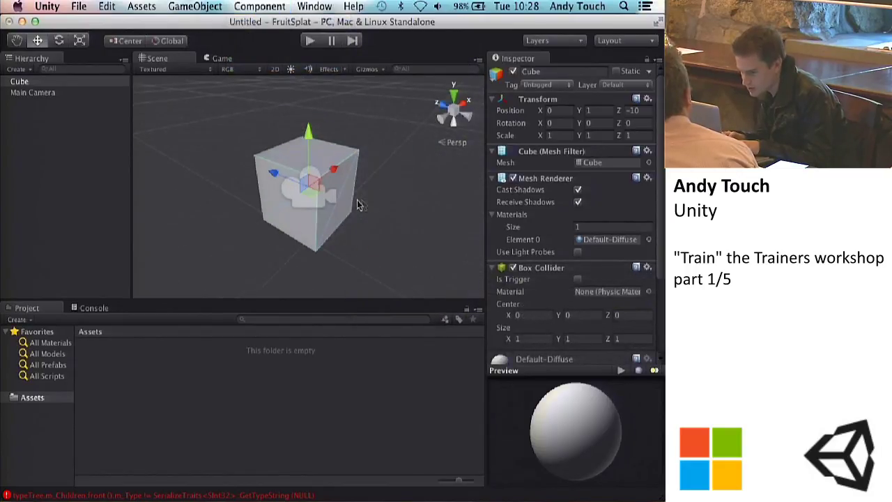
# Rename the cube to 'Floor' and reselect it in the Hierarchy
pyautogui.click(544, 71)
pyautogui.write('Floor')
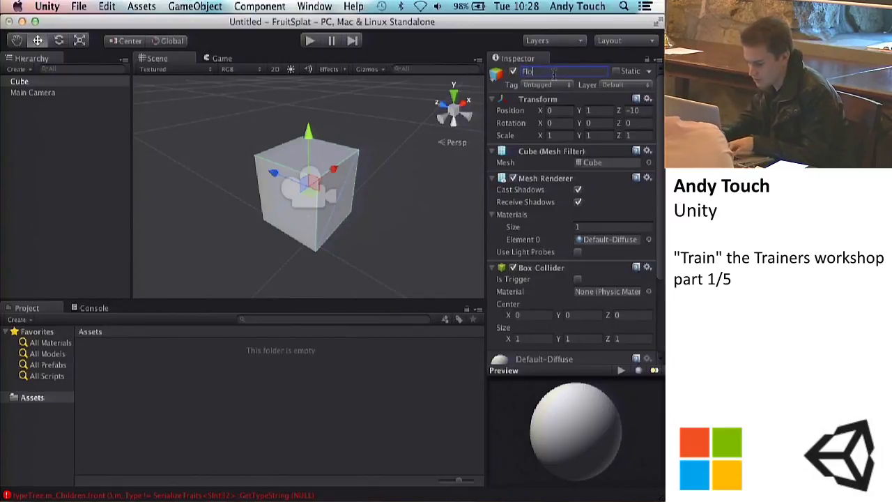
pyautogui.scroll(-3, 255, 179)
pyautogui.click(591, 111)
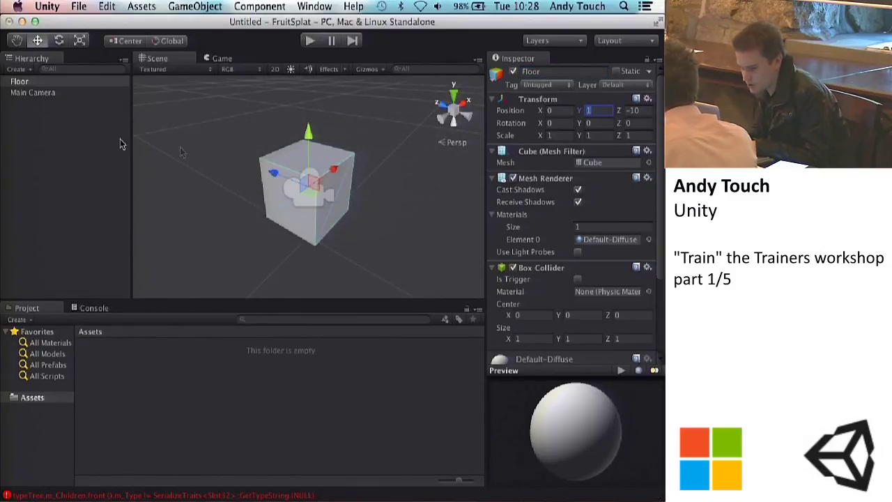
pyautogui.click(70, 136)
pyautogui.click(27, 83)
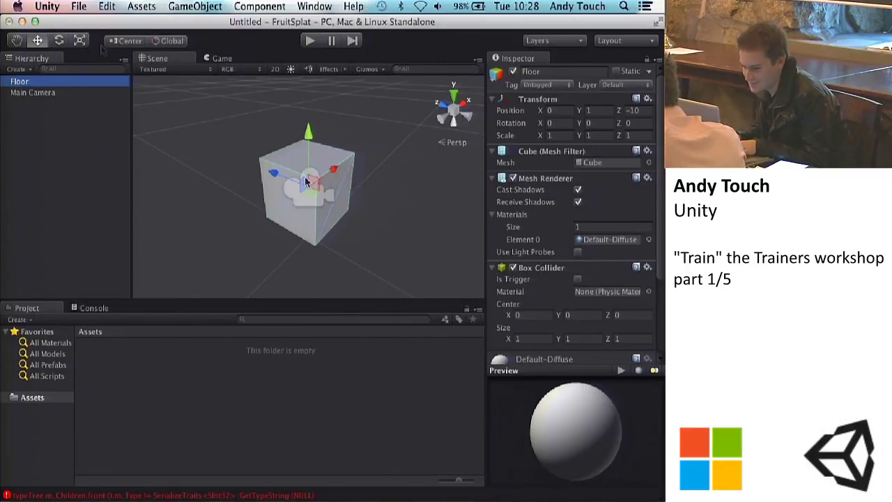
# Set Floor's Position Y and Z to 0, placing it at 0, 0, 0
pyautogui.scroll(-5, 350, 225)
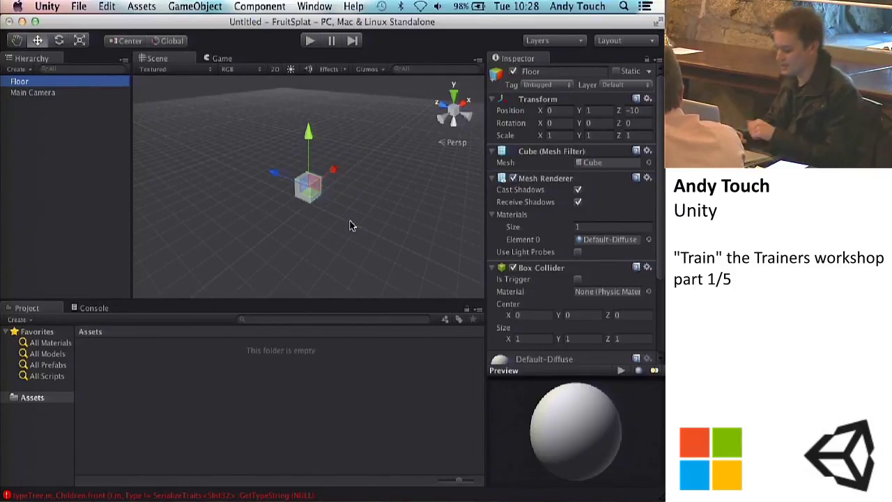
pyautogui.scroll(3, 350, 226)
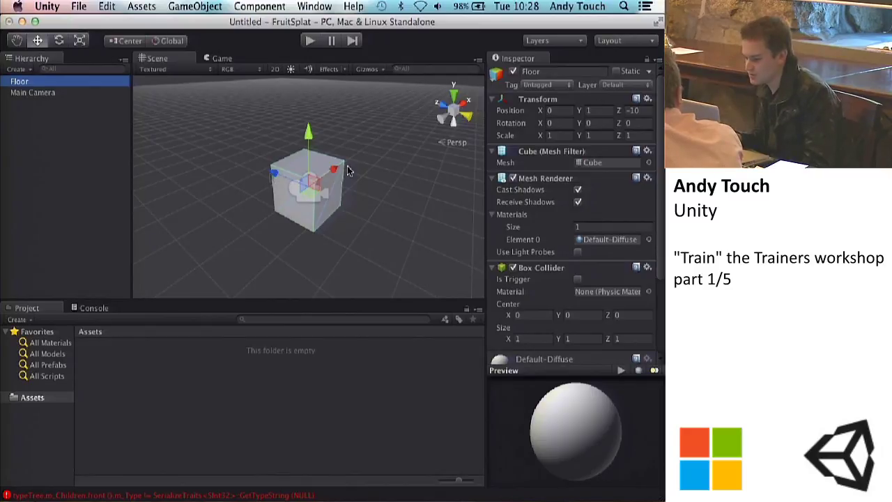
pyautogui.click(592, 110)
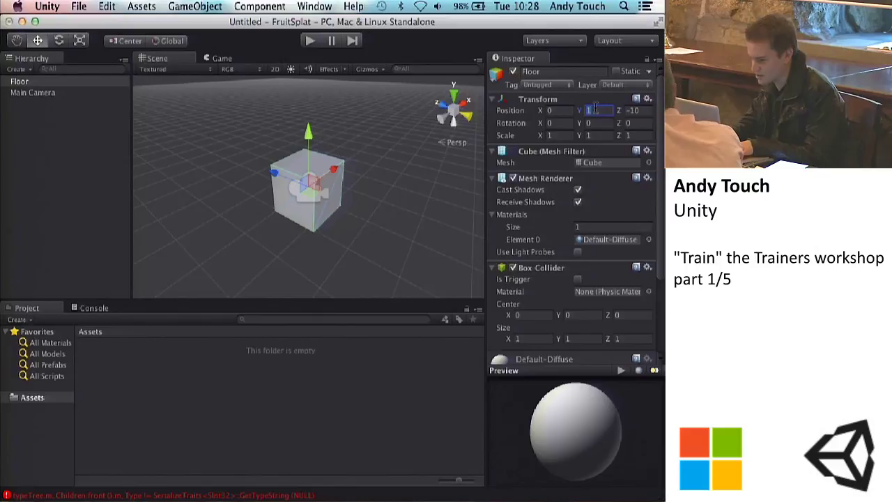
pyautogui.write('2')
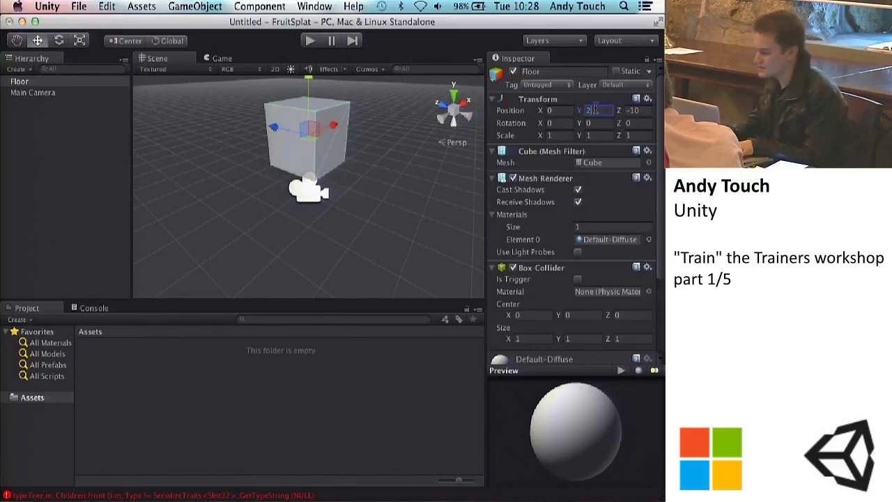
pyautogui.press('BackSpace')
pyautogui.write('1')
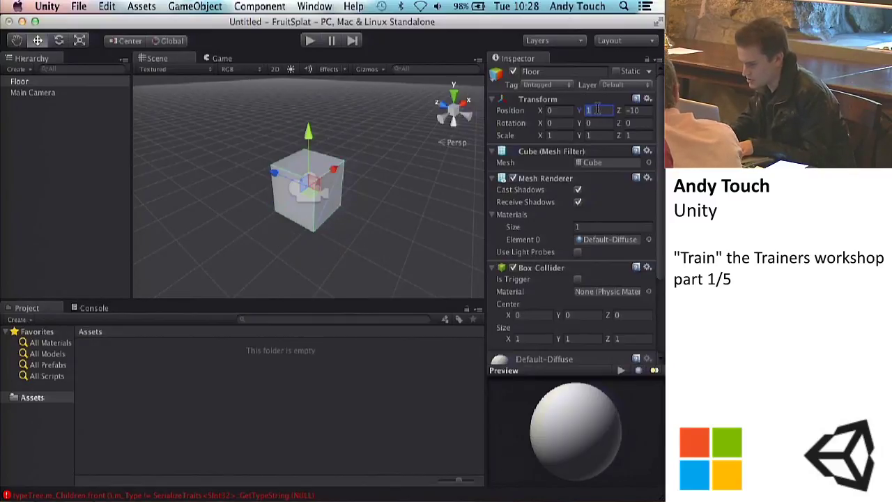
pyautogui.press('BackSpace')
pyautogui.write('0')
pyautogui.press('Tab')
pyautogui.write('0')
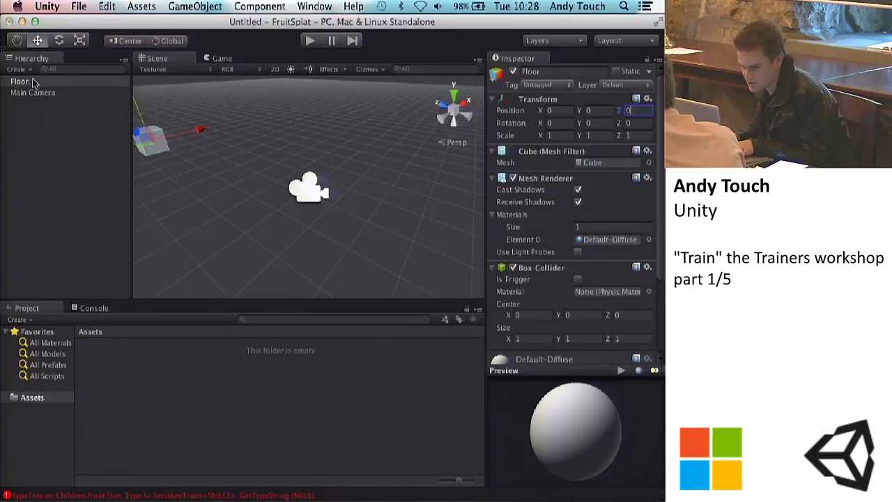
pyautogui.click(33, 82)
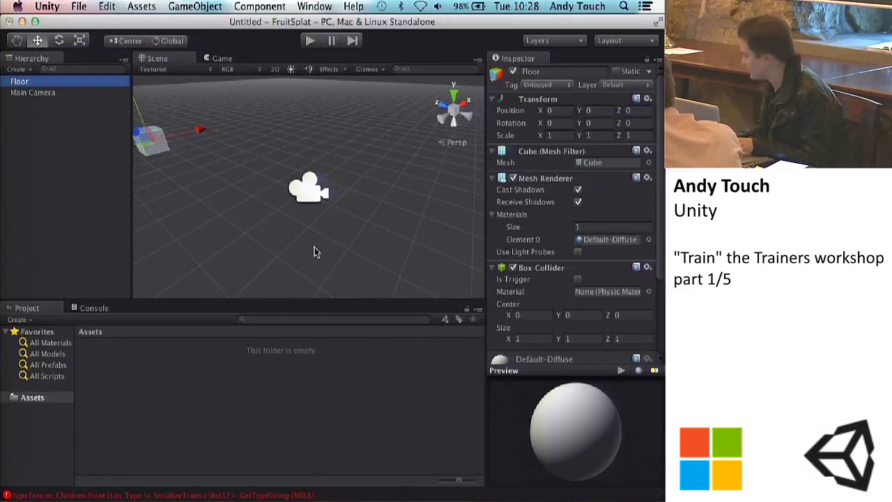
pyautogui.scroll(5, 313, 253)
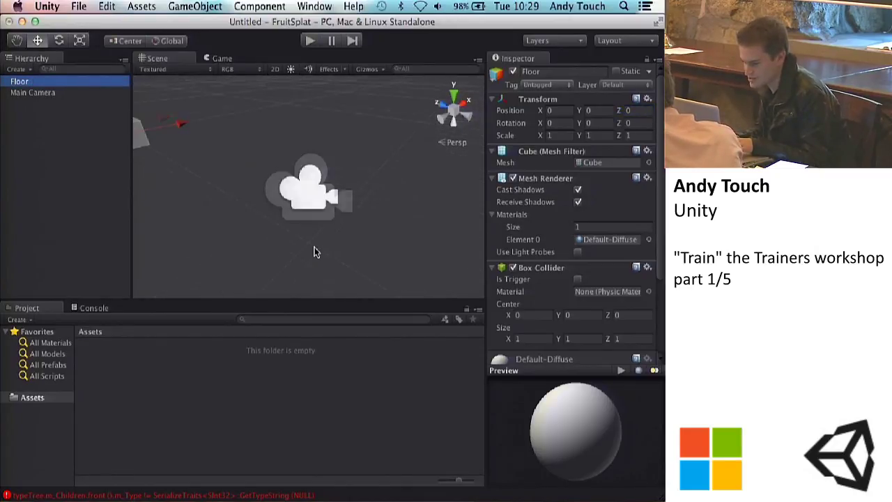
pyautogui.scroll(-5, 314, 252)
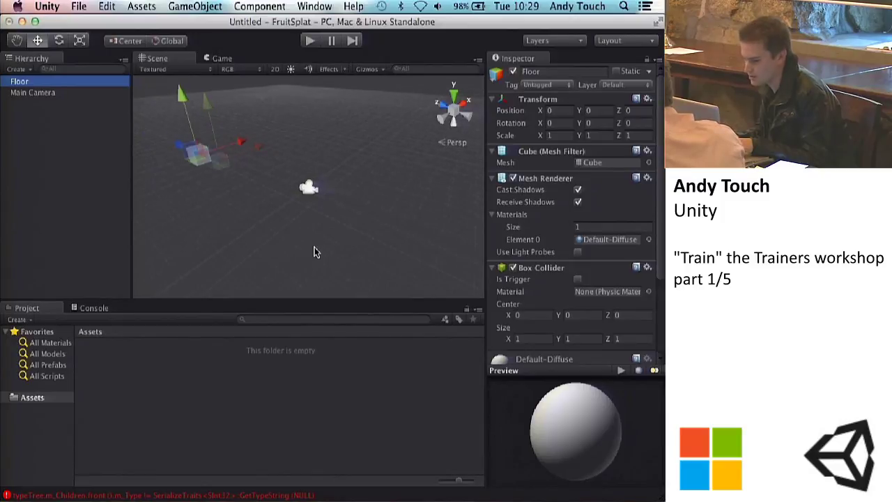
pyautogui.click(15, 109)
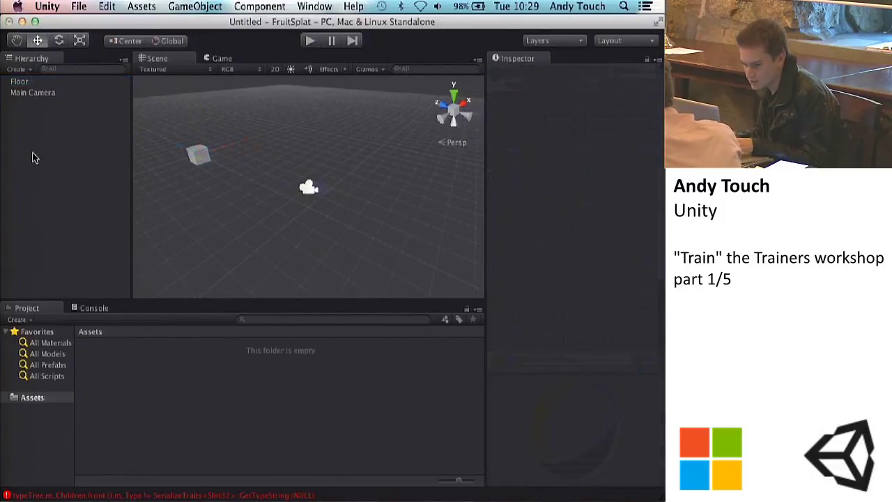
pyautogui.click(21, 82)
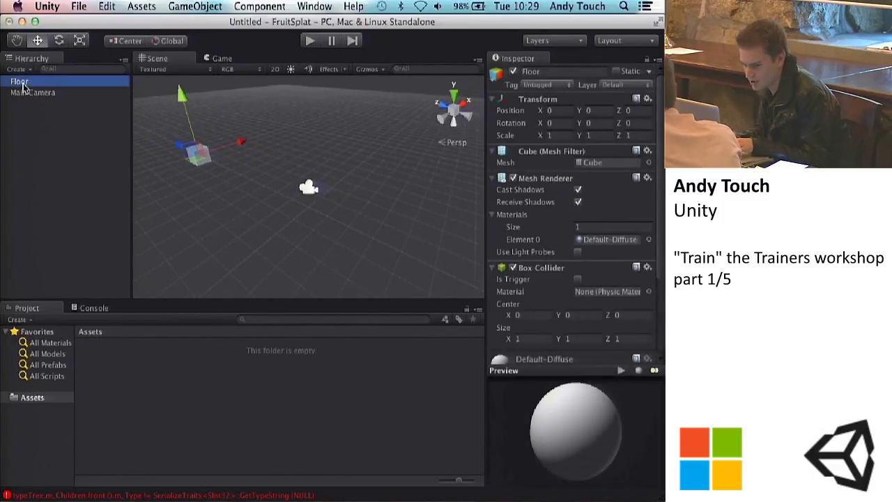
pyautogui.click(58, 171)
pyautogui.click(35, 81)
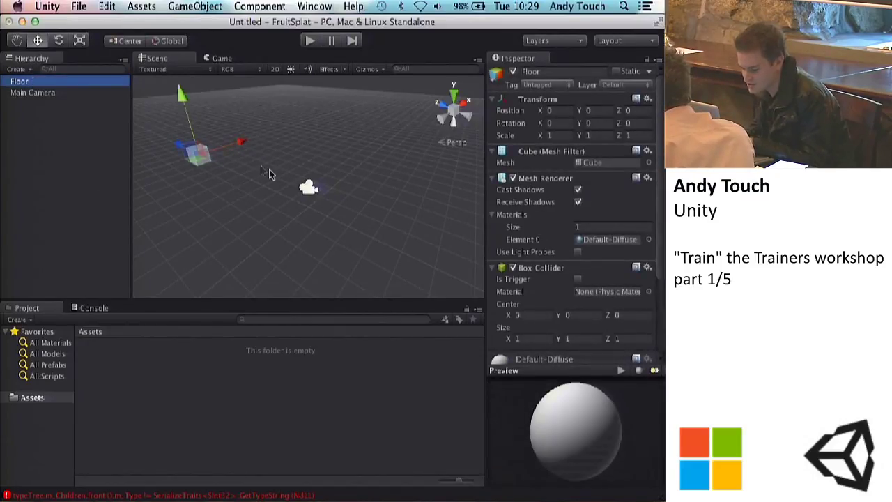
pyautogui.press('f')
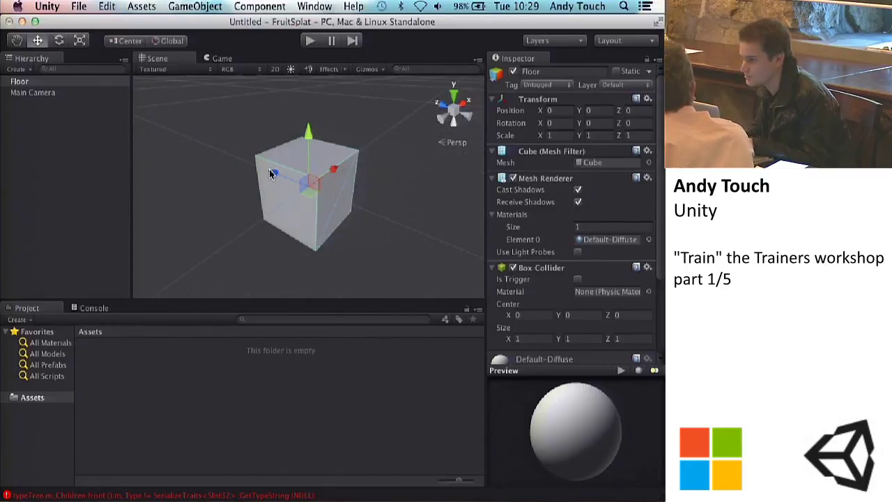
pyautogui.scroll(-5, 269, 173)
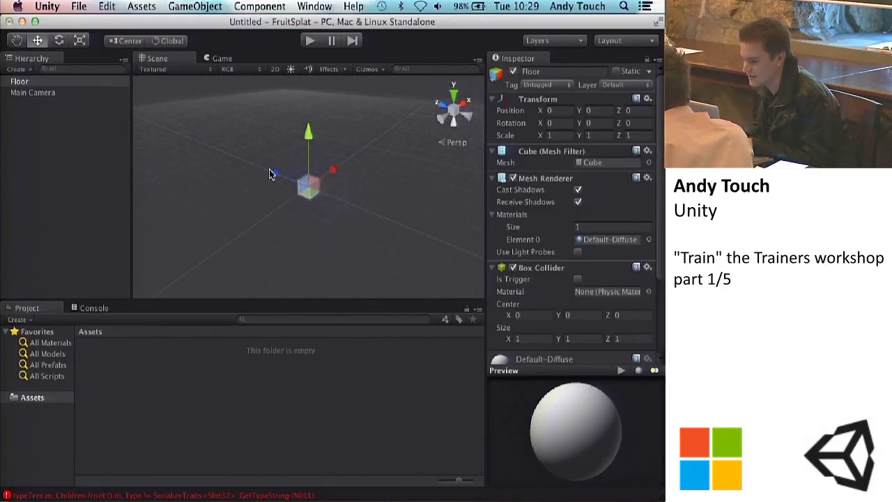
pyautogui.click(17, 42)
pyautogui.moveTo(309, 150); pyautogui.dragTo(249, 134)
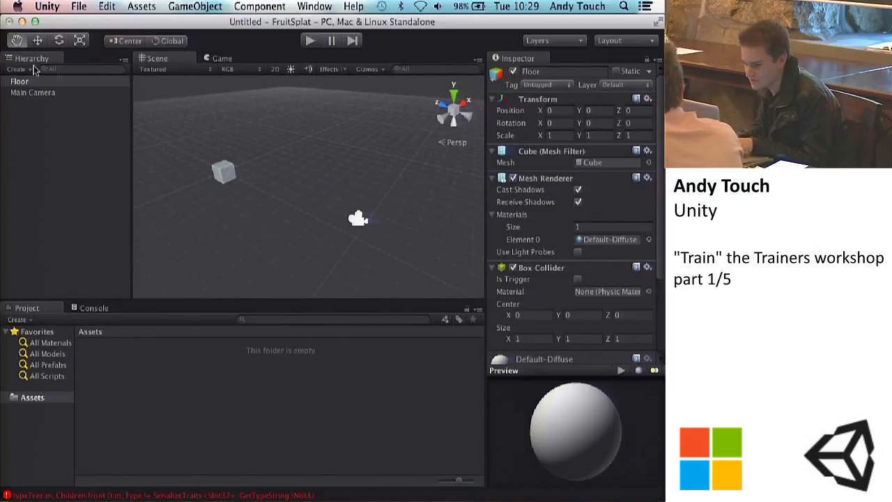
pyautogui.click(37, 41)
pyautogui.press('f')
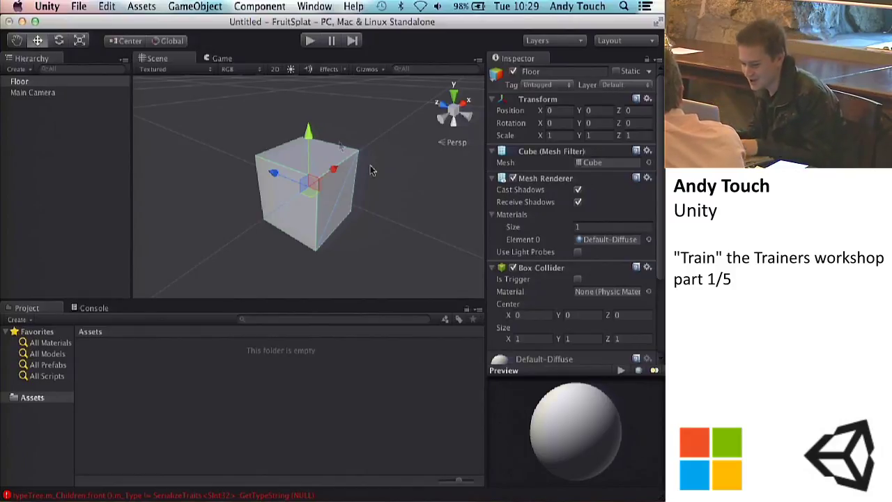
pyautogui.keyDown('alt'); pyautogui.moveTo(342, 152); pyautogui.dragTo(388, 252); pyautogui.keyUp('alt')
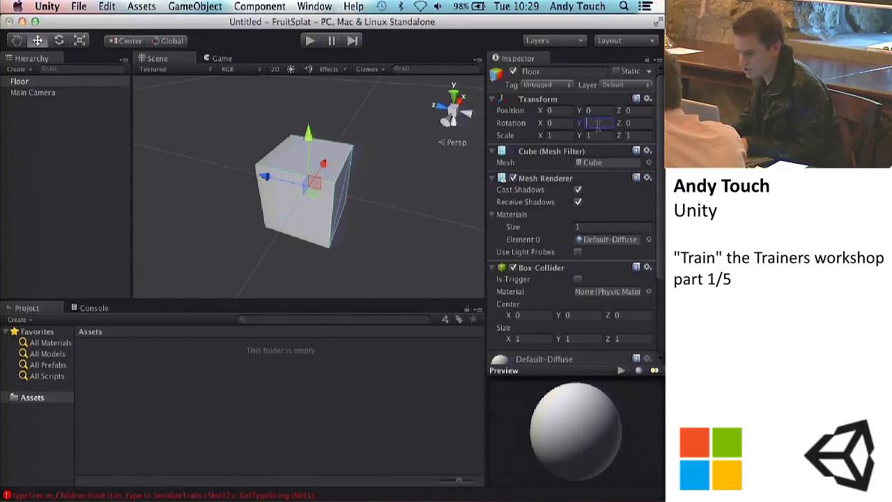
# Clear a trial 45° Rotation Y and set Floor's Scale X to 10
pyautogui.write('45')
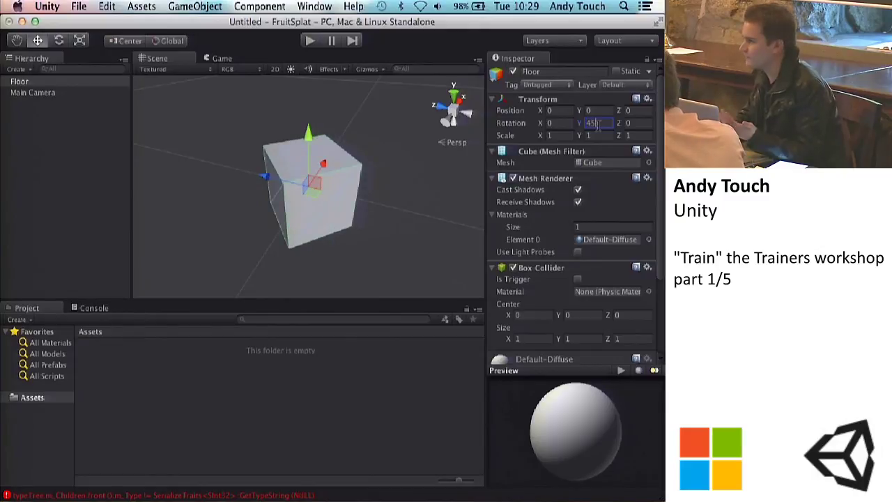
pyautogui.press('BackSpace')
pyautogui.press('BackSpace')
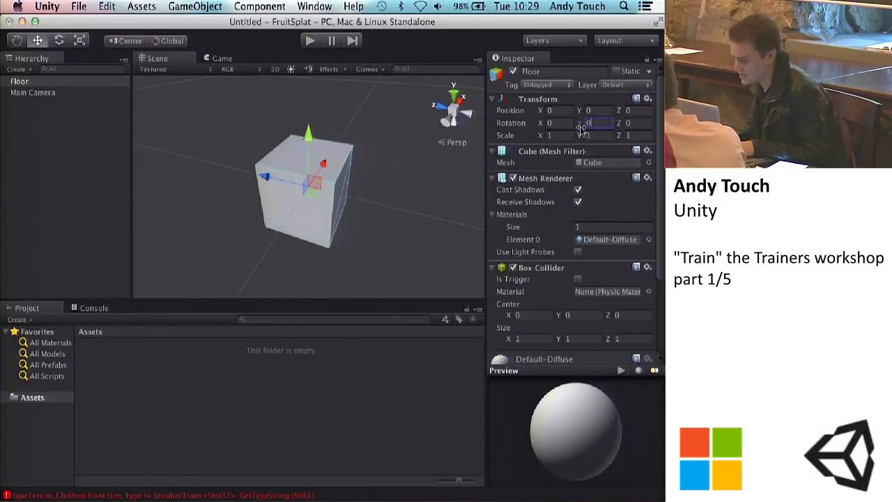
pyautogui.click(559, 132)
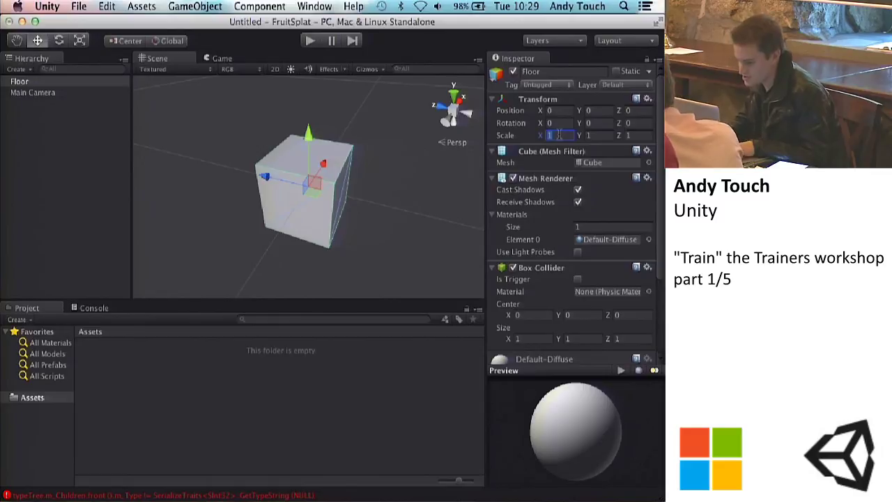
pyautogui.write('10')
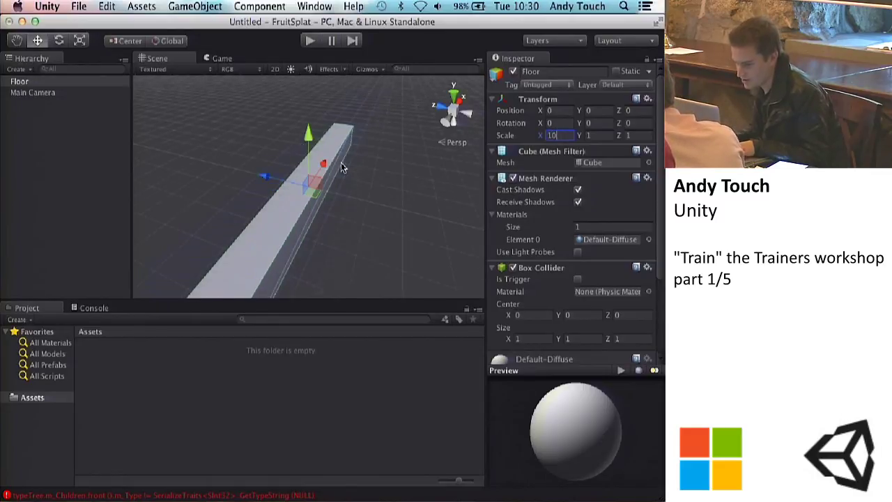
# Orbit around the bar and undo stray moves so it stays at the origin
pyautogui.scroll(-3, 273, 180)
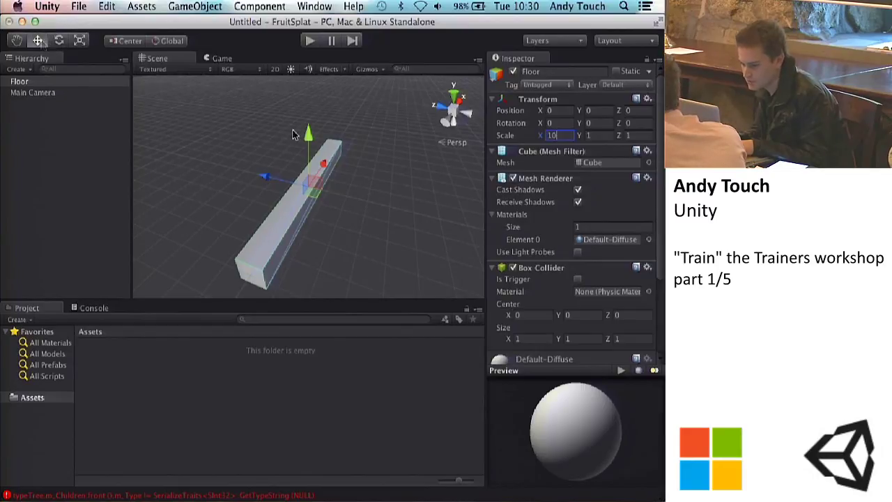
pyautogui.moveTo(349, 185)
pyautogui.keyDown('alt'); pyautogui.mouseDown()
pyautogui.moveTo(274, 184)
pyautogui.moveTo(316, 173)
pyautogui.moveTo(315, 187)
pyautogui.moveTo(356, 180)
pyautogui.moveTo(348, 189)
pyautogui.mouseUp(); pyautogui.keyUp('alt')
pyautogui.press('super+z')
pyautogui.press('super+shift+z')
pyautogui.press('super+z')
pyautogui.moveTo(309, 140); pyautogui.dragTo(294, 155)
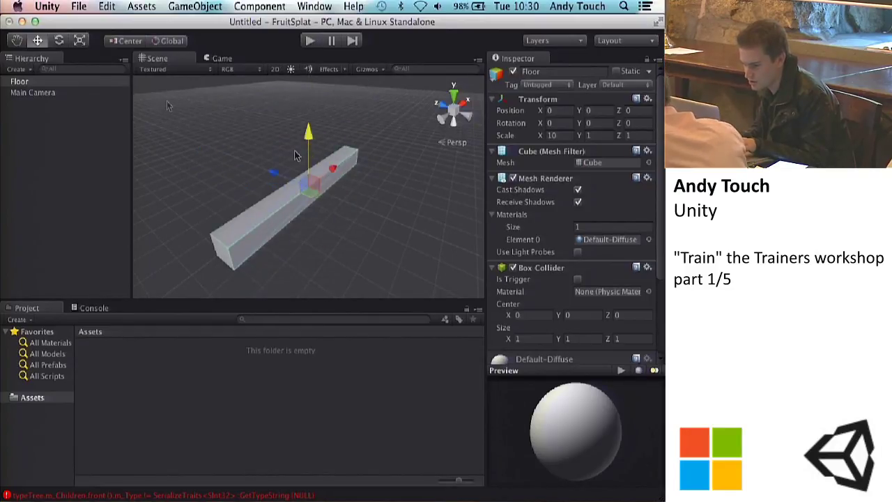
pyautogui.click(60, 42)
pyautogui.moveTo(295, 161); pyautogui.dragTo(318, 128)
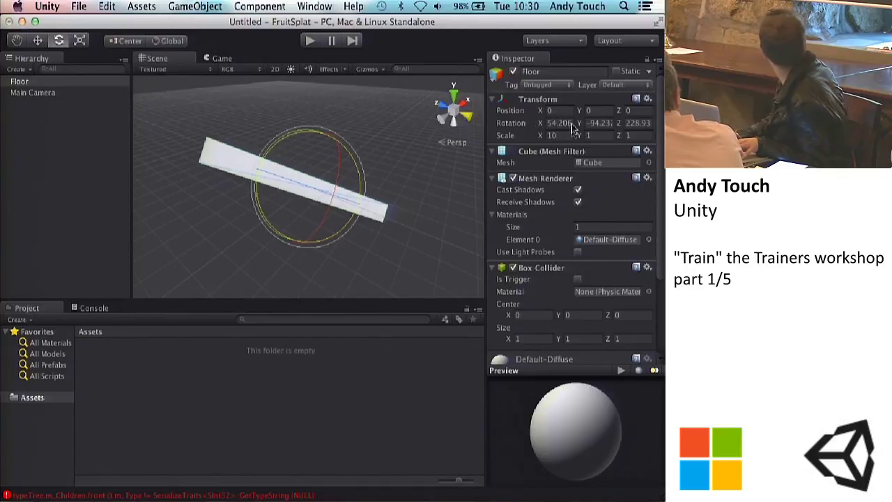
pyautogui.moveTo(323, 160); pyautogui.dragTo(347, 175)
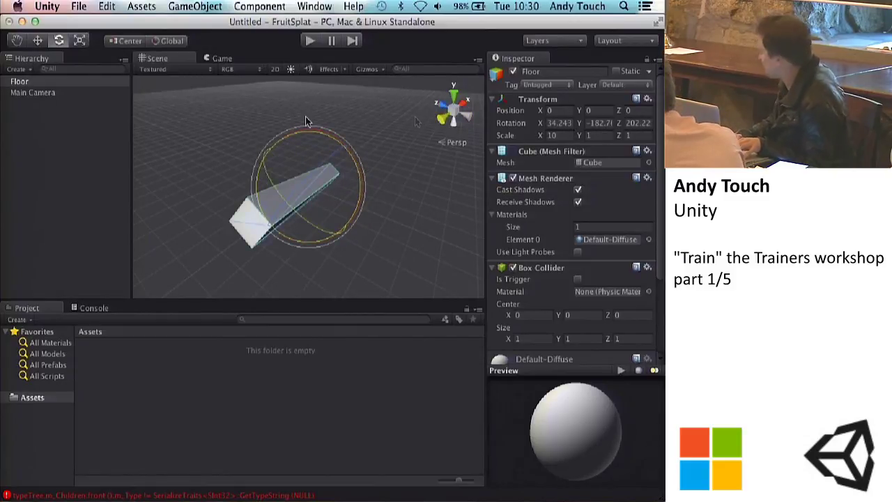
pyautogui.keyDown('alt'); pyautogui.moveTo(407, 181); pyautogui.dragTo(299, 184); pyautogui.keyUp('alt')
pyautogui.press('super+z')
pyautogui.press('super+z')
pyautogui.press('super+z')
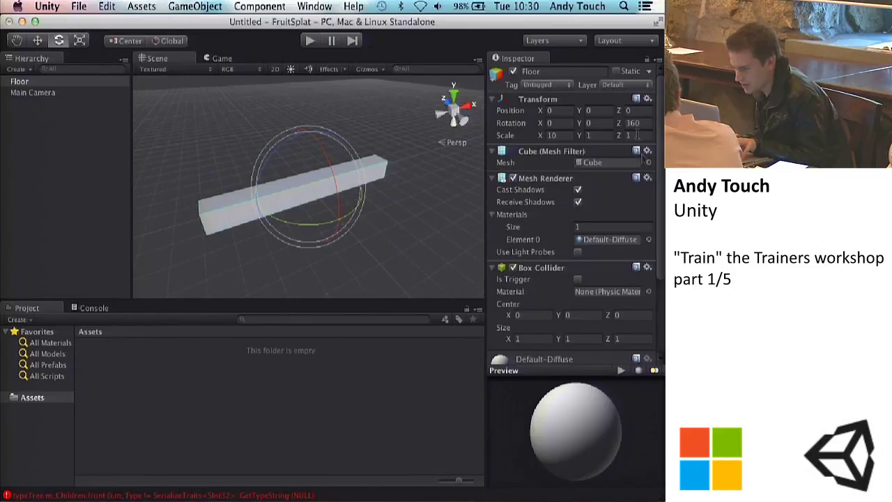
pyautogui.write('0')
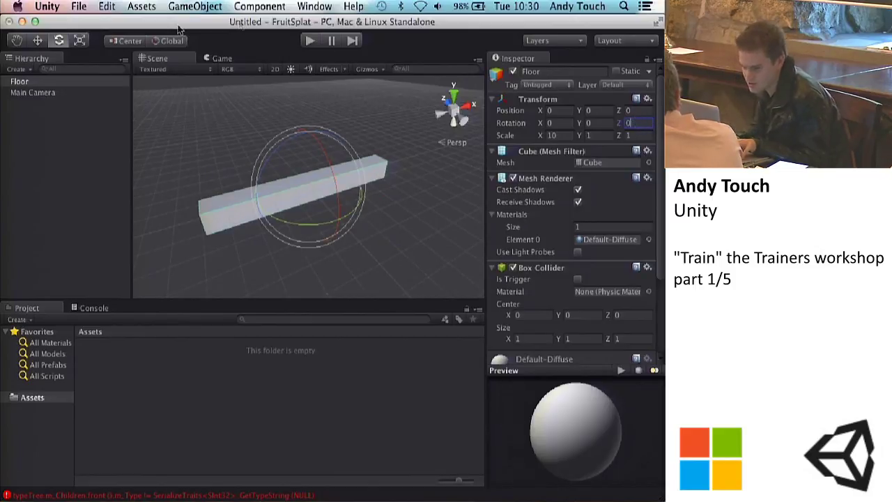
# Scale Floor with the Scale tool handles to a thin slab about 7.84 × 0.15 × 7.67
pyautogui.click(80, 42)
pyautogui.keyDown('alt'); pyautogui.moveTo(230, 99); pyautogui.dragTo(392, 144); pyautogui.keyUp('alt')
pyautogui.moveTo(269, 180); pyautogui.dragTo(172, 173)
pyautogui.moveTo(265, 183); pyautogui.dragTo(227, 185)
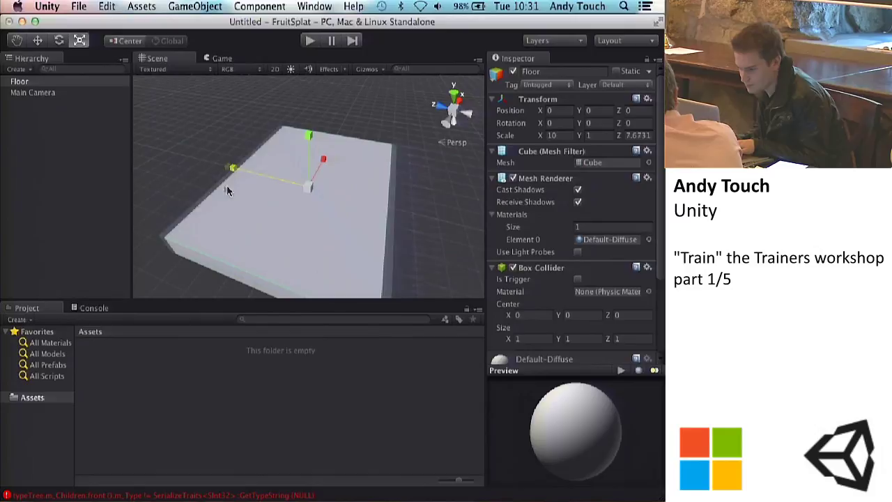
pyautogui.moveTo(323, 160); pyautogui.dragTo(314, 185)
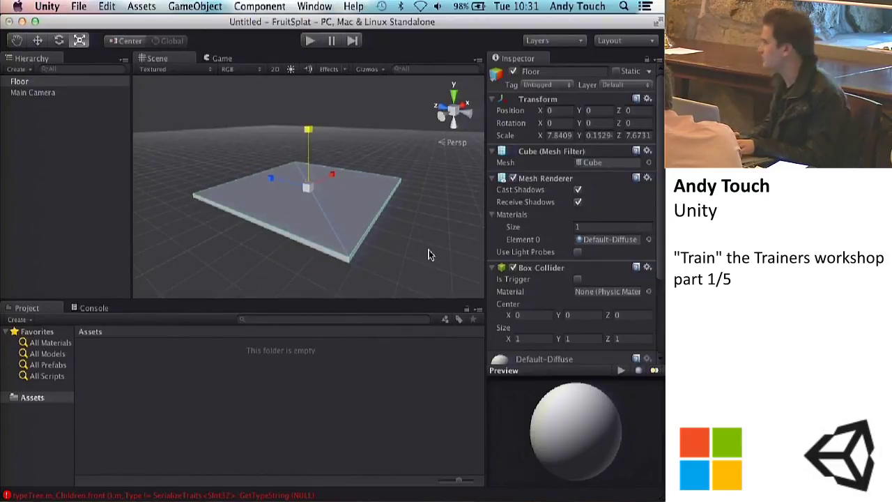
pyautogui.keyDown('alt'); pyautogui.moveTo(426, 250); pyautogui.dragTo(391, 209); pyautogui.keyUp('alt')
pyautogui.keyDown('alt'); pyautogui.moveTo(255, 141); pyautogui.dragTo(226, 167); pyautogui.keyUp('alt')
pyautogui.click(226, 168)
pyautogui.click(299, 195)
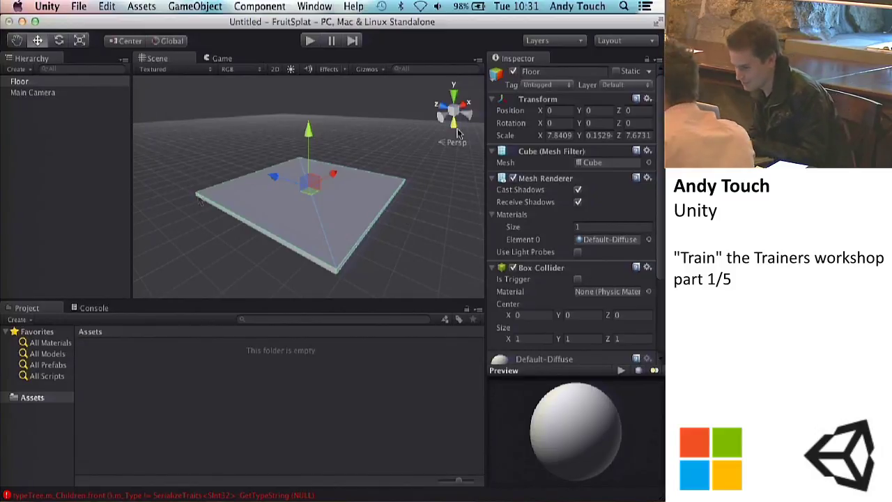
# Lower the Floor by setting its Position Y to -3
pyautogui.click(22, 93)
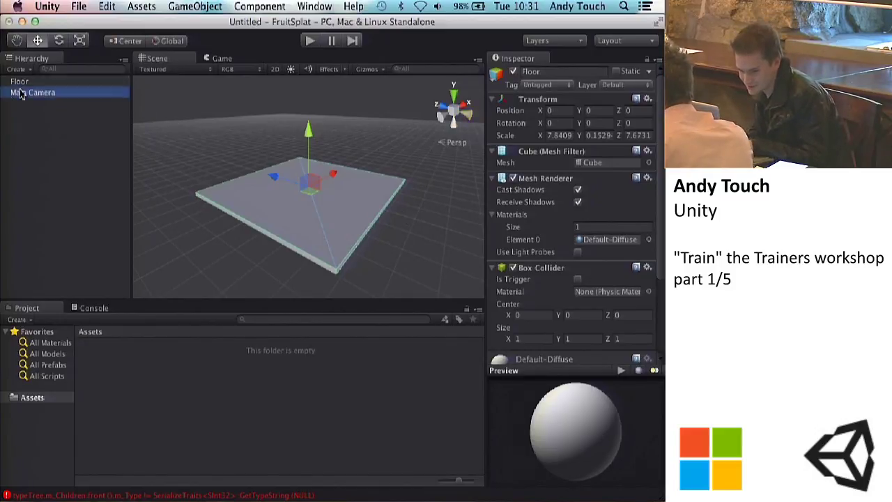
pyautogui.click(19, 82)
pyautogui.moveTo(298, 130); pyautogui.dragTo(312, 189)
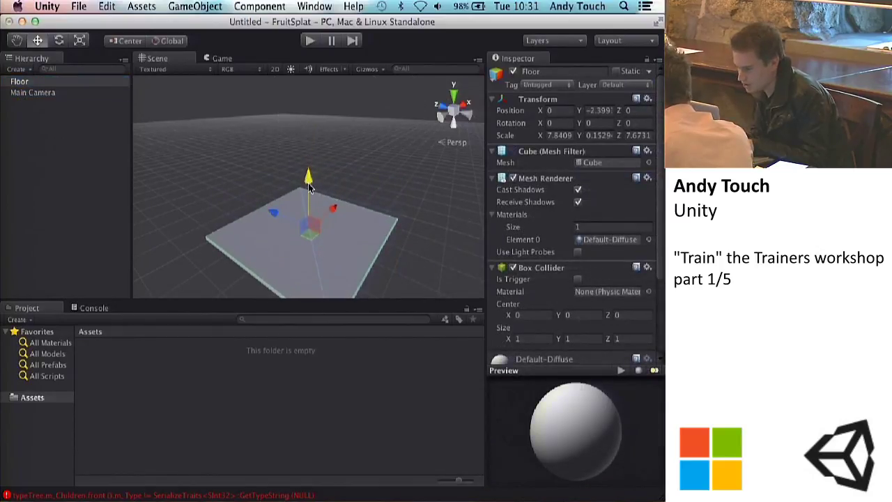
pyautogui.click(598, 111)
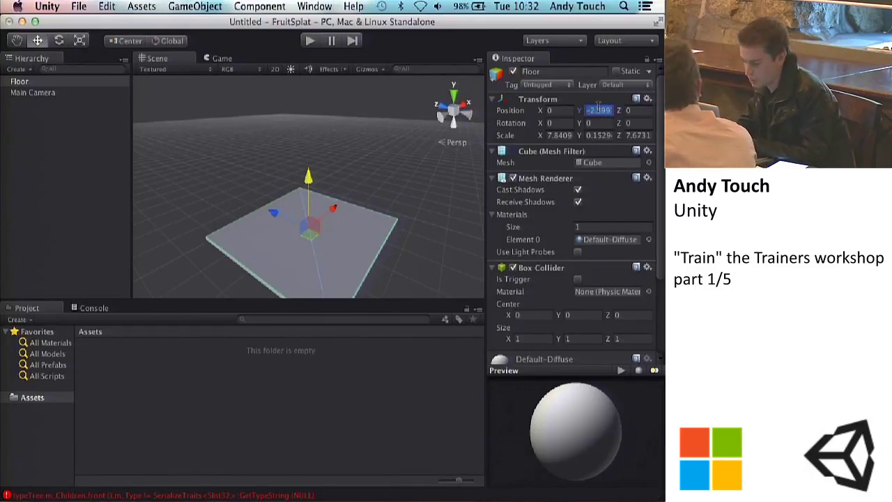
pyautogui.write('-3')
pyautogui.press('Return')
# Orbit the Scene view around the lowered Floor from several angles
pyautogui.keyDown('alt'); pyautogui.moveTo(253, 195); pyautogui.dragTo(227, 112); pyautogui.keyUp('alt')
pyautogui.keyDown('alt'); pyautogui.moveTo(207, 73); pyautogui.dragTo(271, 148); pyautogui.keyUp('alt')
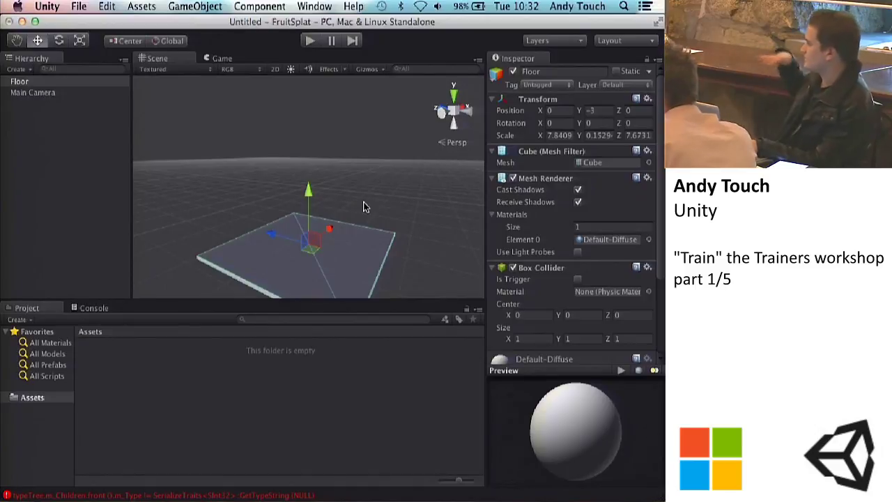
pyautogui.press('alt')
pyautogui.keyDown('alt'); pyautogui.moveTo(363, 203); pyautogui.dragTo(323, 183); pyautogui.keyUp('alt')
pyautogui.click(423, 215)
pyautogui.scroll(-3, 338, 246)
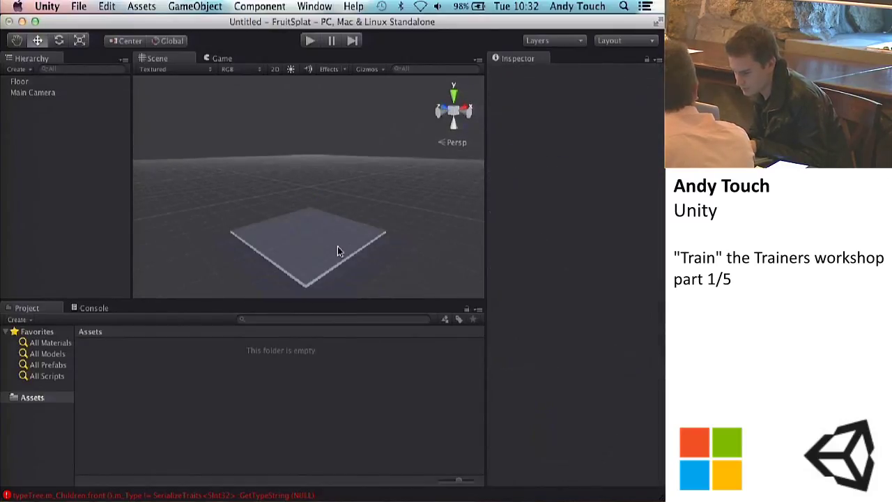
pyautogui.click(337, 246)
pyautogui.keyDown('alt'); pyautogui.moveTo(338, 246); pyautogui.dragTo(384, 146); pyautogui.keyUp('alt')
pyautogui.click(385, 143)
pyautogui.moveTo(318, 222)
pyautogui.keyDown('alt'); pyautogui.mouseDown()
pyautogui.moveTo(295, 197)
pyautogui.moveTo(329, 231)
pyautogui.mouseUp(); pyautogui.keyUp('alt')
pyautogui.click(331, 231)
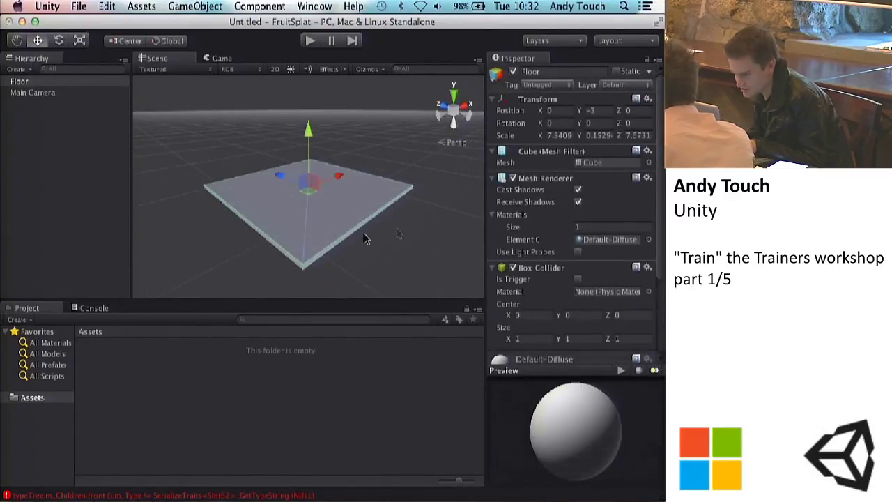
pyautogui.click(185, 202)
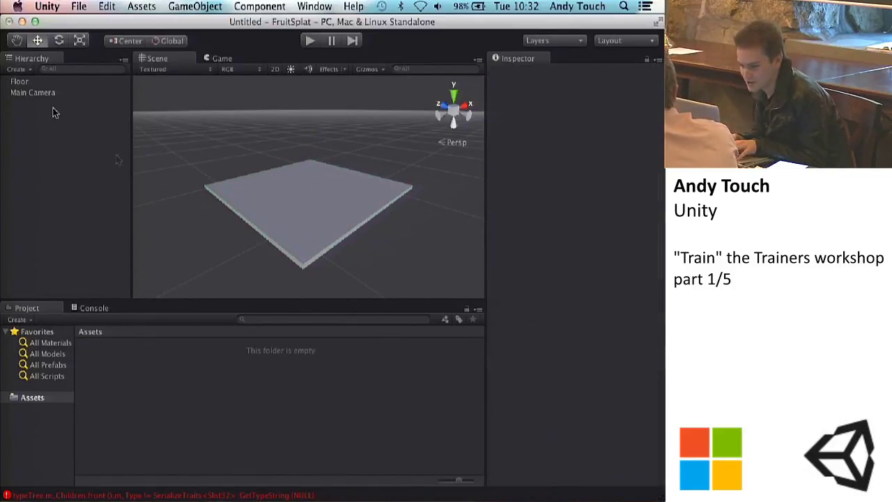
pyautogui.click(31, 82)
pyautogui.click(84, 185)
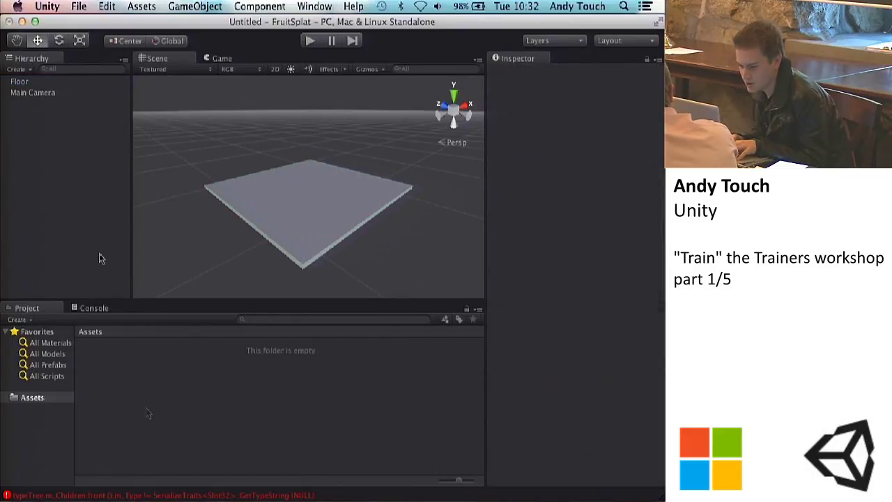
# Create a new Cube from GameObject > Create Other and drag it above the Floor
pyautogui.click(202, 6)
pyautogui.moveTo(207, 36)
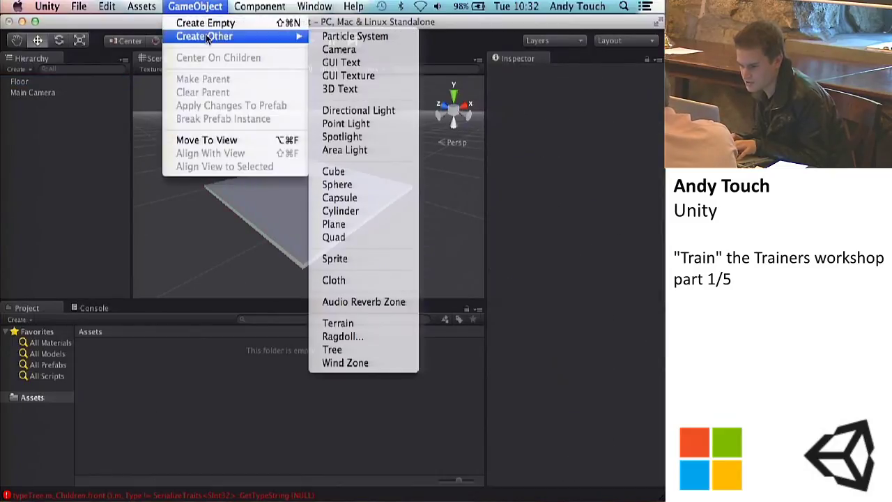
pyautogui.click(363, 171)
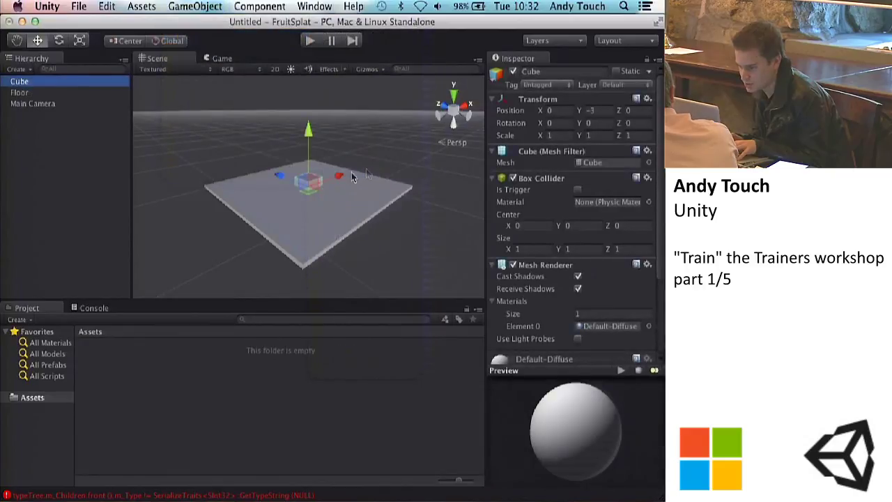
pyautogui.moveTo(308, 133); pyautogui.dragTo(308, 59)
# Close the GameObject menu without adding anything and select the Cube in the Hierarchy
pyautogui.click(196, 6)
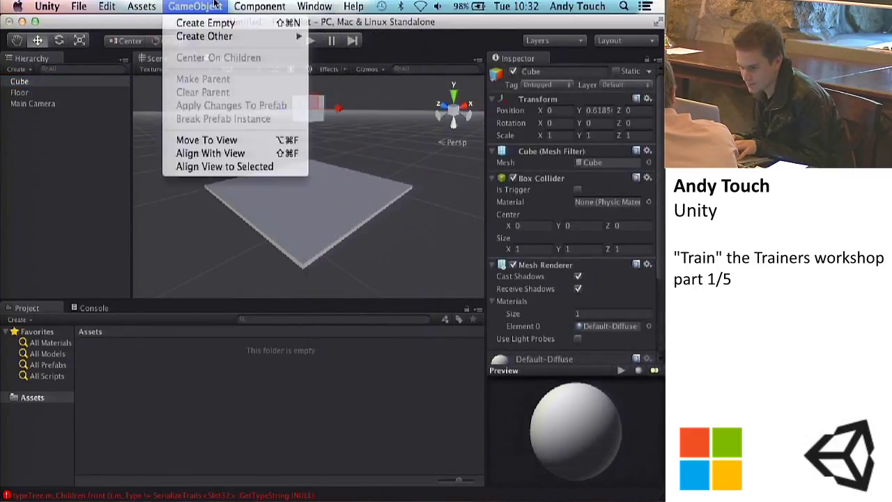
pyautogui.moveTo(209, 36)
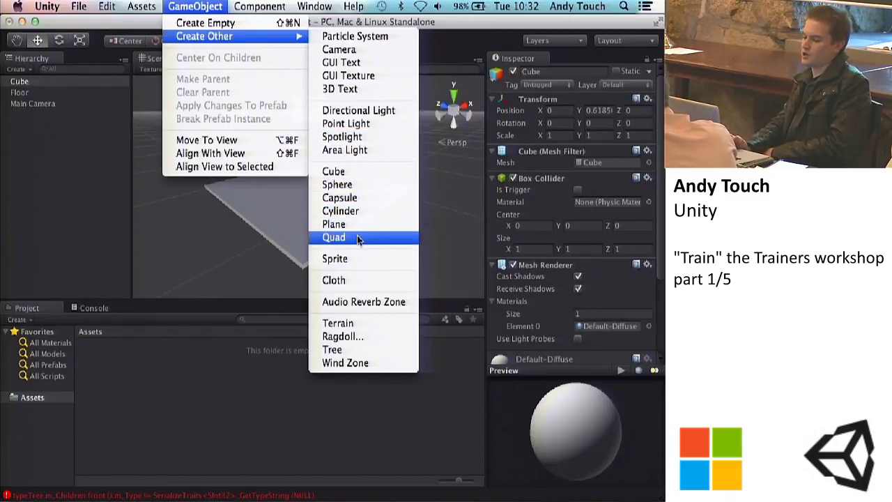
pyautogui.click(344, 172)
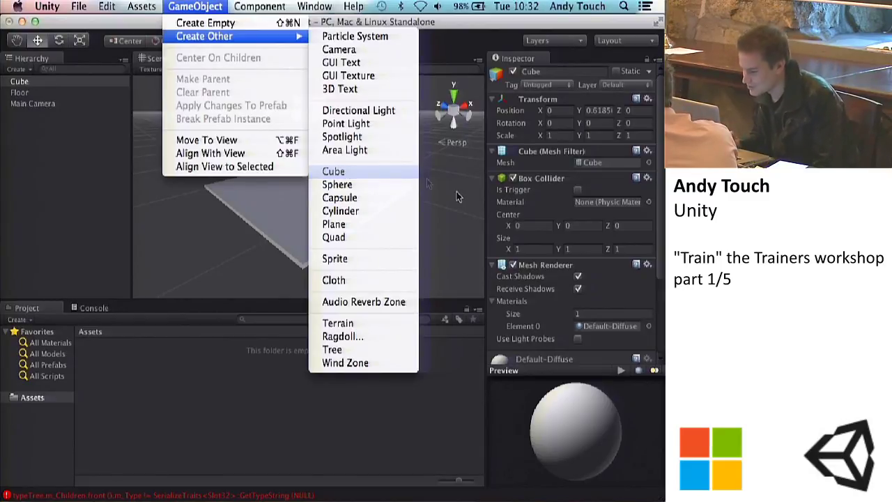
pyautogui.click(39, 83)
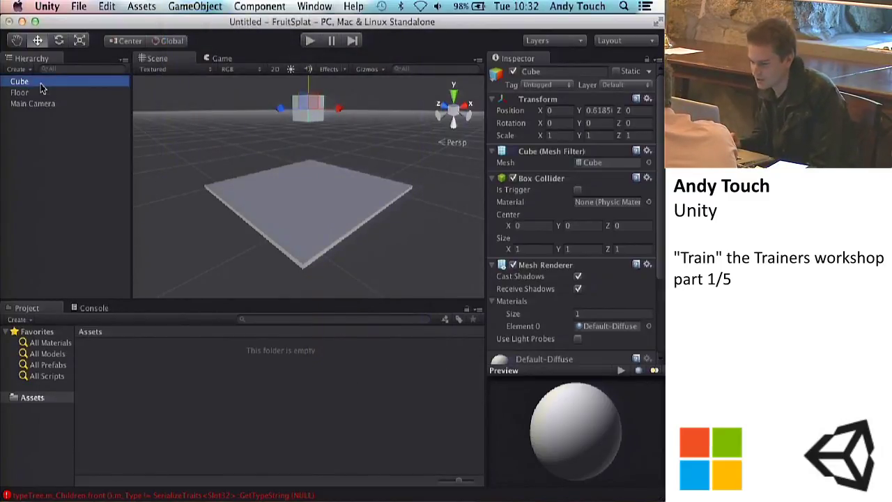
# Frame the Cube and drag it up to Position Y 1.0855
pyautogui.click(302, 136)
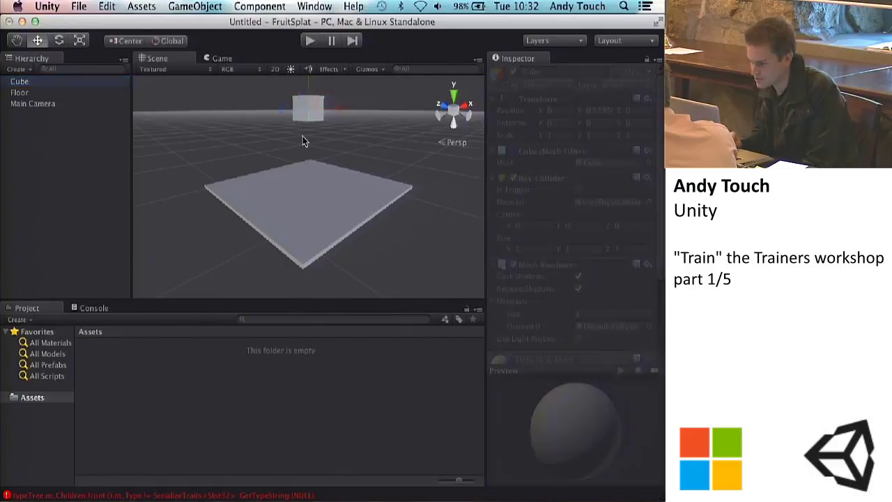
pyautogui.click(302, 117)
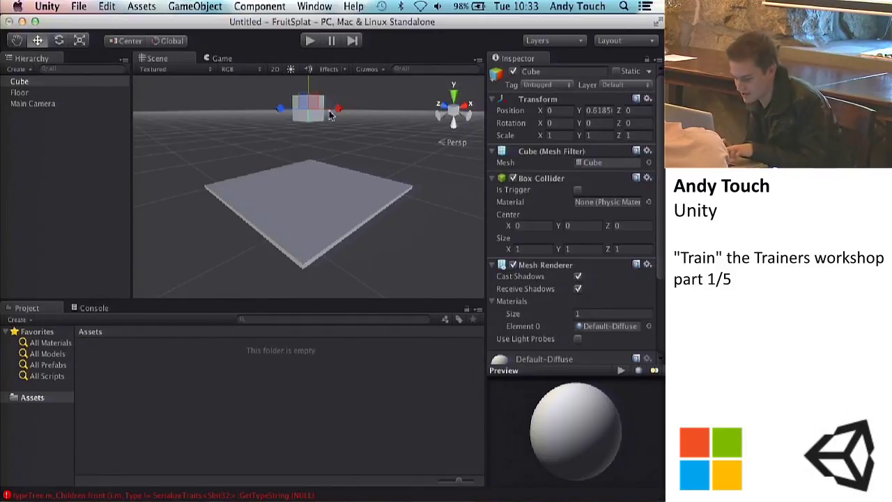
pyautogui.press('f')
pyautogui.moveTo(309, 130); pyautogui.dragTo(308, 64)
pyautogui.scroll(-5, 289, 127)
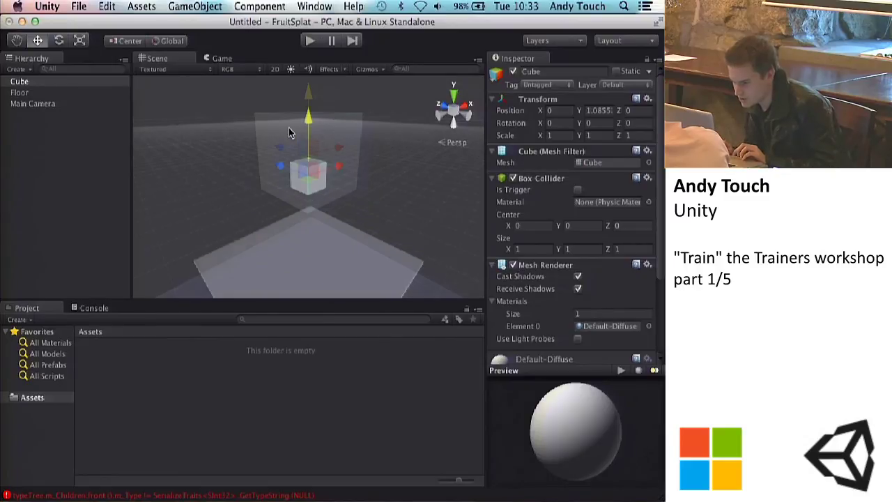
pyautogui.moveTo(235, 196)
pyautogui.keyDown('alt'); pyautogui.mouseDown()
pyautogui.moveTo(211, 199)
pyautogui.moveTo(241, 205)
pyautogui.mouseUp(); pyautogui.keyUp('alt')
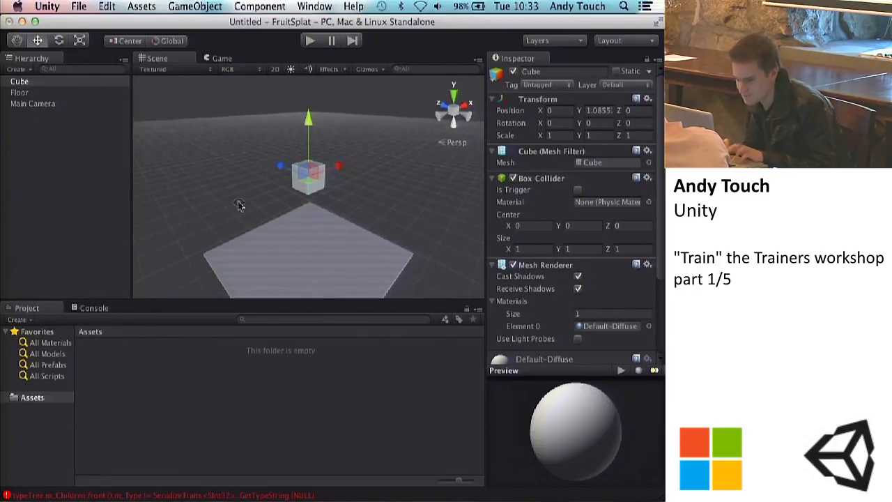
pyautogui.click(563, 71)
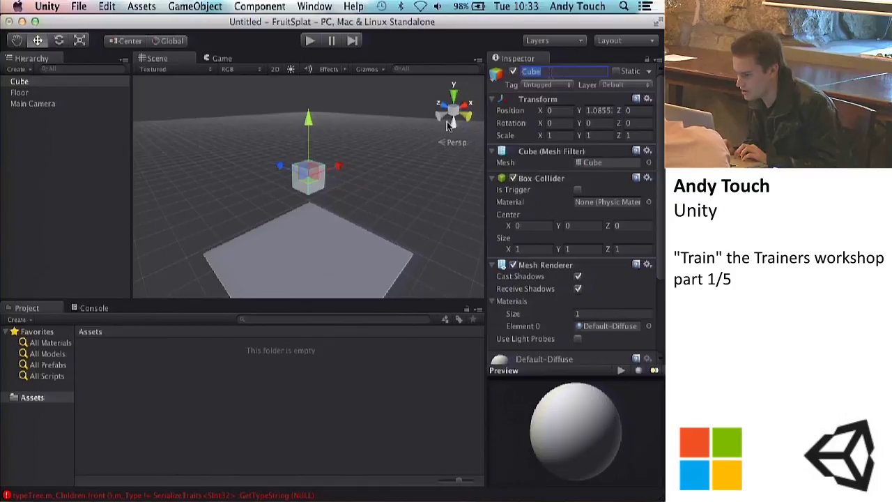
pyautogui.click(36, 140)
pyautogui.click(21, 82)
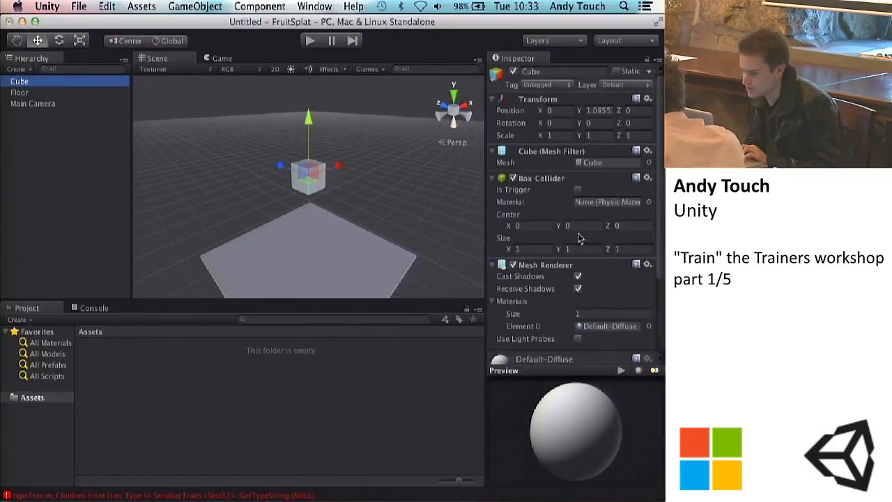
pyautogui.scroll(-3, 571, 209)
pyautogui.click(202, 7)
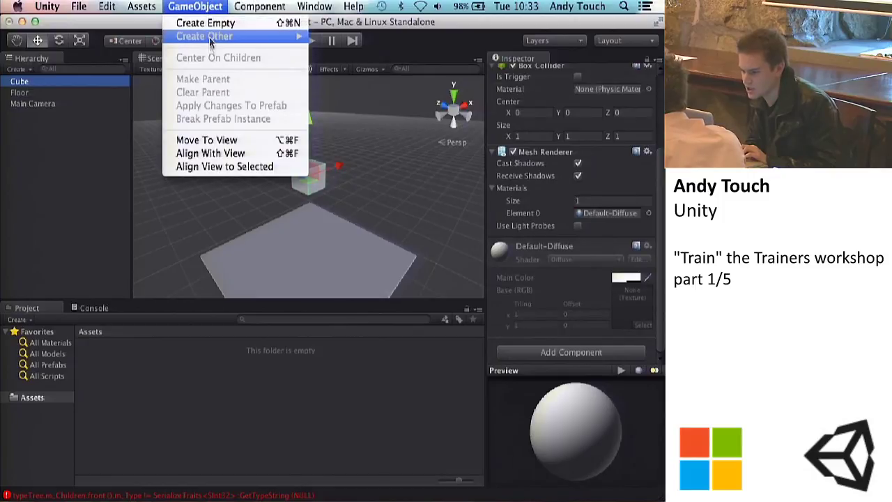
pyautogui.moveTo(209, 36)
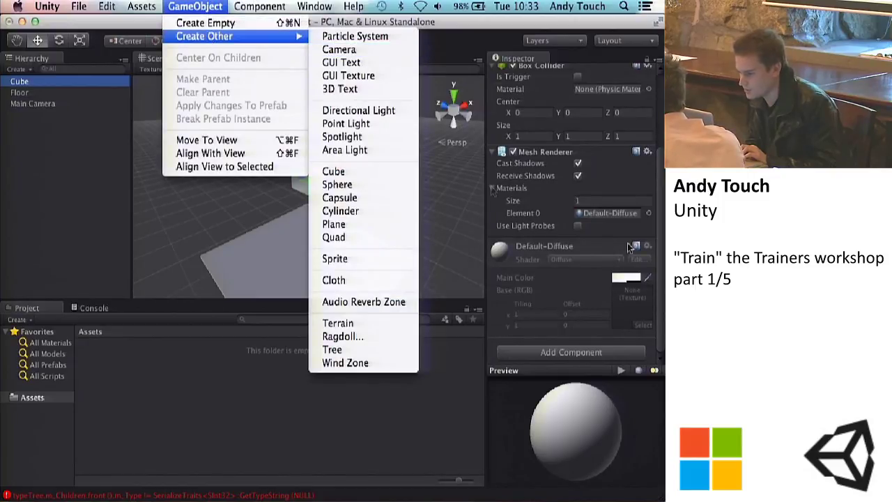
pyautogui.click(629, 170)
pyautogui.scroll(3, 629, 171)
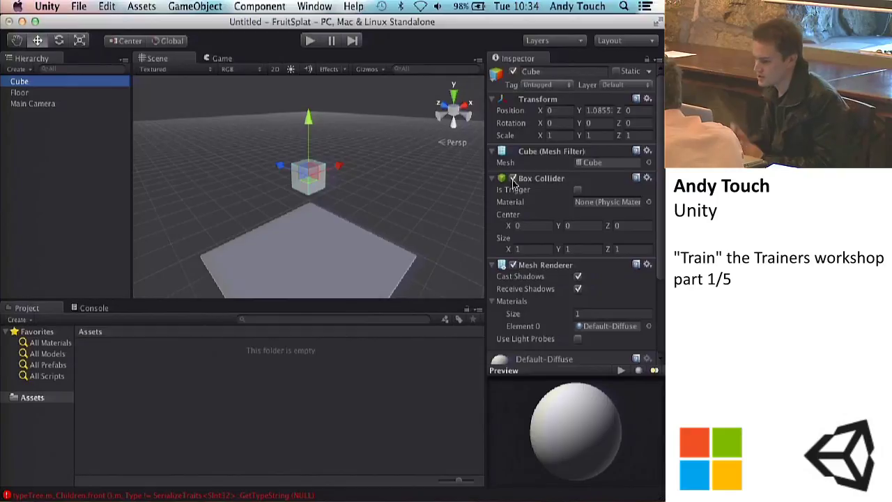
pyautogui.click(268, 7)
pyautogui.moveTo(266, 31)
pyautogui.moveTo(258, 62)
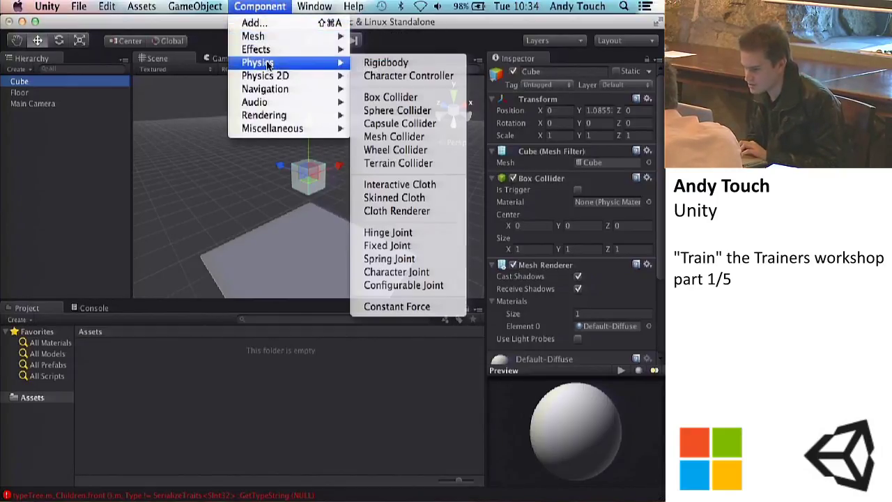
pyautogui.click(373, 111)
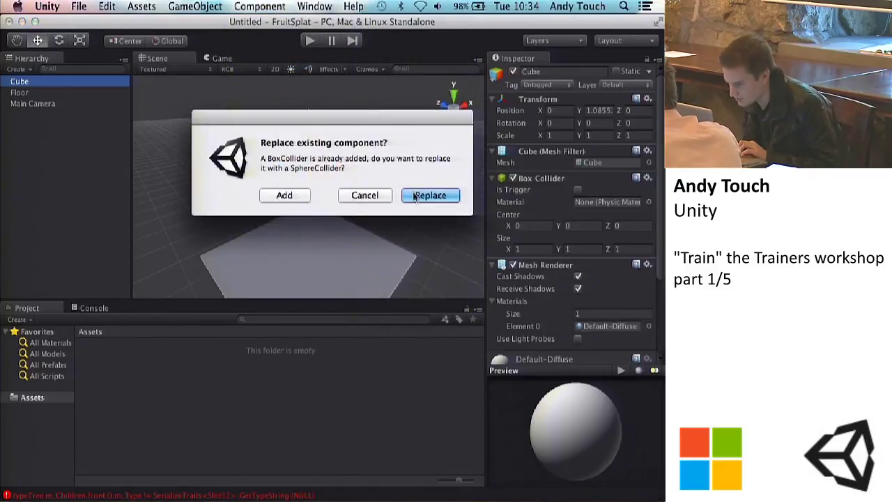
pyautogui.click(411, 196)
pyautogui.scroll(3, 361, 190)
pyautogui.scroll(3, 362, 189)
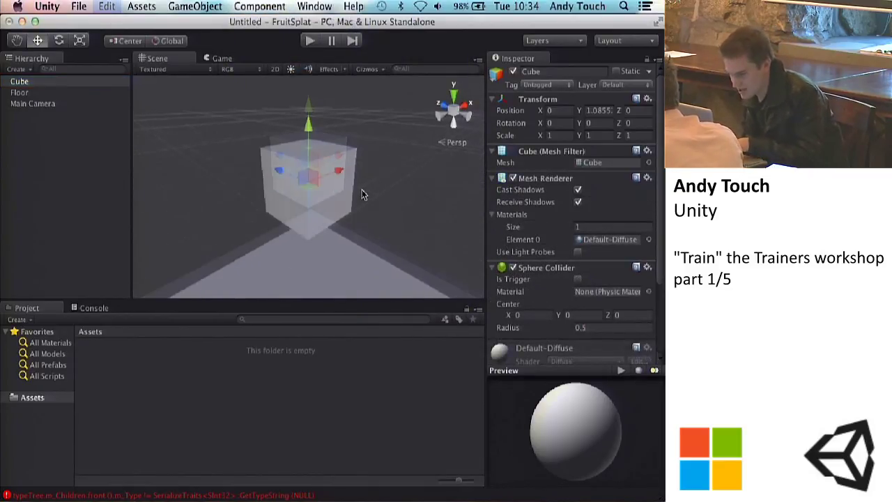
pyautogui.click(581, 327)
pyautogui.write('1')
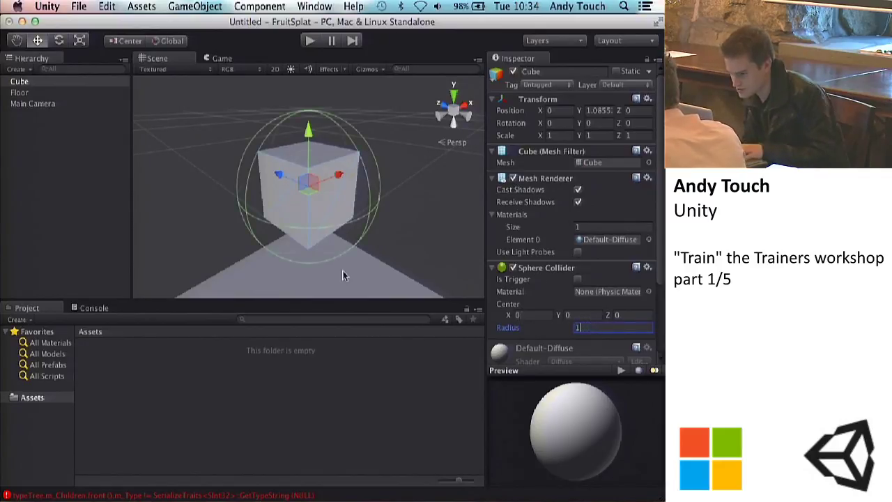
pyautogui.keyDown('alt'); pyautogui.moveTo(359, 240); pyautogui.dragTo(373, 219); pyautogui.keyUp('alt')
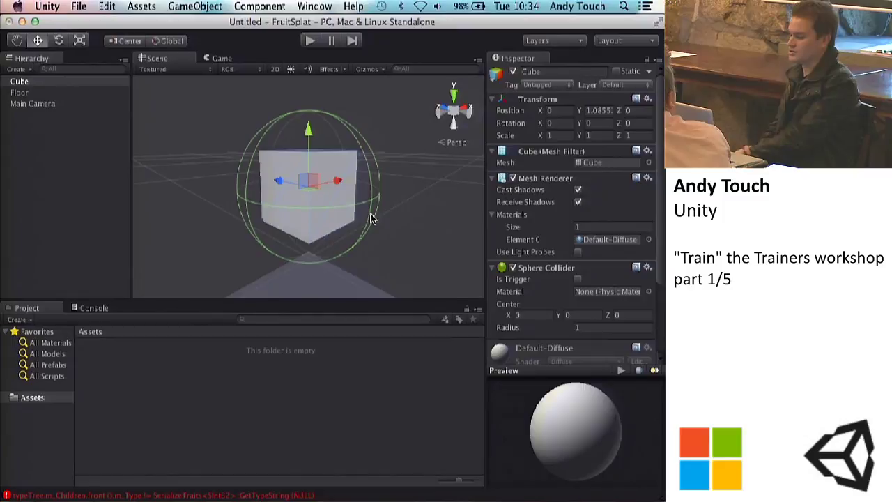
pyautogui.press('super+z')
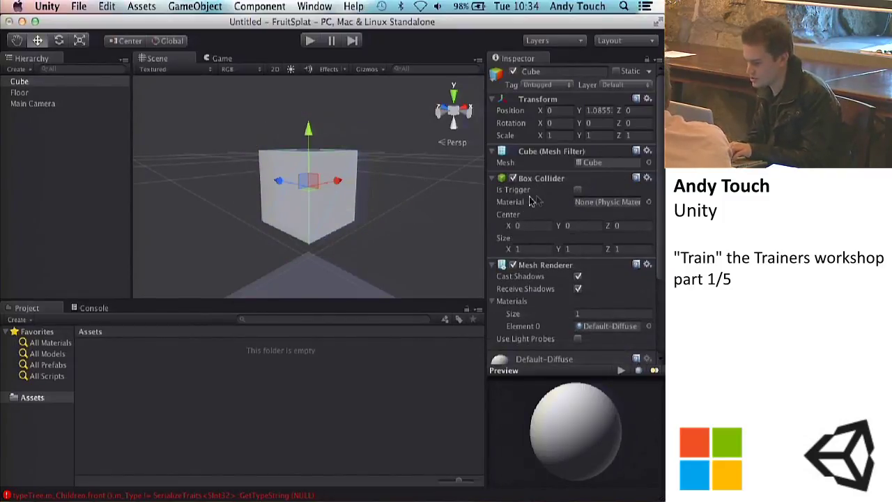
pyautogui.keyDown('alt'); pyautogui.moveTo(412, 167); pyautogui.dragTo(469, 202); pyautogui.keyUp('alt')
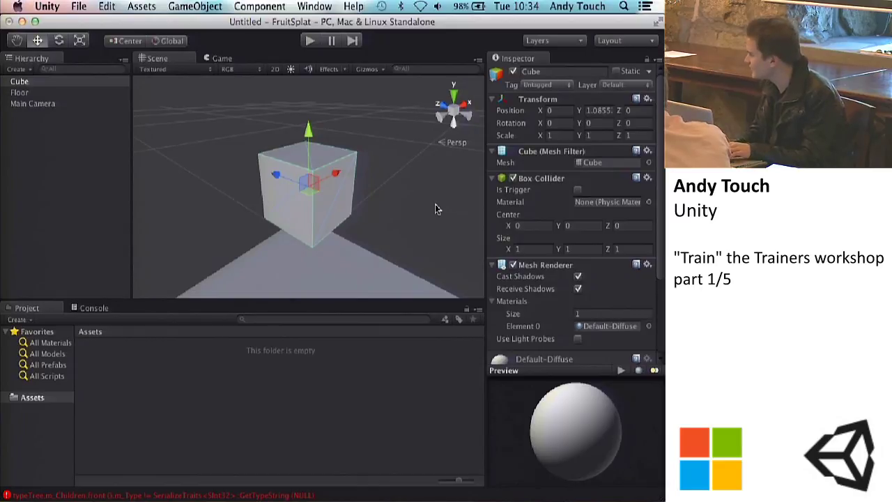
pyautogui.keyDown('alt'); pyautogui.moveTo(387, 198); pyautogui.dragTo(348, 194); pyautogui.keyUp('alt')
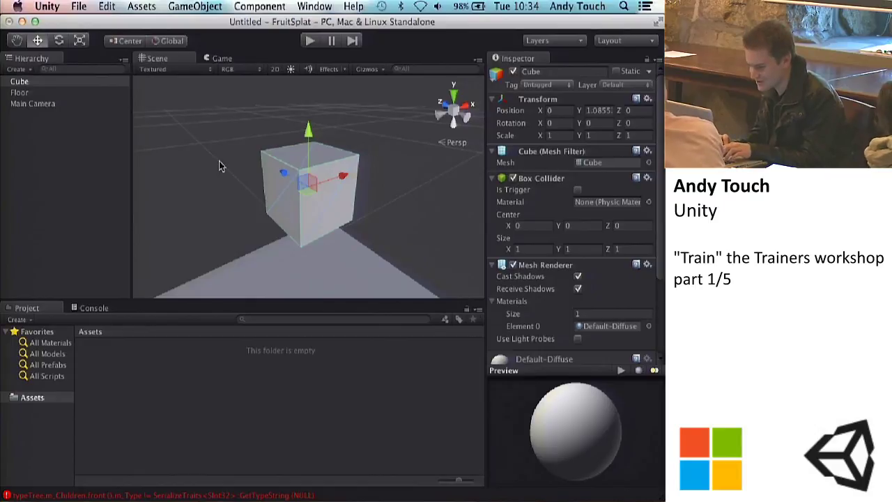
pyautogui.scroll(-3, 219, 162)
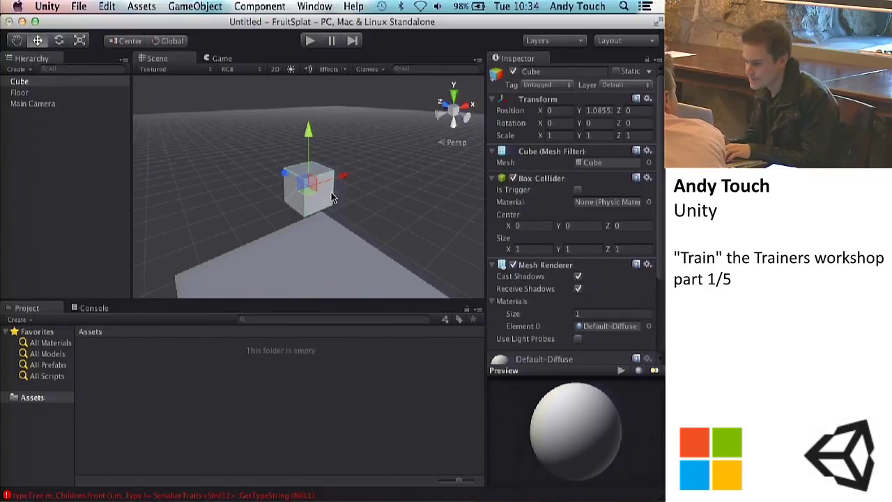
pyautogui.keyDown('alt'); pyautogui.moveTo(388, 173); pyautogui.dragTo(353, 175); pyautogui.keyUp('alt')
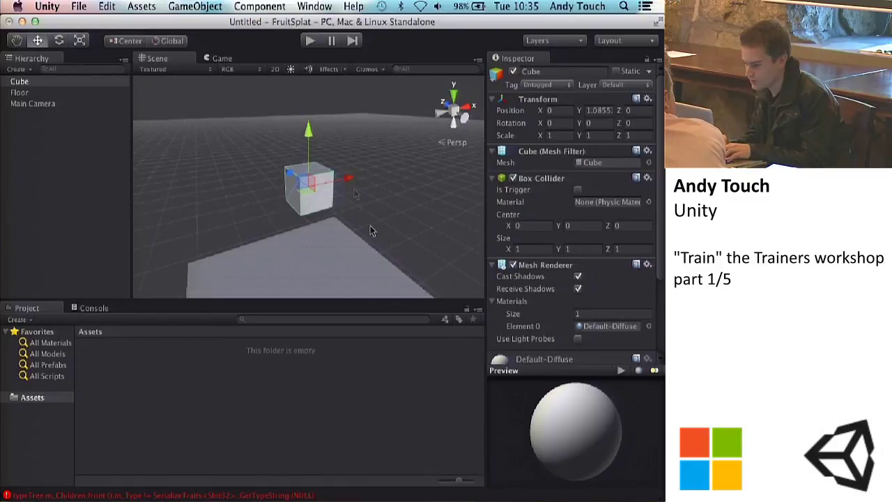
pyautogui.keyDown('alt'); pyautogui.moveTo(355, 209); pyautogui.dragTo(305, 228); pyautogui.keyUp('alt')
pyautogui.click(305, 230)
pyautogui.press('f')
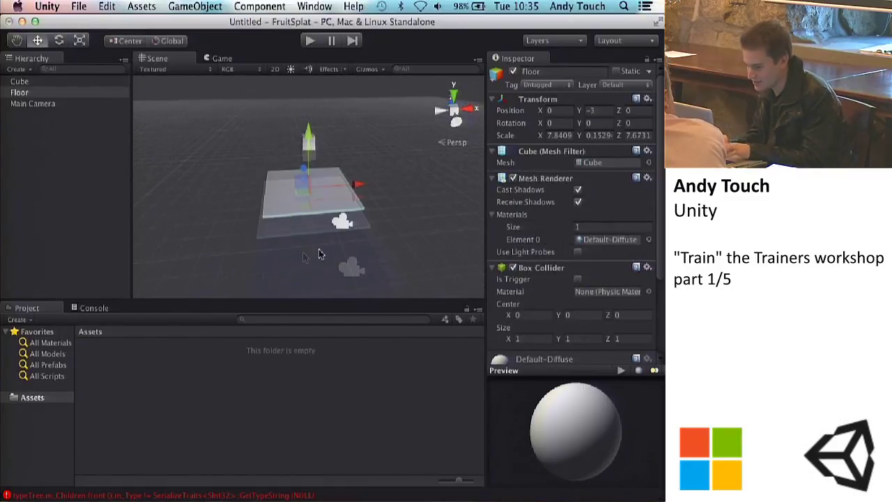
pyautogui.click(309, 104)
pyautogui.press('f')
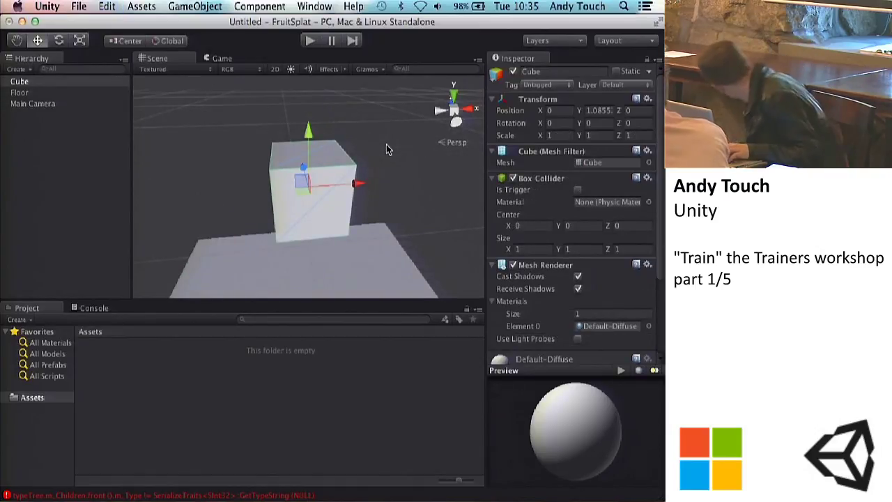
pyautogui.keyDown('alt'); pyautogui.moveTo(411, 165); pyautogui.dragTo(265, 188); pyautogui.keyUp('alt')
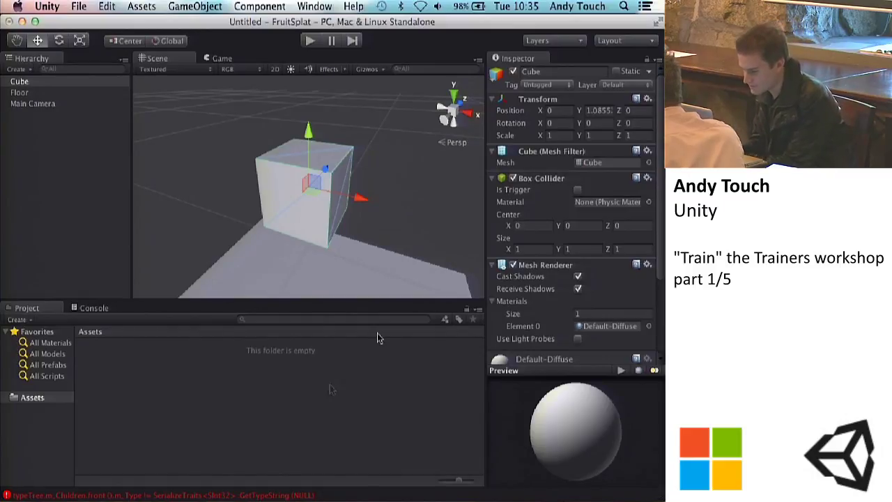
# In Finder, open Desktop > FruitSplat and look inside its Temp folder
pyautogui.click(24, 497)
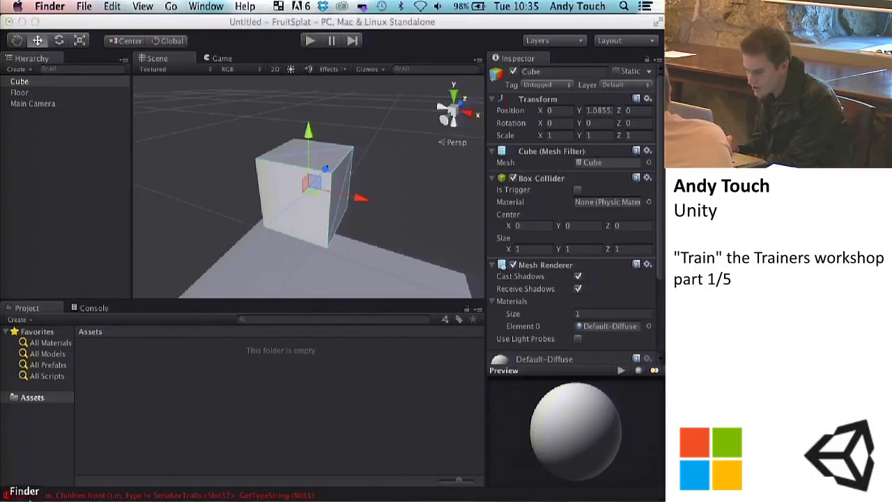
pyautogui.click(178, 125)
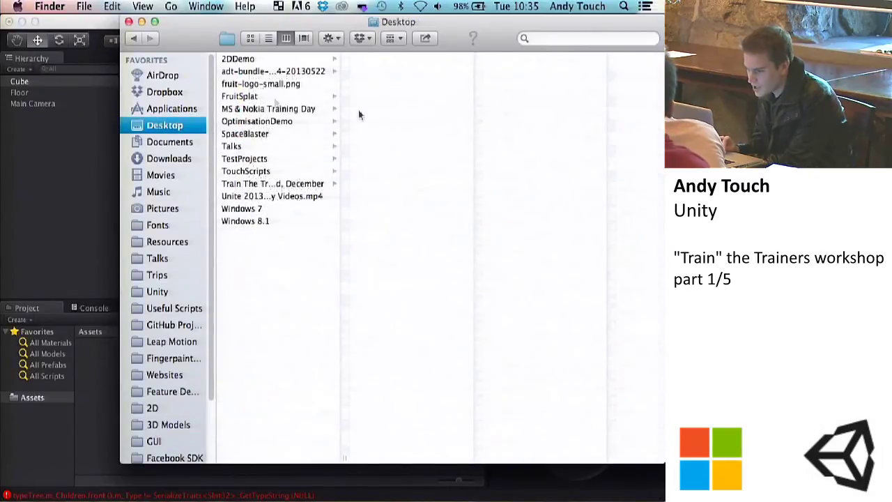
pyautogui.click(235, 97)
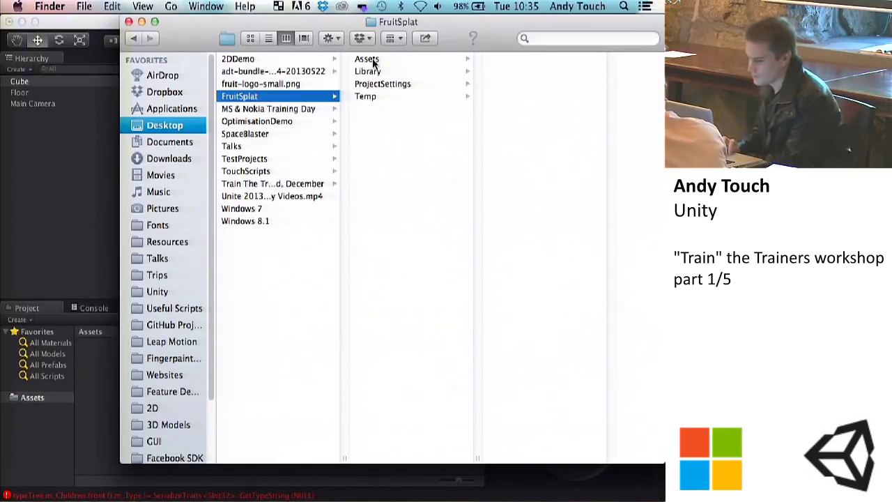
pyautogui.click(365, 96)
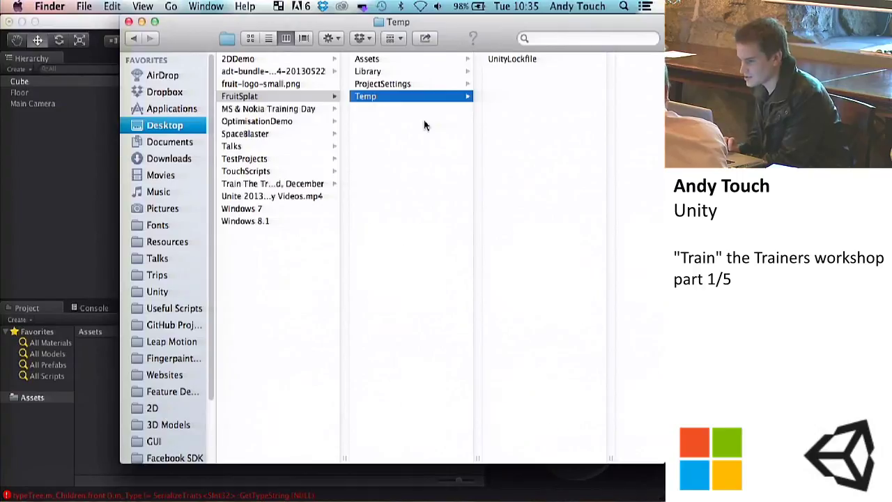
# Browse the MS & Nokia Training Day > Spaceship FruitSplat project's Library folder
pyautogui.click(307, 110)
pyautogui.click(390, 96)
pyautogui.click(435, 62)
pyautogui.click(516, 71)
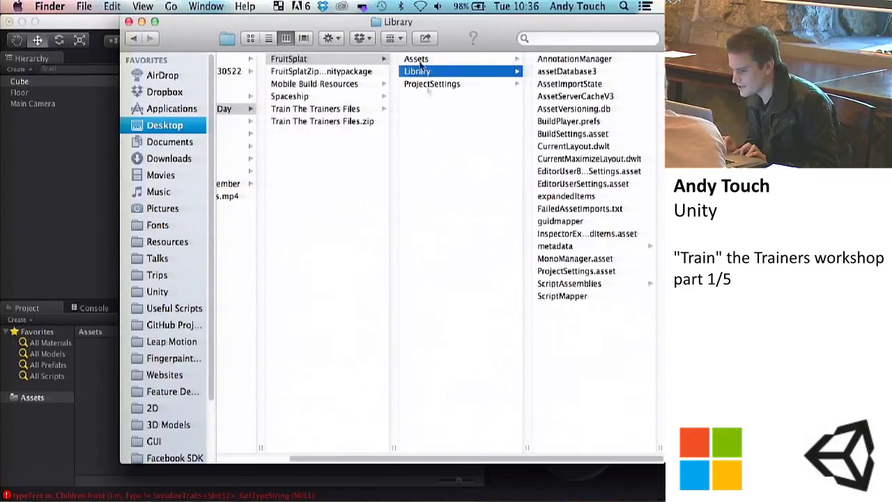
pyautogui.hscroll(-3, 357, 159)
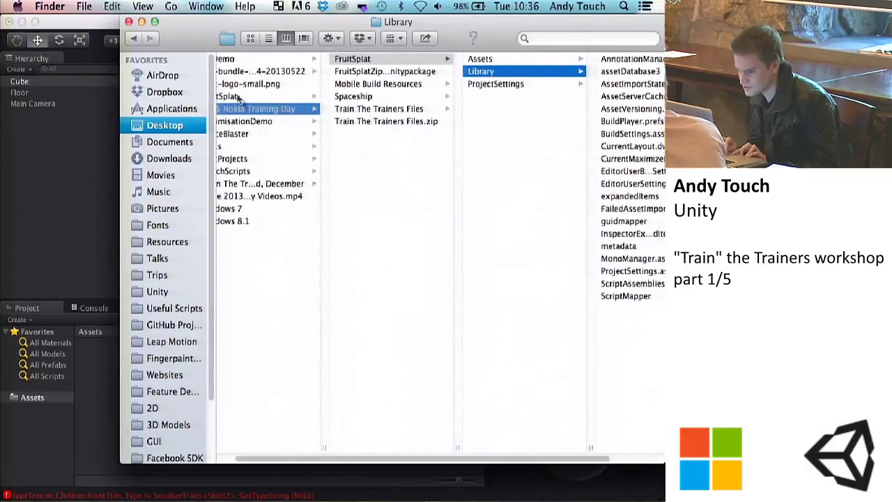
# Back in the Desktop FruitSplat project, view Temp, ProjectSettings and Library, then open Assets
pyautogui.click(238, 98)
pyautogui.click(367, 97)
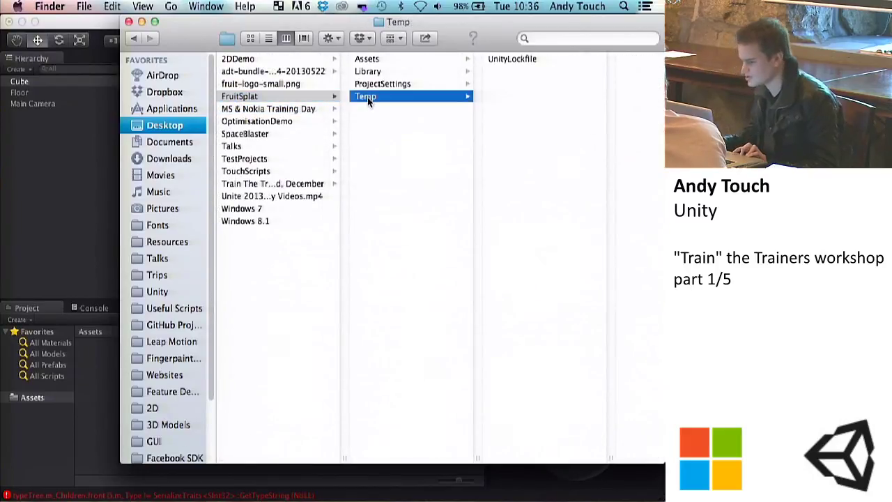
pyautogui.press('Up')
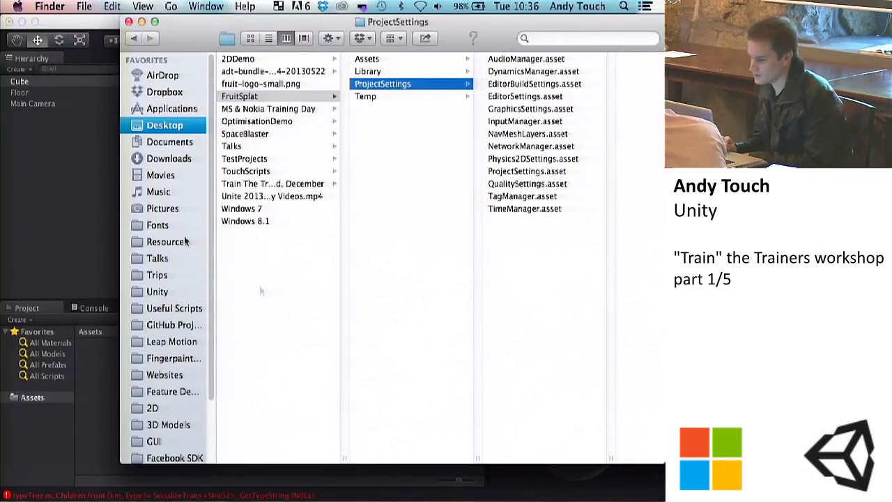
pyautogui.click(370, 72)
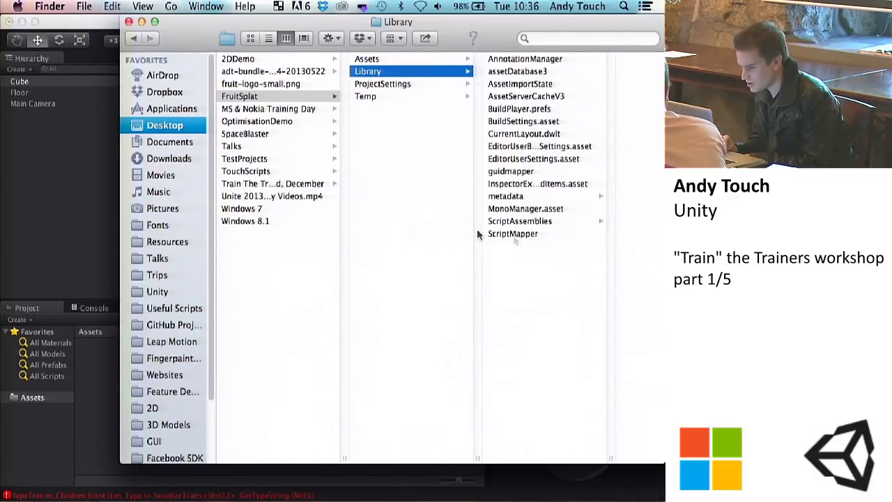
pyautogui.click(368, 60)
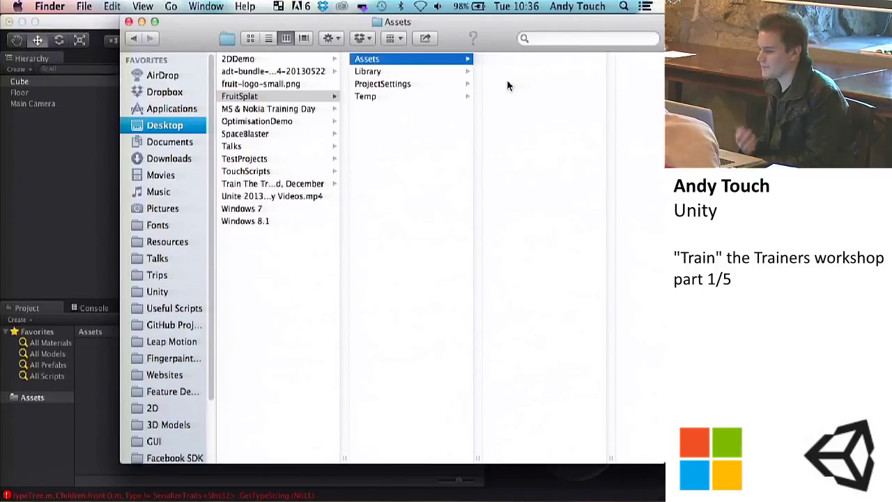
# Open the Desktop FruitSplat Assets folder in Finder and reposition the window beside Unity
pyautogui.moveTo(439, 28); pyautogui.dragTo(488, 103)
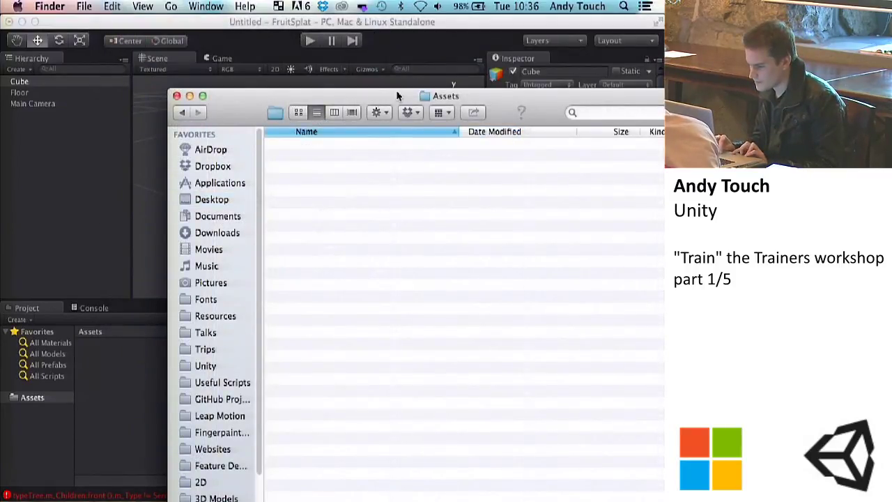
pyautogui.moveTo(397, 95); pyautogui.dragTo(356, 54)
pyautogui.click(170, 161)
pyautogui.click(245, 129)
pyautogui.click(387, 96)
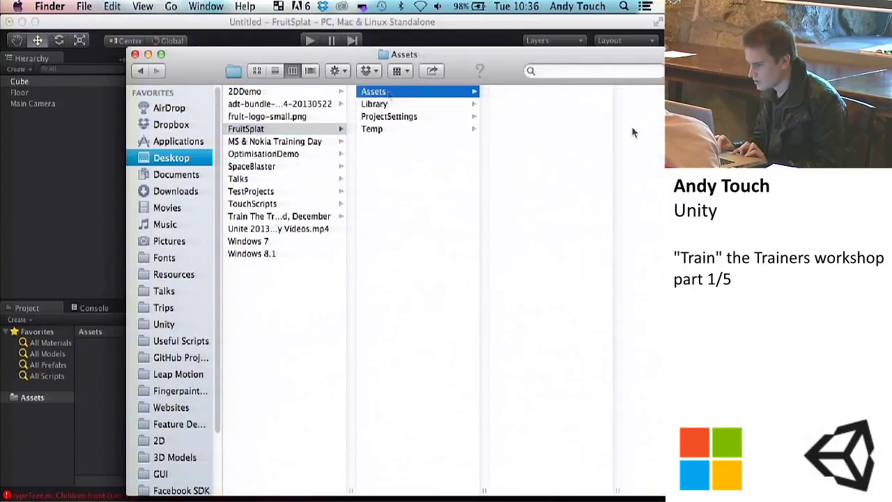
pyautogui.moveTo(450, 56); pyautogui.dragTo(637, 58)
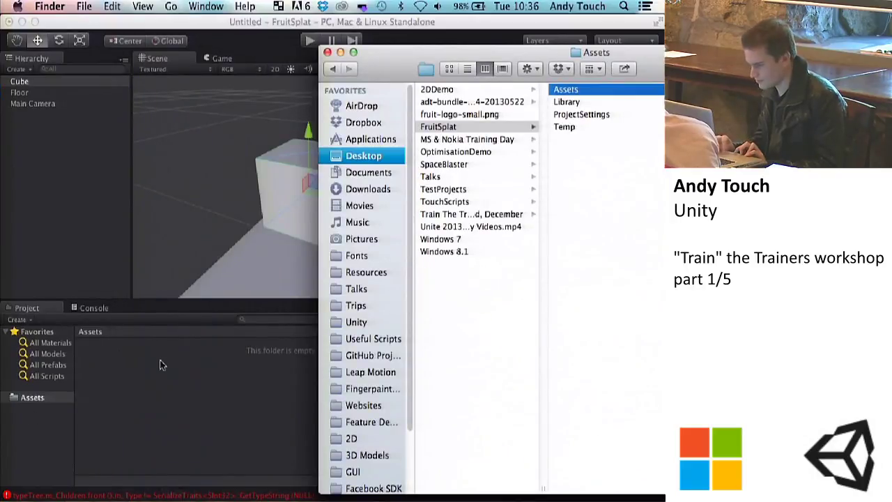
pyautogui.moveTo(524, 55); pyautogui.dragTo(280, 55)
# Create three new folders in Assets named Materials, Scenes and Scripts
pyautogui.rightClick(491, 140)
pyautogui.click(497, 147)
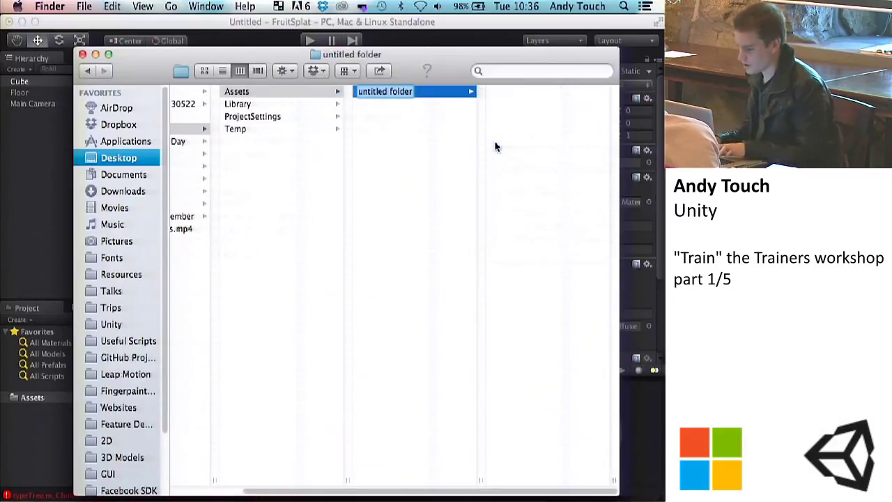
pyautogui.write('Materials')
pyautogui.press('Return')
pyautogui.rightClick(407, 149)
pyautogui.click(418, 151)
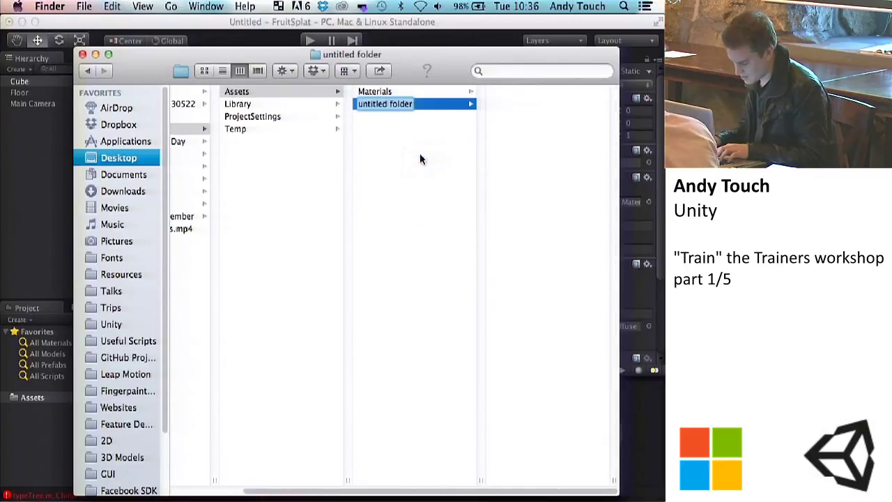
pyautogui.write('Scenes')
pyautogui.press('Return')
pyautogui.rightClick(418, 180)
pyautogui.click(421, 184)
pyautogui.write('Scripts')
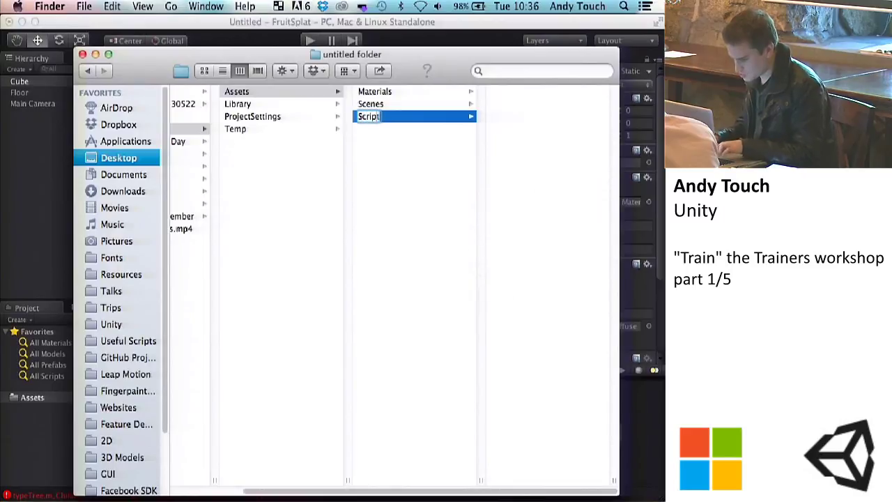
pyautogui.press('Return')
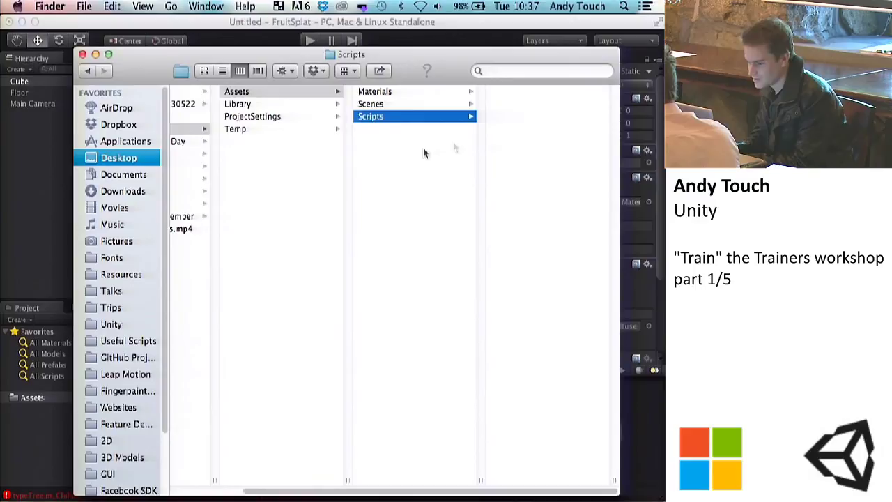
# Check the Materials, Scenes and Scripts folders in Finder, then refresh Unity's Project panel to show them
pyautogui.moveTo(418, 54); pyautogui.dragTo(358, 44)
pyautogui.click(319, 77)
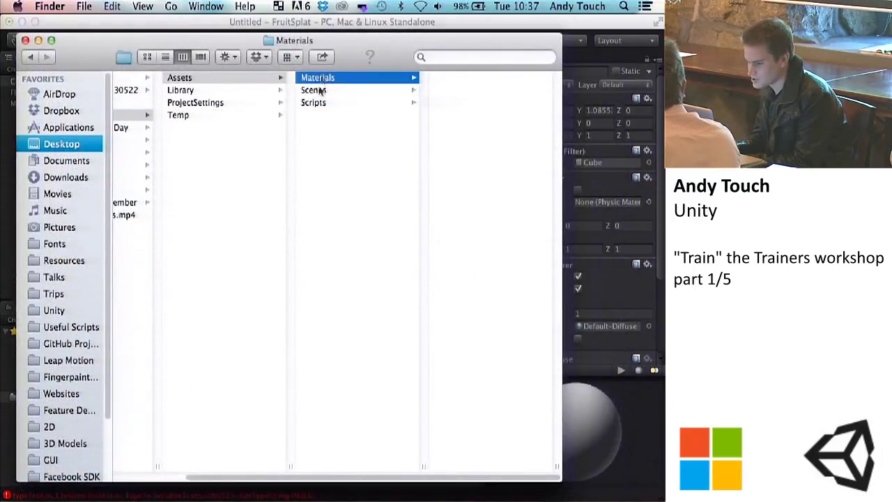
pyautogui.click(317, 92)
pyautogui.click(314, 103)
pyautogui.moveTo(334, 43); pyautogui.dragTo(515, 38)
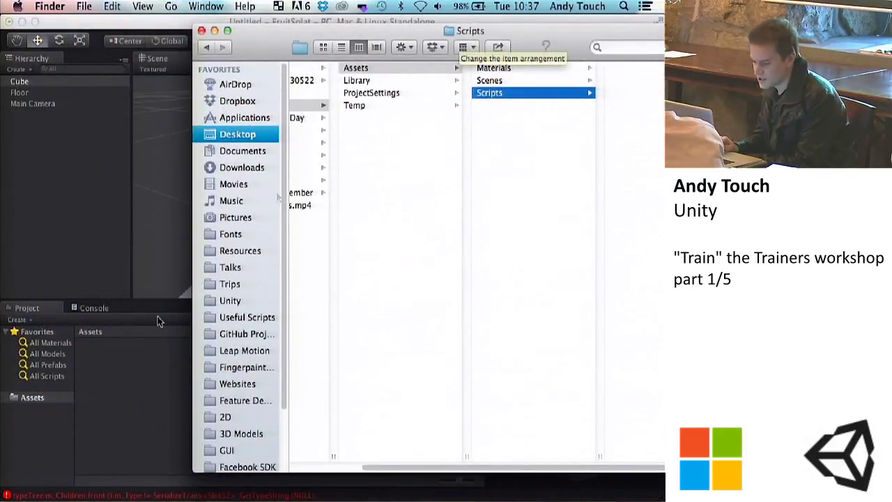
pyautogui.click(111, 371)
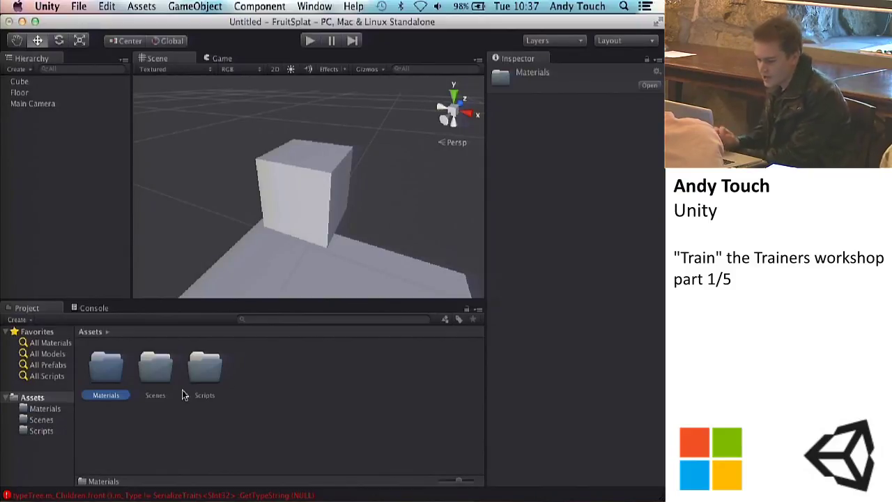
pyautogui.click(259, 407)
# Create a folder named 3D Models in Unity's Assets via Create > Folder
pyautogui.rightClick(260, 407)
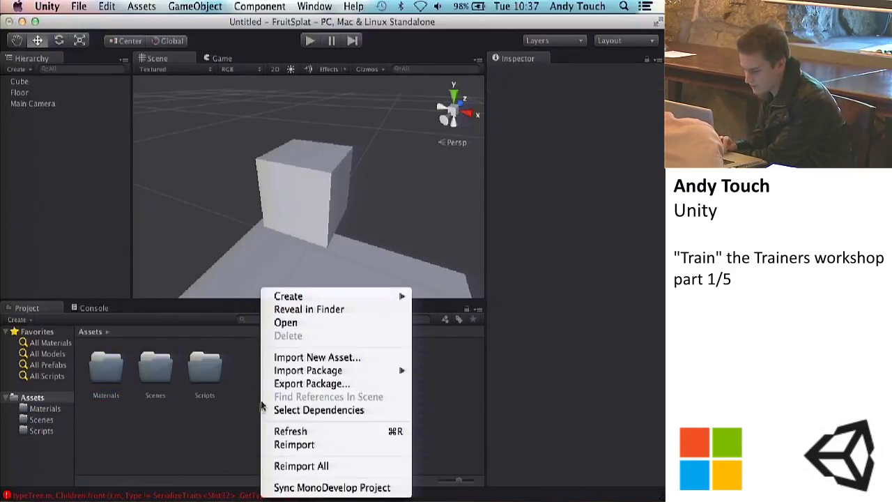
pyautogui.moveTo(298, 297)
pyautogui.click(453, 201)
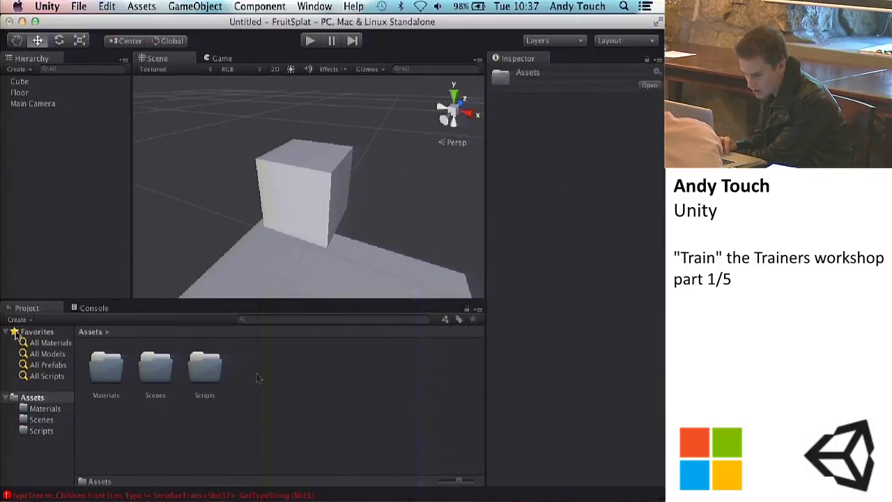
pyautogui.rightClick(285, 380)
pyautogui.moveTo(324, 298)
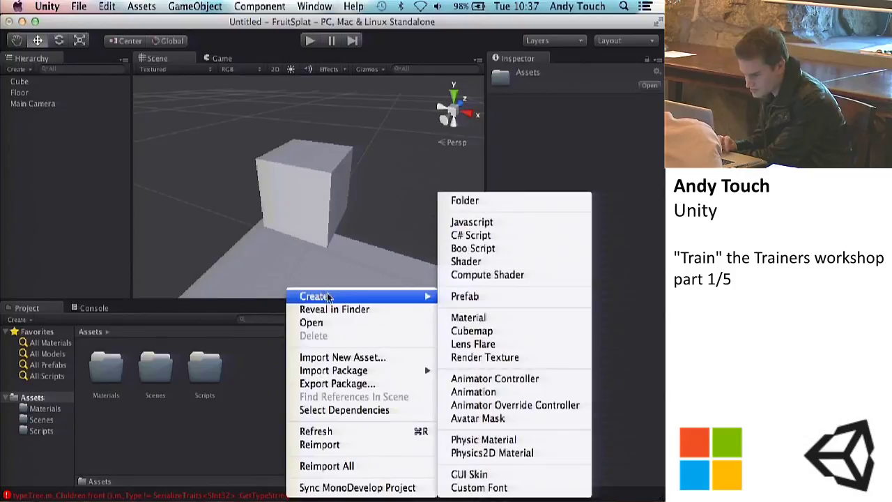
pyautogui.click(492, 201)
pyautogui.write('3D Models')
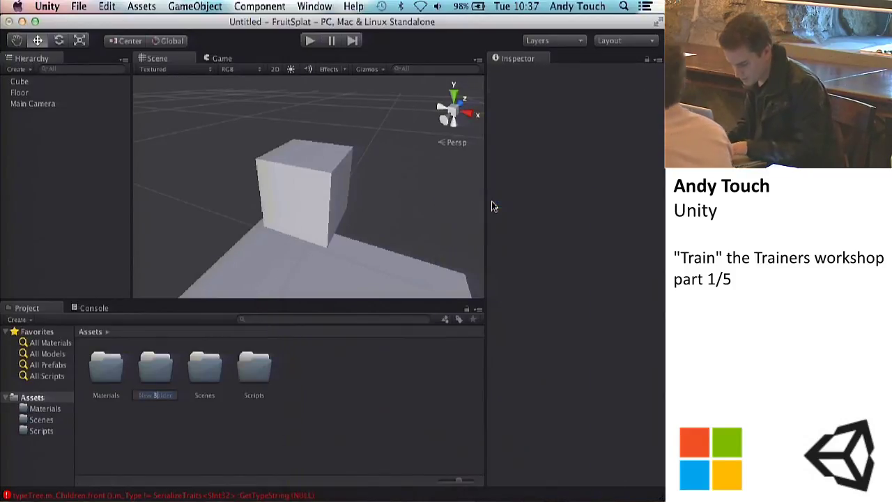
pyautogui.press('Return')
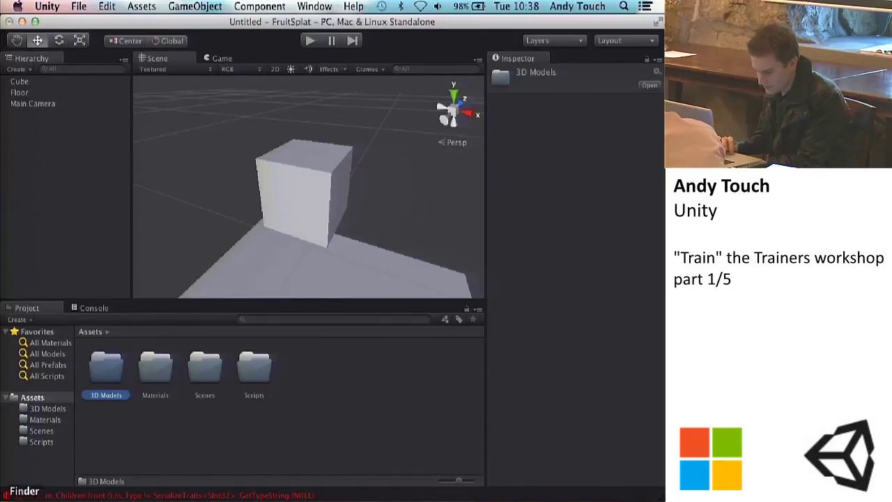
# In Finder, add a new folder named Textures to the project's Assets
pyautogui.press('super+Tab')
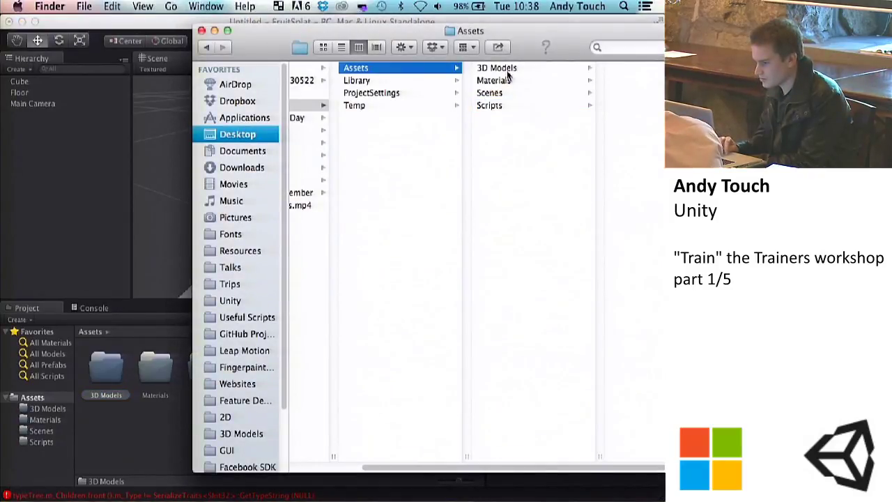
pyautogui.click(505, 69)
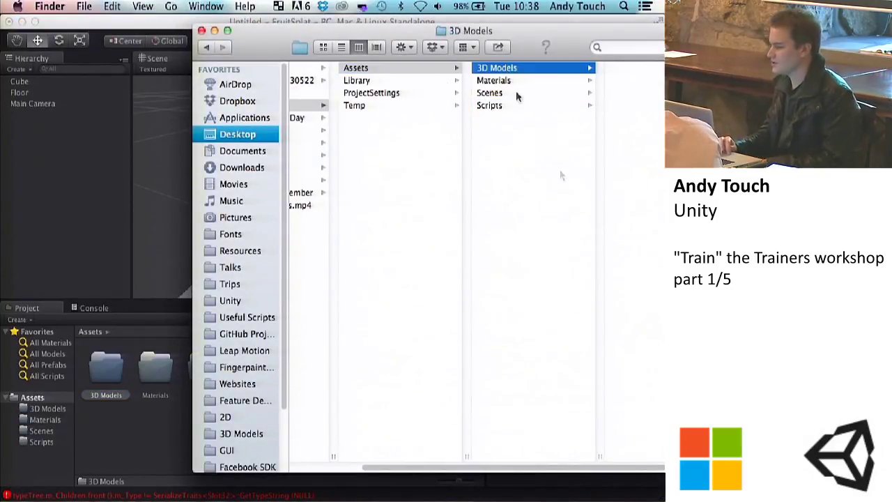
pyautogui.moveTo(458, 32); pyautogui.dragTo(463, 39)
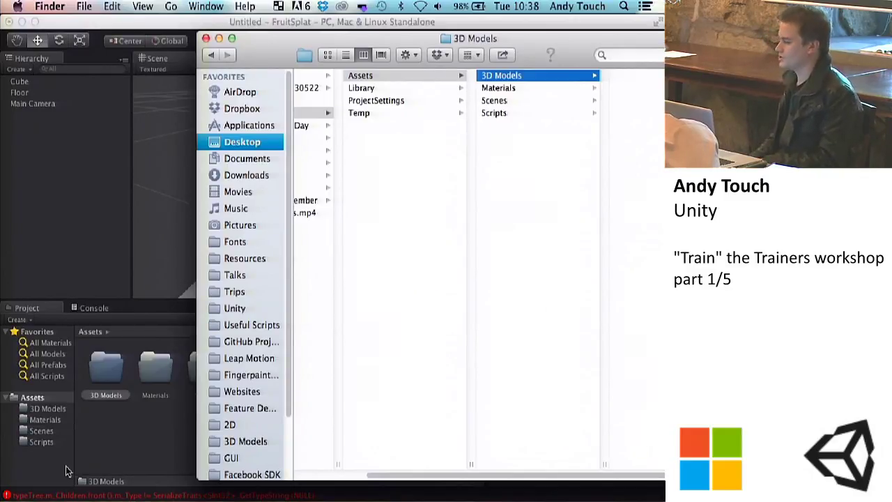
pyautogui.click(504, 189)
pyautogui.rightClick(521, 179)
pyautogui.click(521, 180)
pyautogui.write('Textures')
pyautogui.press('Return')
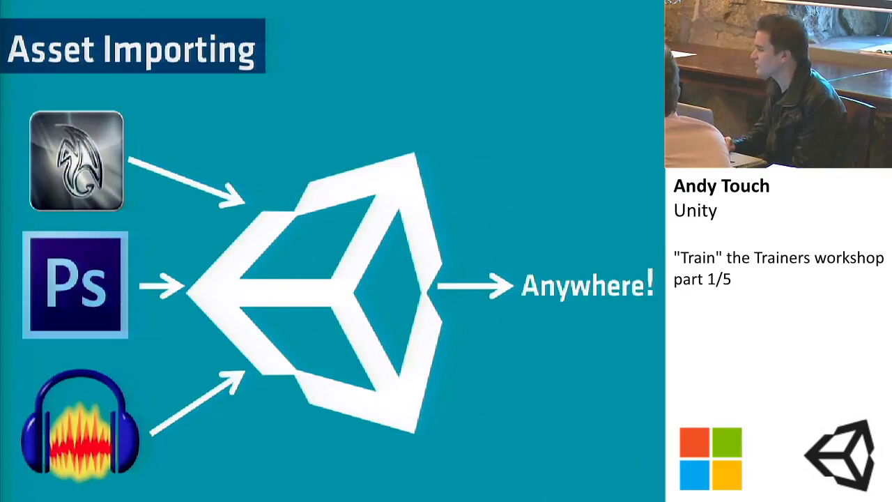
# Advance the slides from Asset Importing to the RV photo slide
pyautogui.press('Right')
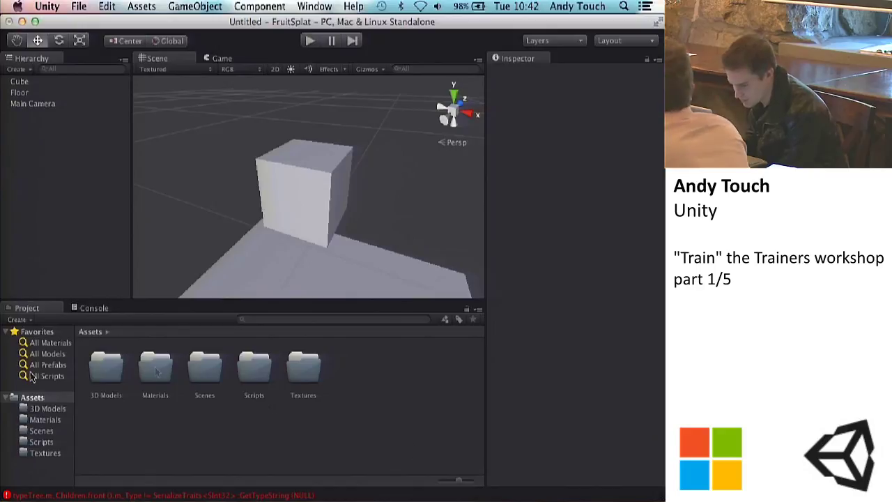
# Try the Project panel's One Column Layout, then switch back to Two Column Layout
pyautogui.click(33, 409)
pyautogui.click(32, 397)
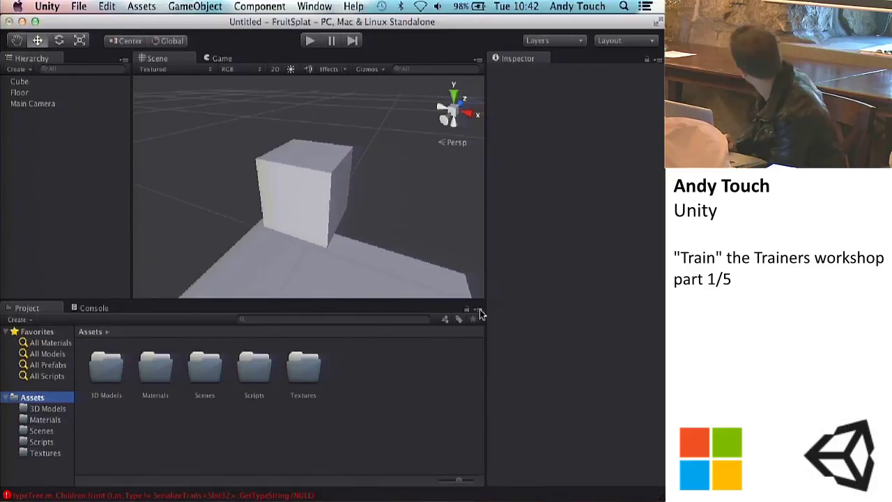
pyautogui.click(480, 311)
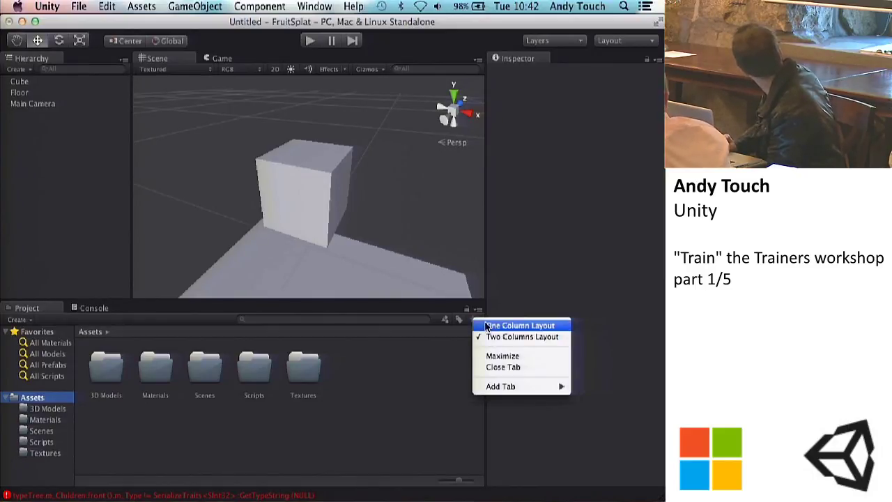
pyautogui.click(509, 325)
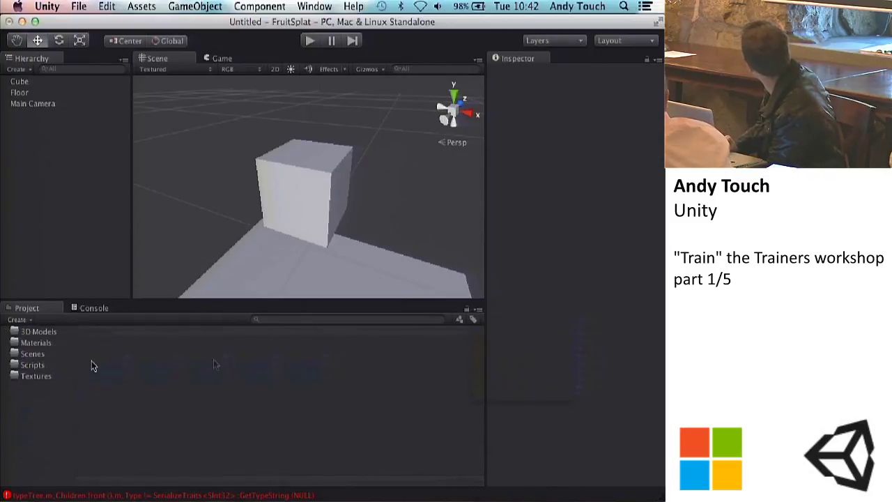
pyautogui.click(32, 344)
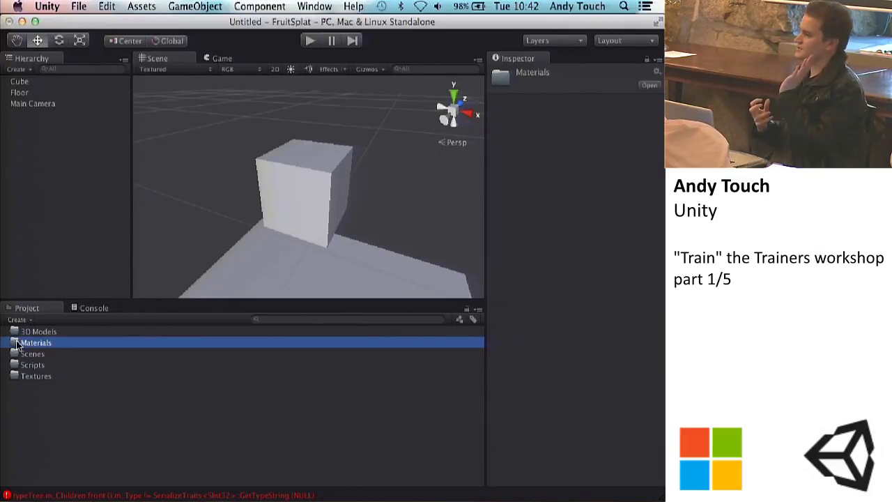
pyautogui.click(478, 309)
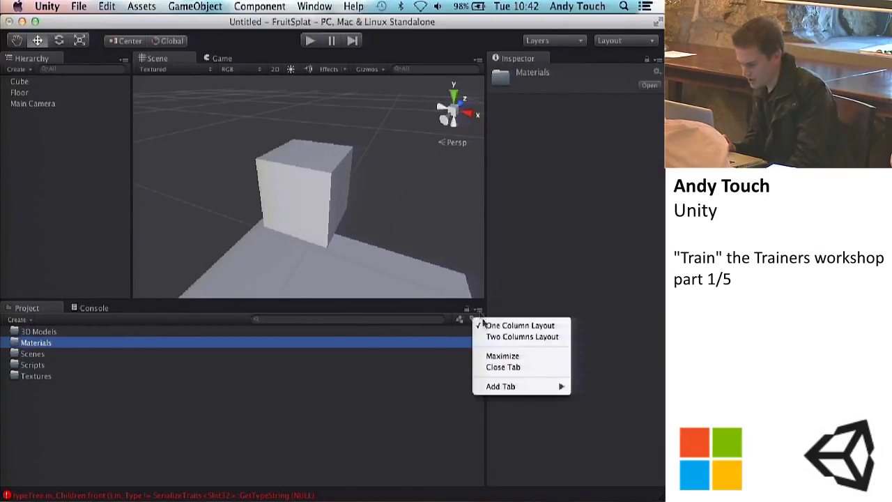
pyautogui.click(486, 337)
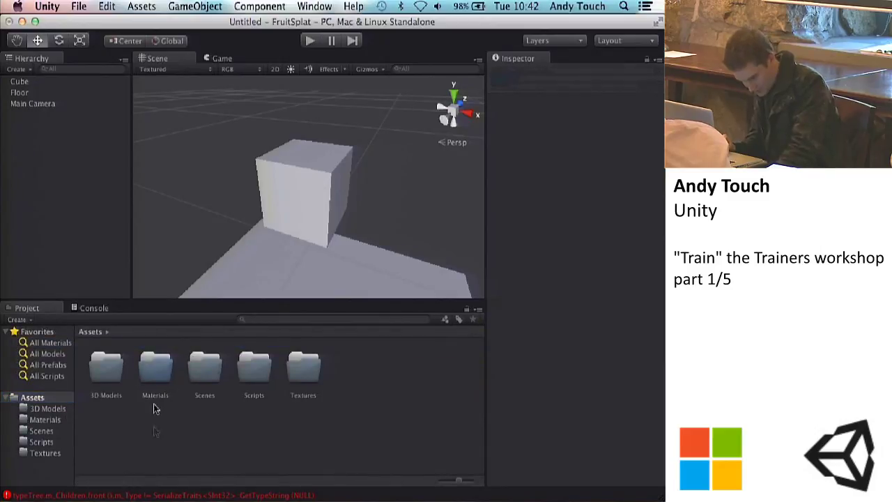
# Open Materials, return to Assets, and settle on One Column Layout with Materials selected
pyautogui.doubleClick(155, 382)
pyautogui.click(90, 332)
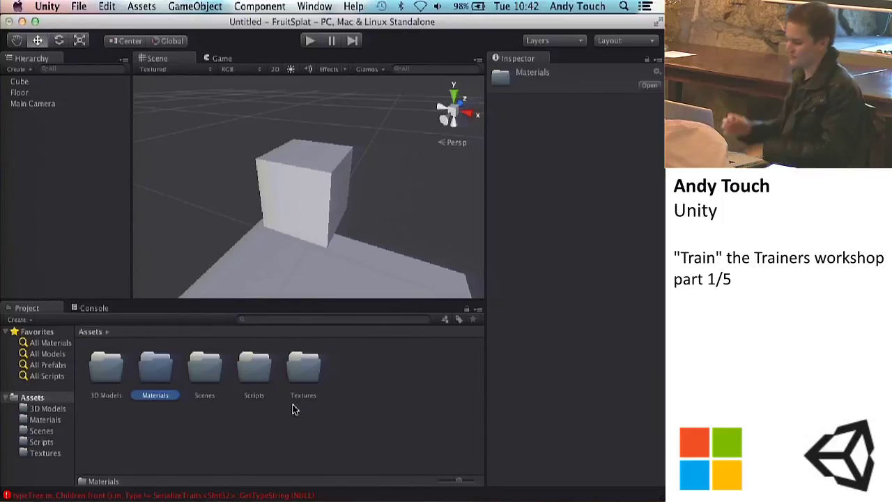
pyautogui.click(479, 310)
pyautogui.click(516, 325)
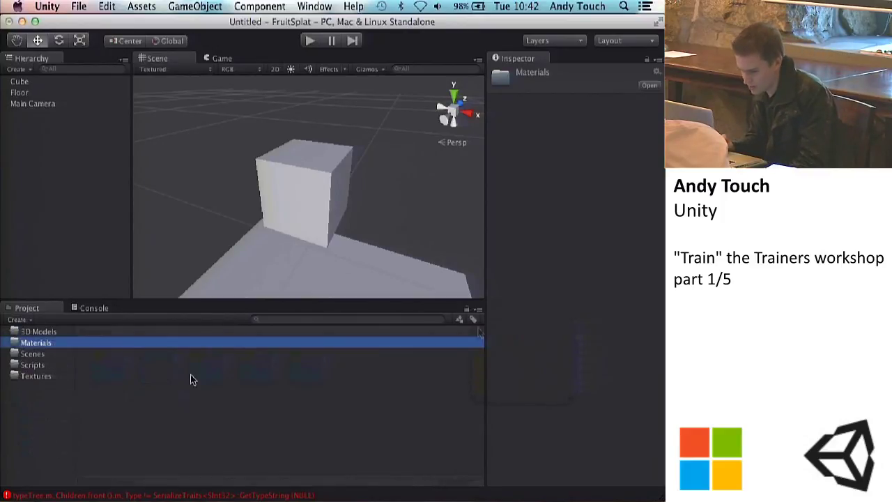
pyautogui.click(35, 343)
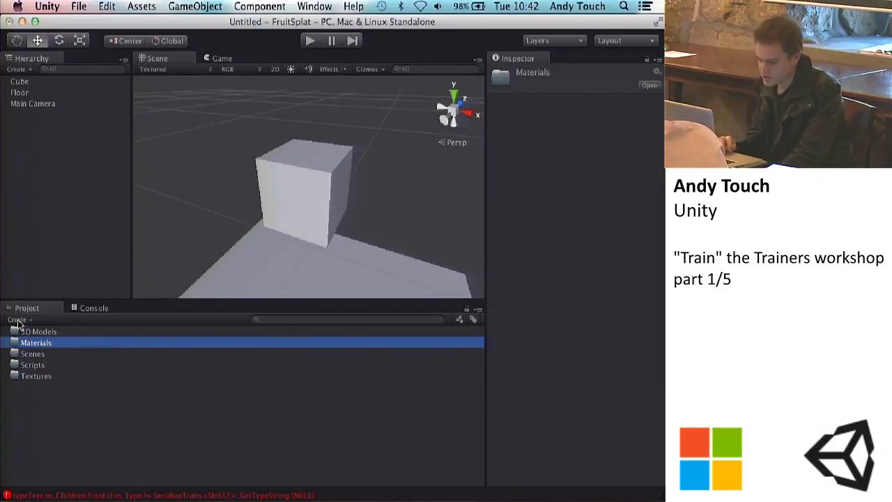
# Deselect in the Project panel and scroll the Create menu down to Material
pyautogui.click(47, 396)
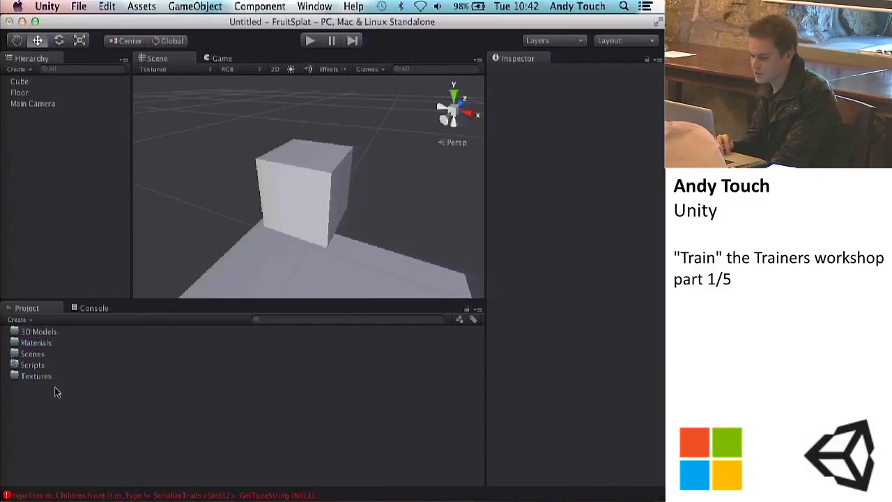
pyautogui.click(17, 320)
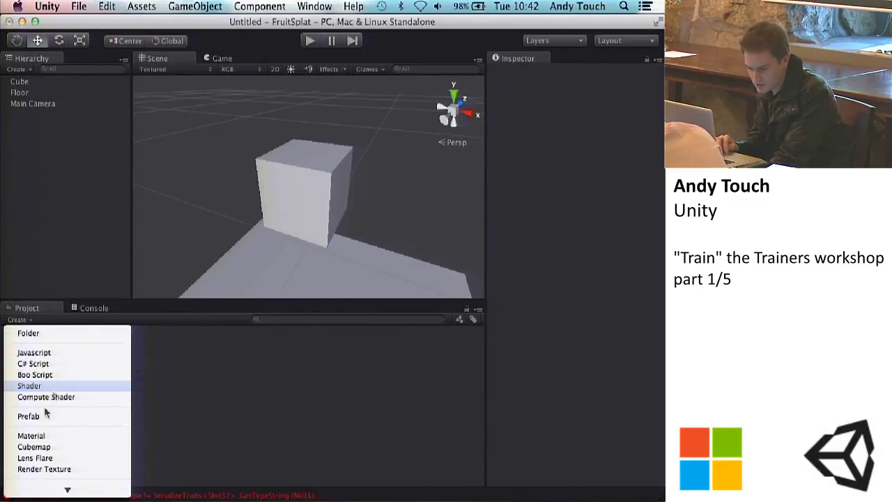
pyautogui.scroll(-5, 51, 454)
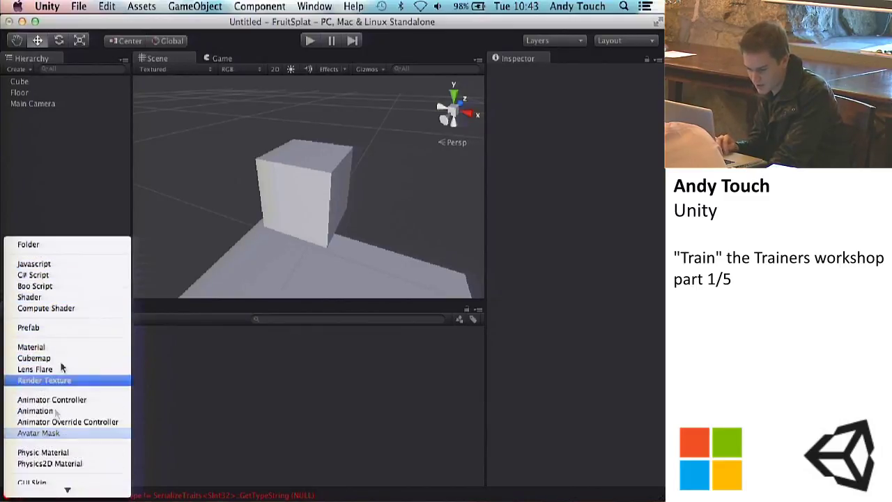
pyautogui.scroll(-1, 51, 476)
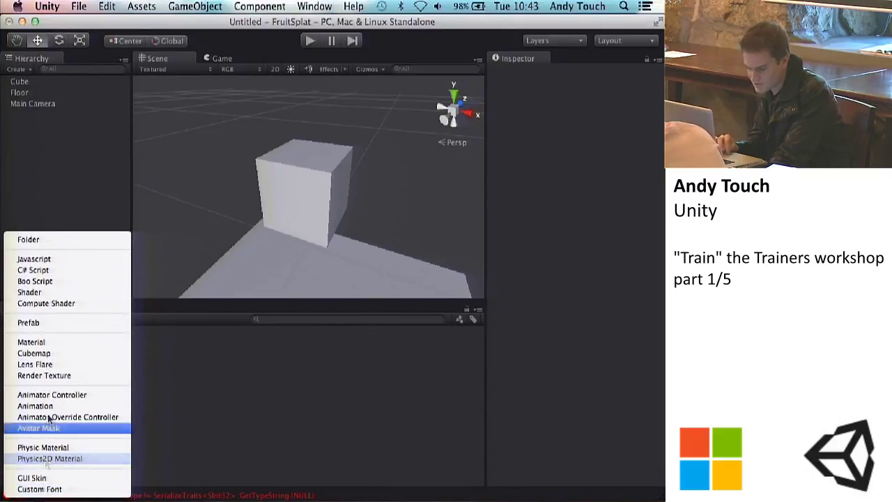
# Create a new material named cubeMat and drop it onto the Materials folder
pyautogui.click(65, 342)
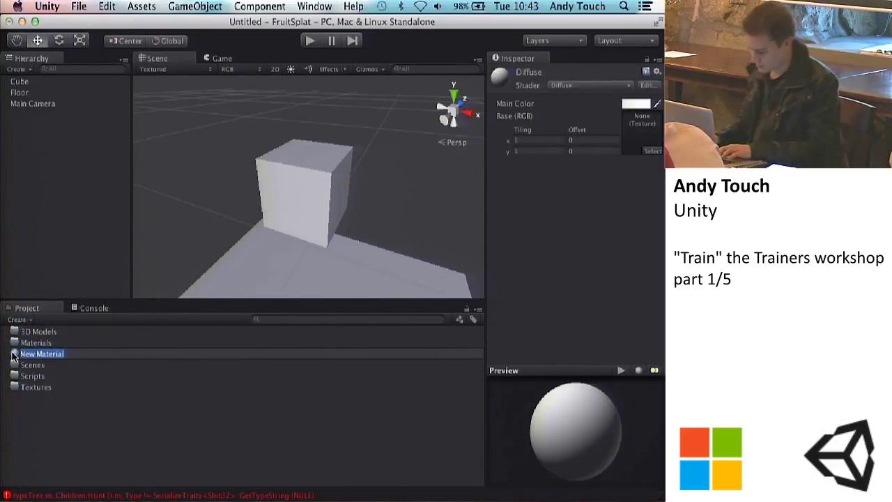
pyautogui.write('cubeMat')
pyautogui.press('Return')
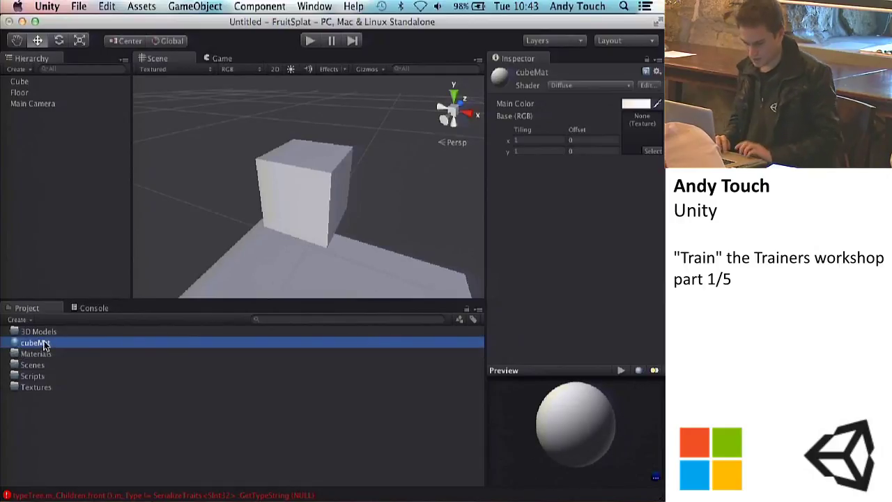
pyautogui.moveTo(41, 346)
pyautogui.mouseDown()
pyautogui.moveTo(43, 364)
pyautogui.moveTo(39, 355)
pyautogui.mouseUp()
pyautogui.click(67, 426)
# Expand the Materials folder and select cubeMat to inspect its settings
pyautogui.click(5, 342)
pyautogui.click(6, 342)
pyautogui.click(6, 342)
pyautogui.click(6, 342)
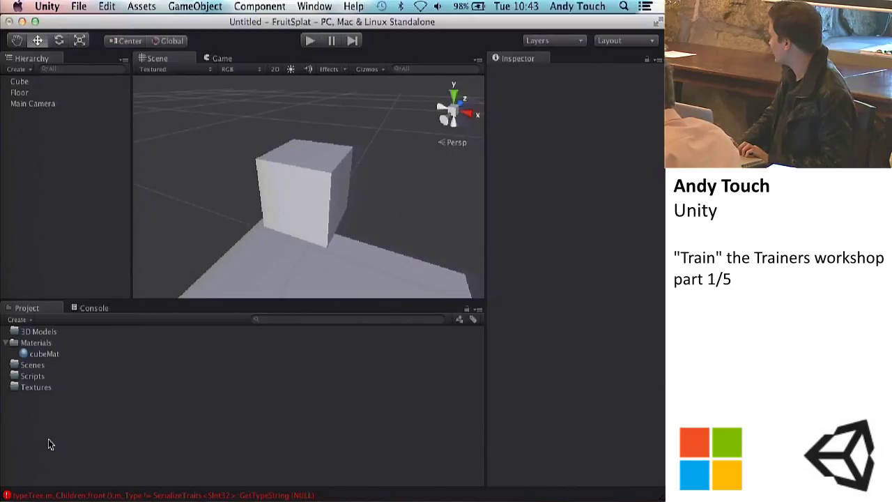
pyautogui.click(14, 344)
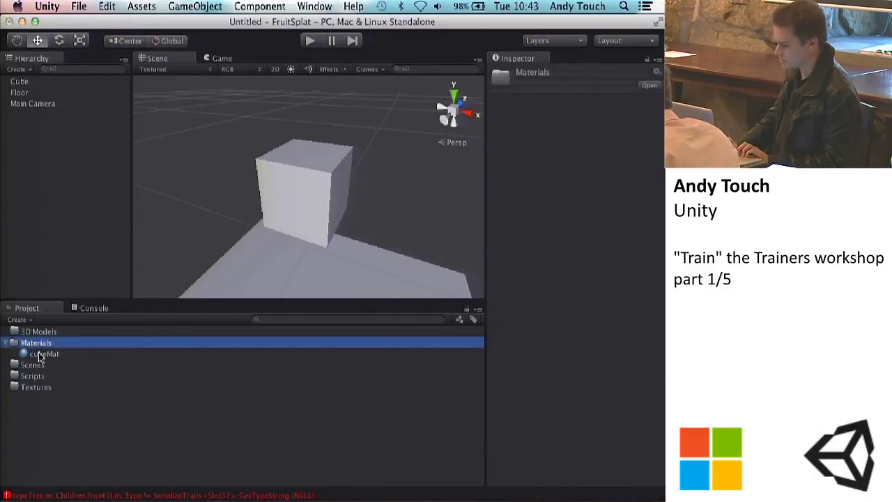
pyautogui.click(40, 354)
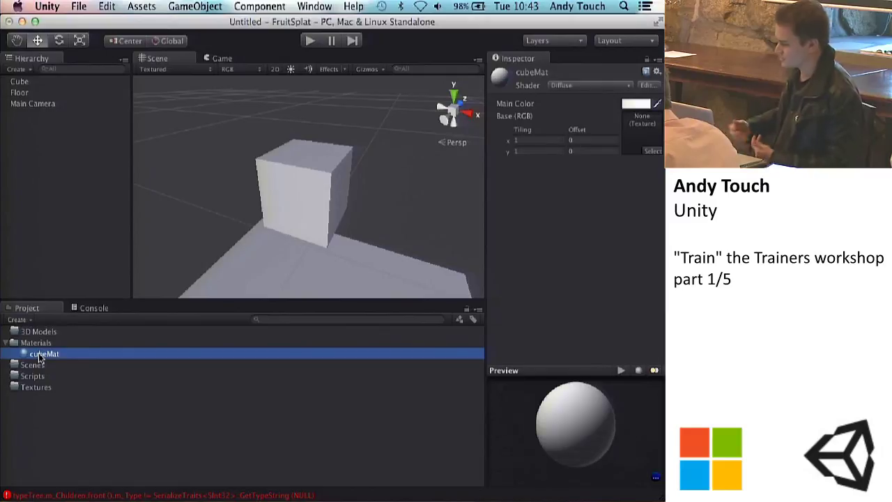
# Switch the Project panel to Two Columns Layout and open the Materials folder
pyautogui.click(478, 311)
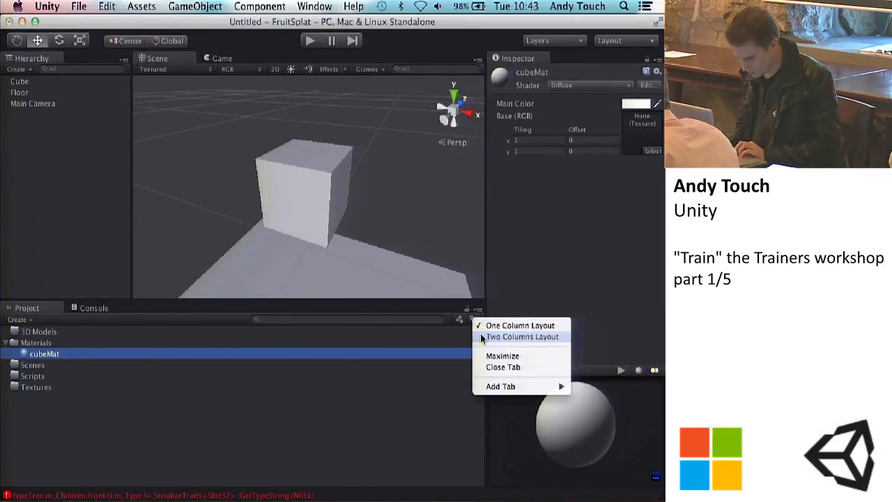
pyautogui.click(519, 337)
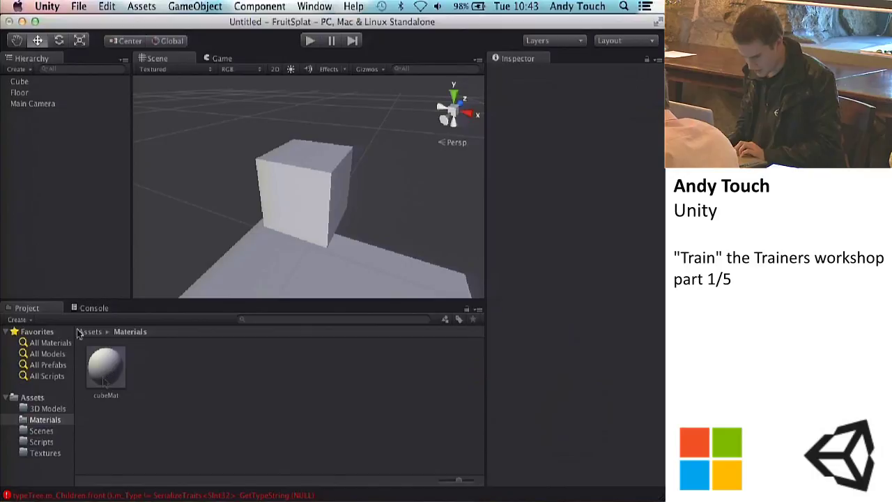
pyautogui.click(31, 396)
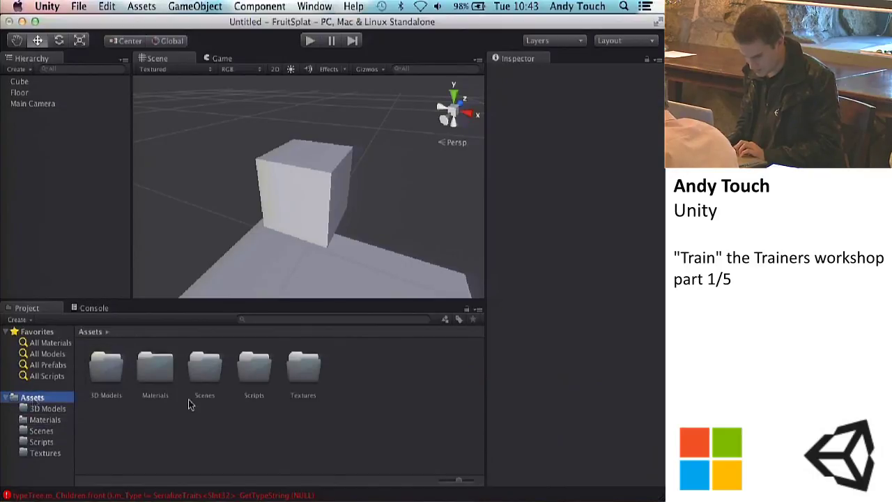
pyautogui.click(156, 369)
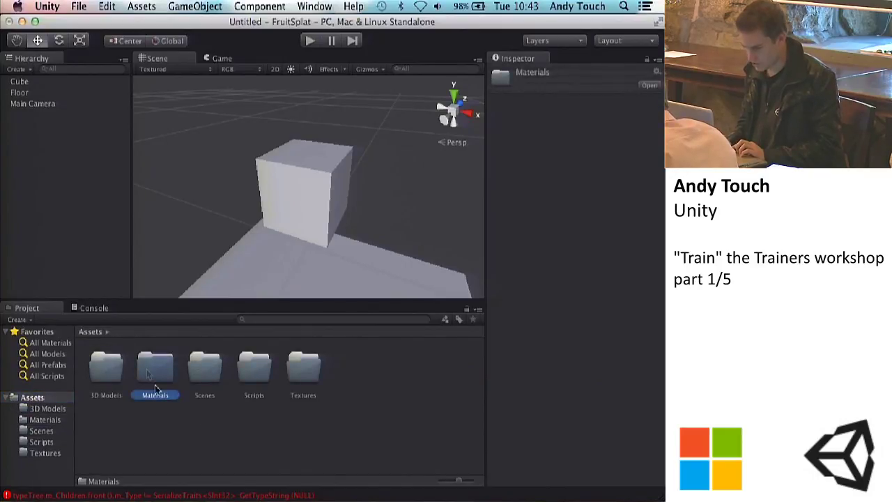
pyautogui.doubleClick(154, 368)
# Move cubeMat into the Scenes folder and confirm it appears there
pyautogui.moveTo(106, 366); pyautogui.dragTo(42, 433)
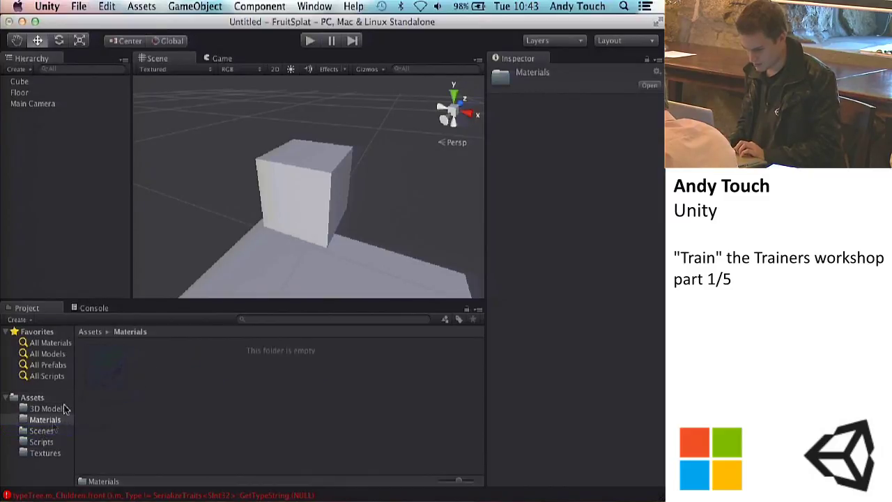
pyautogui.click(98, 332)
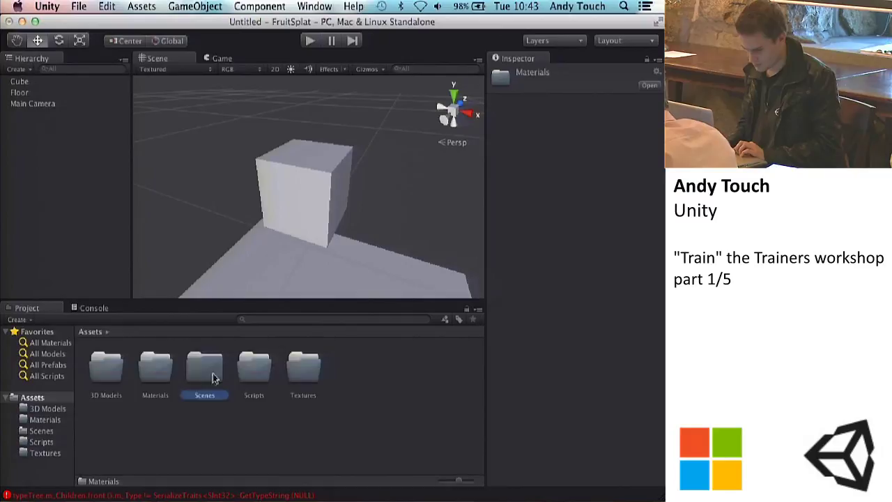
pyautogui.doubleClick(209, 370)
pyautogui.click(90, 332)
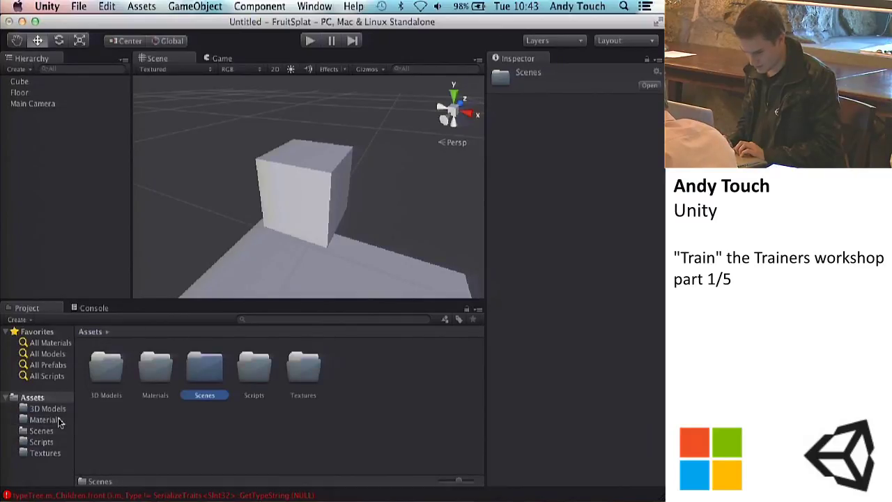
pyautogui.click(478, 310)
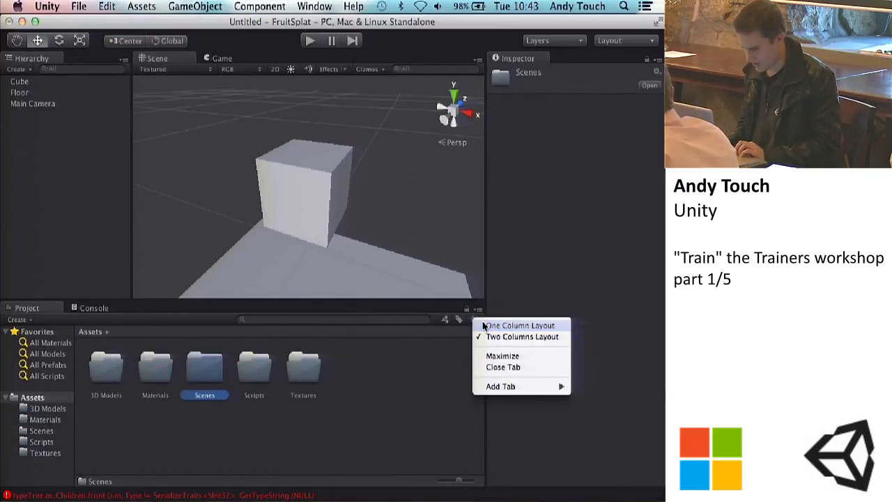
# Return to One Column Layout, move cubeMat from Scenes back into Materials, and deselect it
pyautogui.click(483, 326)
pyautogui.click(5, 354)
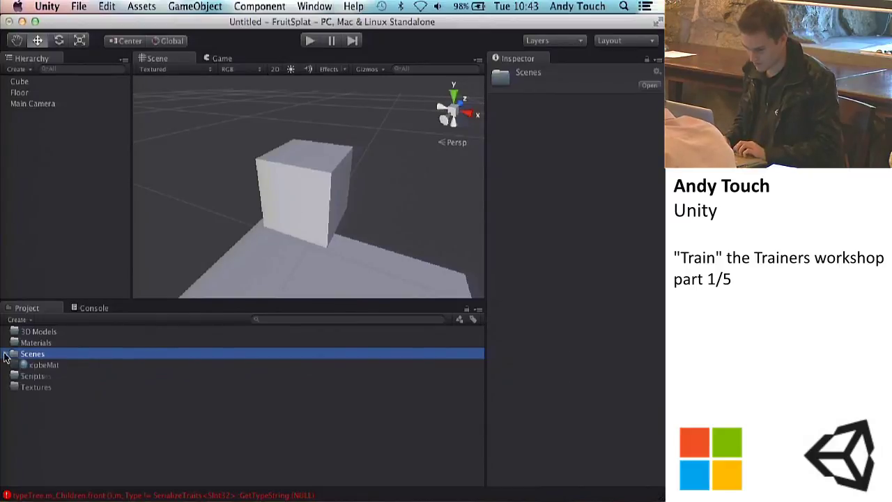
pyautogui.click(35, 365)
pyautogui.moveTo(34, 365); pyautogui.dragTo(36, 345)
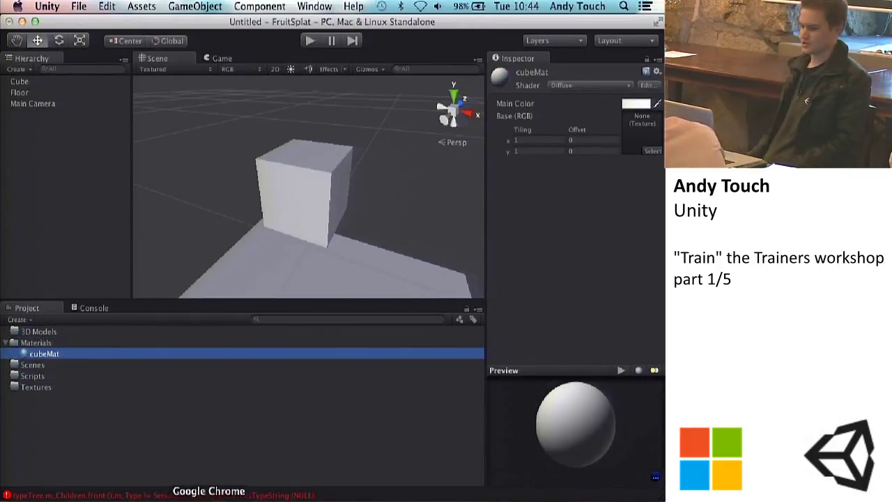
pyautogui.click(192, 442)
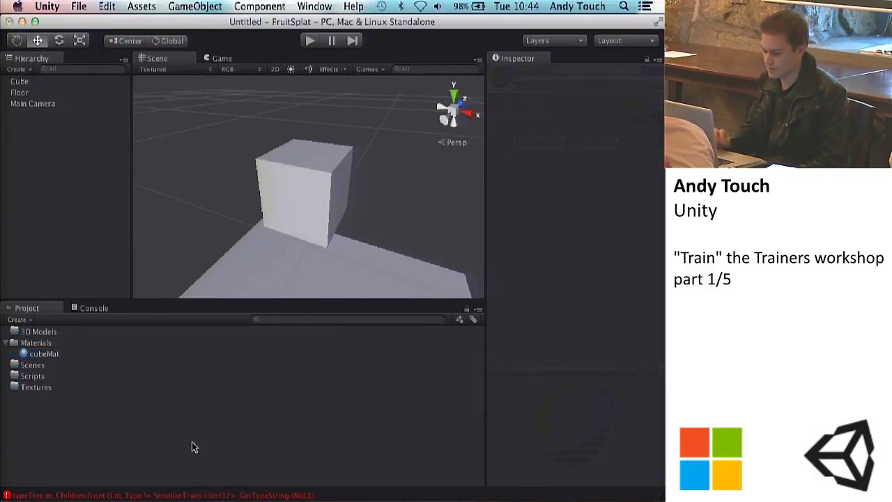
# Select the Cube and bring its Mesh Renderer, still on Default-Diffuse, into view in the Inspector
pyautogui.click(6, 343)
pyautogui.click(6, 343)
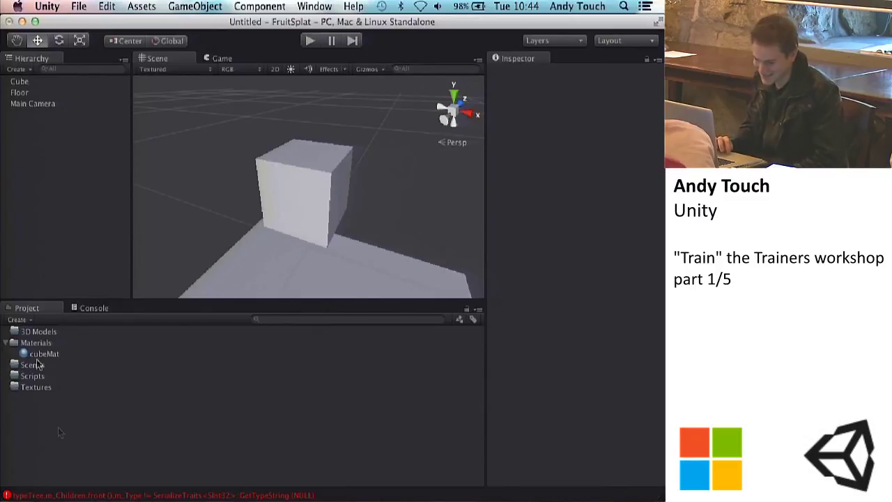
pyautogui.click(36, 343)
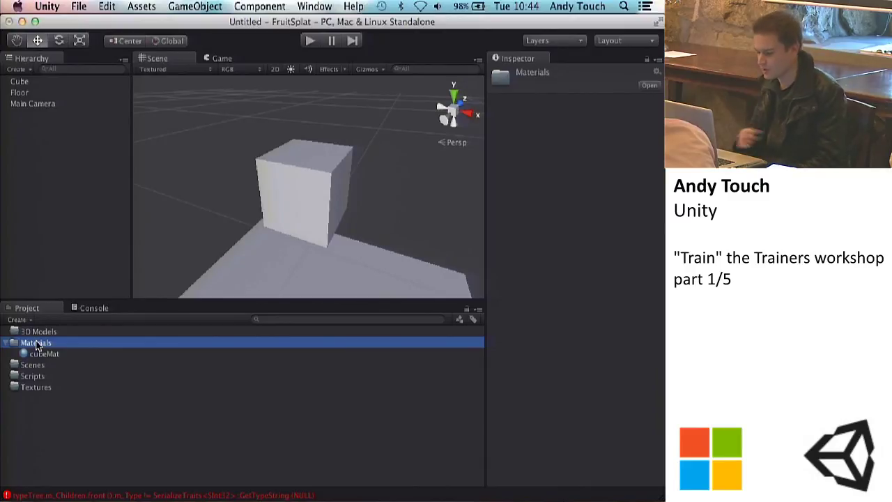
pyautogui.click(61, 415)
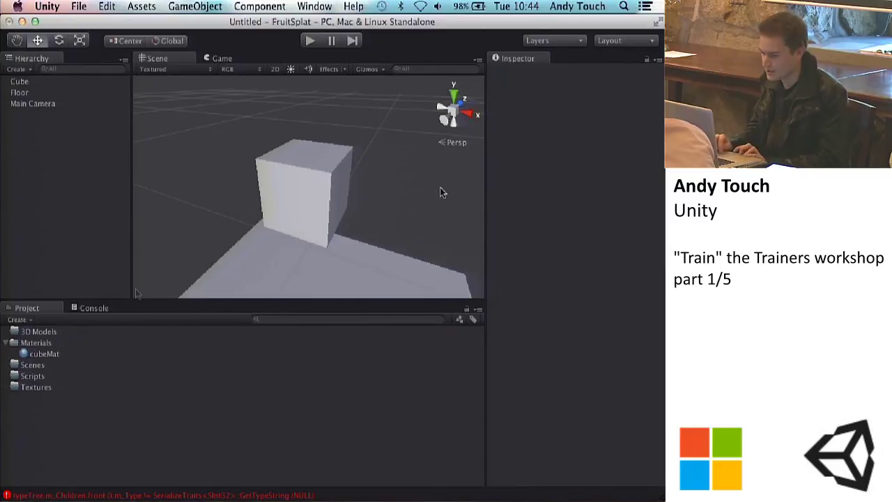
pyautogui.click(21, 81)
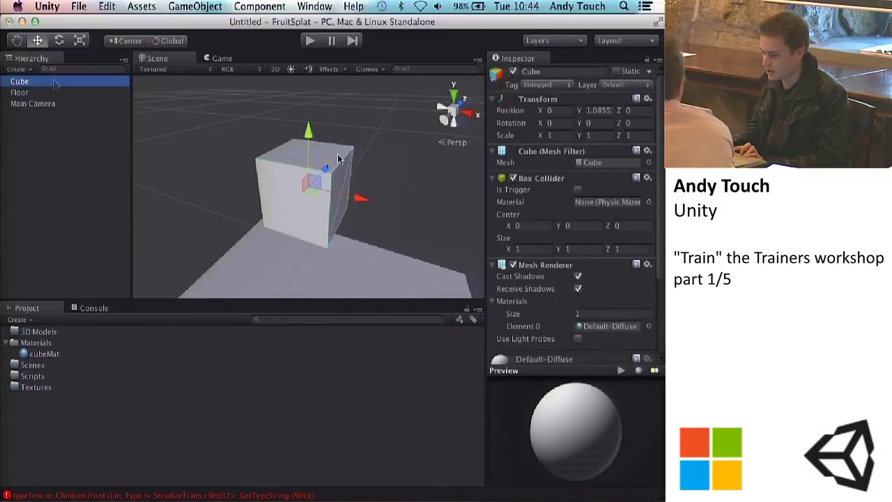
pyautogui.scroll(-5, 606, 267)
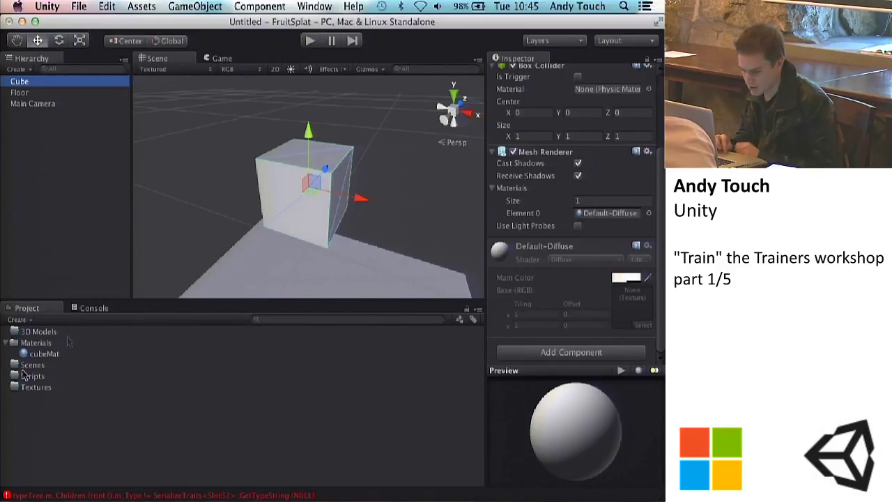
# Assign cubeMat to the Cube, replacing Default-Diffuse in its Mesh Renderer
pyautogui.click(49, 357)
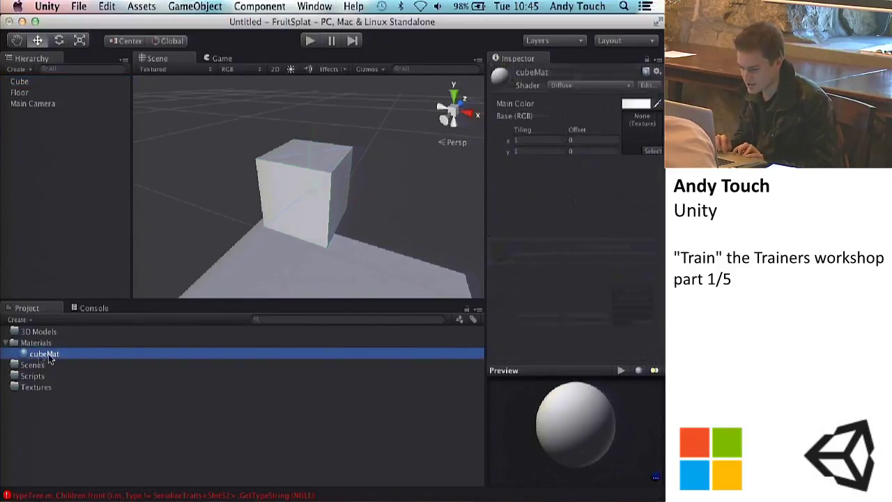
pyautogui.moveTo(49, 353); pyautogui.dragTo(18, 84)
pyautogui.click(18, 81)
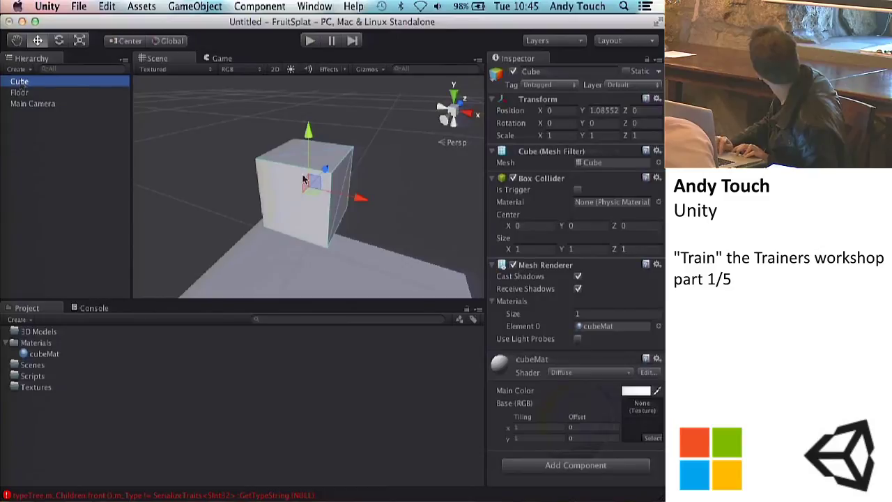
pyautogui.click(474, 307)
pyautogui.click(443, 364)
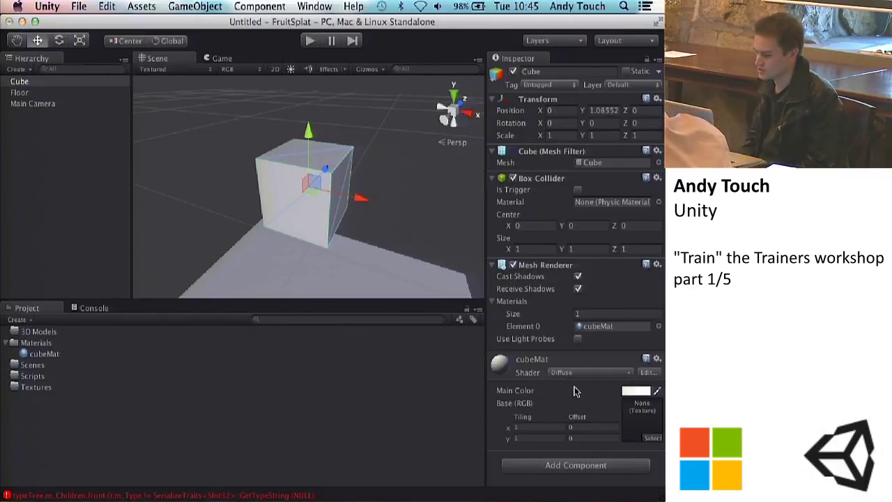
pyautogui.click(582, 363)
pyautogui.click(573, 367)
pyautogui.click(565, 373)
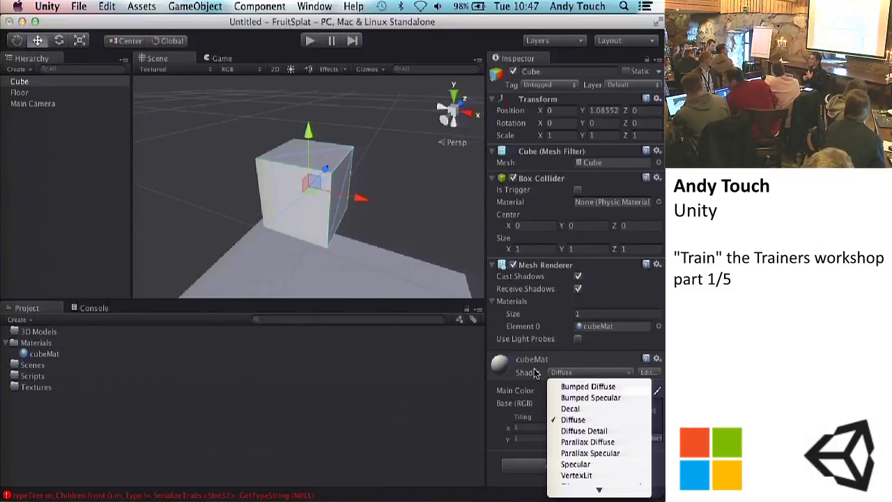
# Change cubeMat's shader from Diffuse to Specular
pyautogui.click(574, 374)
pyautogui.click(572, 373)
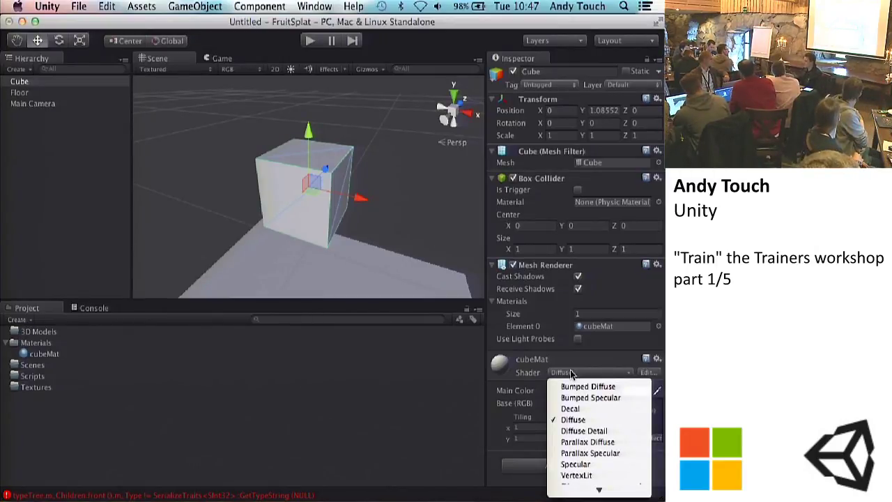
pyautogui.click(594, 270)
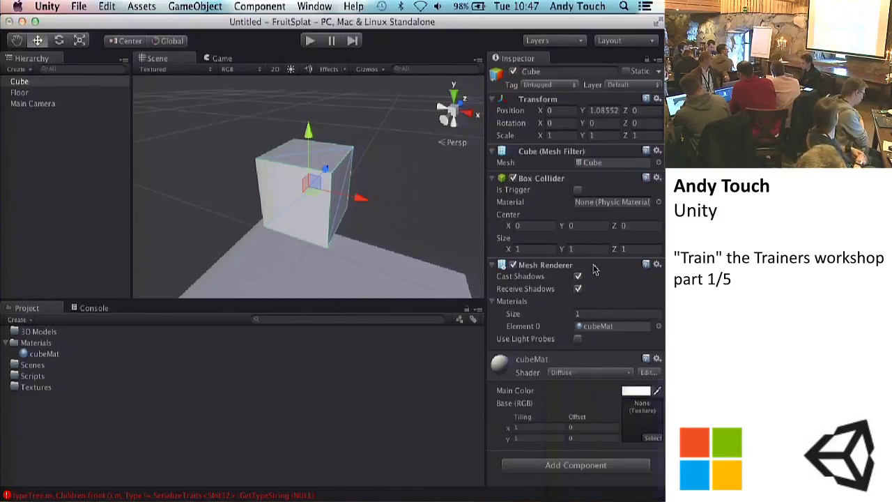
pyautogui.click(572, 373)
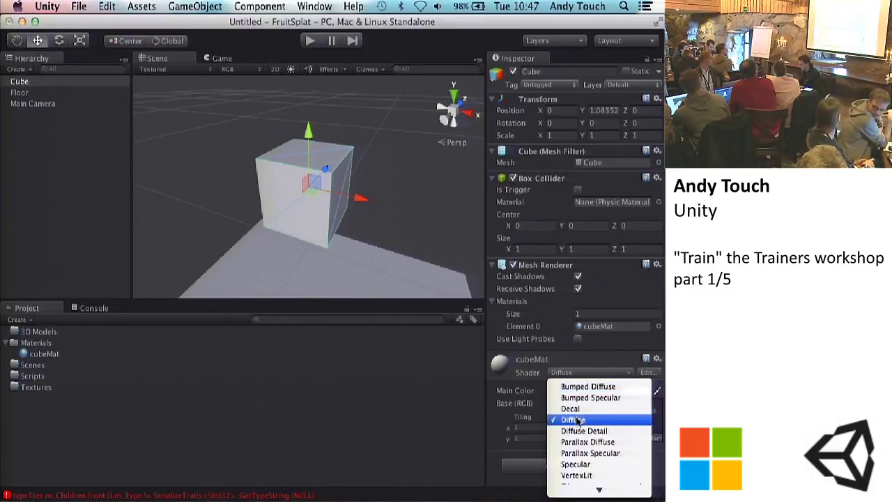
pyautogui.scroll(-5, 576, 420)
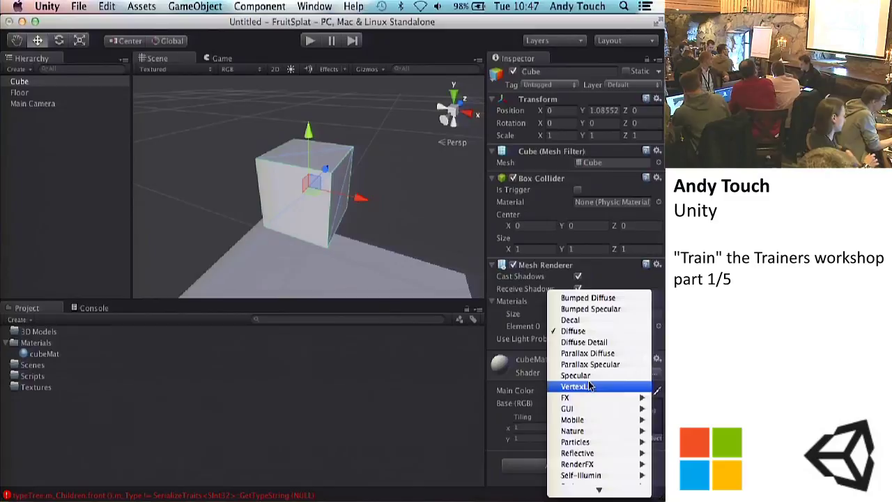
pyautogui.click(514, 368)
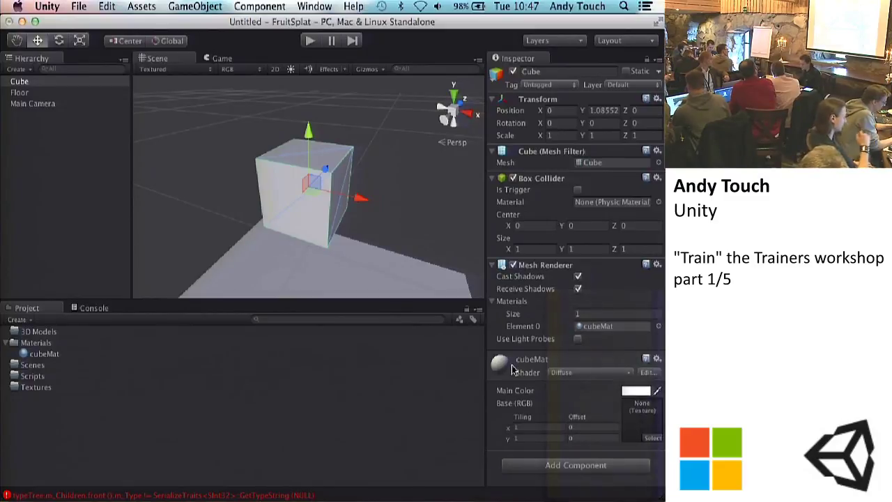
pyautogui.click(568, 375)
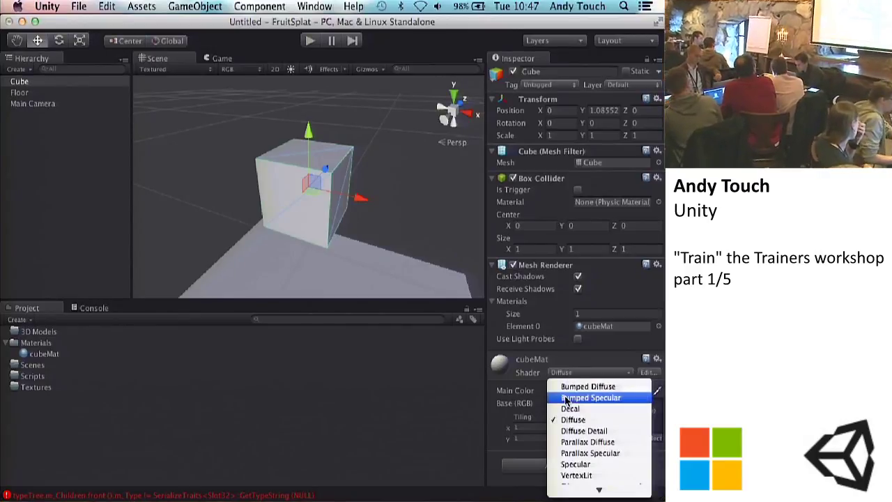
pyautogui.click(569, 469)
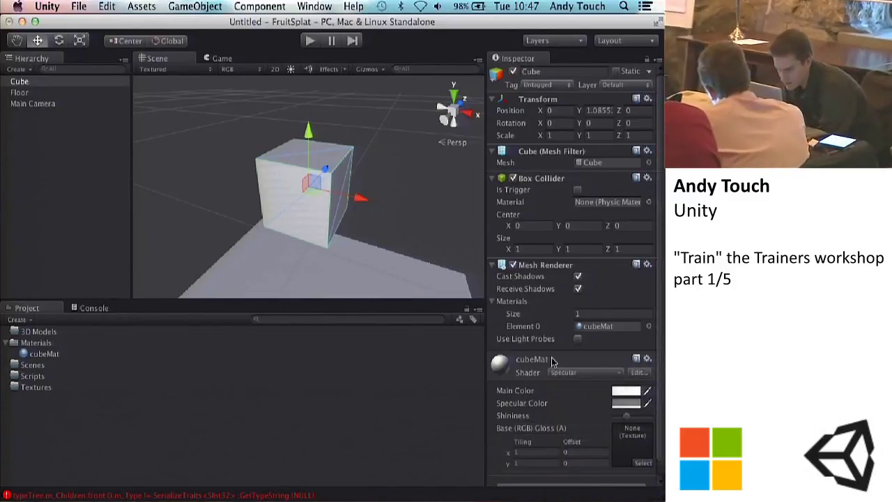
# Give cubeMat a yellow Specular Color and a full red Main Color
pyautogui.click(626, 404)
pyautogui.moveTo(622, 239); pyautogui.dragTo(603, 148)
pyautogui.click(626, 392)
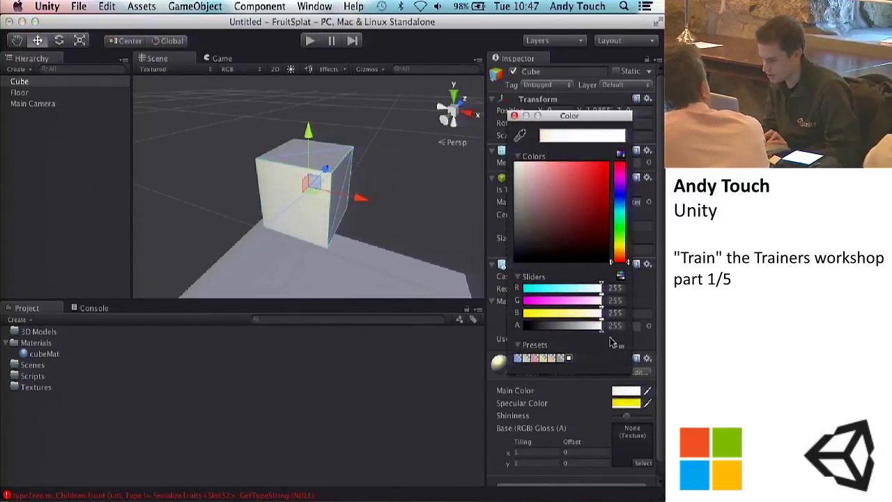
pyautogui.moveTo(570, 203); pyautogui.dragTo(606, 165)
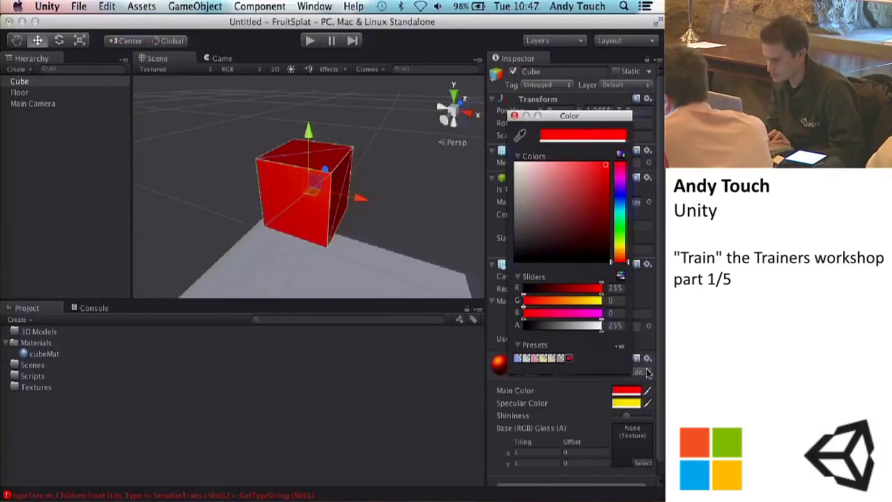
pyautogui.moveTo(627, 420)
pyautogui.mouseDown()
pyautogui.moveTo(608, 422)
pyautogui.moveTo(622, 417)
pyautogui.mouseUp()
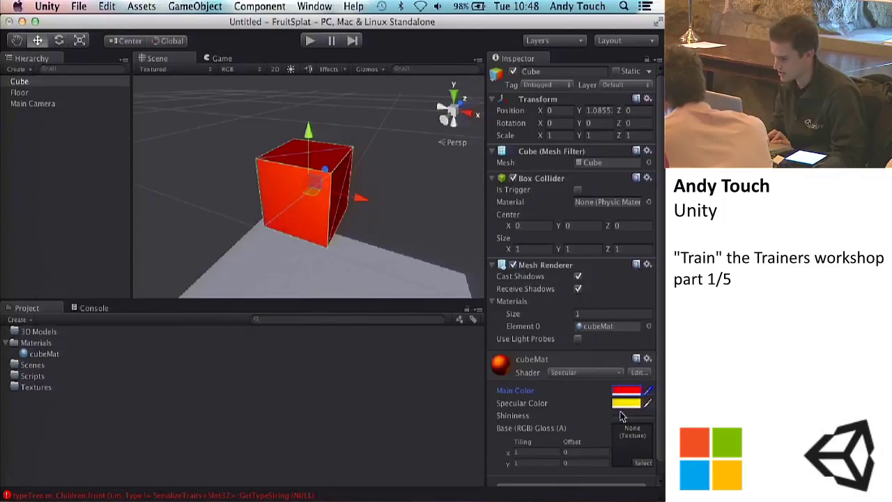
pyautogui.click(366, 166)
pyautogui.keyDown('alt'); pyautogui.moveTo(339, 219); pyautogui.dragTo(304, 205); pyautogui.keyUp('alt')
# Switch cubeMat to the Transparent/Diffuse shader and lower its Main Color alpha to 37
pyautogui.click(304, 204)
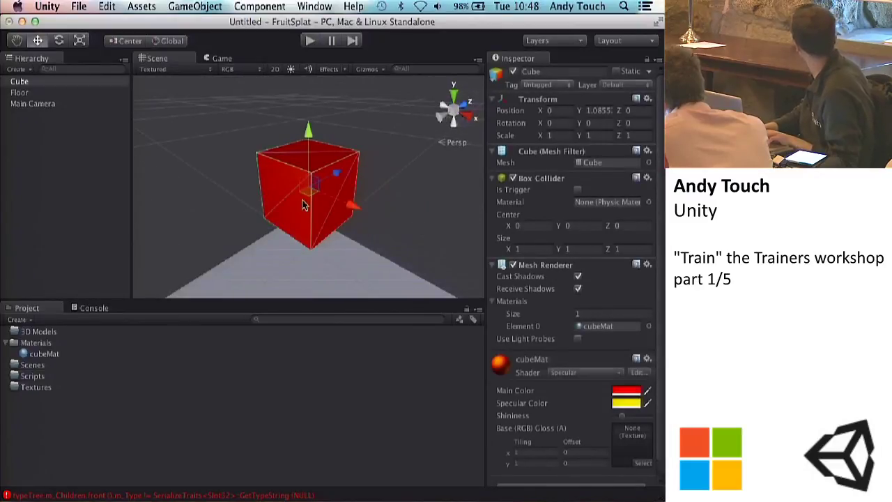
pyautogui.click(582, 373)
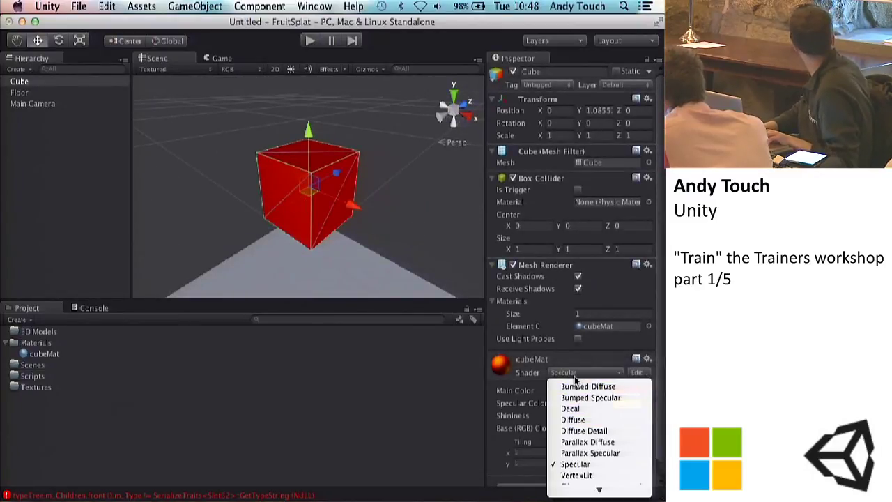
pyautogui.moveTo(580, 464)
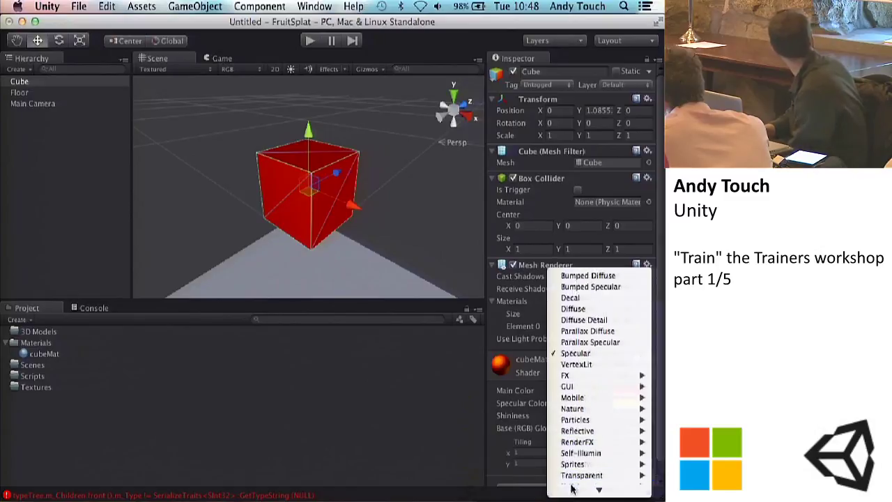
pyautogui.moveTo(579, 361)
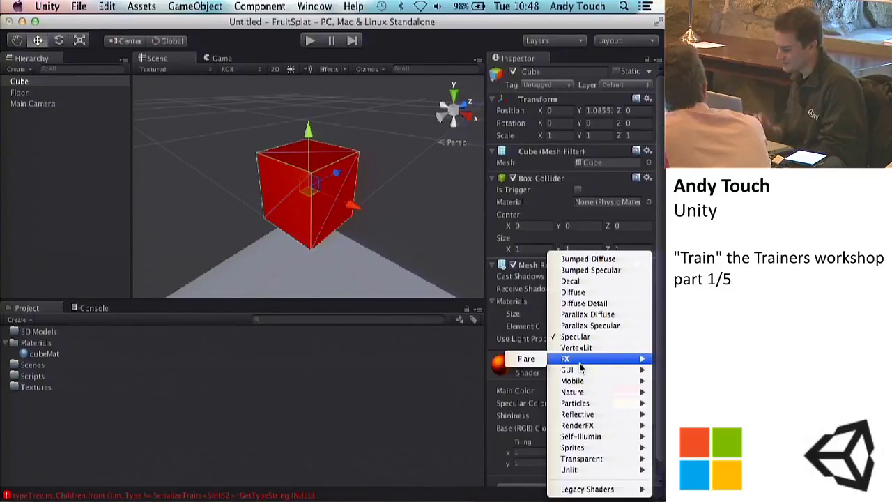
pyautogui.moveTo(576, 391)
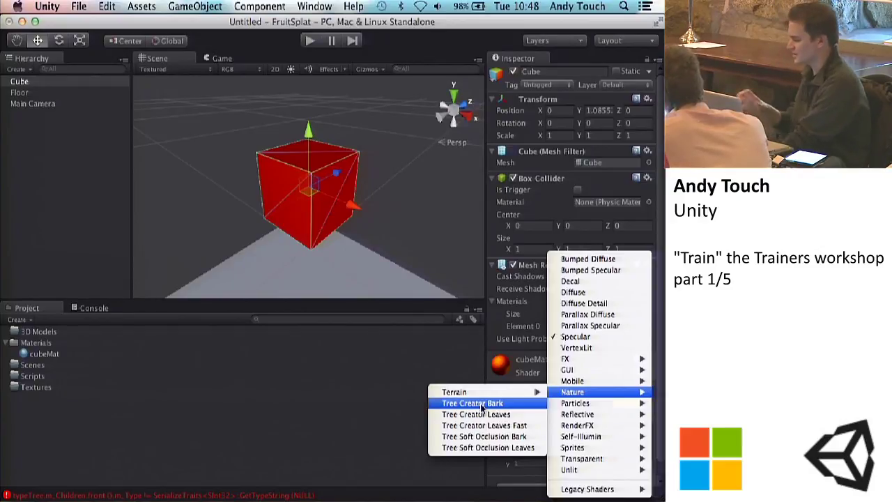
pyautogui.press('Escape')
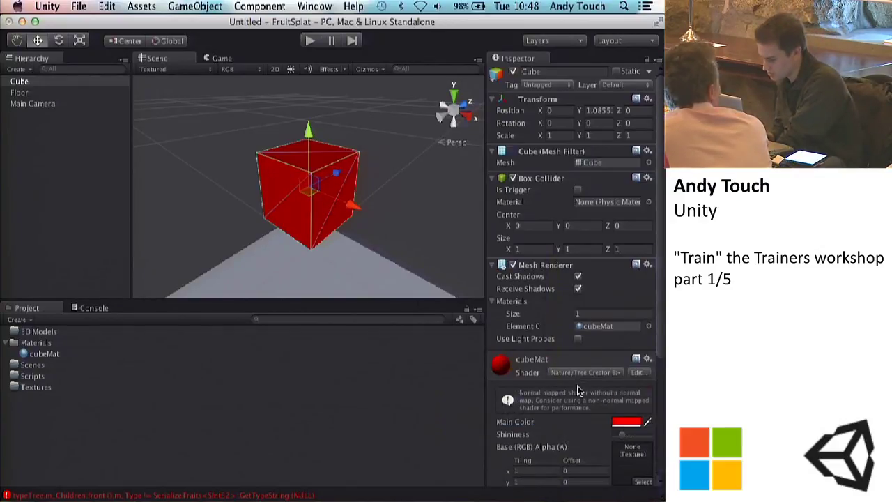
pyautogui.scroll(-5, 577, 386)
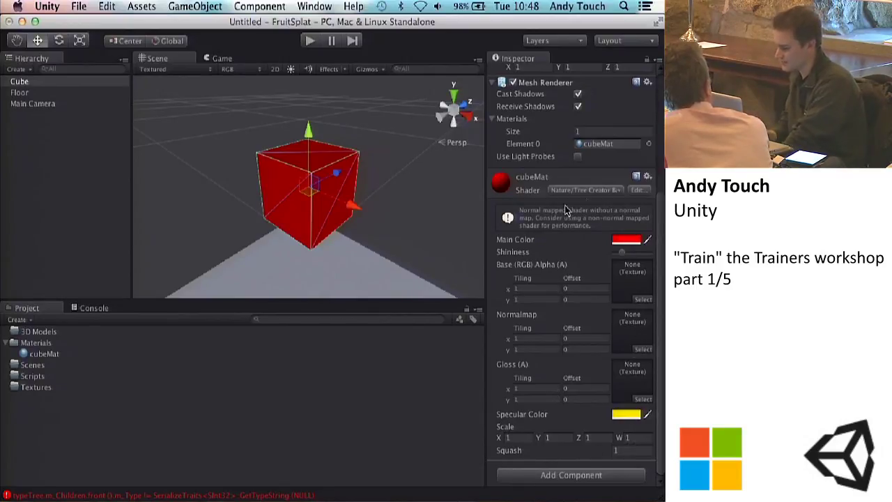
pyautogui.click(587, 193)
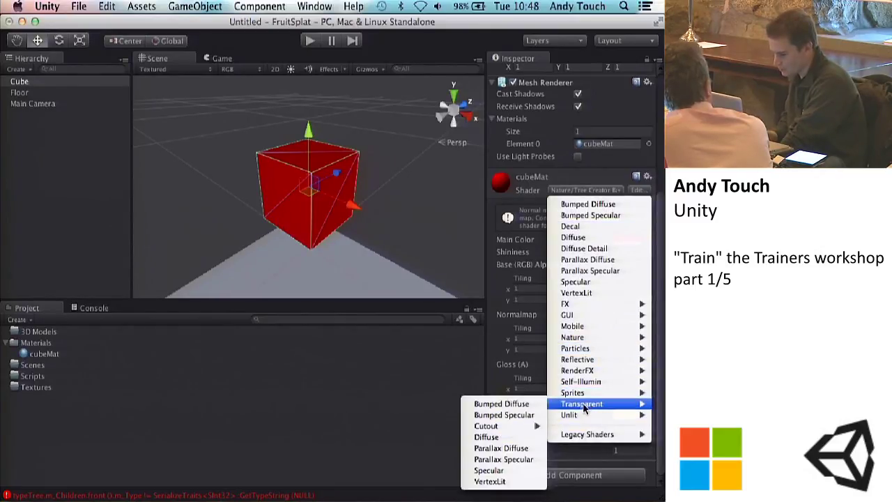
pyautogui.click(511, 437)
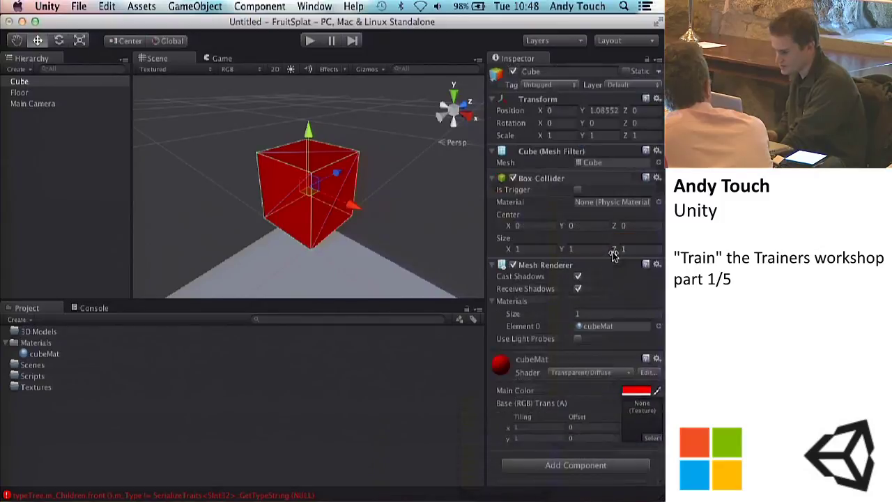
pyautogui.click(635, 391)
pyautogui.moveTo(578, 325); pyautogui.dragTo(542, 335)
# Put cubeMat back on the Specular shader so the cube renders opaque red
pyautogui.click(422, 241)
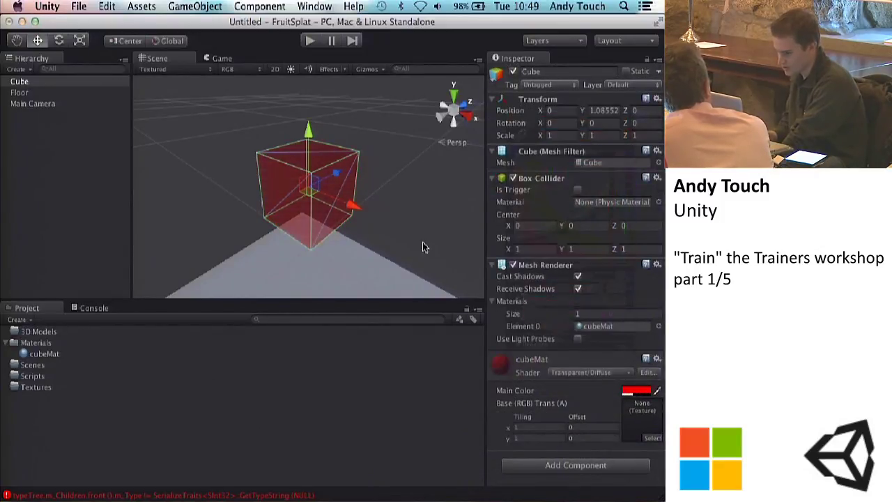
pyautogui.click(422, 242)
pyautogui.keyDown('alt'); pyautogui.moveTo(278, 193); pyautogui.dragTo(376, 177); pyautogui.keyUp('alt')
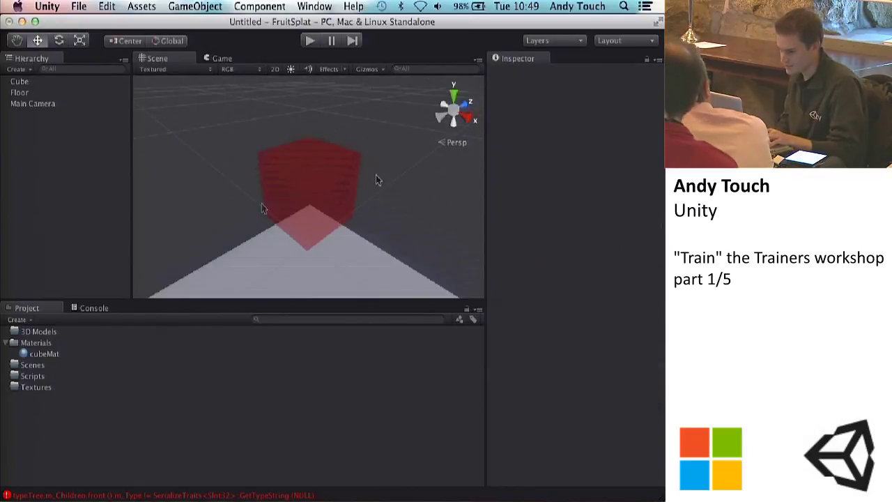
pyautogui.click(319, 184)
pyautogui.click(599, 372)
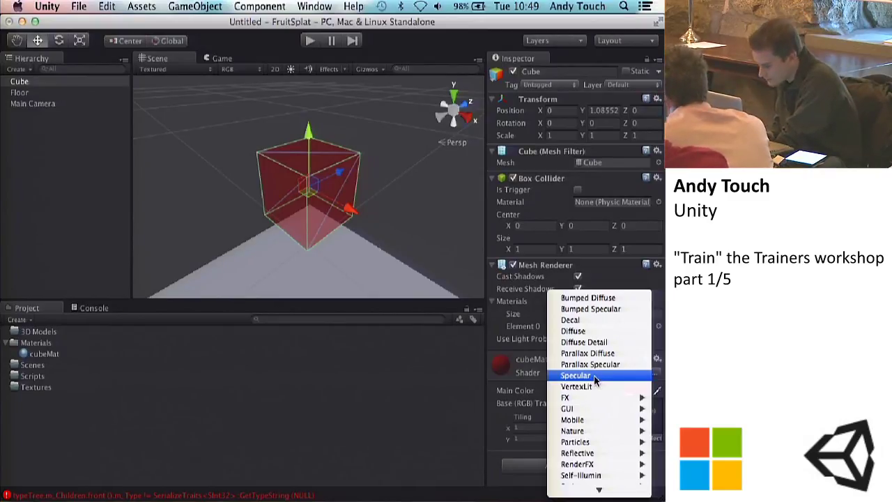
pyautogui.click(576, 375)
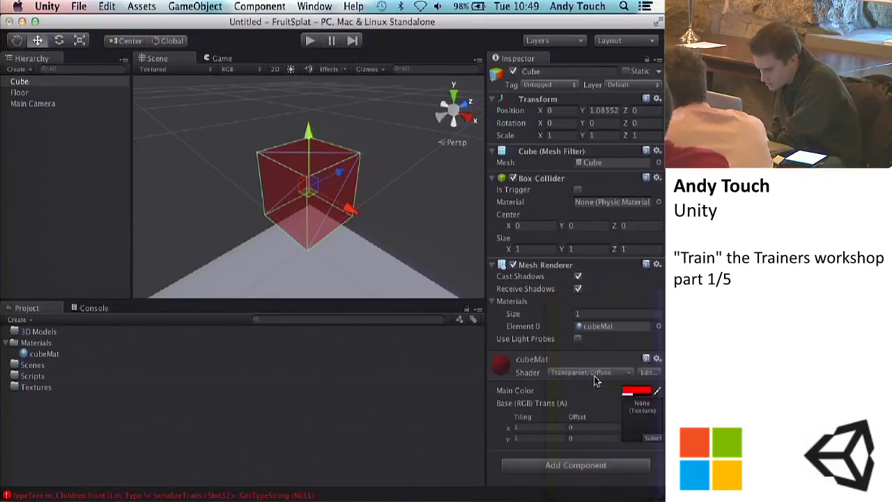
pyautogui.click(441, 200)
pyautogui.moveTo(364, 199)
pyautogui.keyDown('alt'); pyautogui.mouseDown()
pyautogui.moveTo(383, 144)
pyautogui.moveTo(576, 157)
pyautogui.moveTo(558, 216)
pyautogui.moveTo(288, 256)
pyautogui.moveTo(358, 205)
pyautogui.mouseUp(); pyautogui.keyUp('alt')
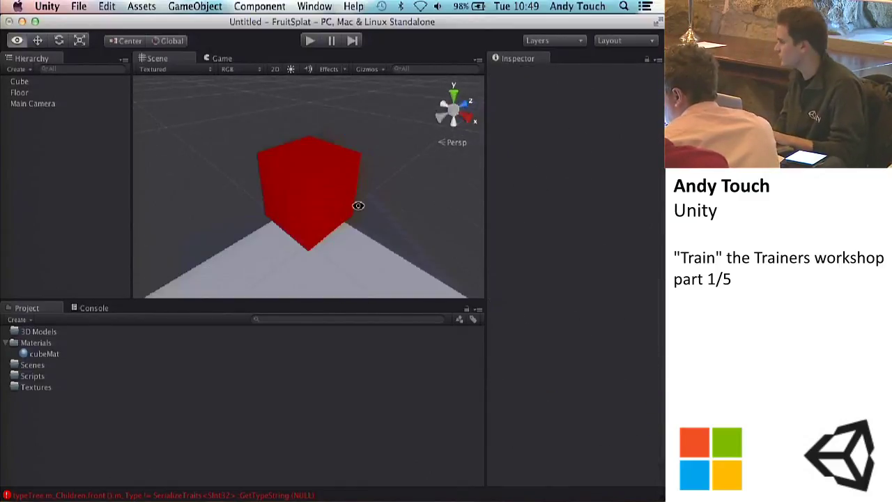
pyautogui.click(324, 193)
pyautogui.click(603, 374)
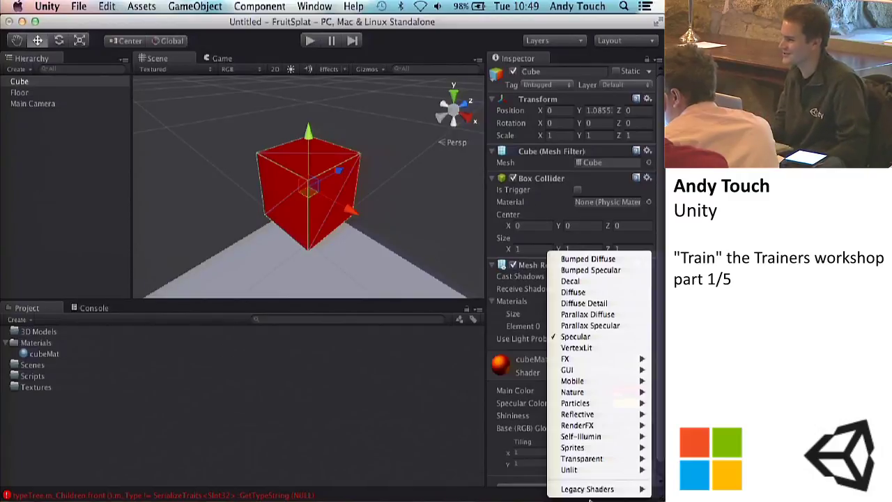
pyautogui.moveTo(604, 414)
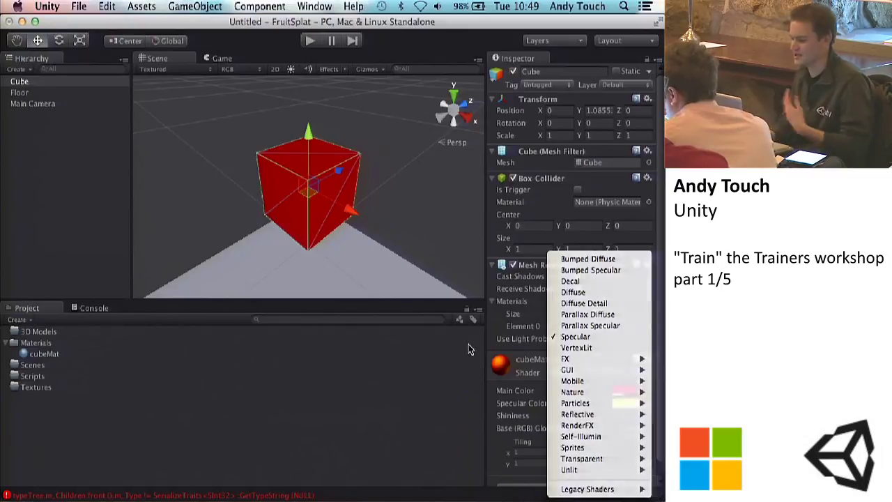
pyautogui.click(514, 322)
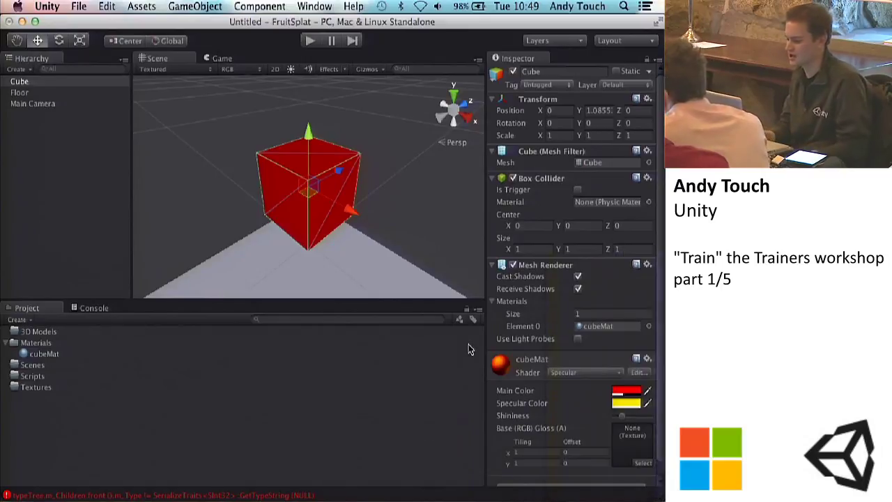
pyautogui.click(594, 371)
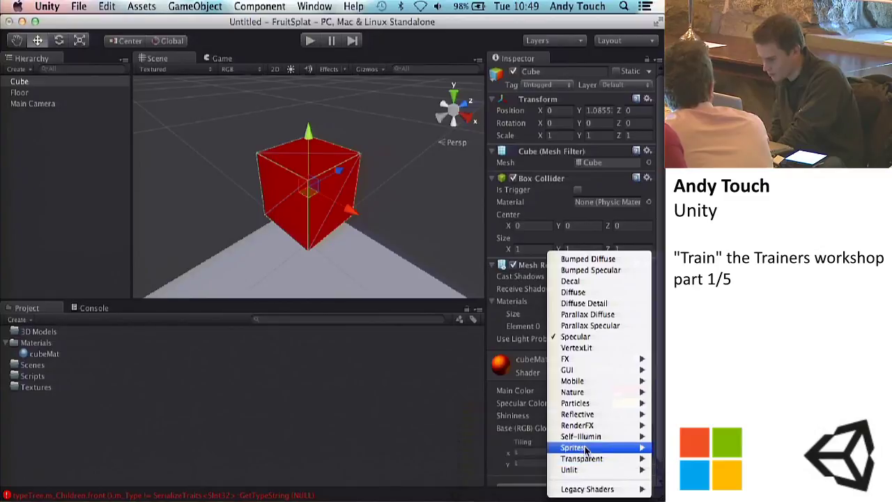
pyautogui.moveTo(596, 417)
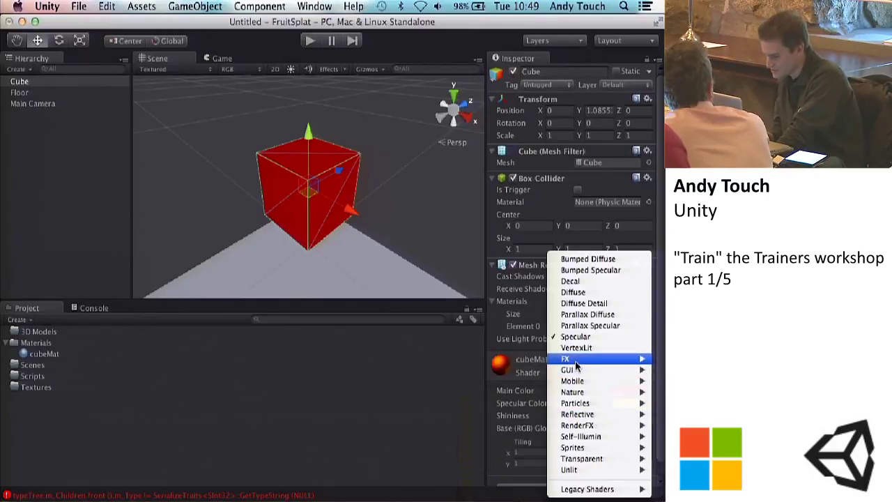
pyautogui.moveTo(566, 375)
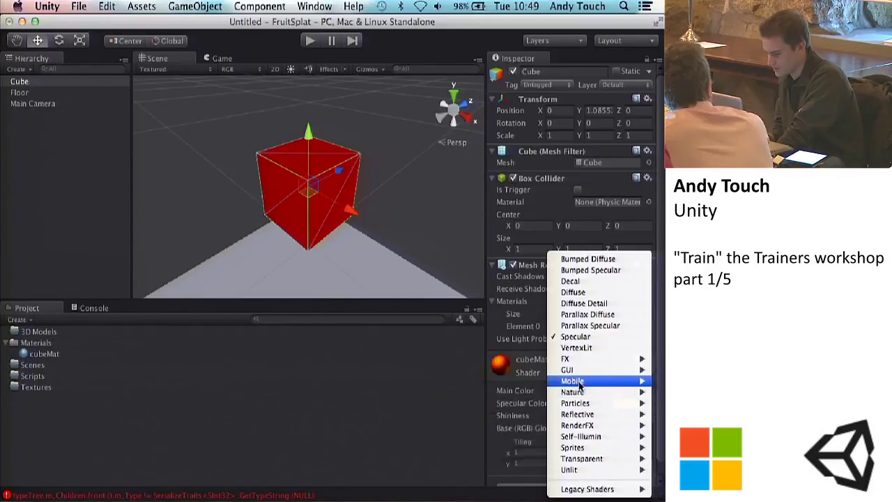
pyautogui.click(350, 362)
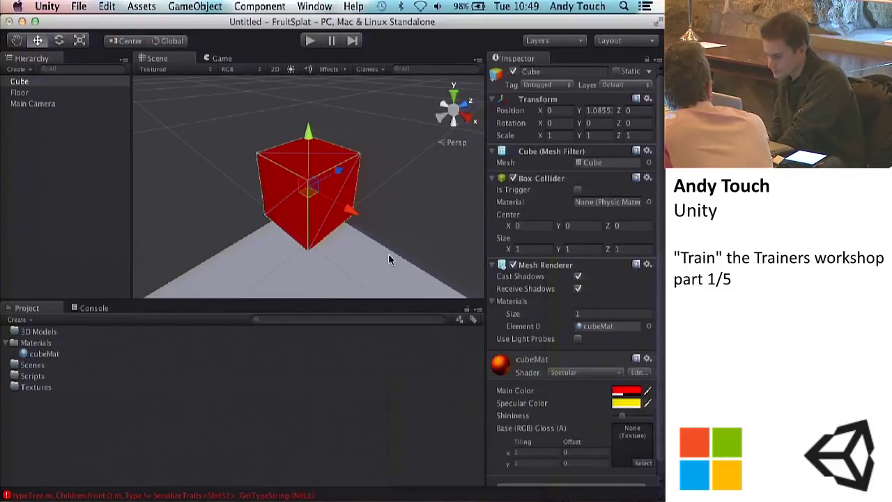
pyautogui.click(414, 205)
pyautogui.keyDown('alt'); pyautogui.moveTo(414, 205); pyautogui.dragTo(239, 97); pyautogui.keyUp('alt')
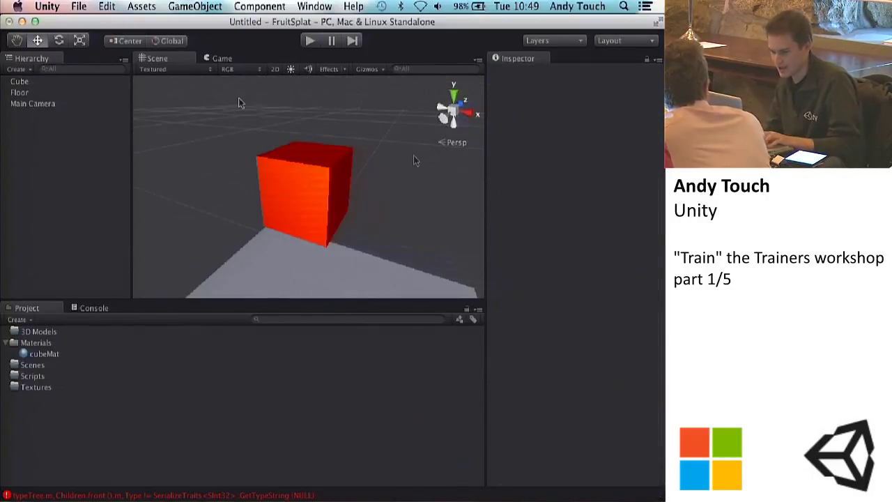
pyautogui.click(223, 58)
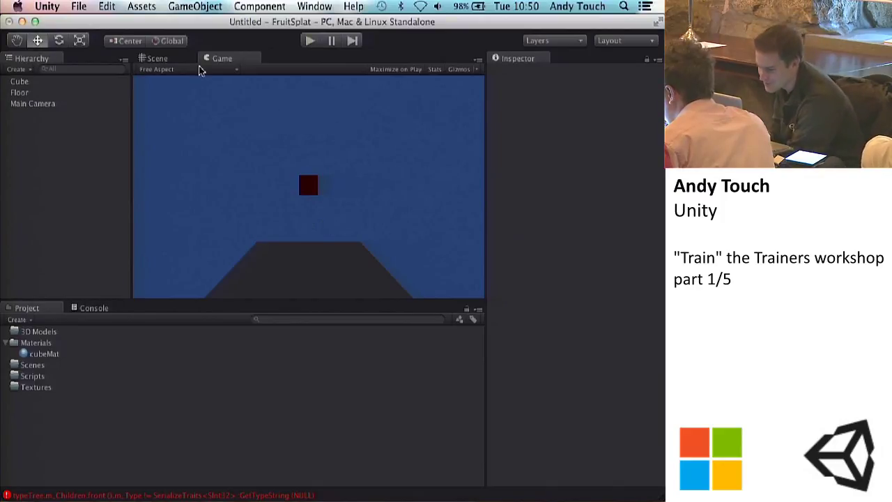
pyautogui.click(159, 60)
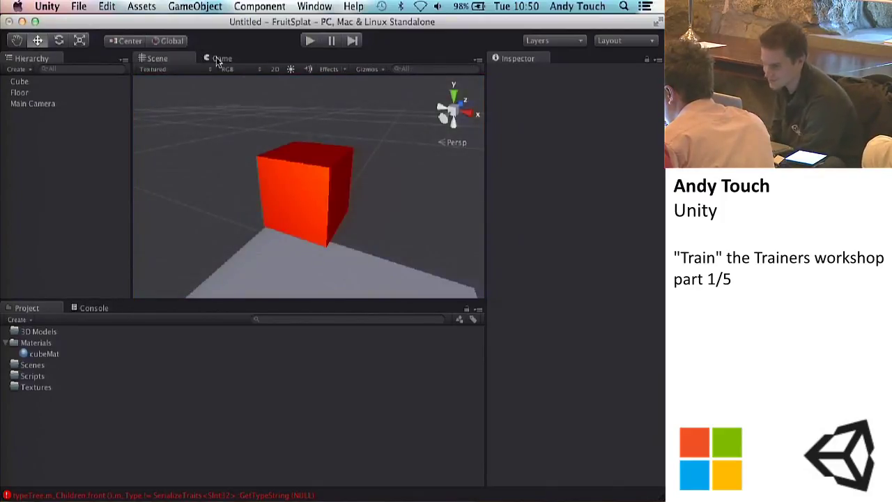
pyautogui.click(217, 59)
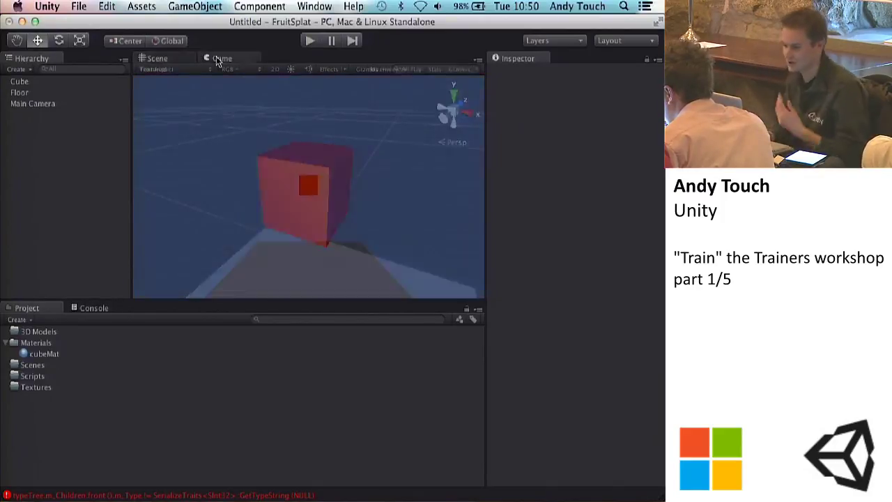
pyautogui.click(155, 60)
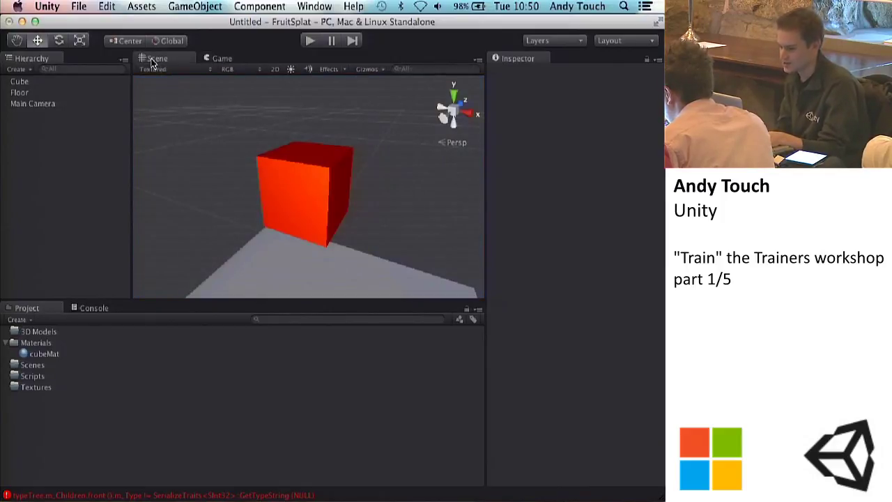
pyautogui.keyDown('alt'); pyautogui.moveTo(283, 170); pyautogui.dragTo(299, 159); pyautogui.keyUp('alt')
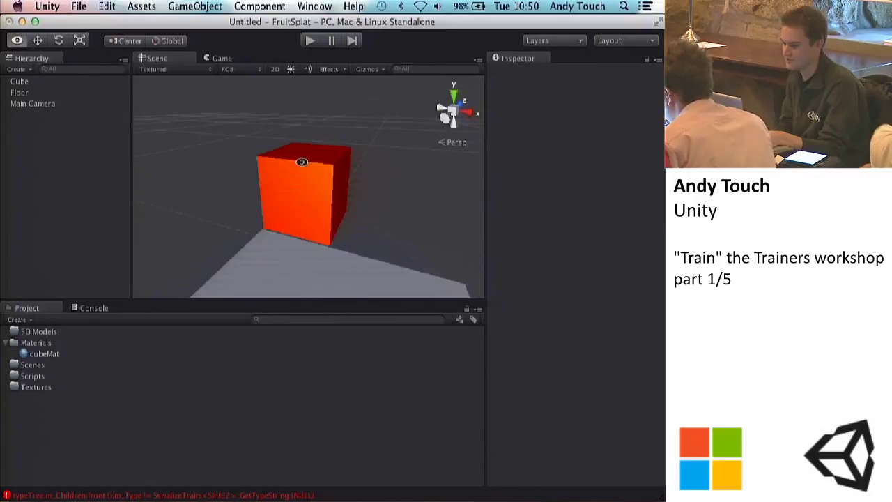
pyautogui.click(292, 74)
pyautogui.scroll(-2, 348, 167)
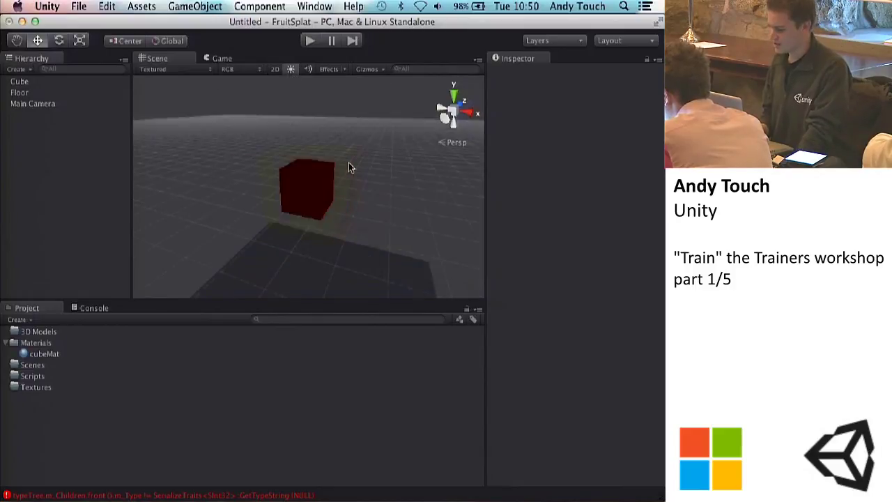
pyautogui.scroll(-2, 349, 168)
pyautogui.click(304, 290)
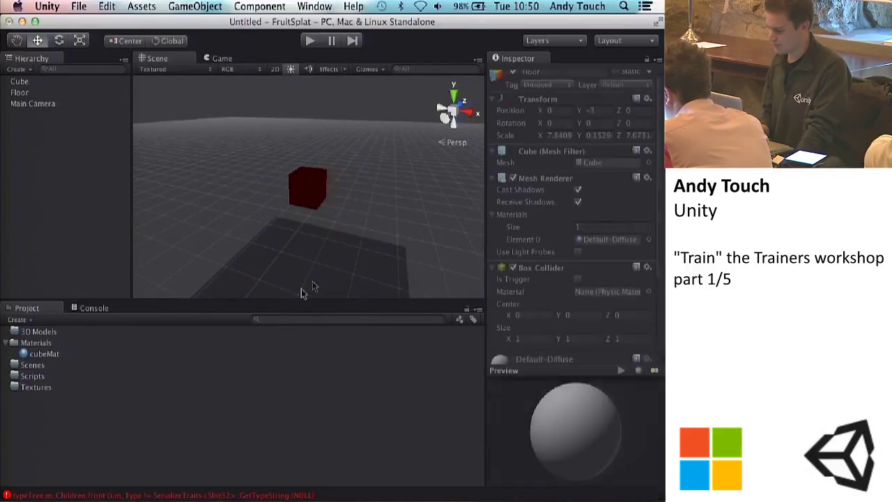
pyautogui.click(304, 202)
pyautogui.click(352, 142)
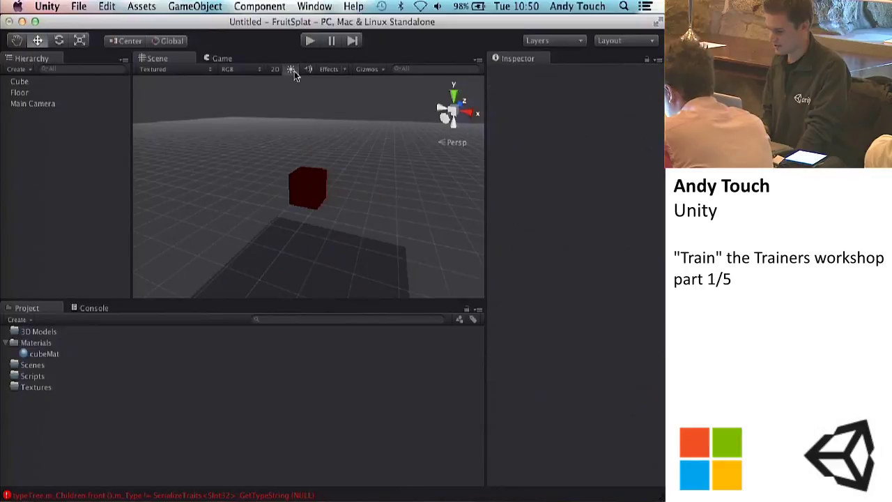
pyautogui.click(292, 71)
pyautogui.moveTo(363, 202)
pyautogui.keyDown('alt'); pyautogui.mouseDown()
pyautogui.moveTo(256, 195)
pyautogui.moveTo(359, 177)
pyautogui.moveTo(338, 229)
pyautogui.moveTo(421, 205)
pyautogui.moveTo(374, 190)
pyautogui.mouseUp(); pyautogui.keyUp('alt')
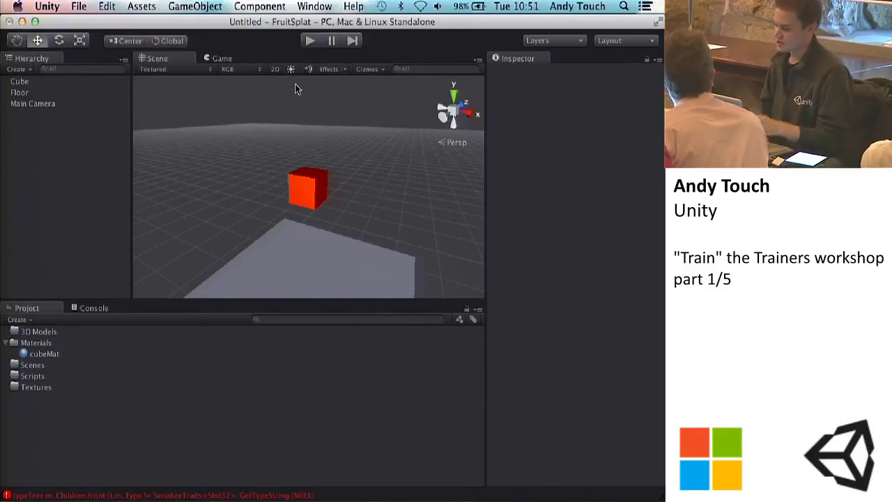
pyautogui.keyDown('alt'); pyautogui.moveTo(298, 163); pyautogui.dragTo(284, 194); pyautogui.keyUp('alt')
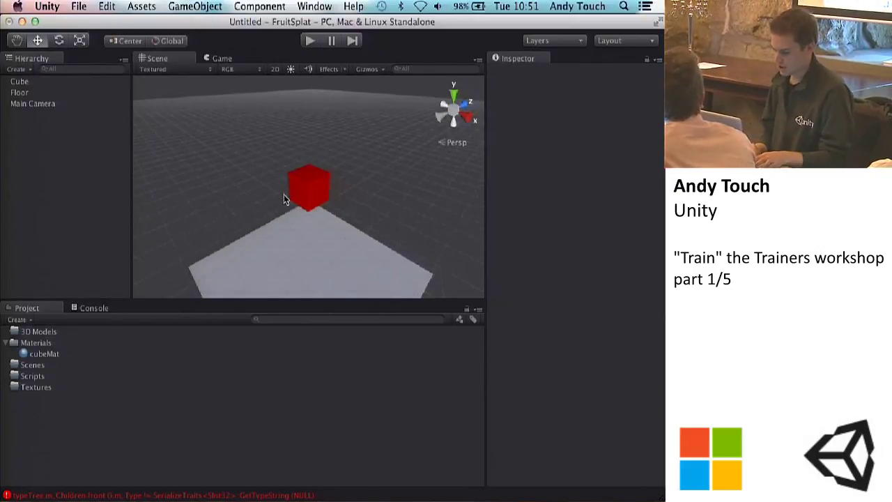
pyautogui.click(291, 71)
pyautogui.moveTo(349, 114)
pyautogui.keyDown('alt'); pyautogui.mouseDown()
pyautogui.moveTo(263, 114)
pyautogui.moveTo(362, 105)
pyautogui.mouseUp(); pyautogui.keyUp('alt')
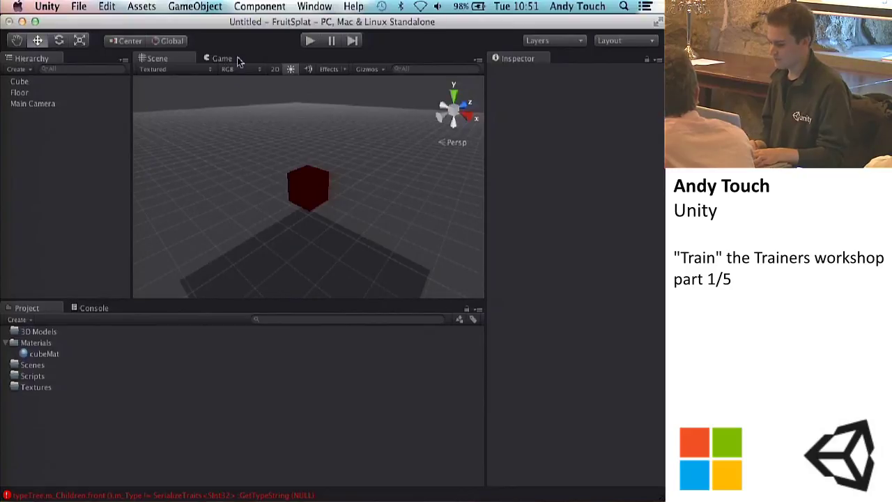
pyautogui.click(293, 70)
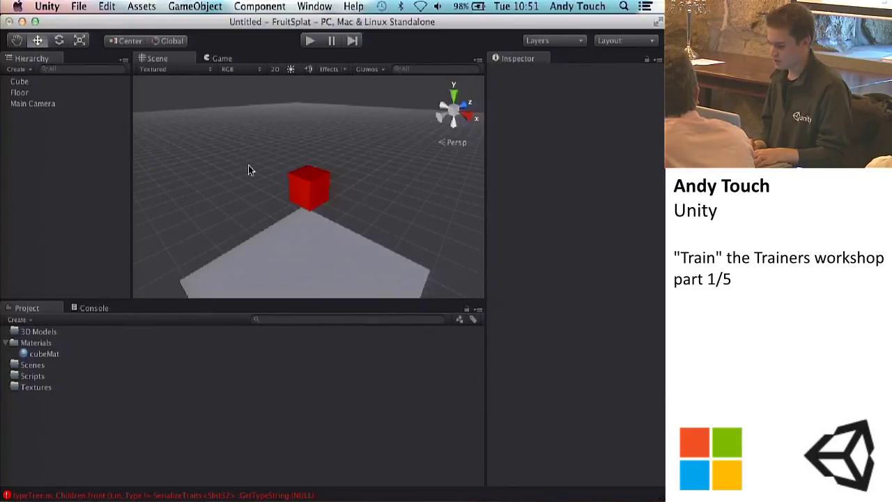
pyautogui.click(217, 58)
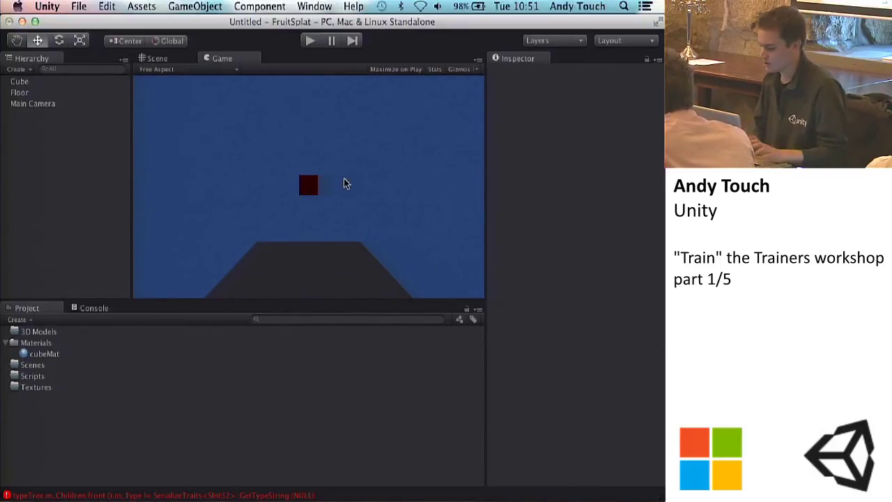
pyautogui.click(167, 60)
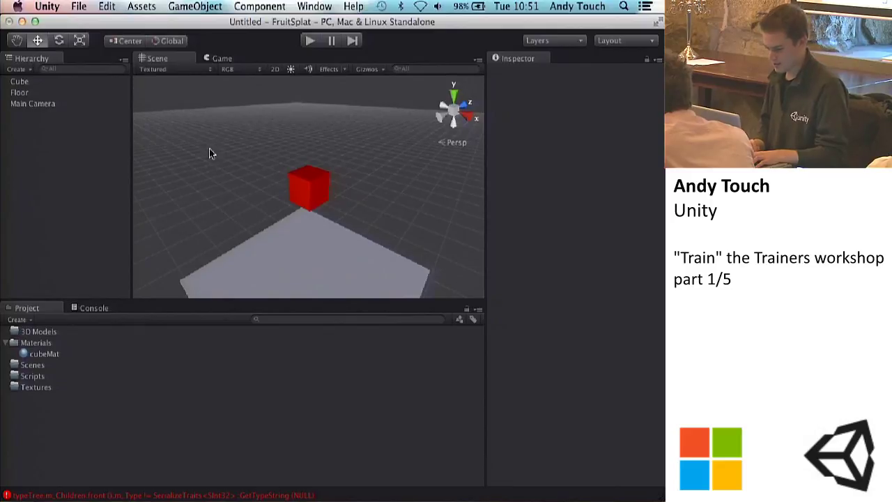
# Add a Directional Light from GameObject > Create Other
pyautogui.click(209, 4)
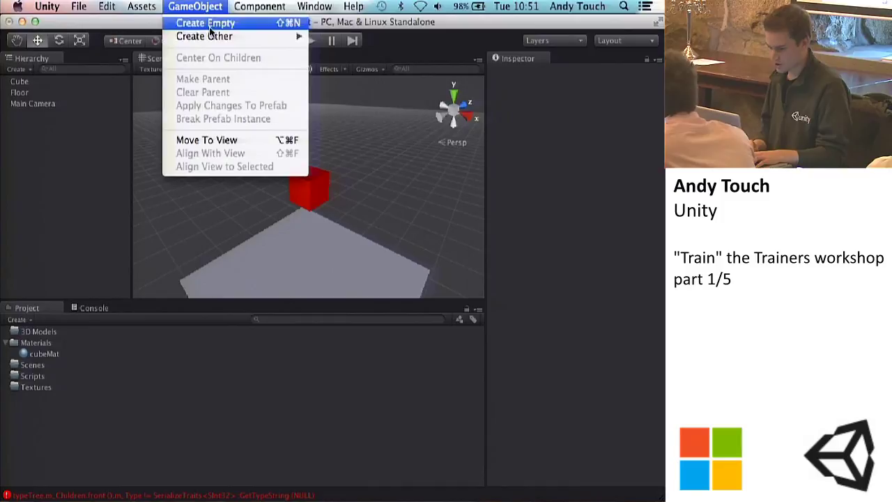
pyautogui.moveTo(216, 36)
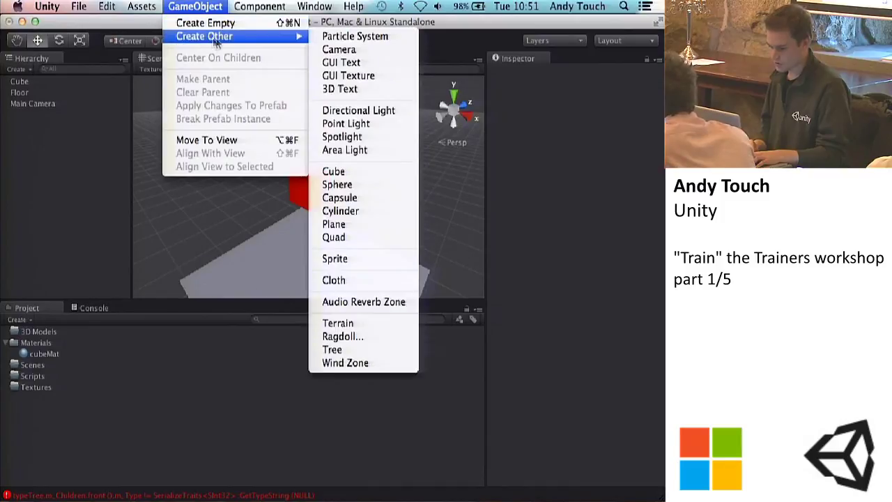
pyautogui.click(381, 111)
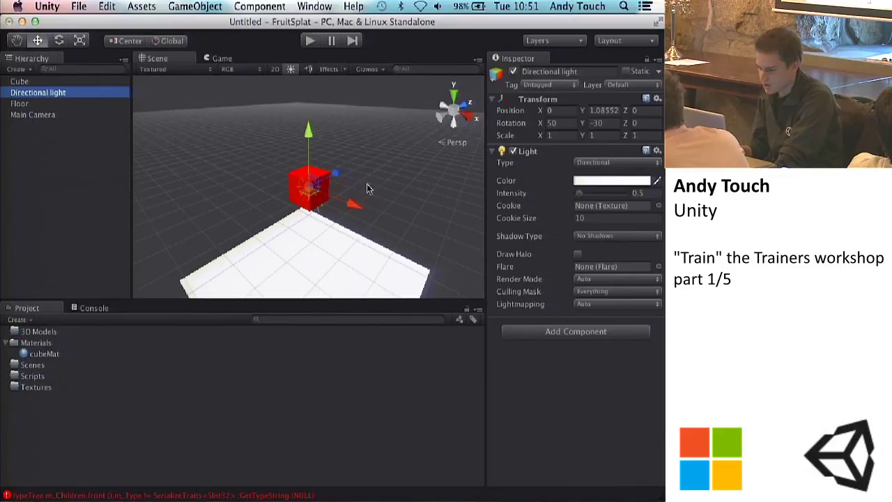
# Raise the Directional light to Y 2.20032 and move it back to Z -3.2780
pyautogui.keyDown('alt'); pyautogui.moveTo(334, 203); pyautogui.dragTo(218, 161); pyautogui.keyUp('alt')
pyautogui.moveTo(315, 126); pyautogui.dragTo(315, 89)
pyautogui.moveTo(354, 154); pyautogui.dragTo(256, 164)
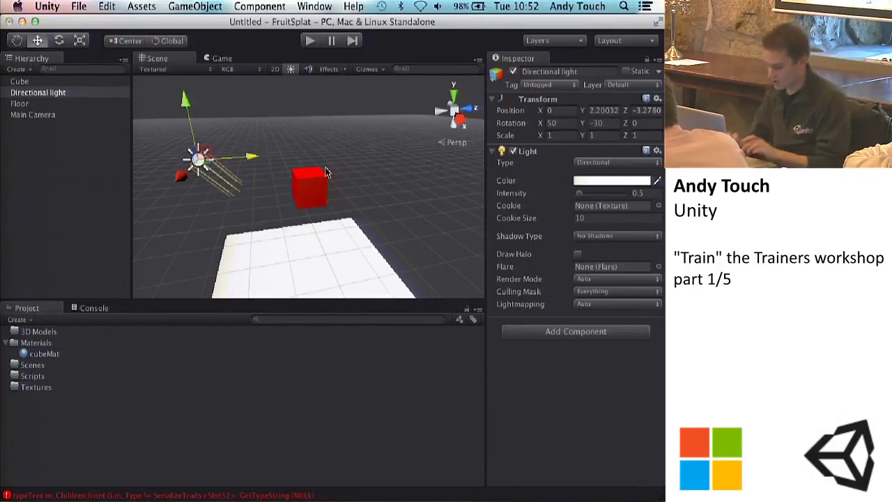
pyautogui.keyDown('alt'); pyautogui.moveTo(237, 154); pyautogui.dragTo(463, 158); pyautogui.keyUp('alt')
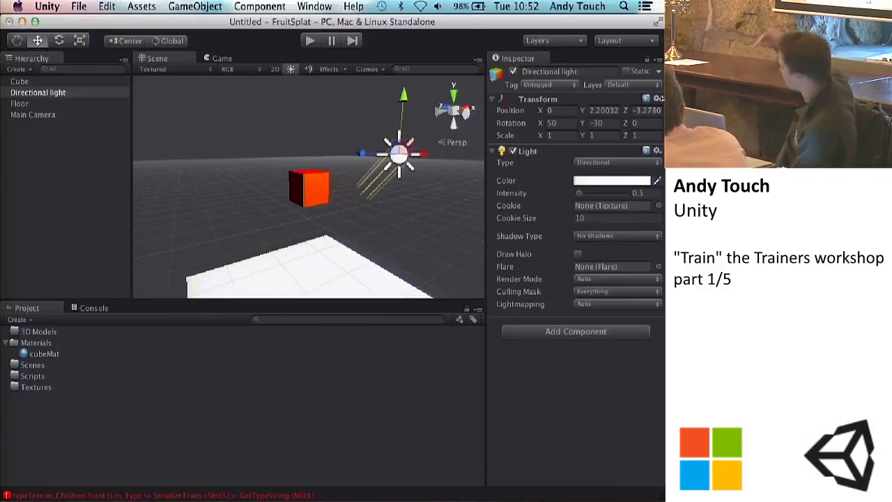
# Frame the cube, then slide the light along Z to sit near it at -3.4987
pyautogui.click(309, 187)
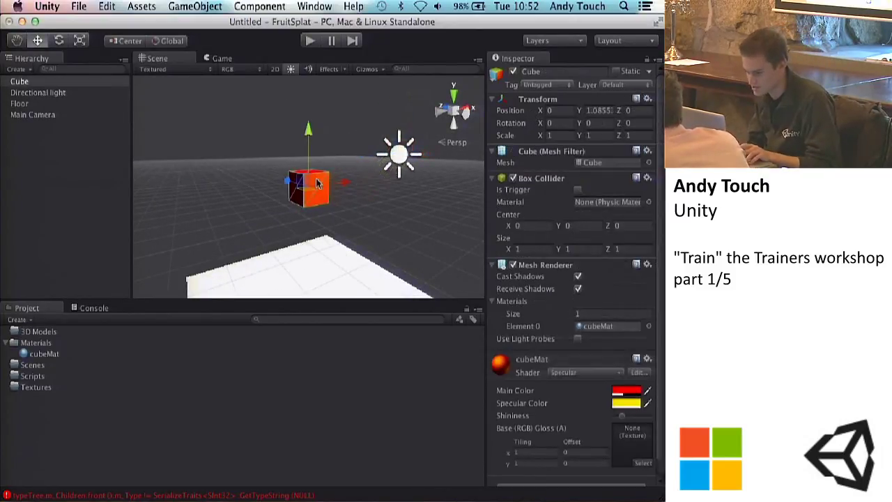
pyautogui.press('f')
pyautogui.moveTo(388, 189)
pyautogui.keyDown('alt'); pyautogui.mouseDown()
pyautogui.moveTo(662, 113)
pyautogui.moveTo(432, 140)
pyautogui.moveTo(290, 189)
pyautogui.moveTo(183, 209)
pyautogui.moveTo(385, 184)
pyautogui.mouseUp(); pyautogui.keyUp('alt')
pyautogui.click(416, 132)
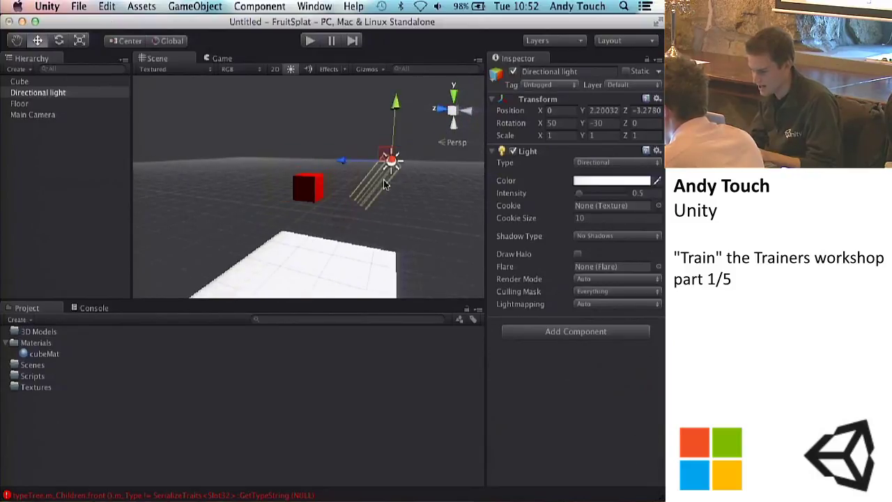
pyautogui.click(60, 40)
pyautogui.click(38, 40)
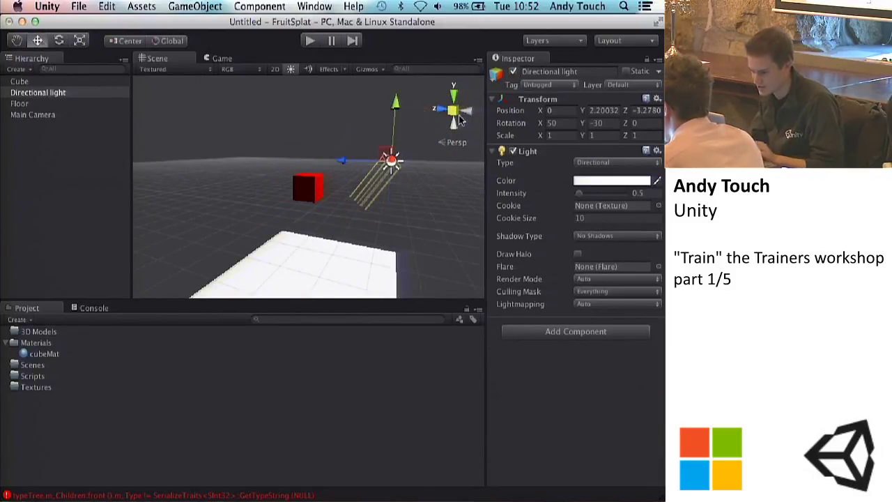
pyautogui.moveTo(344, 161); pyautogui.dragTo(334, 187)
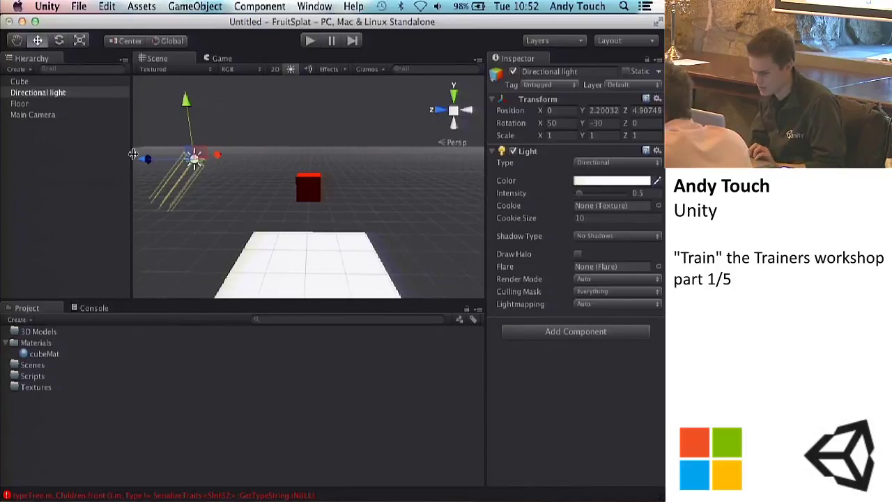
pyautogui.moveTo(142, 163); pyautogui.dragTo(68, 63)
# Rotate the Directional light to a first new angle
pyautogui.click(59, 40)
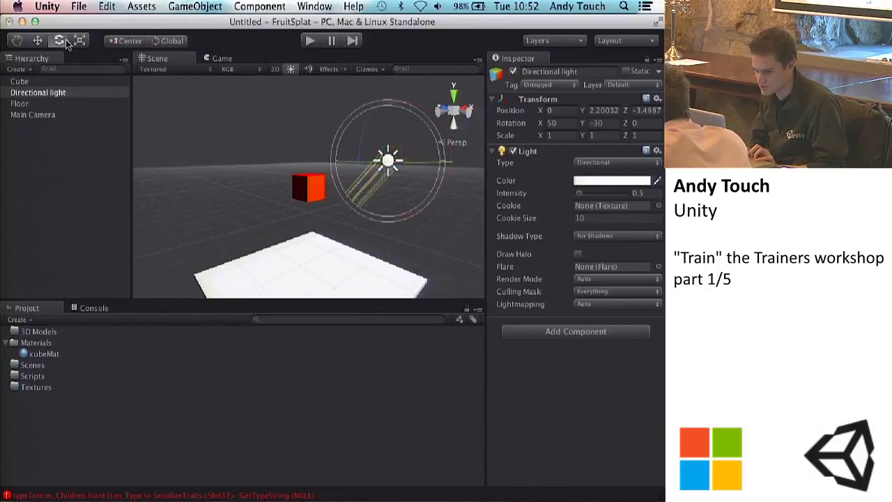
pyautogui.moveTo(423, 136); pyautogui.dragTo(268, 10)
pyautogui.click(249, 123)
pyautogui.keyDown('alt'); pyautogui.moveTo(336, 170); pyautogui.dragTo(312, 215); pyautogui.keyUp('alt')
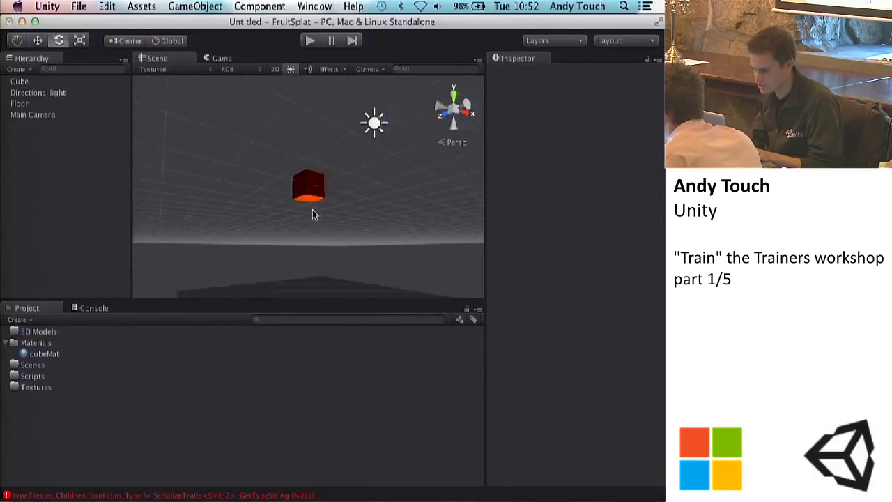
pyautogui.click(375, 123)
pyautogui.keyDown('alt'); pyautogui.moveTo(297, 139); pyautogui.dragTo(266, 236); pyautogui.keyUp('alt')
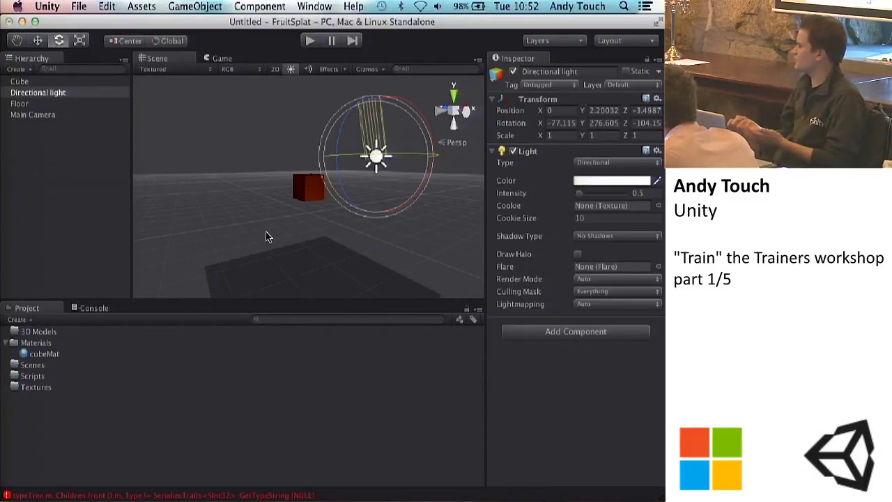
# Re-angle the light to 33.43, 337.65, -200.35 so it shines onto the cube and floor
pyautogui.moveTo(416, 147); pyautogui.dragTo(373, 7)
pyautogui.click(457, 209)
pyautogui.keyDown('alt'); pyautogui.moveTo(454, 223); pyautogui.dragTo(434, 230); pyautogui.keyUp('alt')
pyautogui.scroll(5, 434, 225)
pyautogui.scroll(-2, 435, 225)
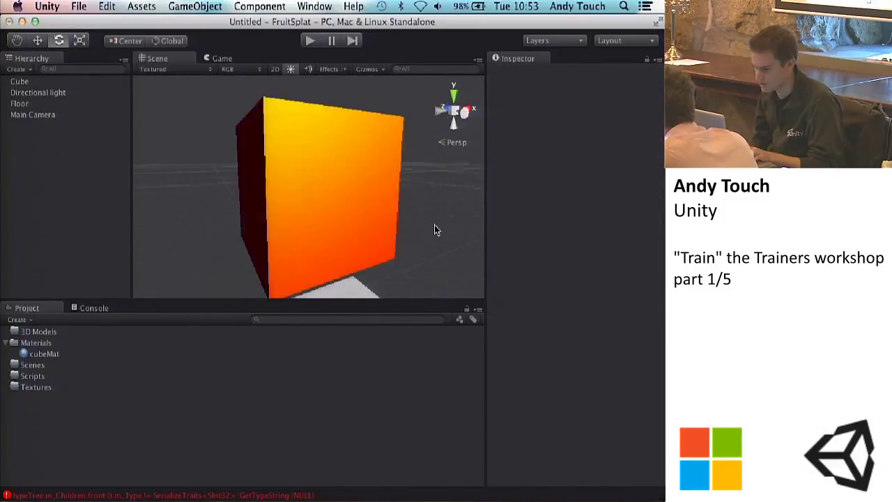
pyautogui.keyDown('alt'); pyautogui.moveTo(347, 159); pyautogui.dragTo(411, 158); pyautogui.keyUp('alt')
pyautogui.keyDown('alt'); pyautogui.moveTo(314, 167); pyautogui.dragTo(248, 154); pyautogui.keyUp('alt')
pyautogui.scroll(-5, 248, 155)
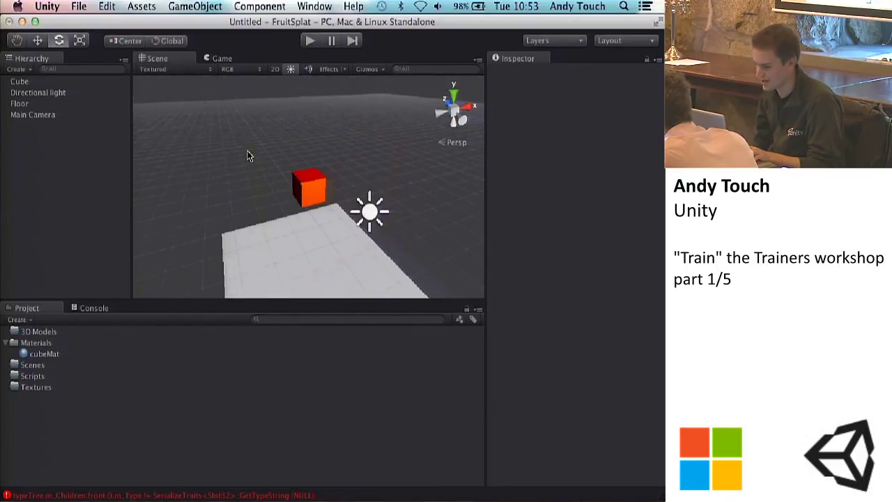
pyautogui.click(18, 95)
pyautogui.keyDown('alt'); pyautogui.moveTo(379, 112); pyautogui.dragTo(265, 110); pyautogui.keyUp('alt')
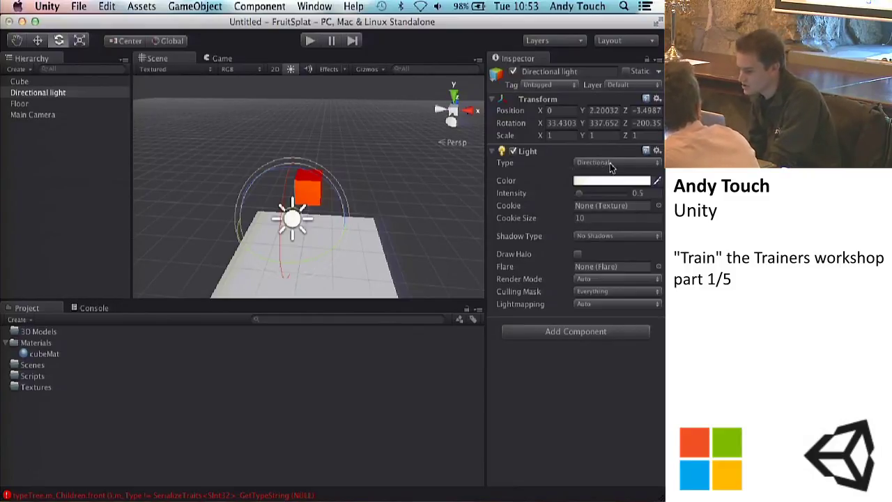
# Change the Directional light's colour to blue (R 0, G 97, B 255)
pyautogui.click(586, 181)
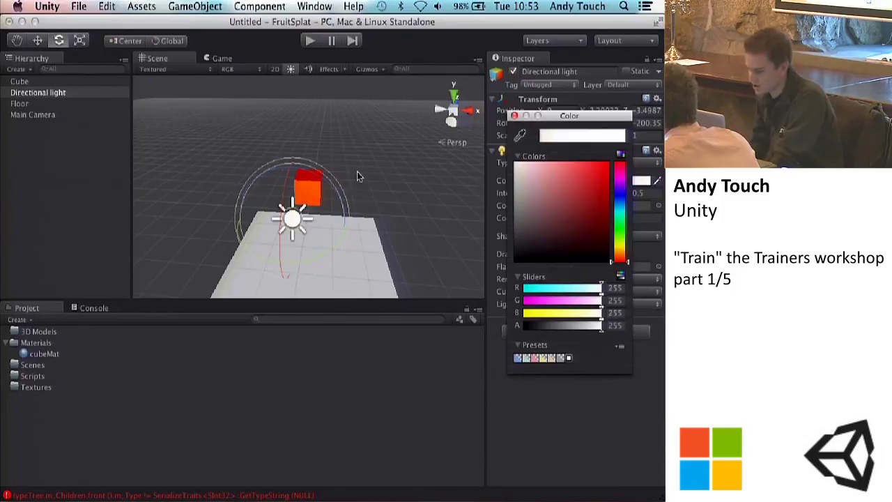
pyautogui.moveTo(547, 209); pyautogui.dragTo(653, 127)
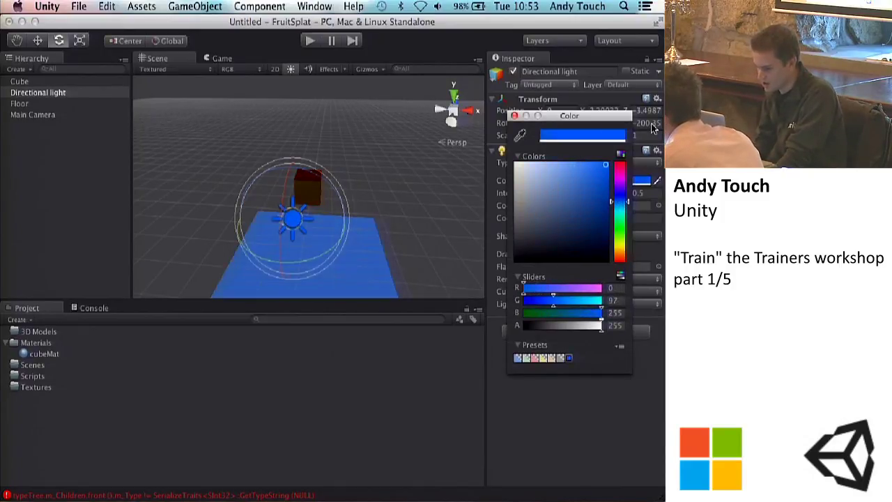
pyautogui.click(338, 157)
pyautogui.click(361, 156)
pyautogui.click(307, 183)
pyautogui.keyDown('alt'); pyautogui.moveTo(372, 177); pyautogui.dragTo(364, 187); pyautogui.keyUp('alt')
pyautogui.scroll(5, 363, 188)
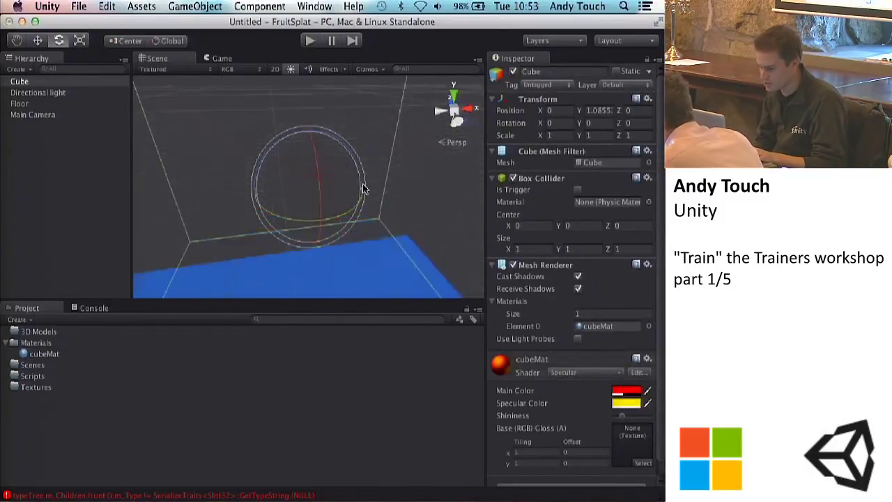
pyautogui.scroll(-5, 363, 188)
pyautogui.click(453, 185)
pyautogui.keyDown('alt'); pyautogui.moveTo(454, 185); pyautogui.dragTo(465, 158); pyautogui.keyUp('alt')
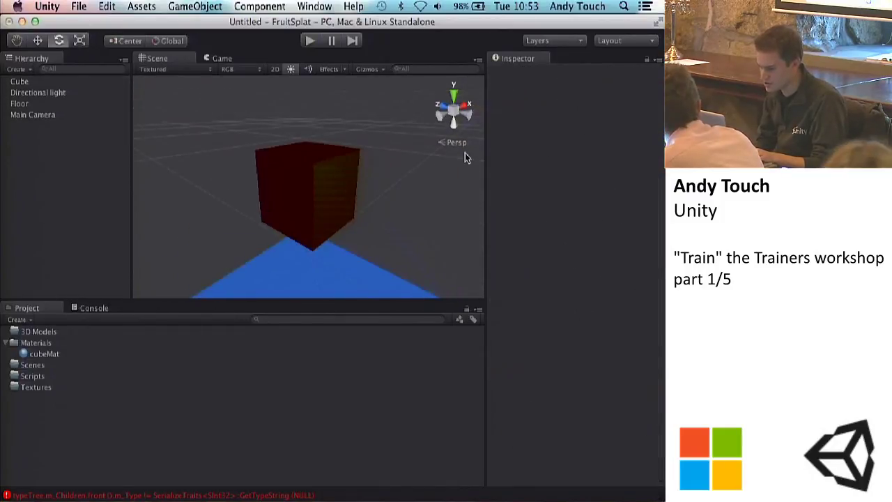
pyautogui.scroll(-5, 465, 158)
pyautogui.click(307, 240)
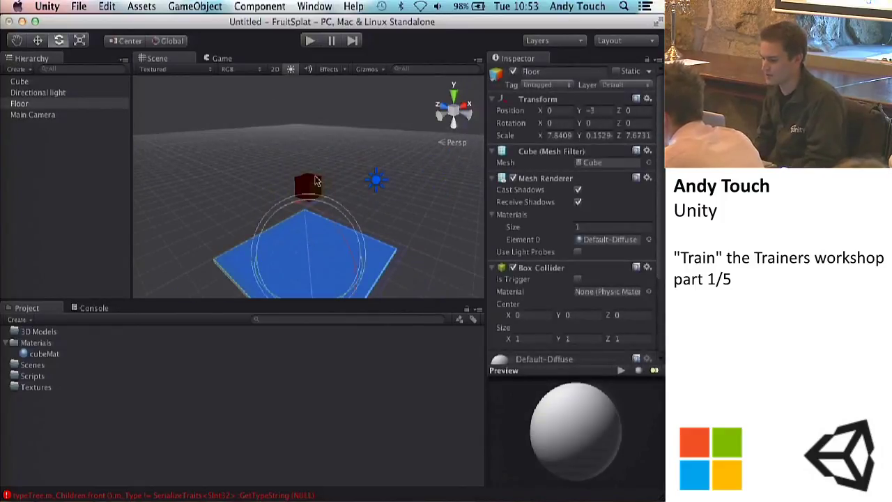
pyautogui.click(374, 179)
pyautogui.click(303, 249)
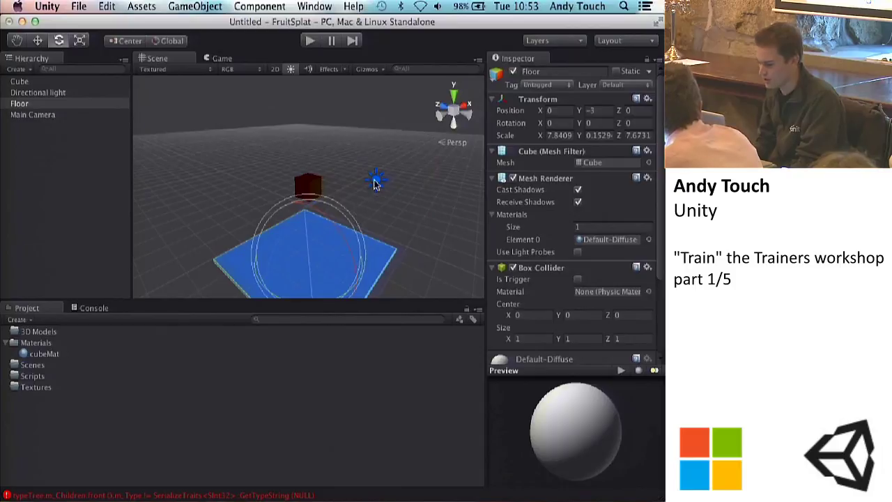
pyautogui.click(374, 181)
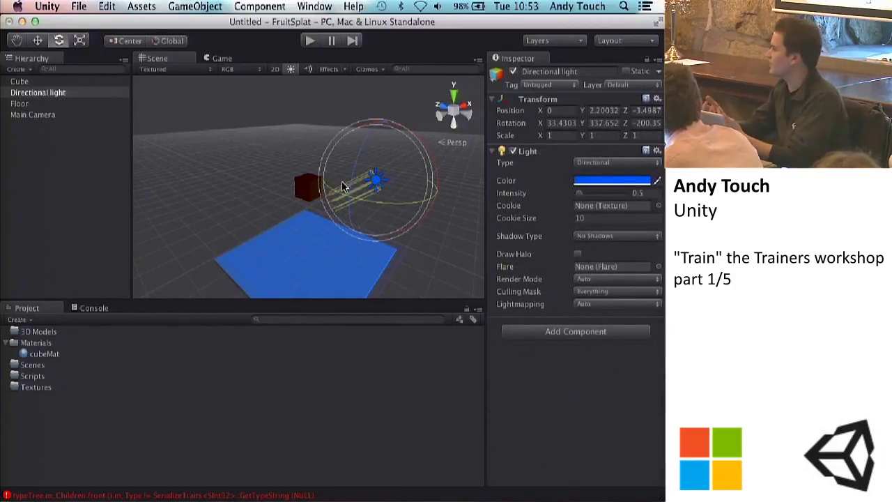
pyautogui.scroll(5, 311, 196)
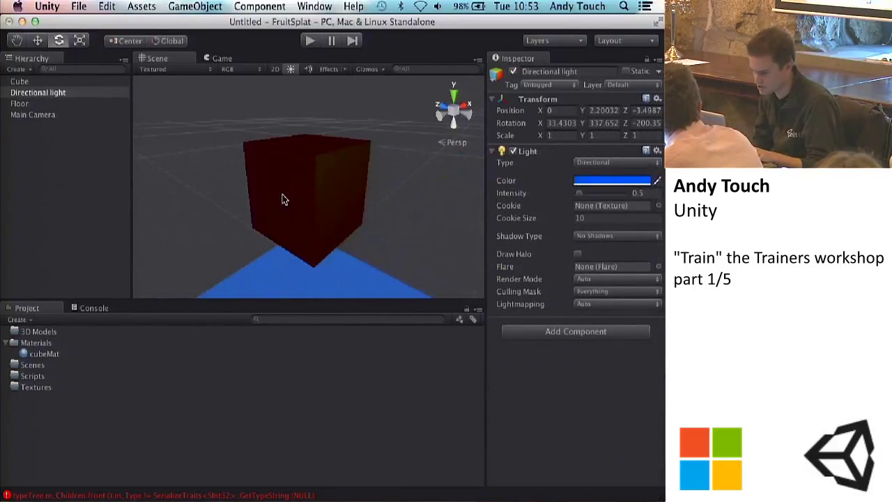
# Set the directional light's colour back to white and raise its intensity
pyautogui.scroll(-5, 283, 198)
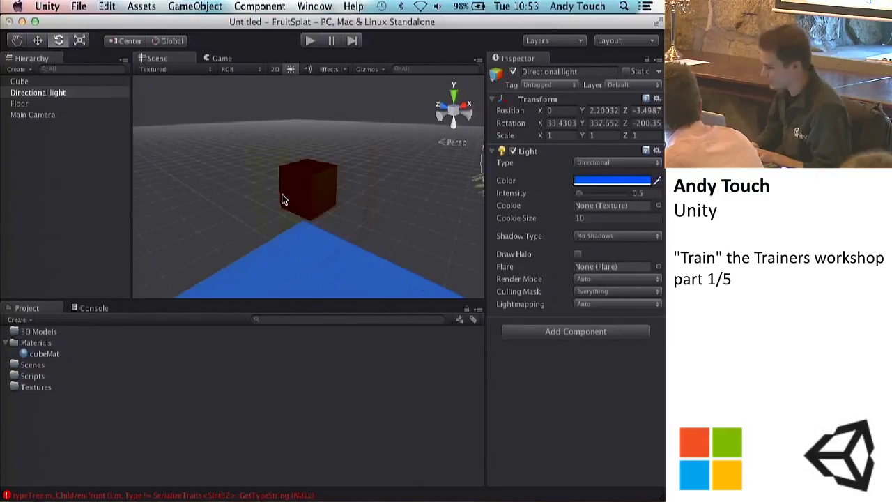
pyautogui.click(590, 180)
pyautogui.moveTo(563, 193); pyautogui.dragTo(457, 108)
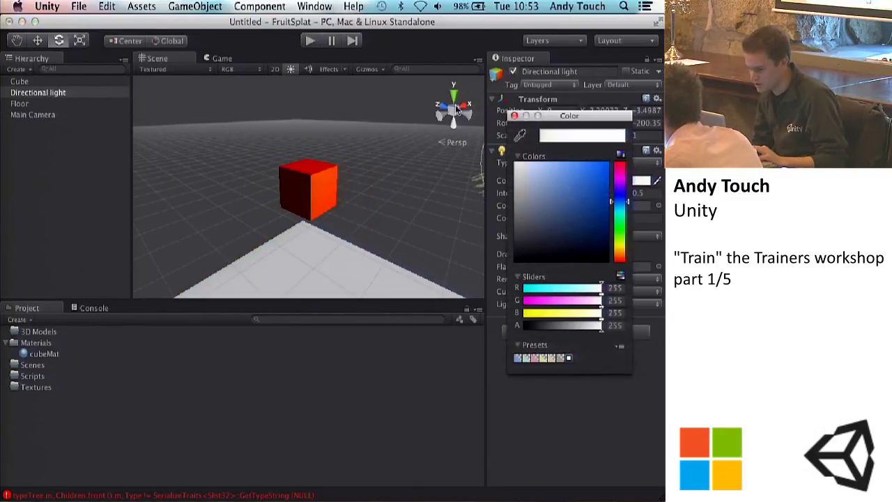
pyautogui.click(514, 116)
pyautogui.moveTo(584, 196); pyautogui.dragTo(623, 195)
# Lower the directional light's intensity to 0.6 and view the lit cube from a low side angle
pyautogui.click(370, 210)
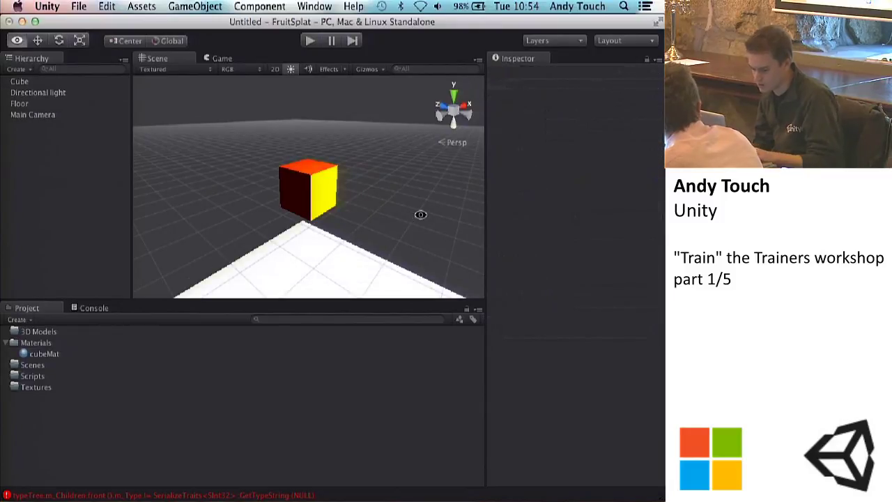
pyautogui.click(469, 105)
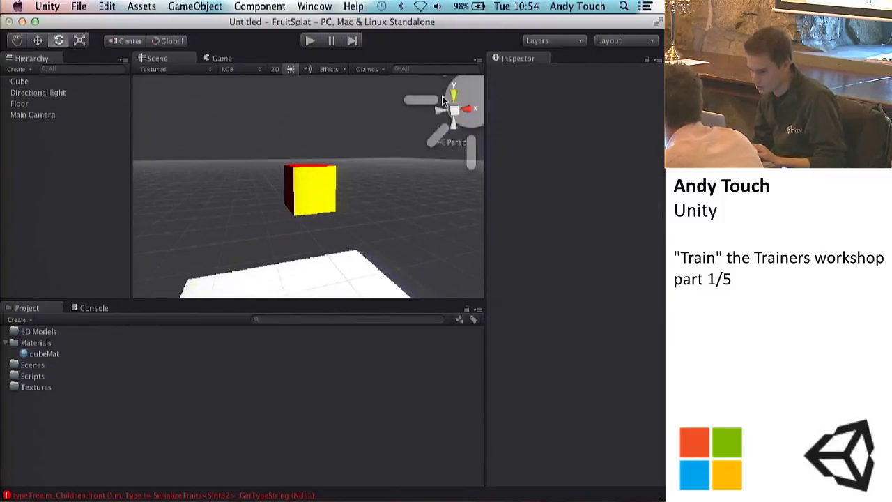
pyautogui.click(27, 93)
pyautogui.moveTo(622, 200); pyautogui.dragTo(581, 198)
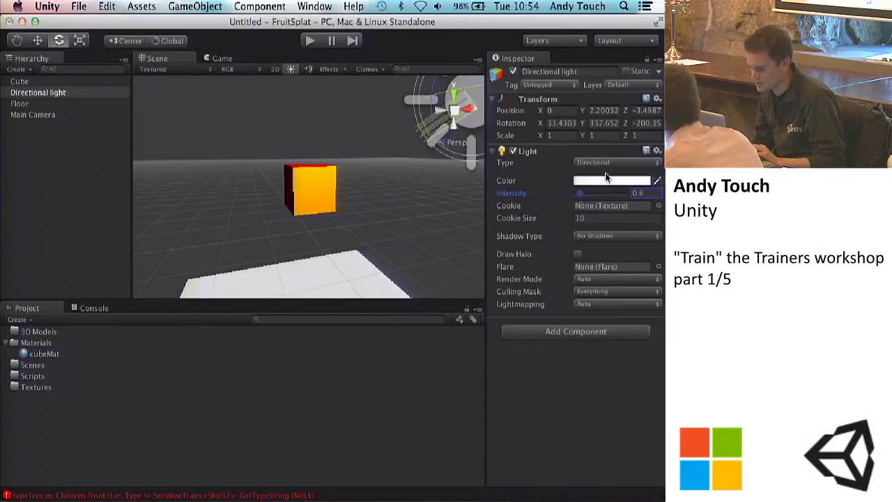
pyautogui.moveTo(412, 213)
pyautogui.keyDown('alt'); pyautogui.mouseDown()
pyautogui.moveTo(304, 265)
pyautogui.moveTo(282, 230)
pyautogui.moveTo(418, 224)
pyautogui.mouseUp(); pyautogui.keyUp('alt')
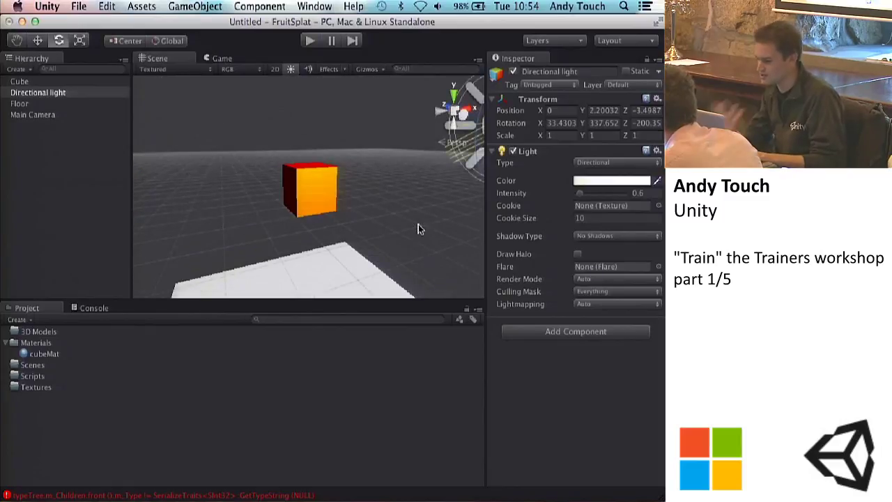
# Give the directional light Hard Shadows and tilt it so the cube casts a shadow
pyautogui.click(609, 237)
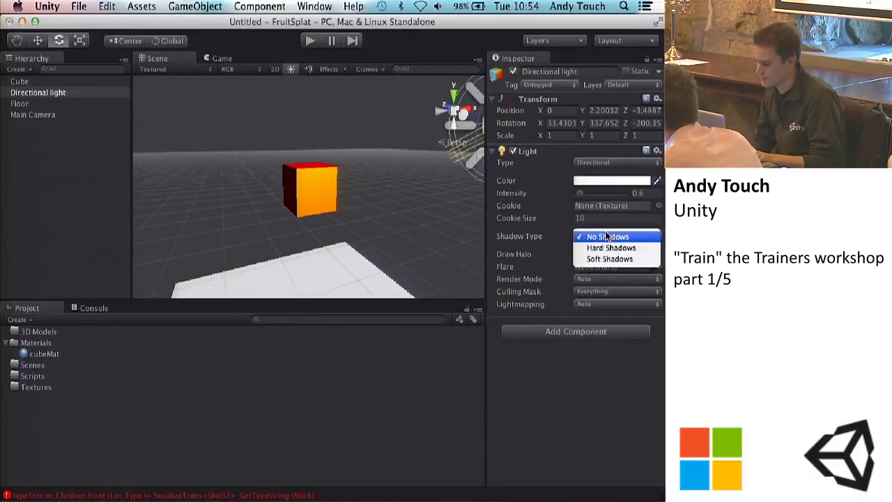
pyautogui.click(604, 247)
pyautogui.keyDown('alt'); pyautogui.moveTo(462, 248); pyautogui.dragTo(380, 230); pyautogui.keyUp('alt')
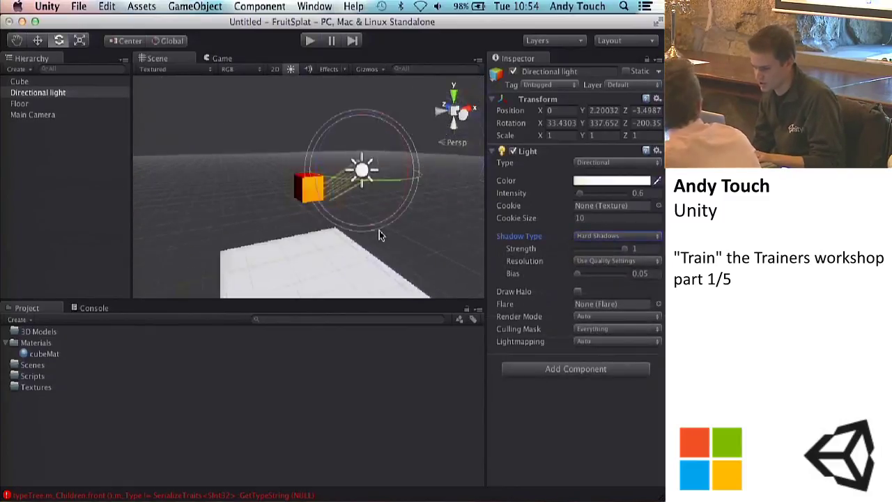
pyautogui.moveTo(391, 159); pyautogui.dragTo(342, 85)
# Inspect the directional light, Cube and Floor in turn, then reselect the light
pyautogui.click(468, 201)
pyautogui.keyDown('alt'); pyautogui.moveTo(468, 200); pyautogui.dragTo(514, 206); pyautogui.keyUp('alt')
pyautogui.click(396, 179)
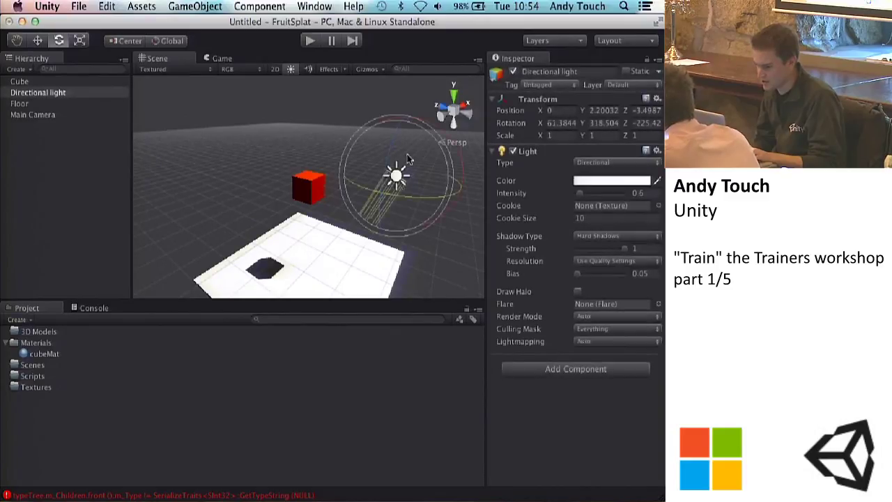
pyautogui.click(310, 187)
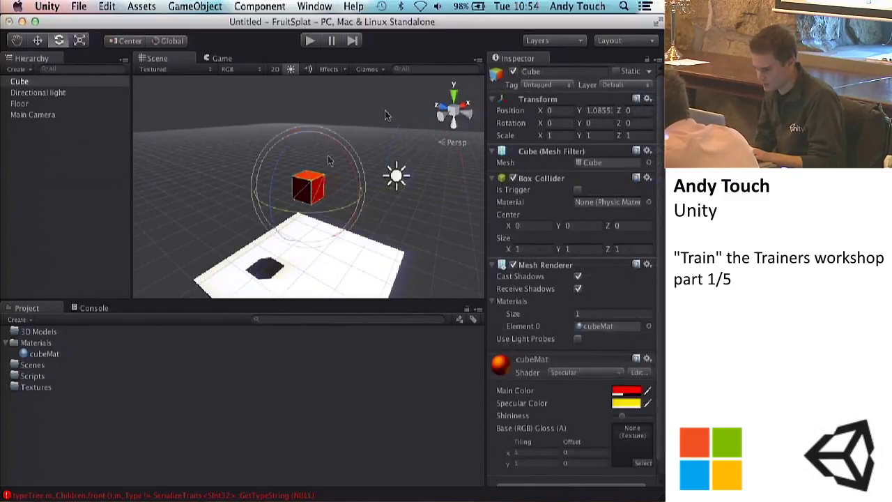
pyautogui.click(257, 275)
pyautogui.click(402, 195)
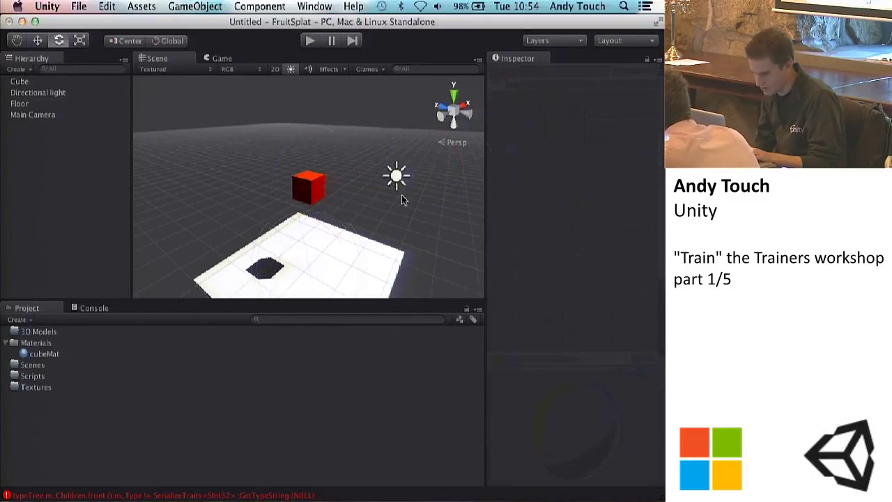
pyautogui.click(307, 186)
pyautogui.click(394, 176)
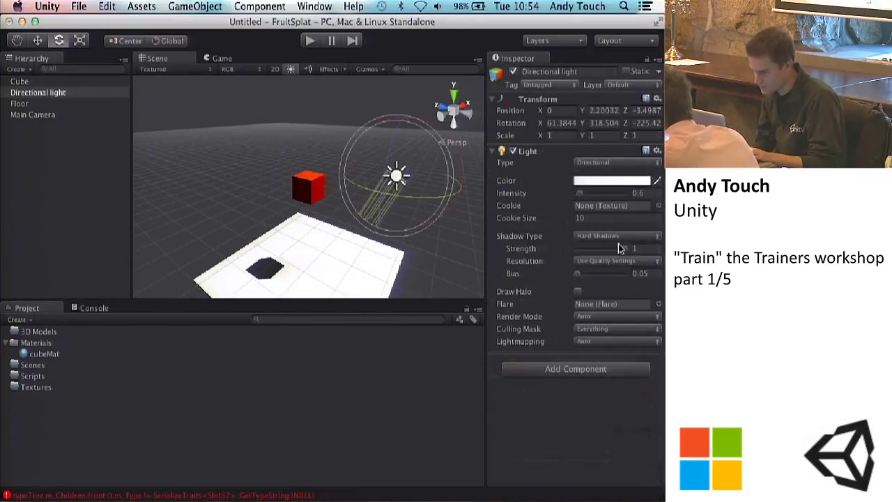
# Trial Soft Shadows with lowered softness, then return the light to Hard Shadows
pyautogui.click(603, 236)
pyautogui.click(601, 248)
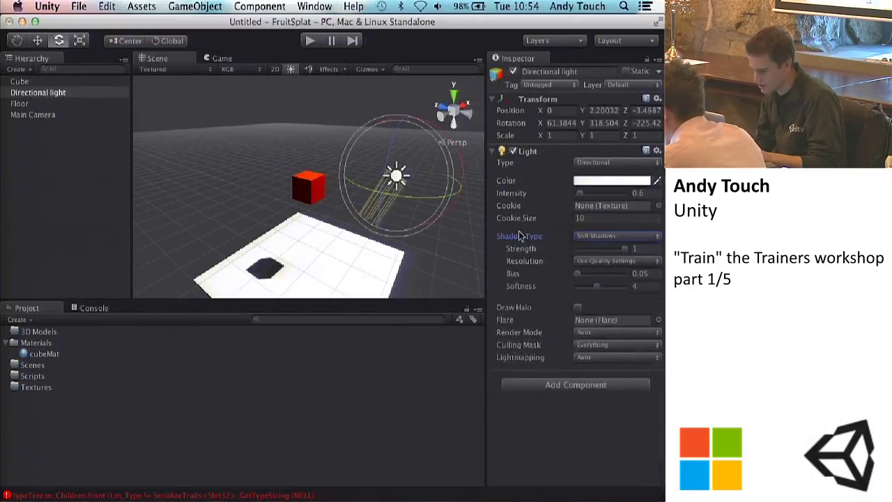
pyautogui.click(603, 235)
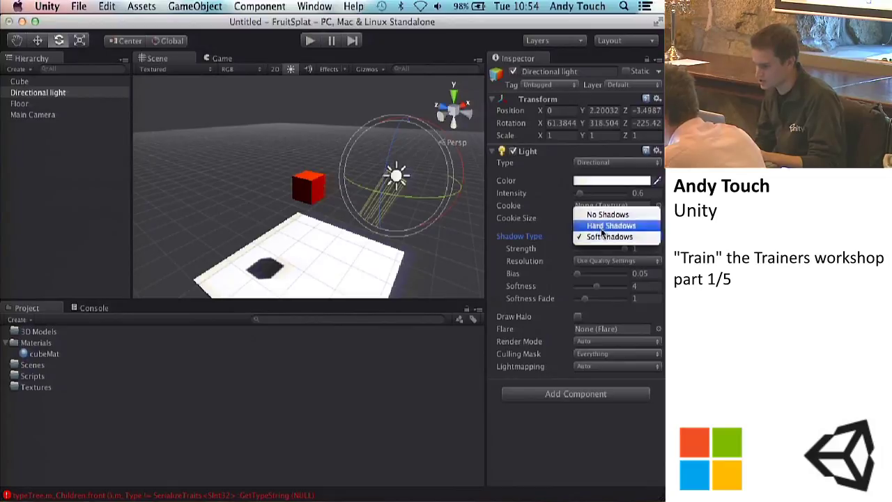
pyautogui.click(601, 226)
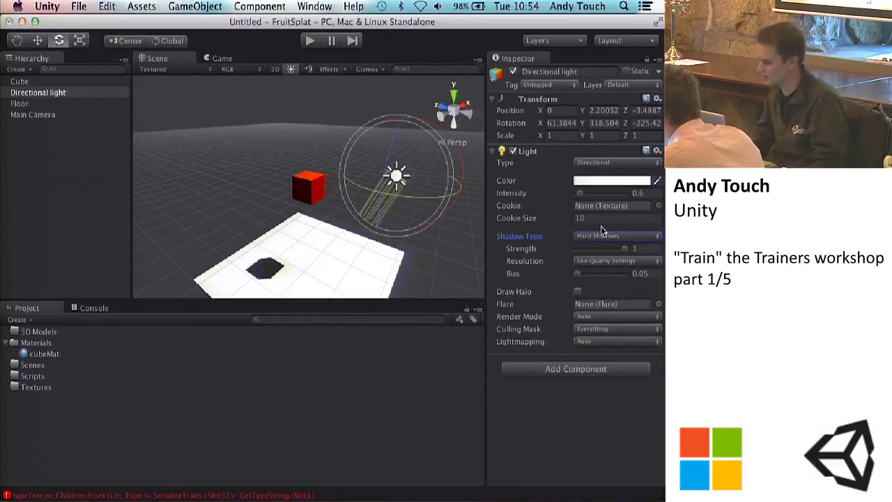
pyautogui.click(597, 236)
pyautogui.click(598, 246)
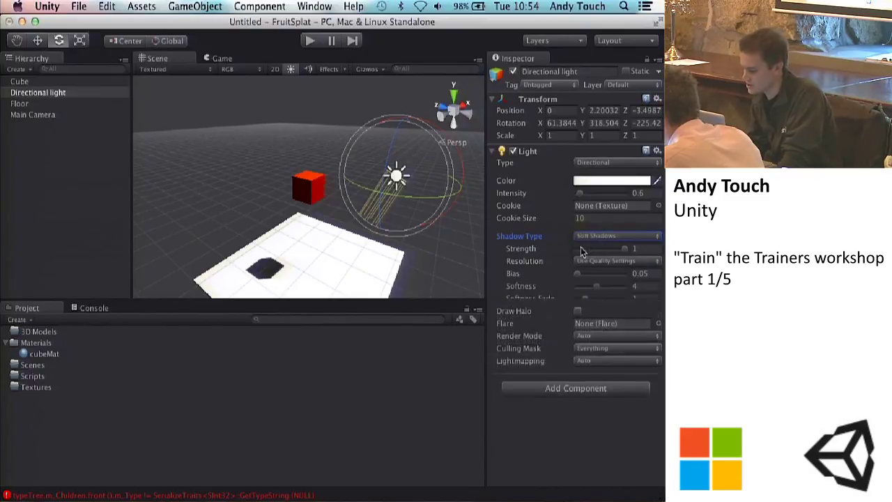
pyautogui.moveTo(597, 286); pyautogui.dragTo(589, 290)
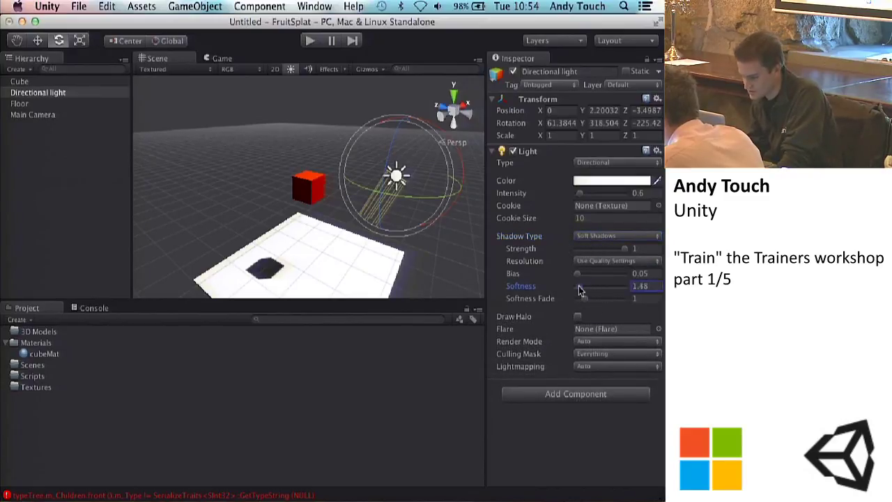
pyautogui.click(597, 236)
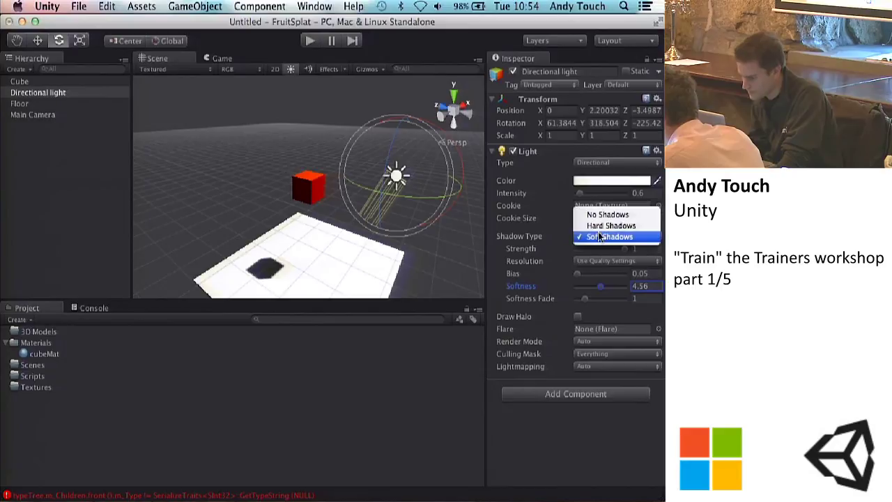
pyautogui.click(598, 227)
# Turn on Draw Halo for the directional light
pyautogui.click(577, 292)
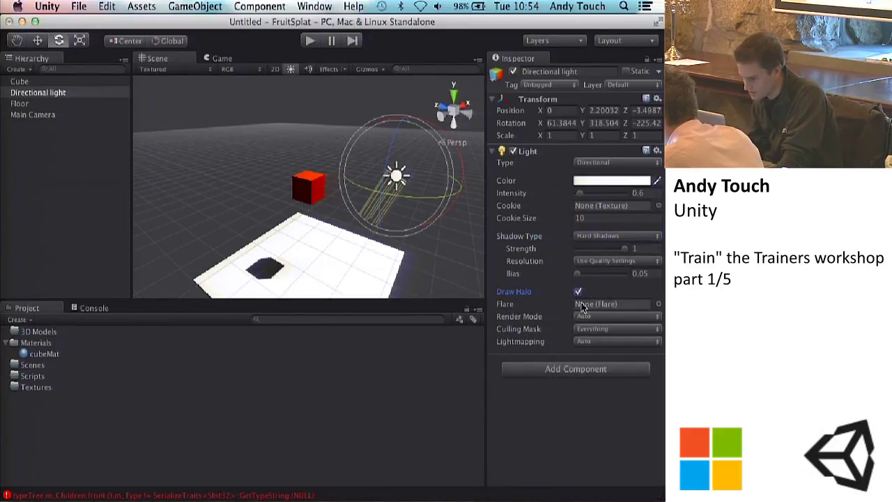
pyautogui.scroll(-3, 383, 193)
pyautogui.scroll(3, 384, 193)
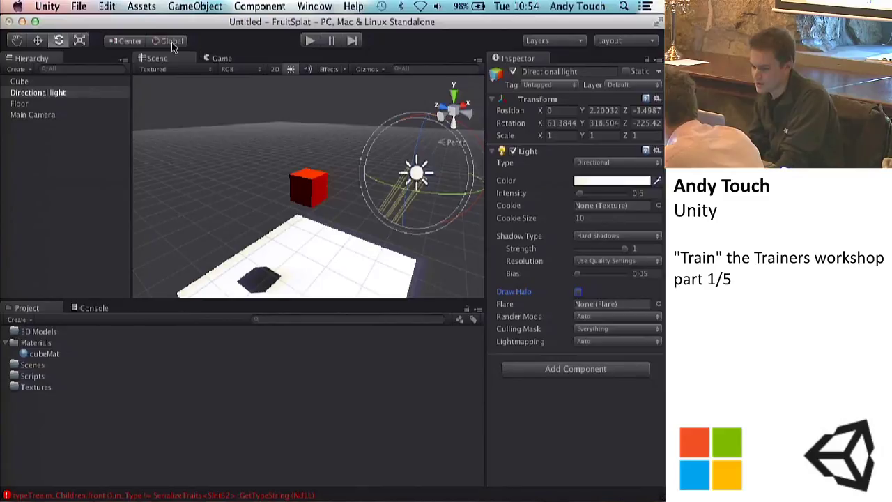
pyautogui.click(598, 164)
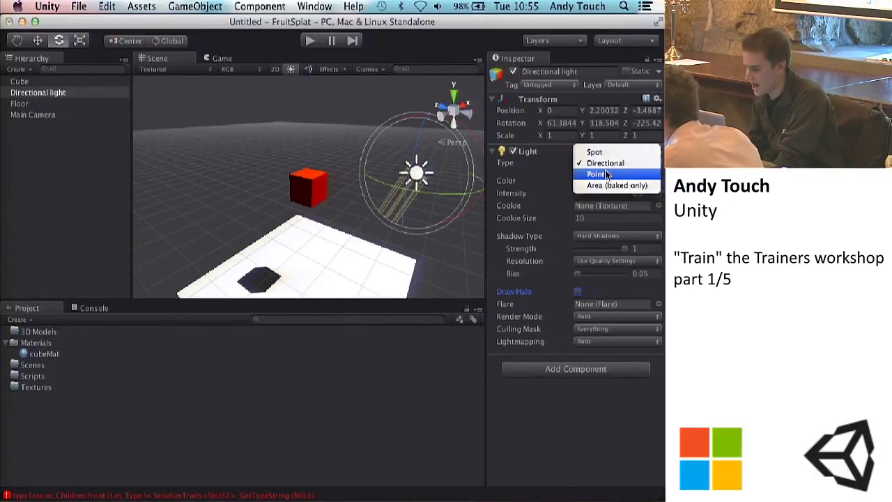
# Make the light a Point light and frame the view on it with the Move tool active
pyautogui.click(596, 174)
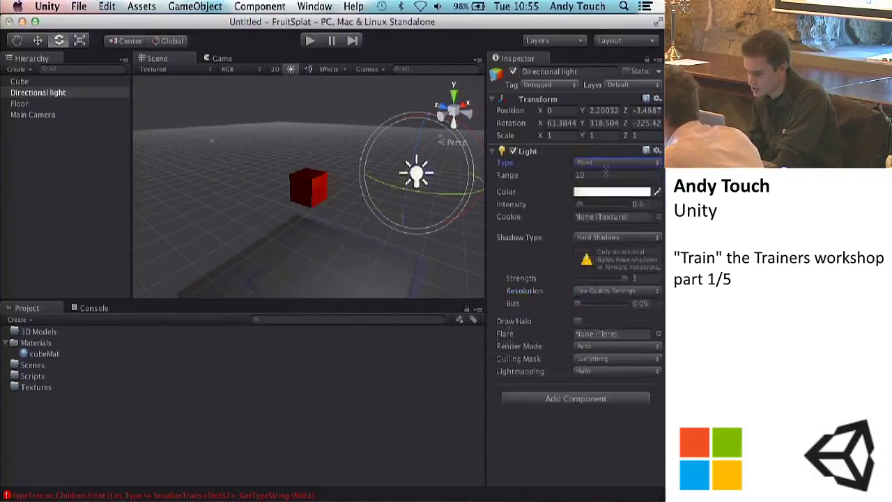
pyautogui.scroll(-5, 390, 176)
pyautogui.click(37, 42)
pyautogui.scroll(3, 325, 200)
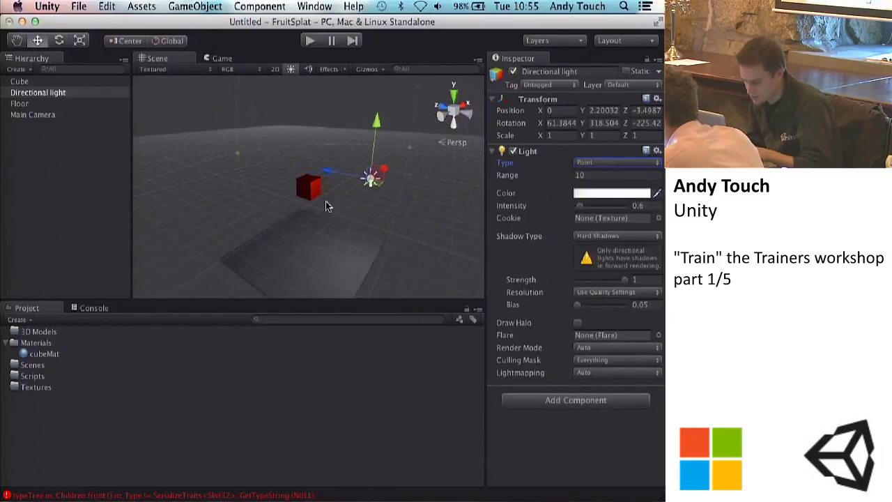
pyautogui.press('f')
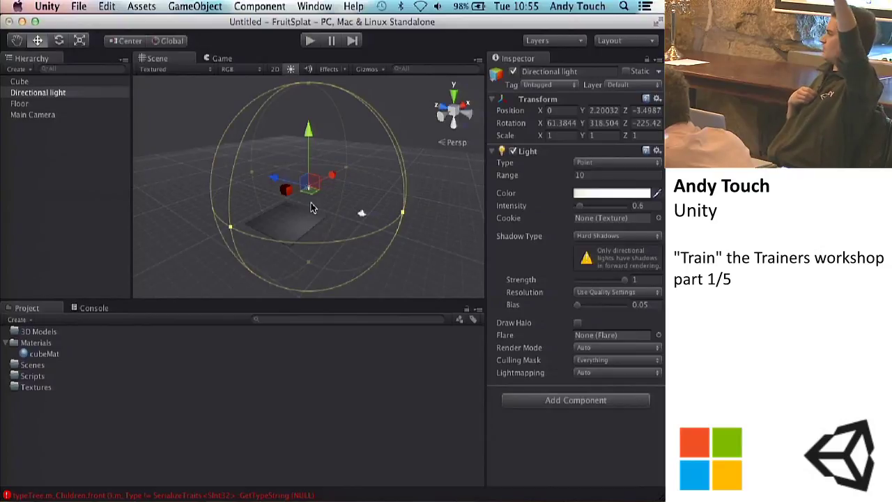
# Switch the light to Directional and back to Point
pyautogui.scroll(2, 312, 208)
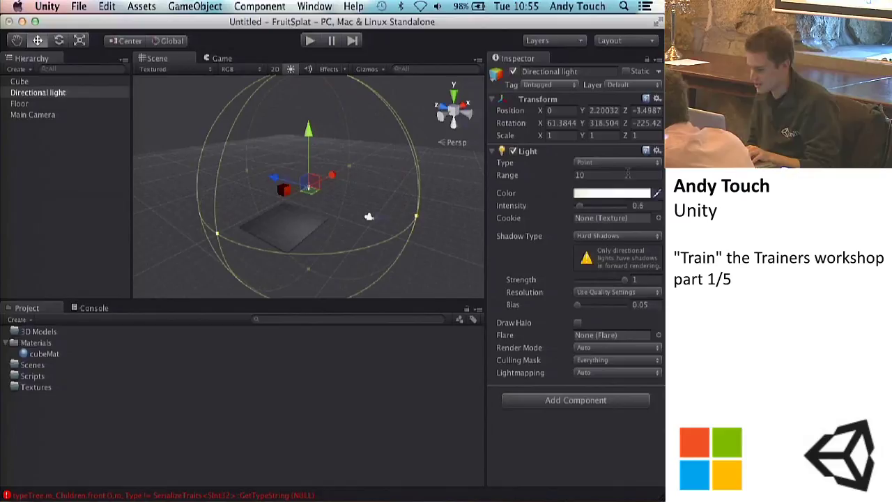
pyautogui.click(607, 163)
pyautogui.click(599, 152)
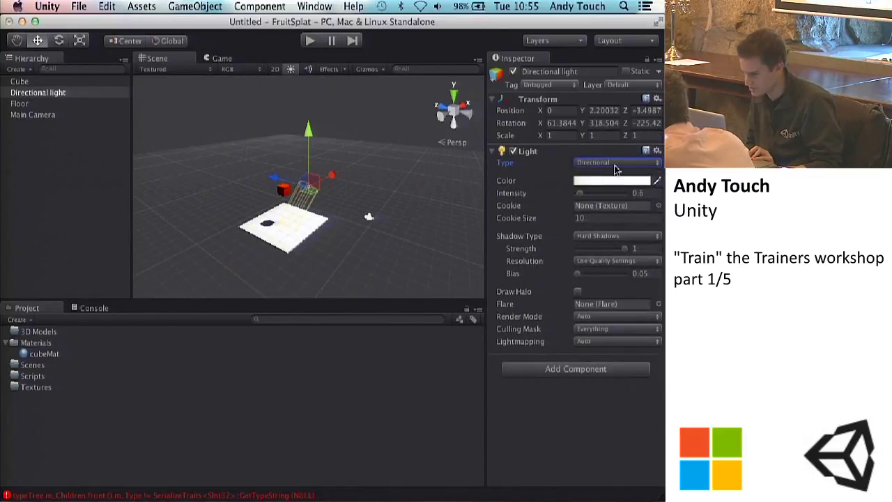
pyautogui.click(616, 164)
pyautogui.click(598, 174)
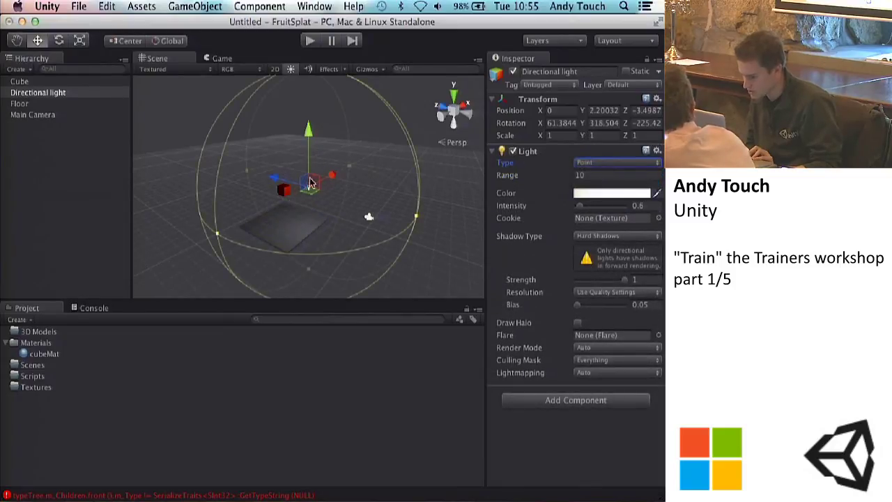
# Set the point light's Range to 1 and reselect the light in the scene
pyautogui.click(604, 174)
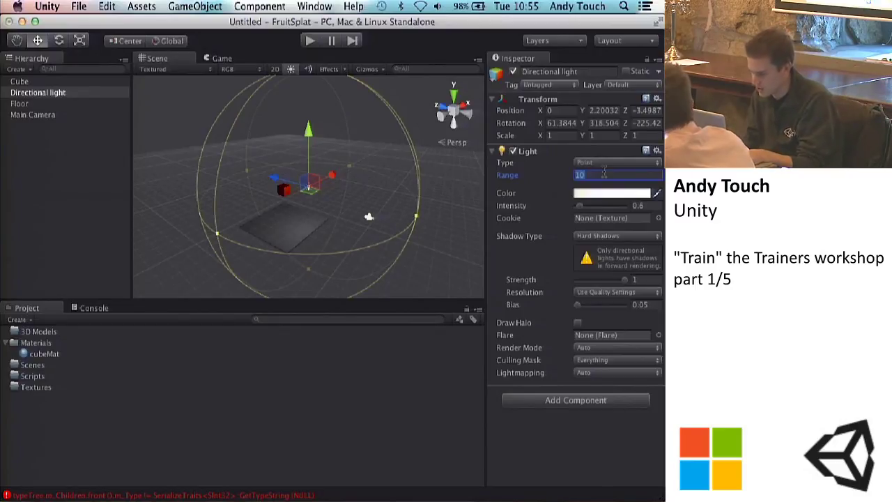
pyautogui.write('1')
pyautogui.click(43, 94)
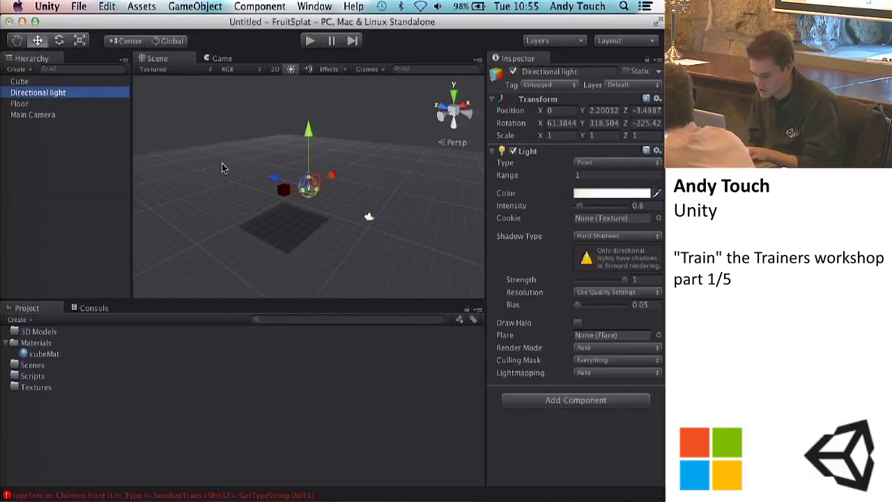
pyautogui.scroll(2, 223, 164)
pyautogui.scroll(3, 336, 199)
pyautogui.click(434, 193)
pyautogui.click(302, 188)
# Set the point light's Range to 50, then change it to 20
pyautogui.keyDown('alt'); pyautogui.moveTo(269, 171); pyautogui.dragTo(300, 118); pyautogui.keyUp('alt')
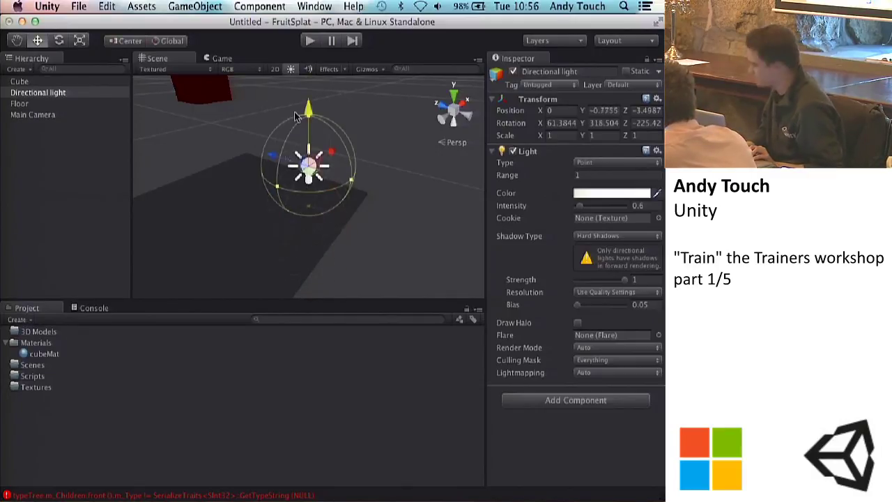
pyautogui.click(587, 175)
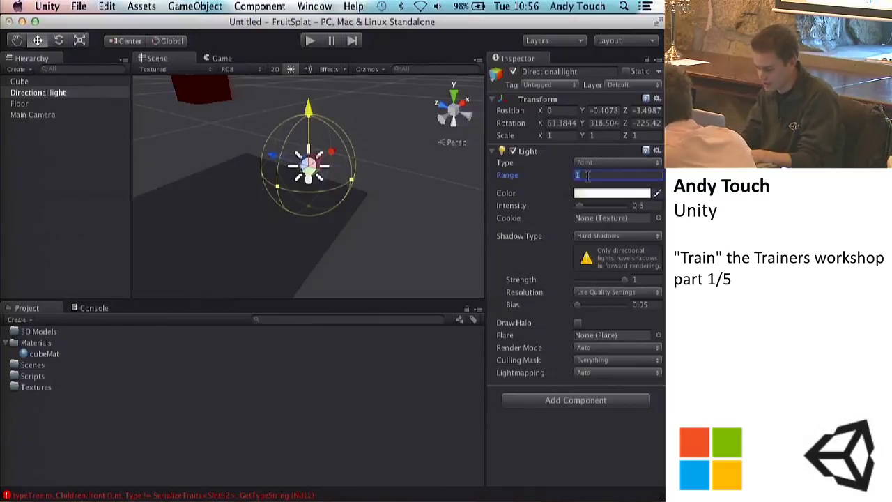
pyautogui.write('50')
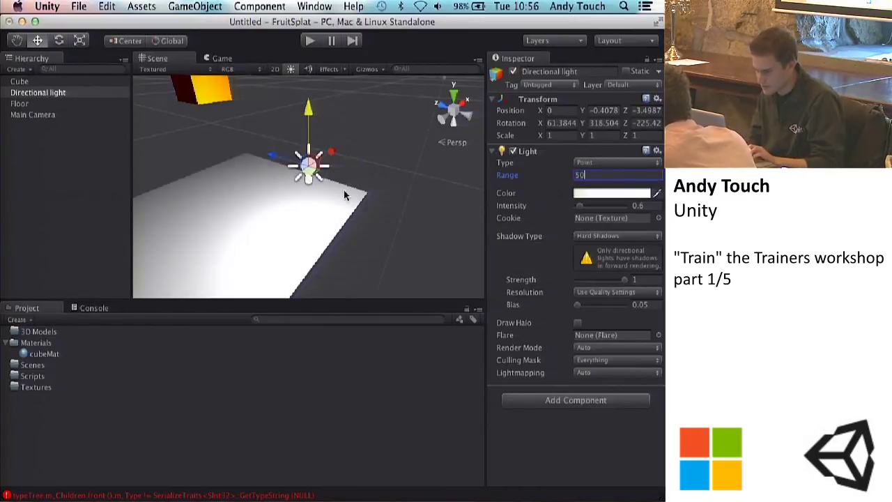
pyautogui.scroll(-5, 343, 189)
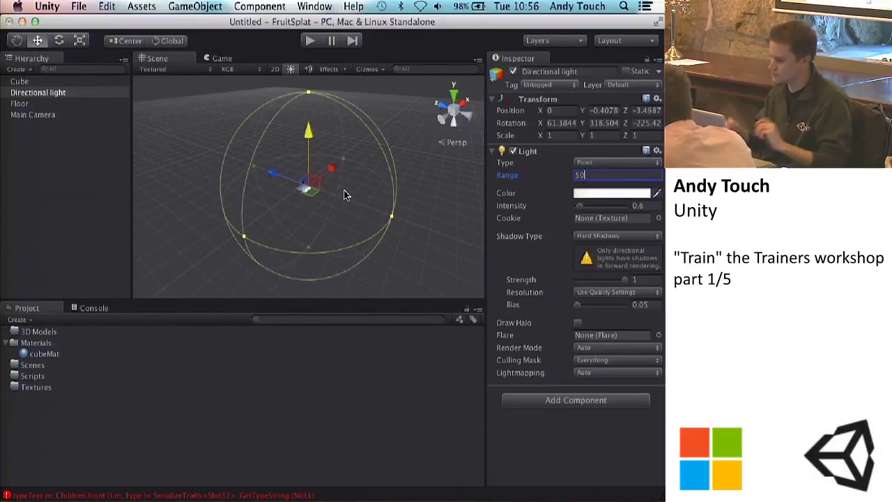
pyautogui.scroll(5, 343, 189)
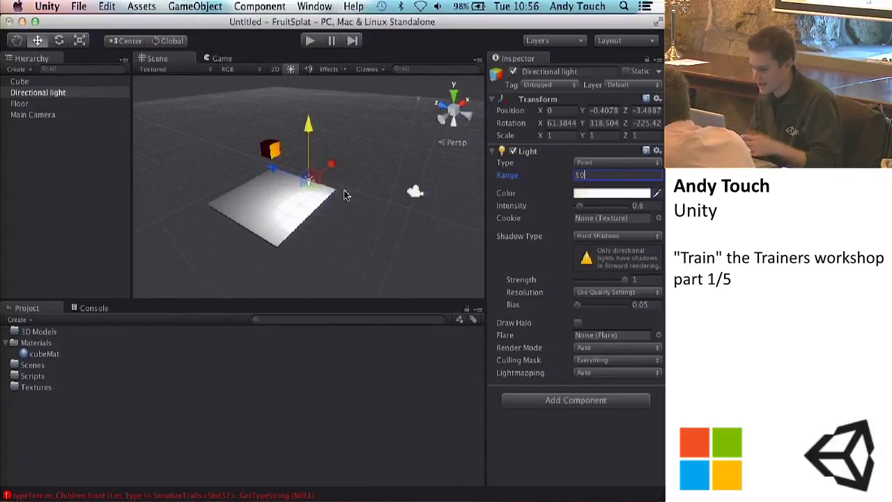
pyautogui.press('BackSpace')
pyautogui.press('BackSpace')
pyautogui.write('20')
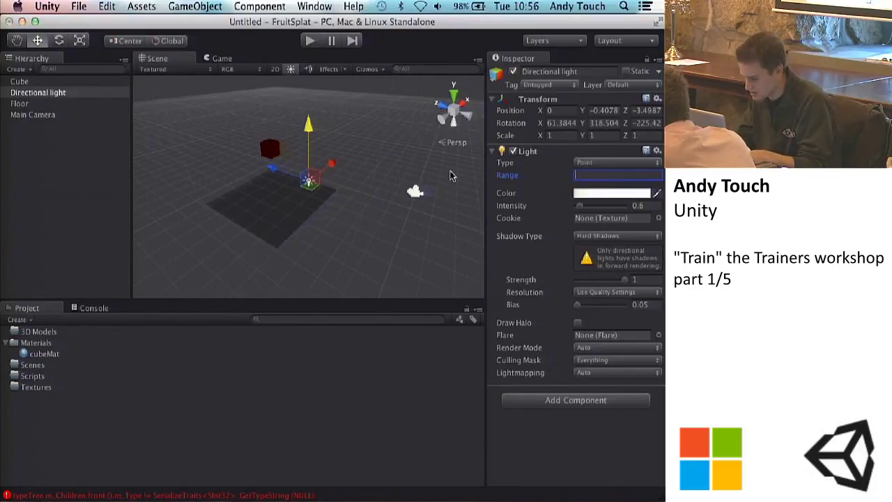
# Adjust the light's intensity and inspect the Floor, Cube and light
pyautogui.moveTo(580, 206)
pyautogui.mouseDown()
pyautogui.moveTo(585, 218)
pyautogui.moveTo(577, 219)
pyautogui.mouseUp()
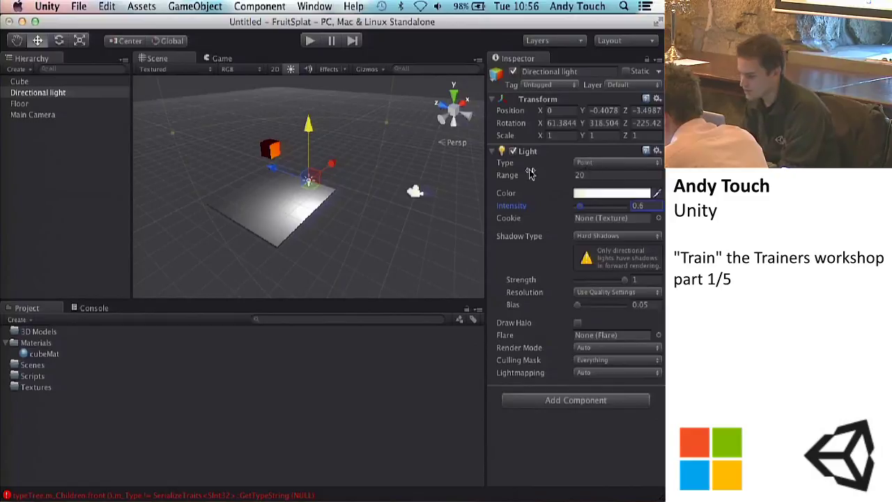
pyautogui.scroll(5, 385, 184)
pyautogui.click(264, 218)
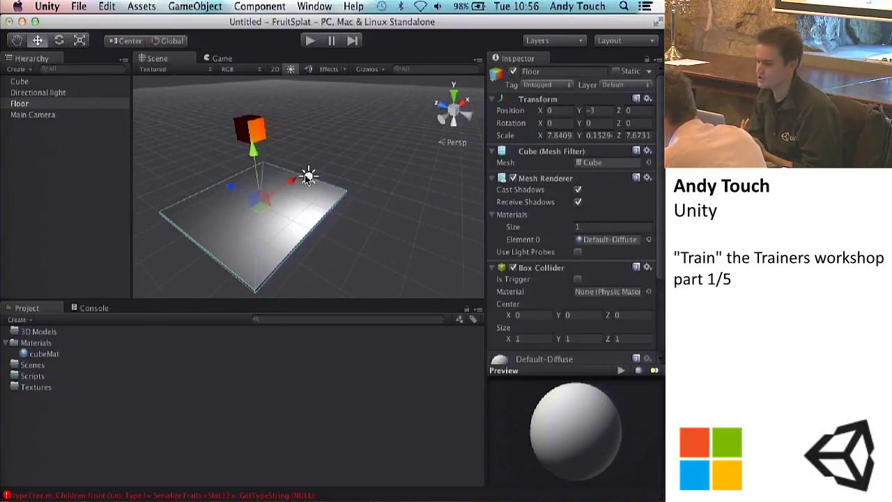
pyautogui.click(257, 129)
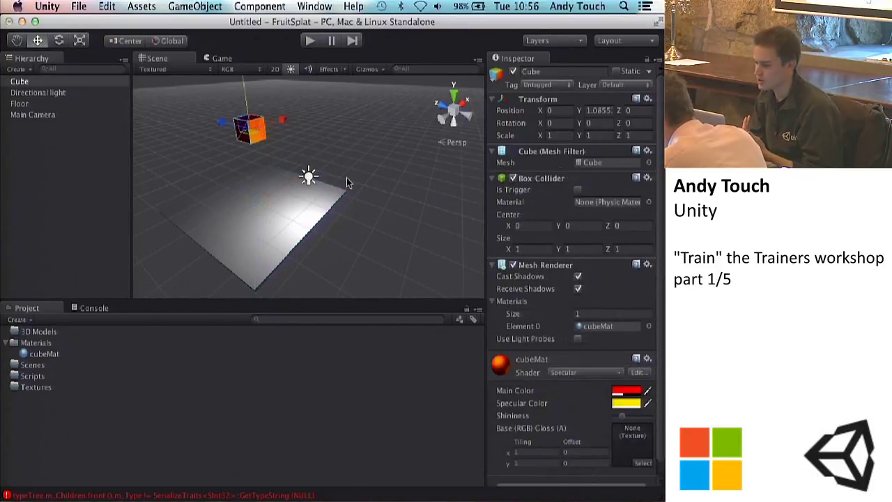
pyautogui.click(309, 176)
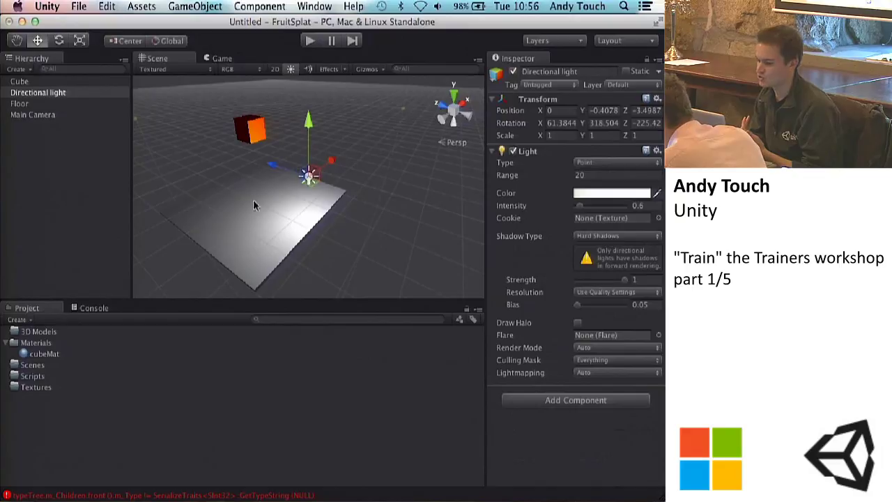
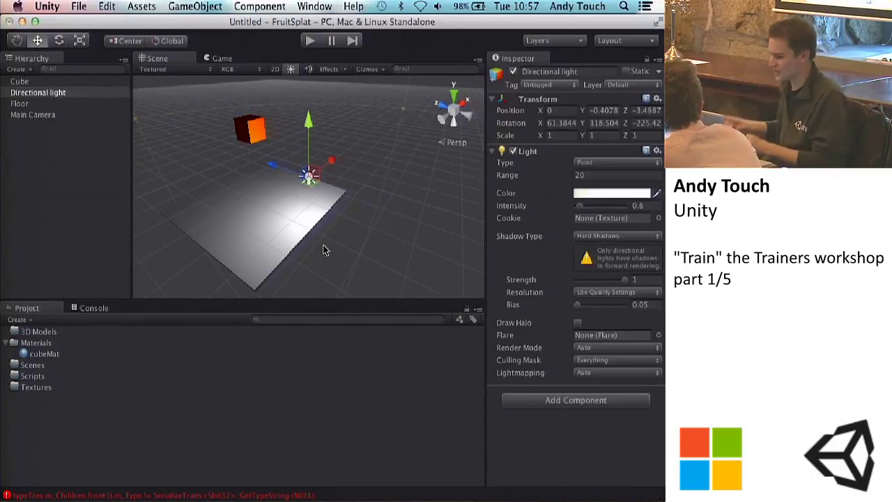
# Move the Directional light forward to Z -2.7558 and change it to a Spot light
pyautogui.moveTo(273, 168); pyautogui.dragTo(260, 163)
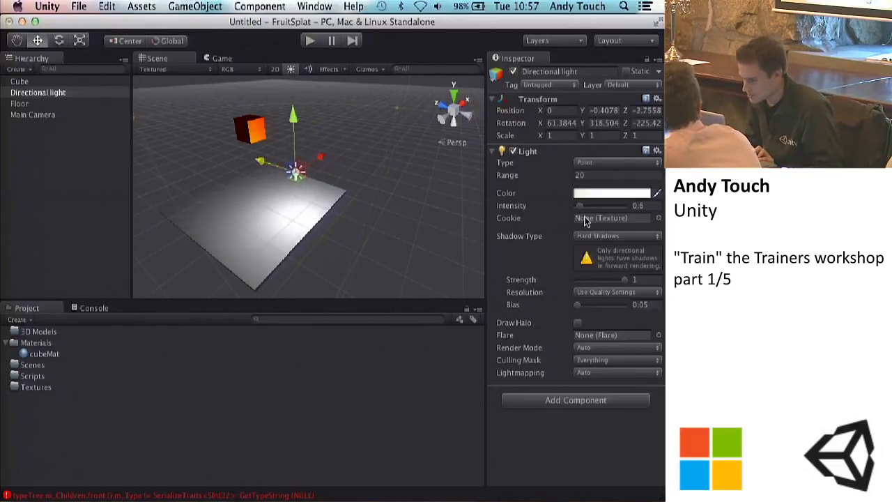
pyautogui.click(596, 163)
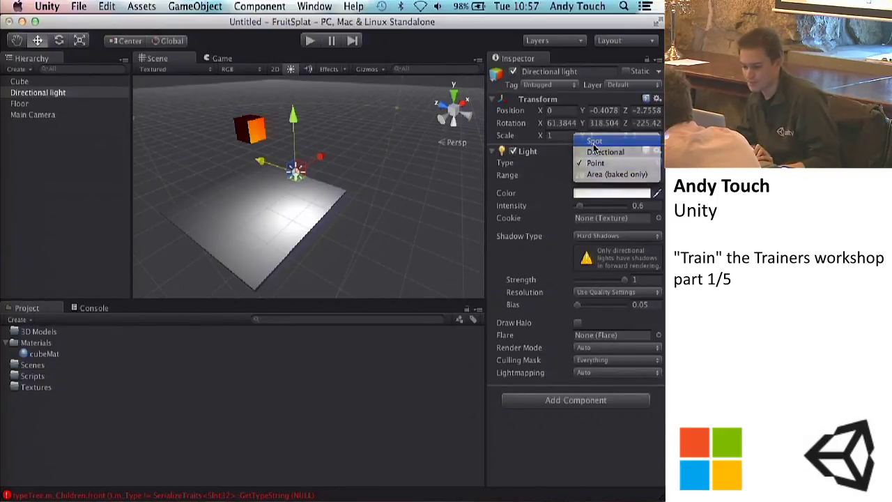
pyautogui.click(595, 142)
pyautogui.moveTo(318, 175)
pyautogui.keyDown('alt'); pyautogui.mouseDown()
pyautogui.moveTo(369, 172)
pyautogui.moveTo(318, 181)
pyautogui.mouseUp(); pyautogui.keyUp('alt')
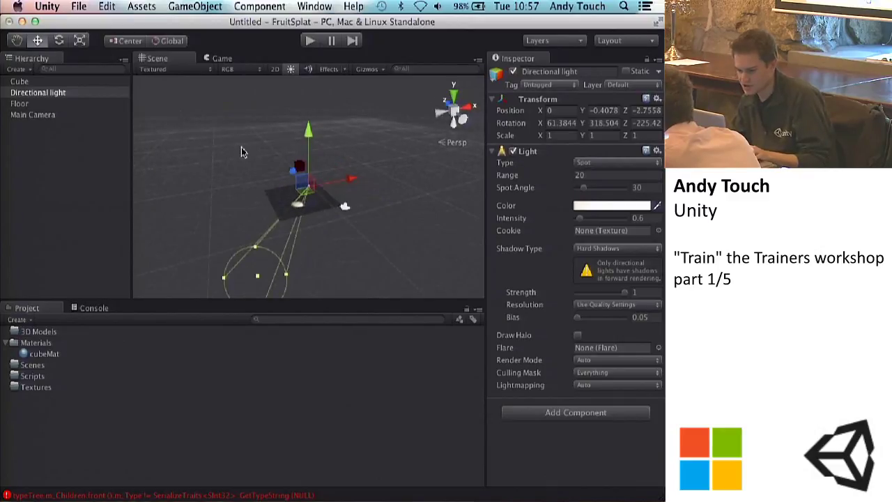
pyautogui.scroll(3, 319, 183)
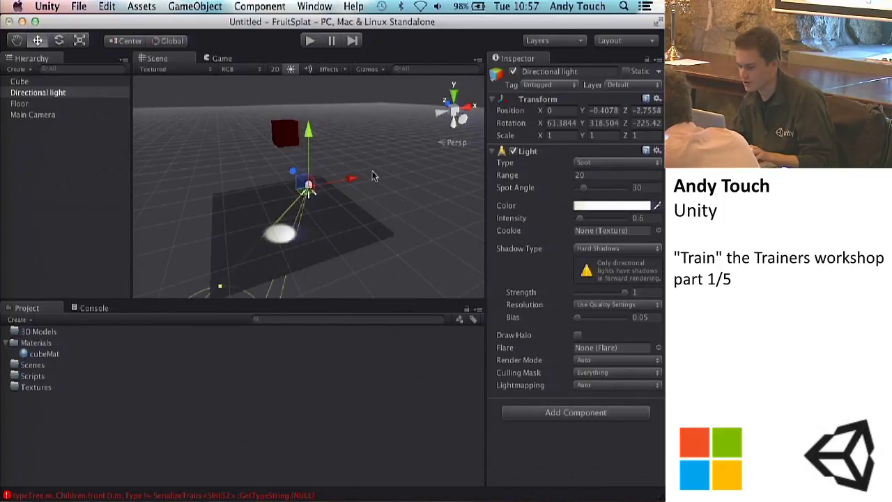
# Briefly try the Point light type, then return the light to Spot
pyautogui.click(582, 163)
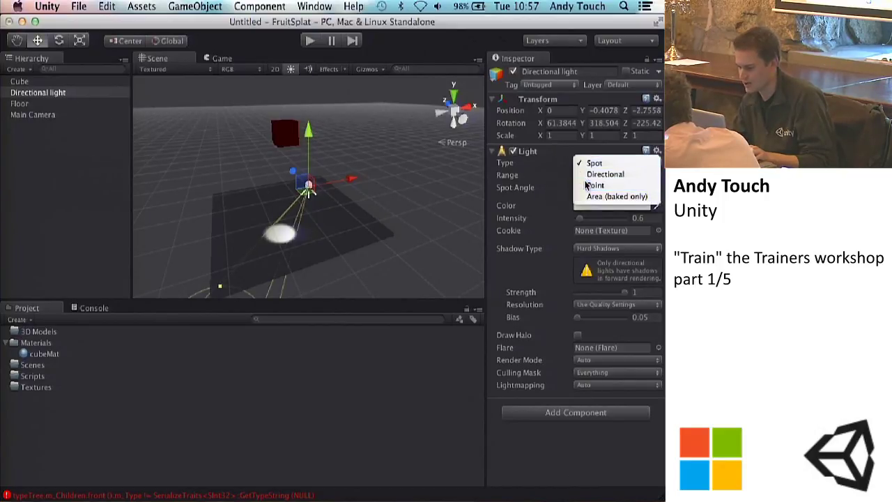
pyautogui.click(586, 184)
pyautogui.click(589, 164)
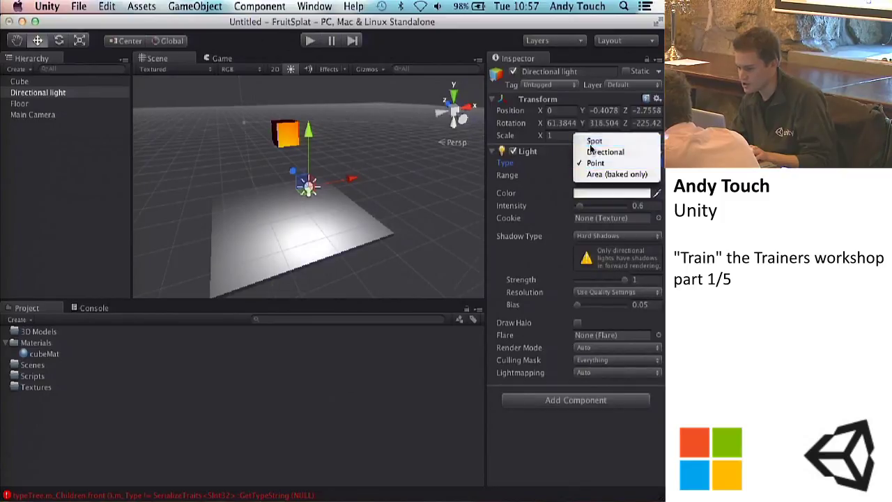
pyautogui.click(593, 142)
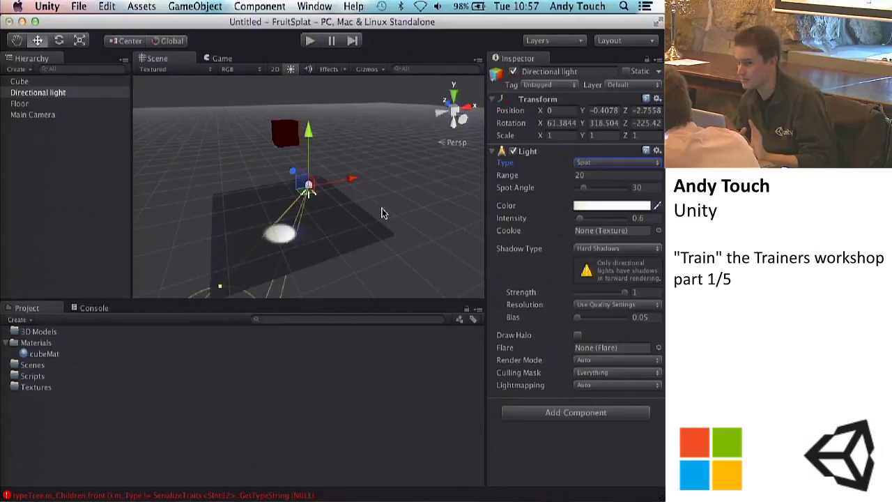
# Drag the cone handles to set Range 9.784291 and Spot Angle 51.5566
pyautogui.scroll(-5, 323, 191)
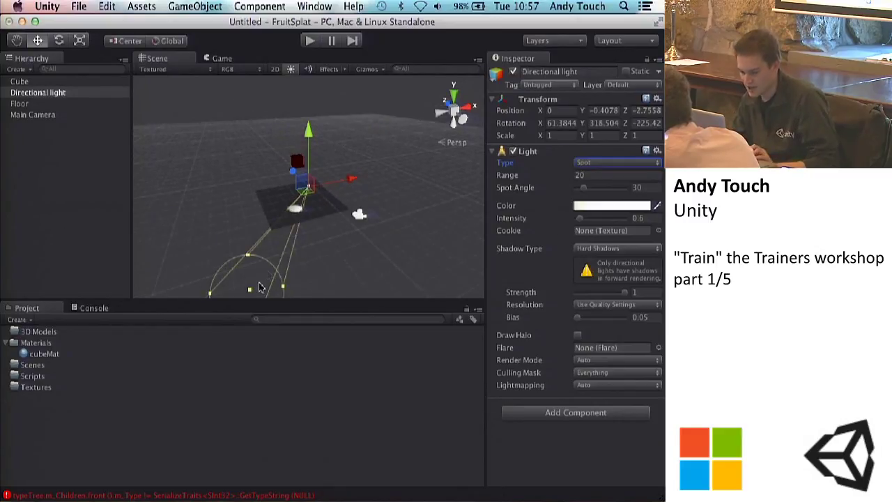
pyautogui.moveTo(250, 290); pyautogui.dragTo(235, 237)
pyautogui.scroll(1, 283, 283)
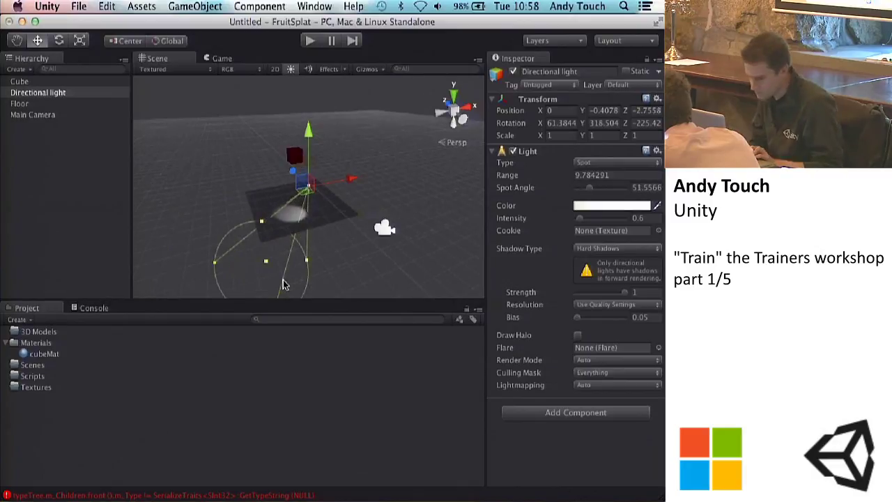
pyautogui.scroll(-3, 363, 265)
pyautogui.click(367, 193)
pyautogui.click(309, 192)
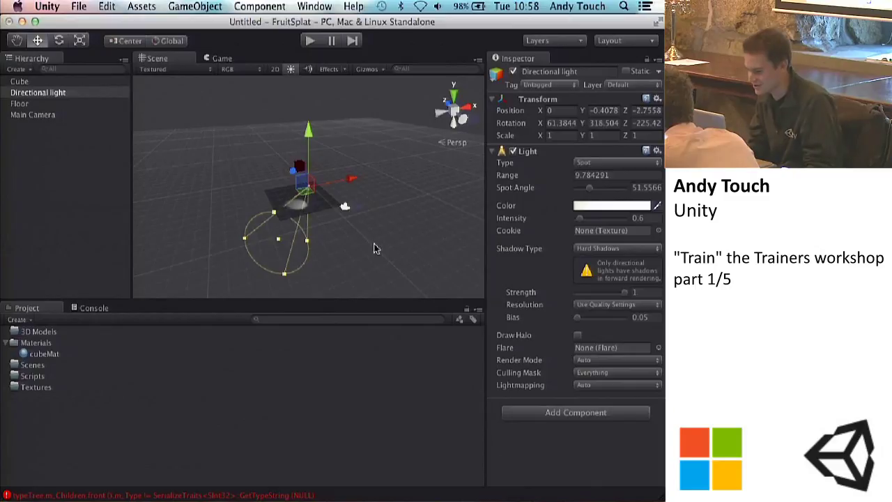
pyautogui.scroll(5, 293, 181)
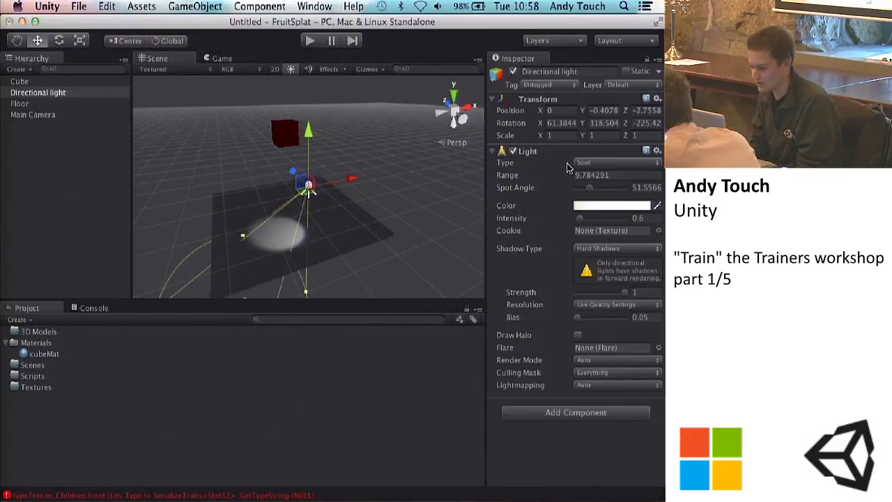
# Rotate the light to (61.6987, 317.987, -226.01) and try it as an Area light
pyautogui.click(58, 42)
pyautogui.moveTo(332, 187)
pyautogui.mouseDown()
pyautogui.moveTo(347, 331)
pyautogui.moveTo(314, 269)
pyautogui.moveTo(326, 185)
pyautogui.mouseUp()
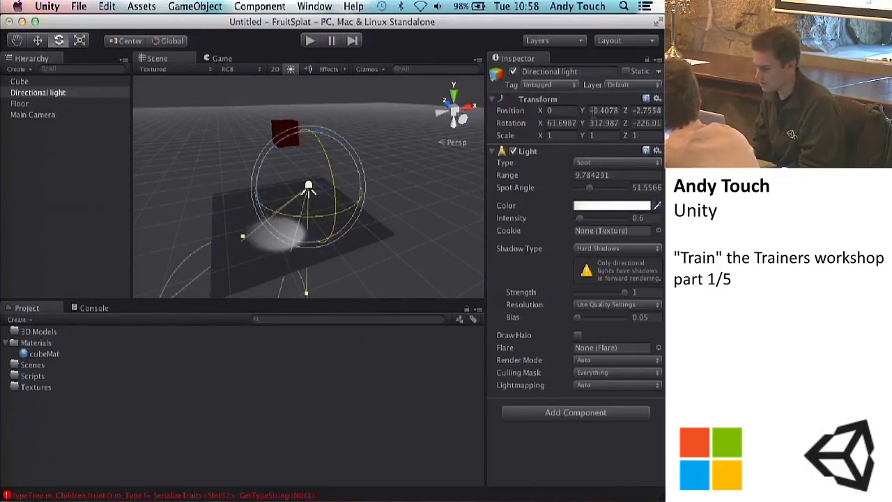
pyautogui.click(584, 164)
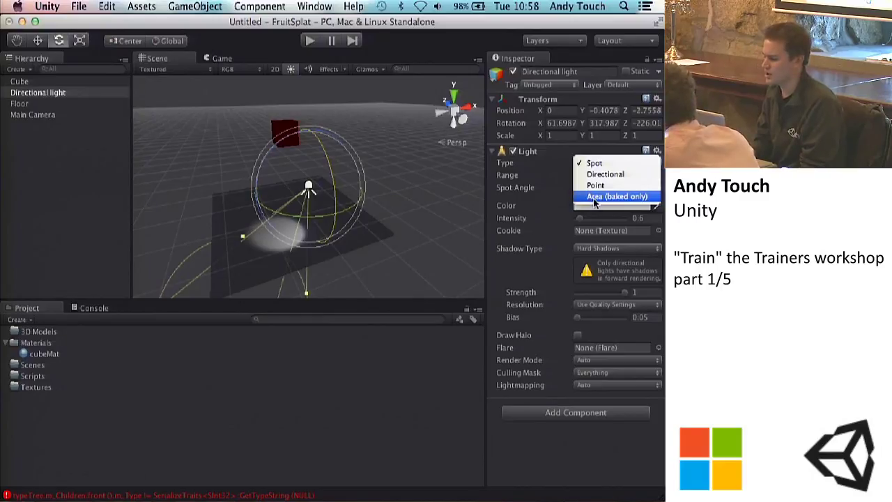
pyautogui.click(595, 197)
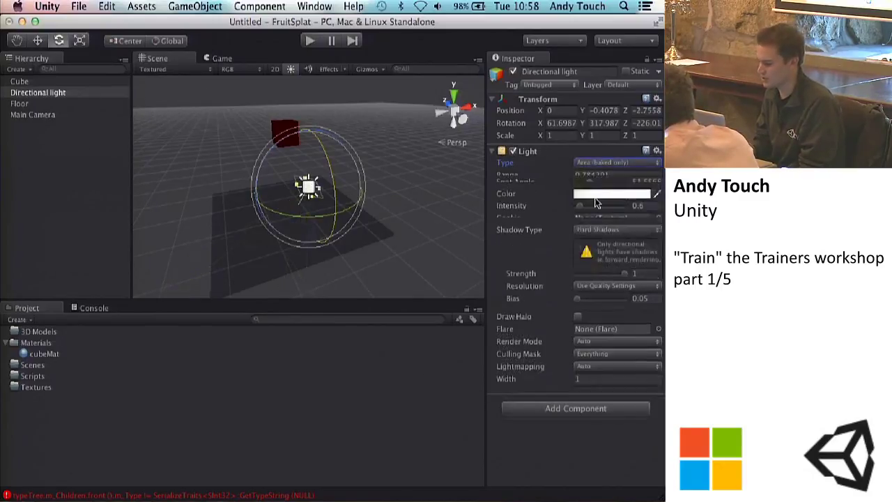
pyautogui.press('f')
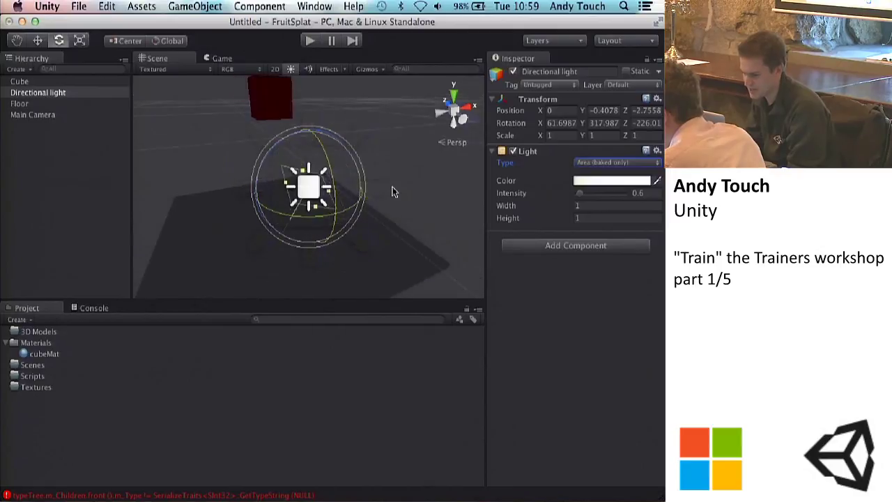
# Cycle through Point and Spot types, leaving a Point light with Range 9.784291
pyautogui.click(597, 162)
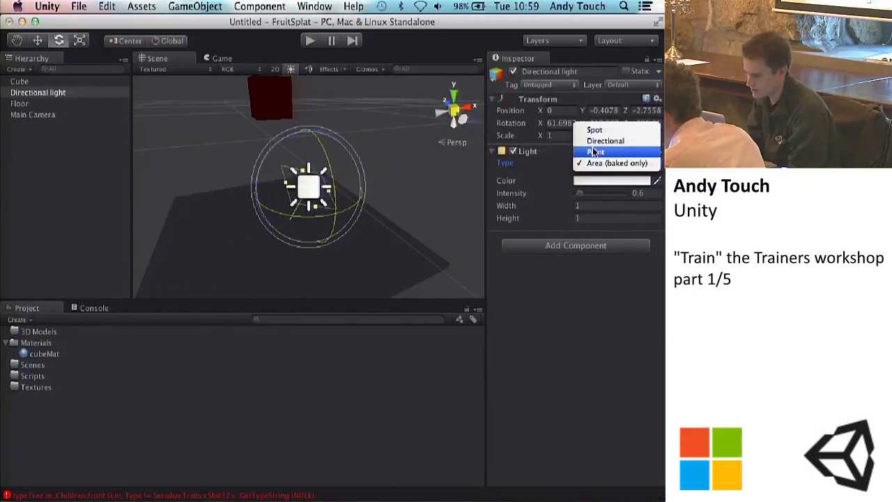
pyautogui.click(595, 151)
pyautogui.click(601, 163)
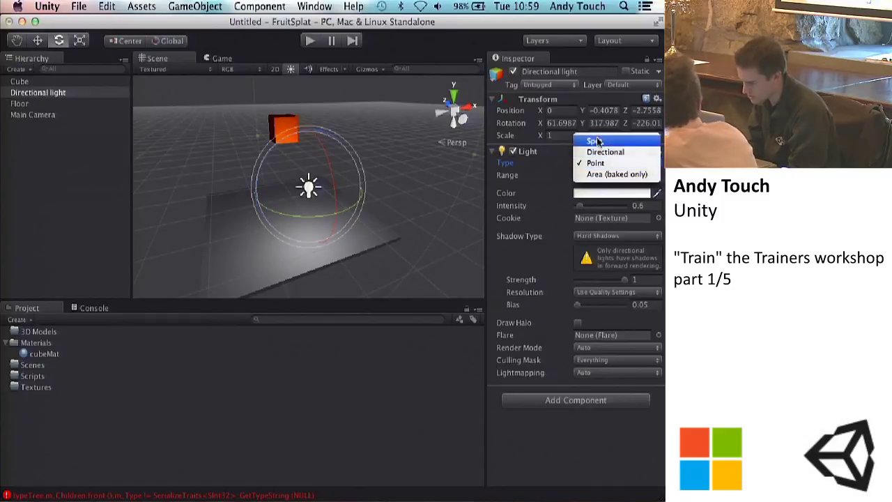
pyautogui.click(598, 140)
pyautogui.click(584, 162)
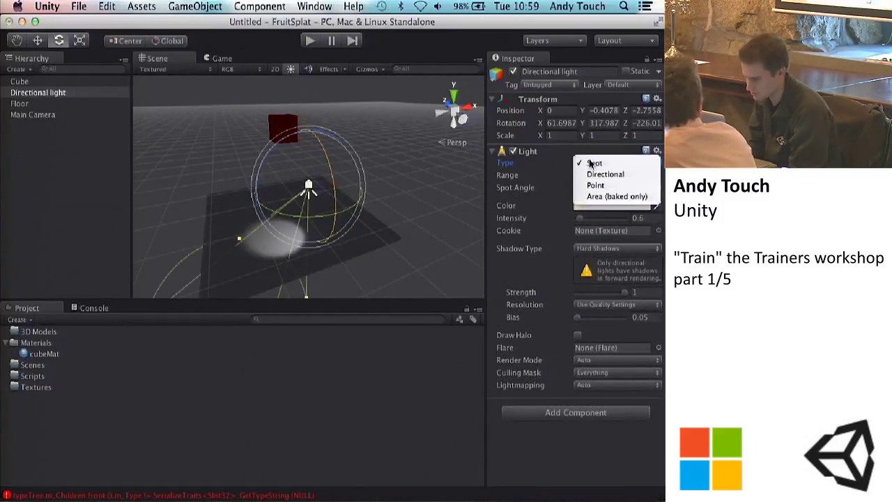
pyautogui.click(596, 186)
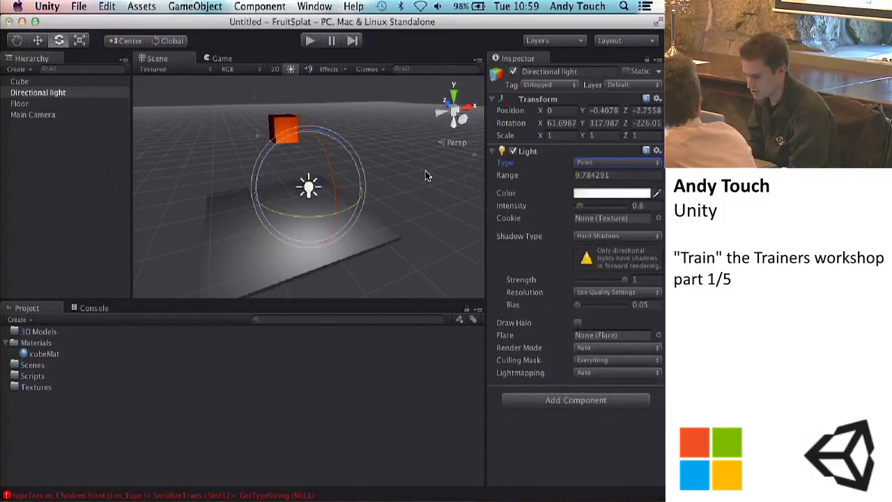
pyautogui.click(380, 177)
pyautogui.keyDown('alt'); pyautogui.moveTo(504, 186); pyautogui.dragTo(420, 172); pyautogui.keyUp('alt')
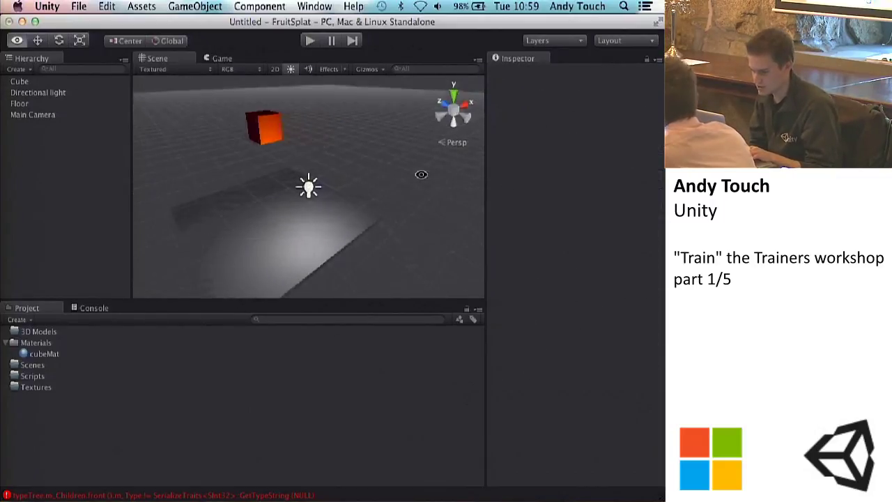
pyautogui.click(264, 130)
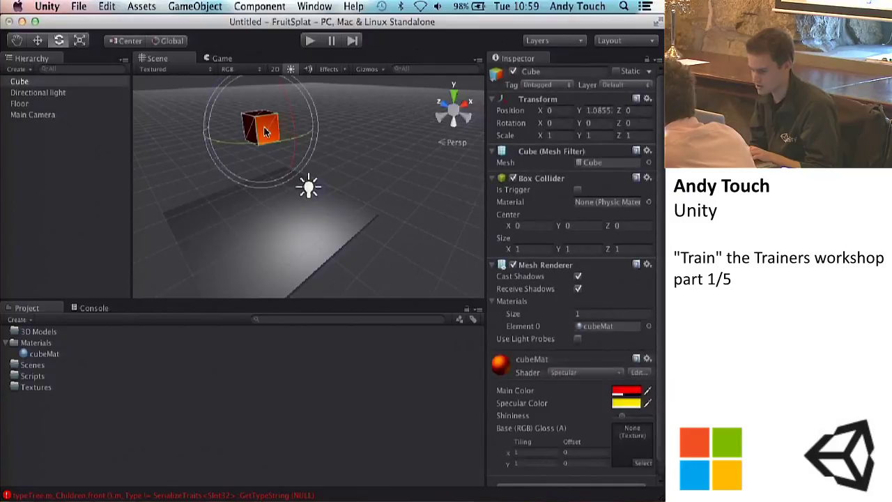
pyautogui.click(306, 225)
pyautogui.click(375, 167)
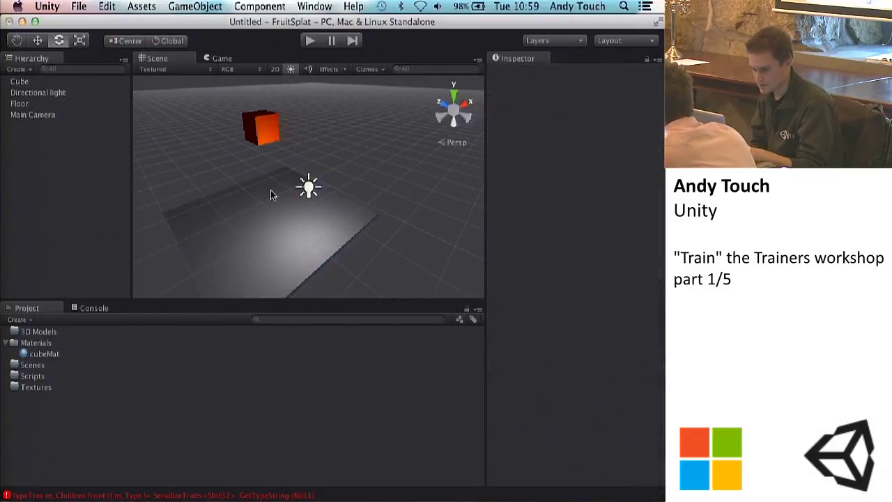
pyautogui.click(25, 94)
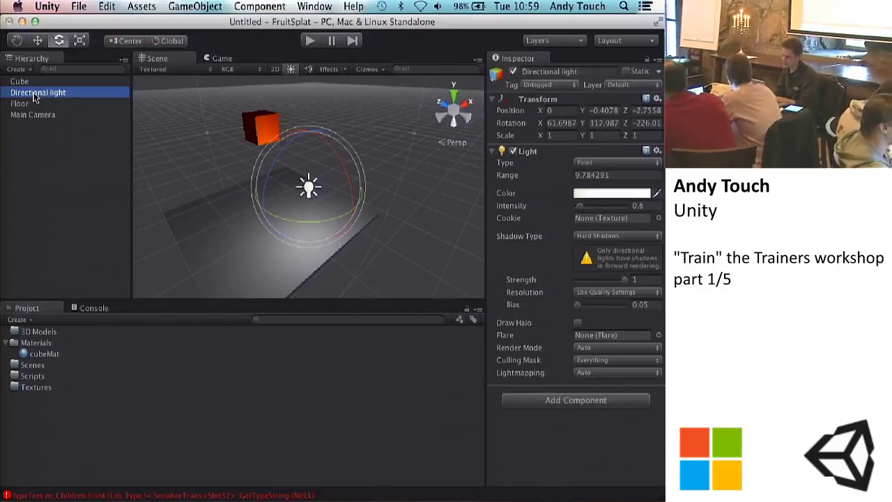
pyautogui.click(203, 163)
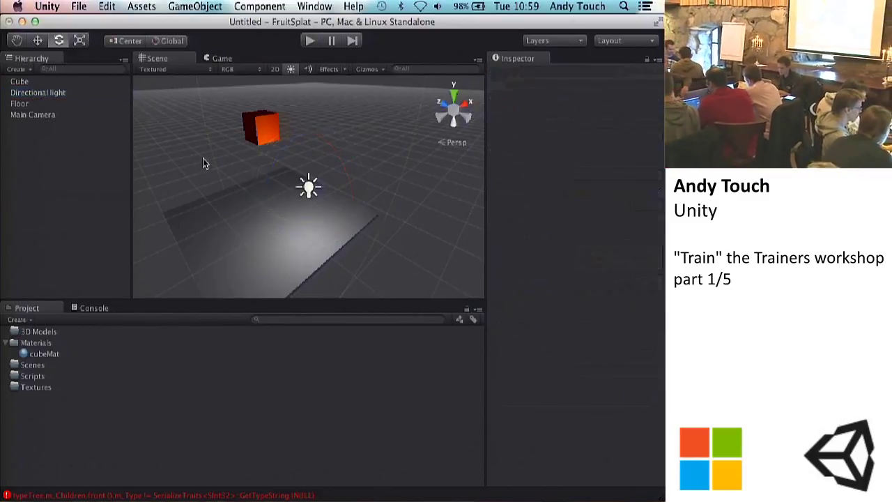
# Check the Game view, then select and frame the Directional light in the Scene view
pyautogui.click(221, 59)
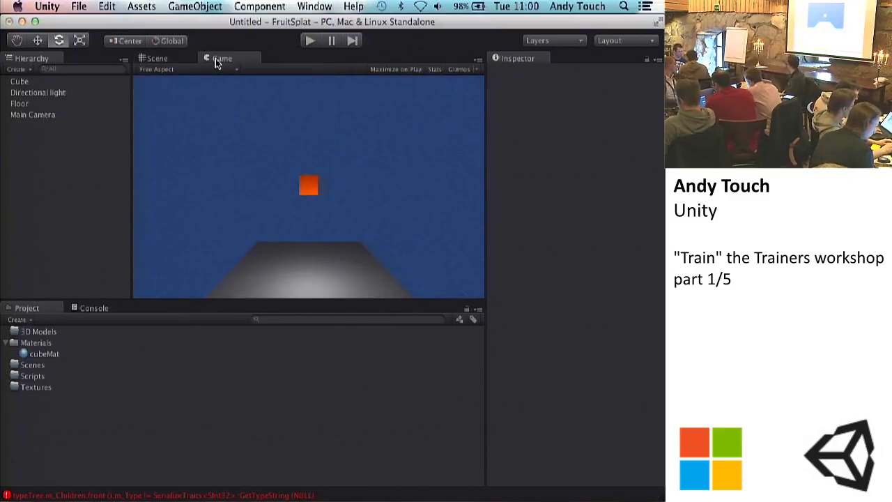
pyautogui.click(167, 63)
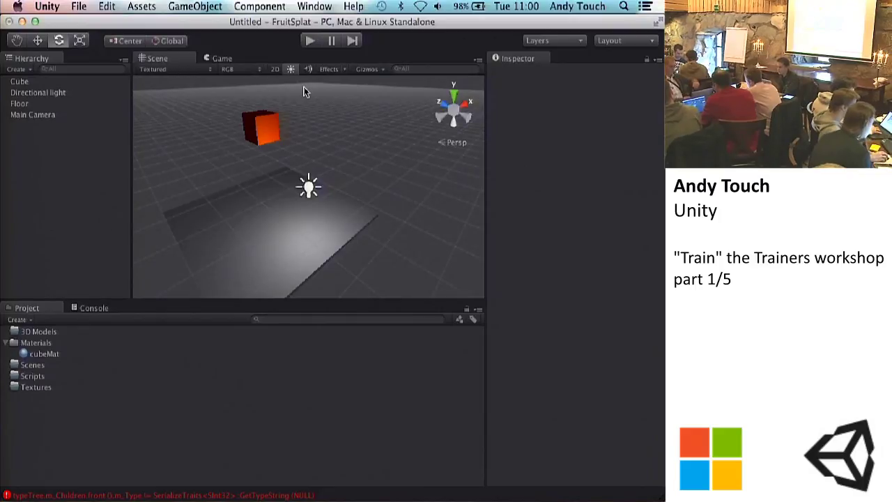
pyautogui.click(292, 70)
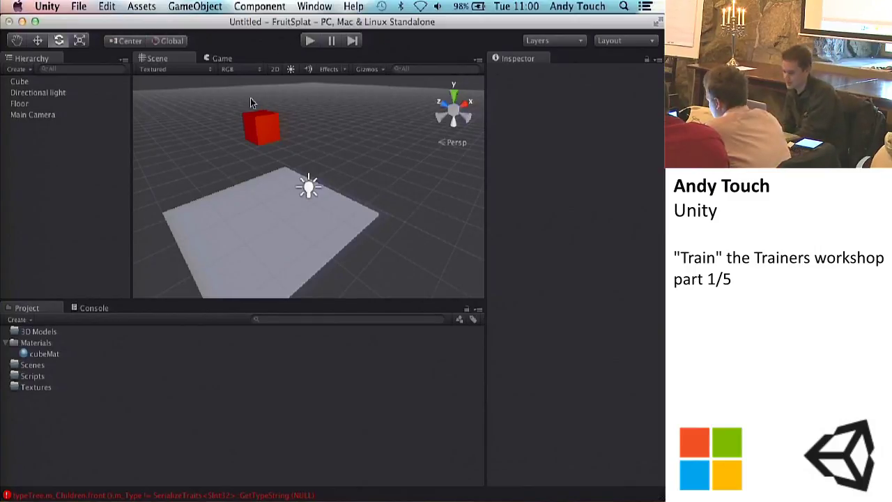
pyautogui.click(309, 188)
pyautogui.press('f')
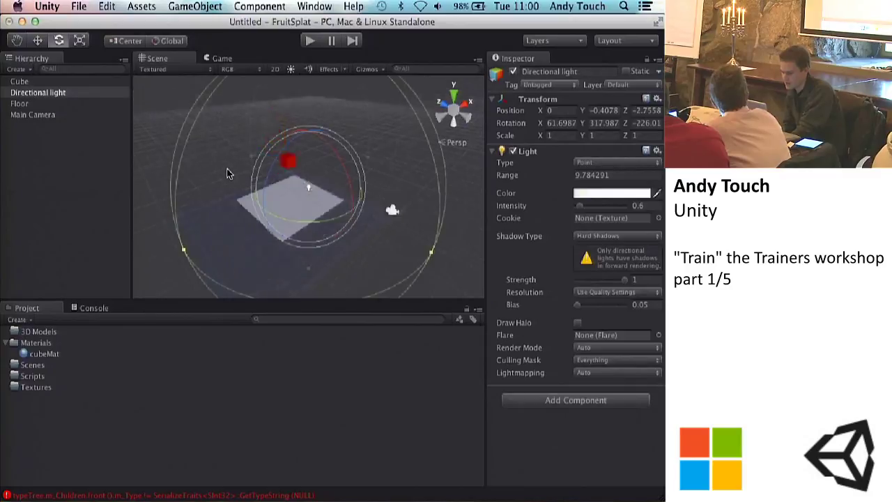
# Turn on Scene lighting to preview the cube and floor lit by the point light
pyautogui.click(291, 69)
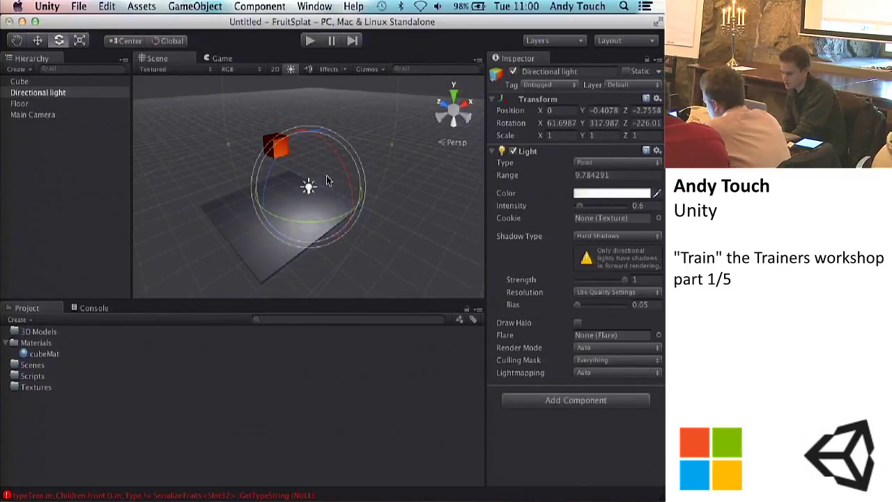
pyautogui.click(440, 203)
pyautogui.keyDown('alt'); pyautogui.moveTo(440, 202); pyautogui.dragTo(292, 186); pyautogui.keyUp('alt')
pyautogui.click(309, 188)
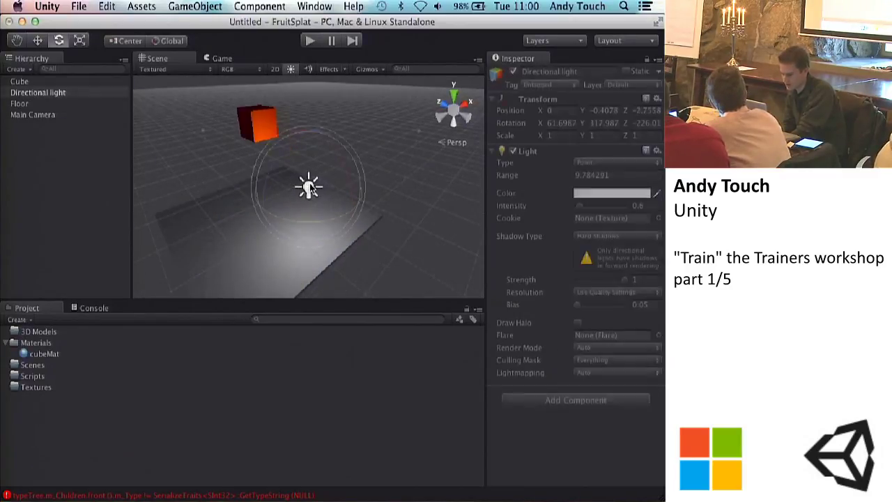
pyautogui.click(221, 59)
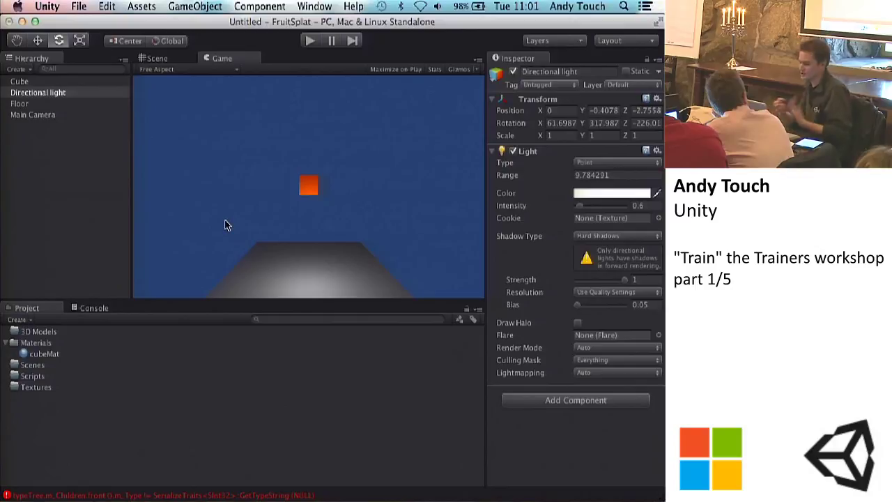
# Switch back and forth between the Scene and Game views
pyautogui.click(154, 58)
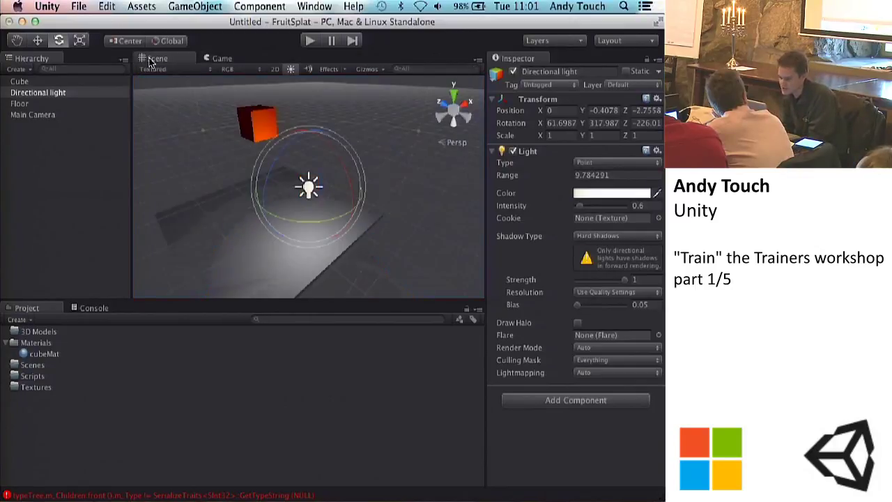
pyautogui.click(215, 59)
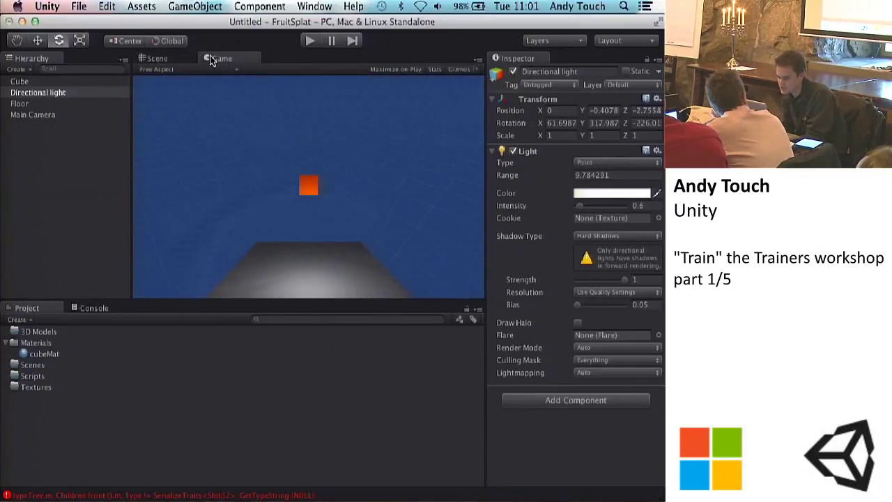
pyautogui.click(156, 58)
pyautogui.click(216, 59)
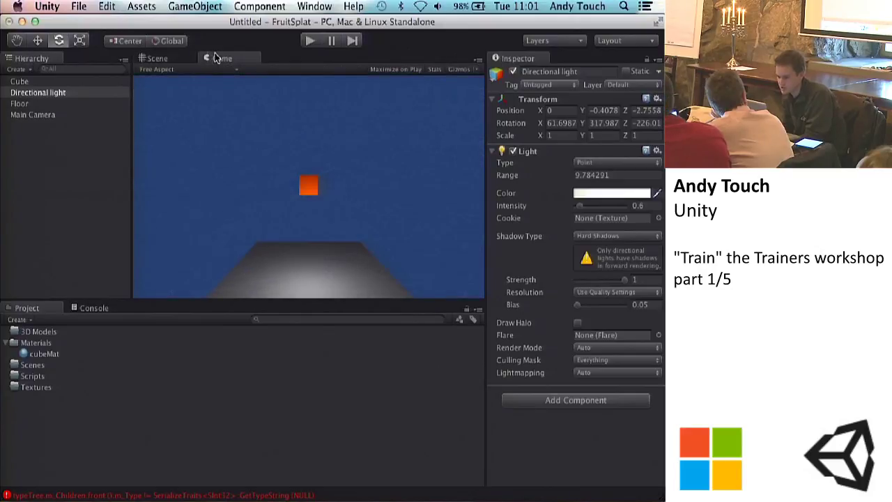
pyautogui.click(166, 58)
pyautogui.click(221, 60)
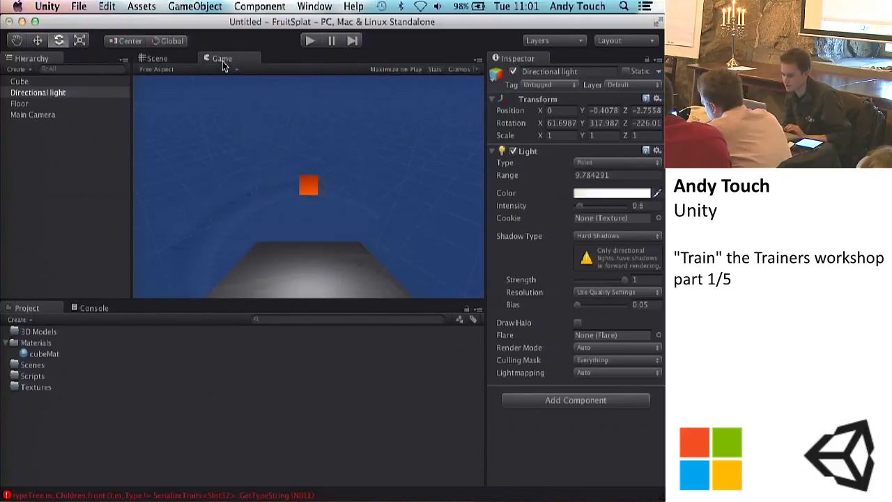
# Dock the Game view right of the Scene view and resize the Hierarchy and Game panels
pyautogui.moveTo(222, 60); pyautogui.dragTo(5, 251)
pyautogui.moveTo(25, 59); pyautogui.dragTo(447, 198)
pyautogui.moveTo(204, 173); pyautogui.dragTo(90, 184)
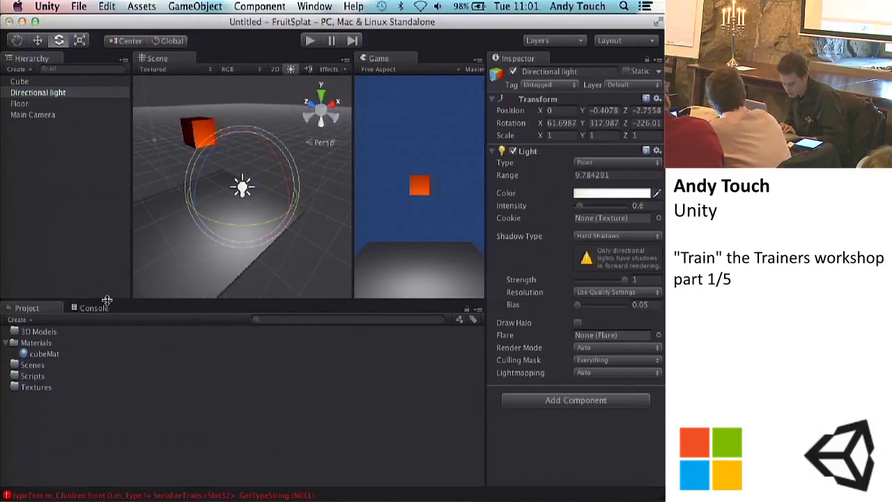
pyautogui.moveTo(351, 189); pyautogui.dragTo(313, 189)
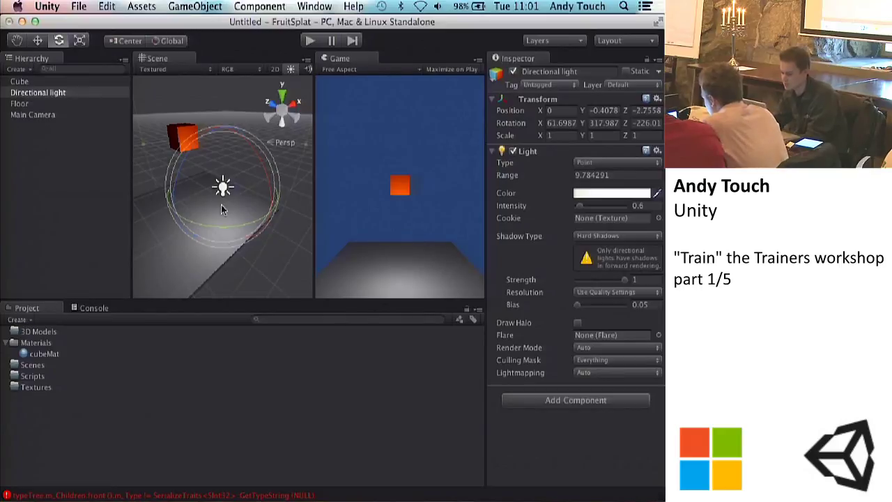
# Move the Cube down along Y to 0.3457 with the Move tool
pyautogui.click(181, 134)
pyautogui.click(37, 40)
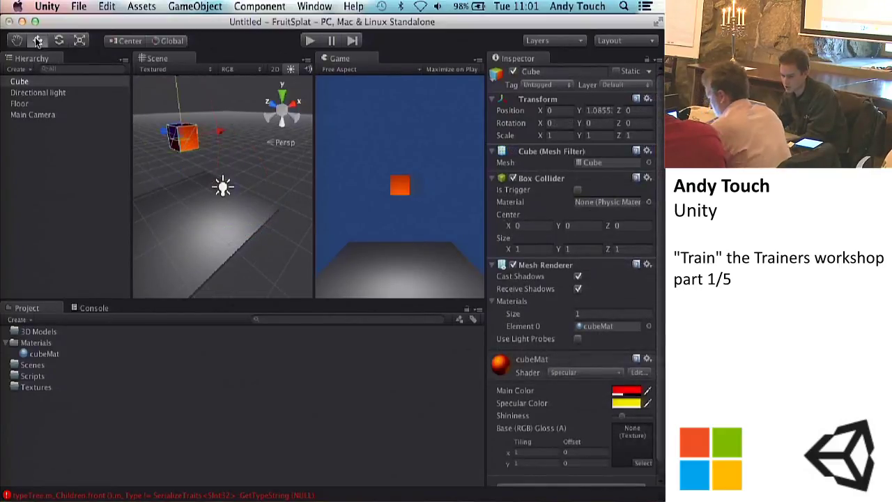
pyautogui.moveTo(177, 98); pyautogui.dragTo(172, 140)
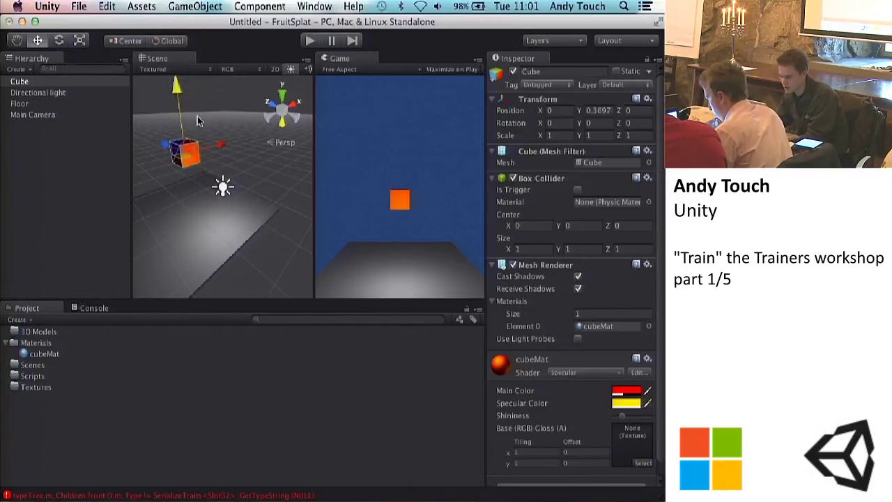
pyautogui.moveTo(177, 96); pyautogui.dragTo(177, 89)
pyautogui.press('f')
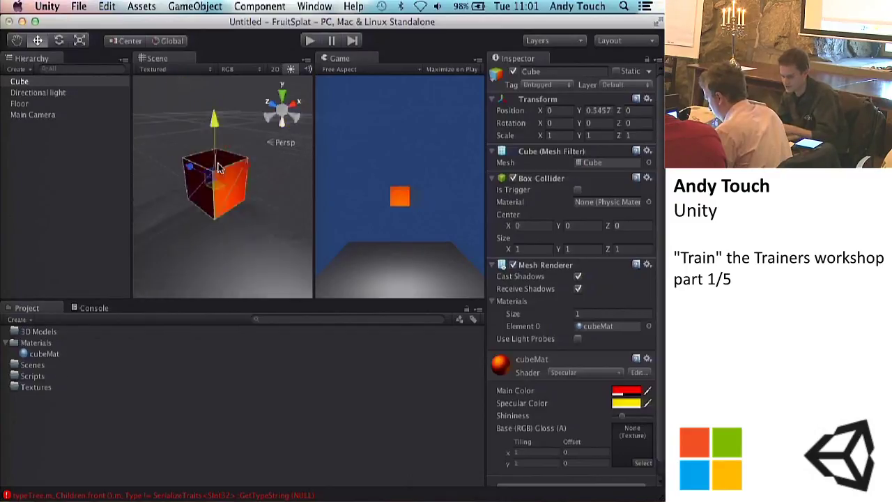
pyautogui.keyDown('alt'); pyautogui.moveTo(218, 168); pyautogui.dragTo(279, 205); pyautogui.keyUp('alt')
pyautogui.scroll(-5, 233, 227)
# Select and frame the Floor, then deselect it
pyautogui.click(293, 191)
pyautogui.click(219, 249)
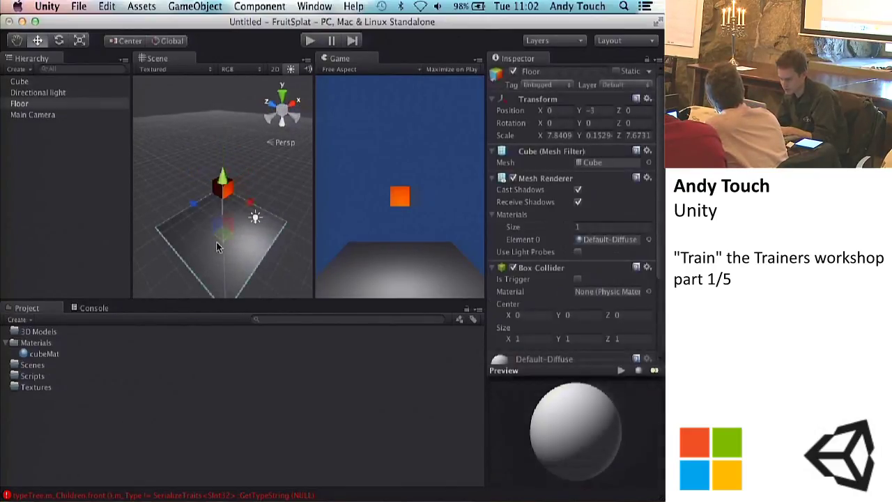
pyautogui.press('f')
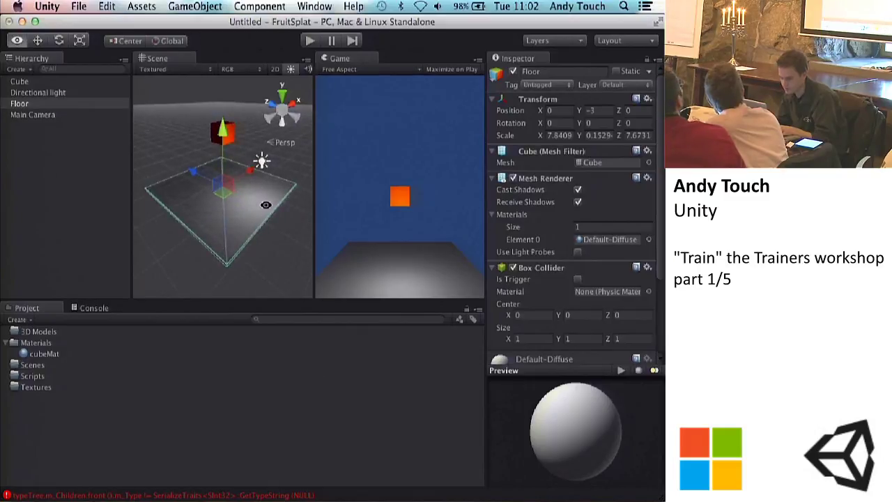
pyautogui.hotkey('alt', 'shift', 'a')
pyautogui.click(276, 259)
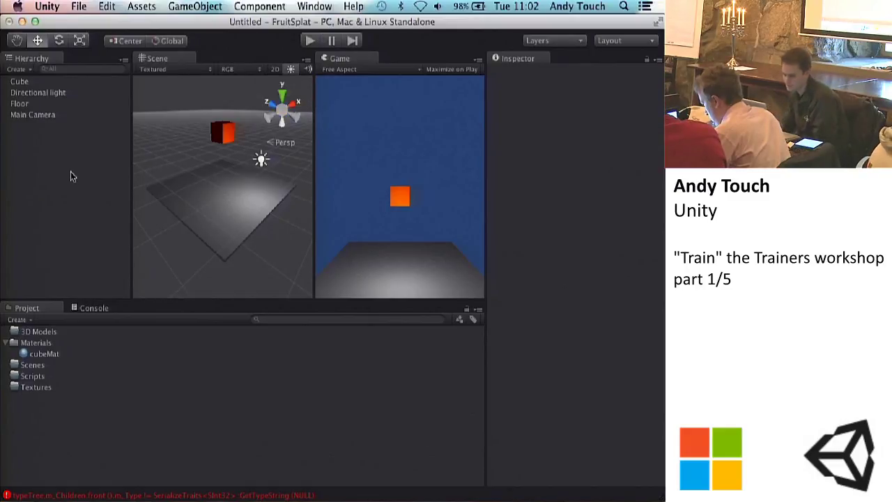
# Select and frame the Main Camera, nudging it slightly along X
pyautogui.click(28, 114)
pyautogui.press('f')
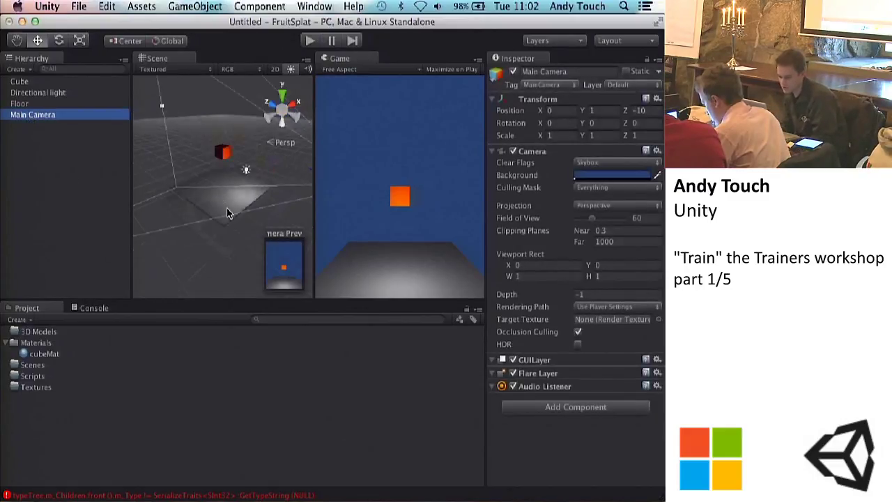
pyautogui.moveTo(262, 174)
pyautogui.mouseDown()
pyautogui.moveTo(276, 160)
pyautogui.moveTo(265, 173)
pyautogui.mouseUp()
pyautogui.scroll(-8, 265, 172)
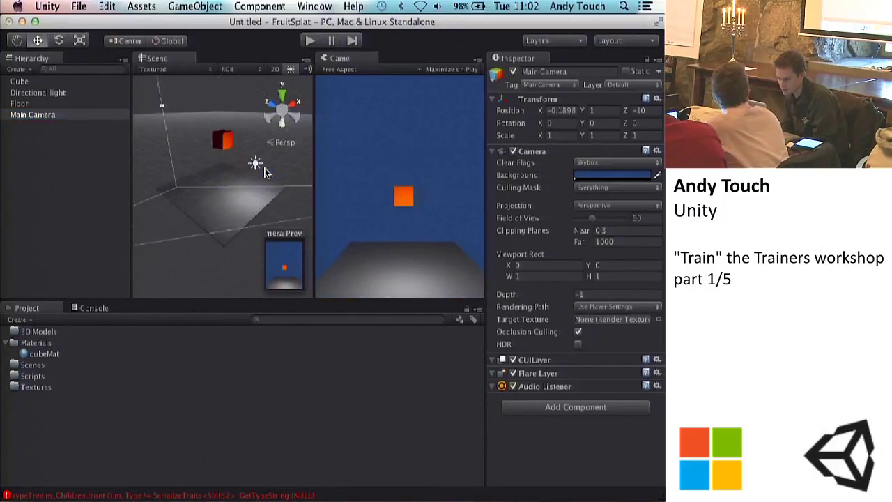
pyautogui.click(281, 170)
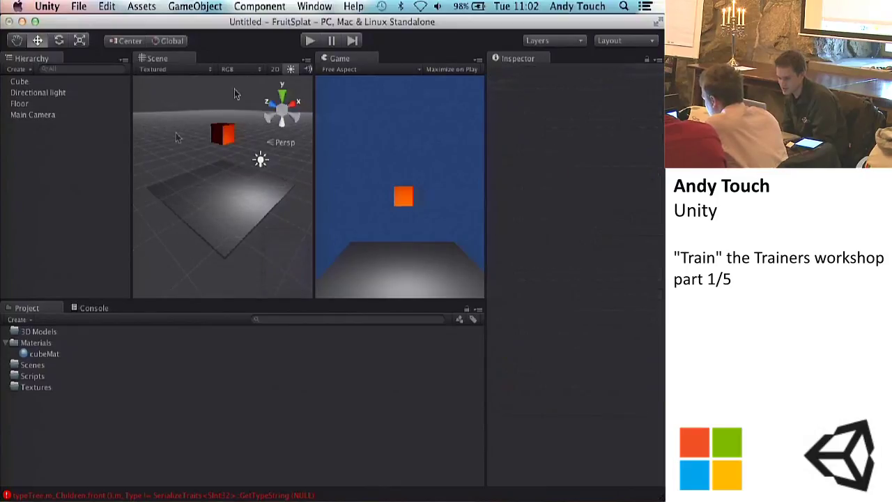
# Orbit to a new viewpoint and align the Main Camera with it via GameObject > Align With View
pyautogui.click(209, 166)
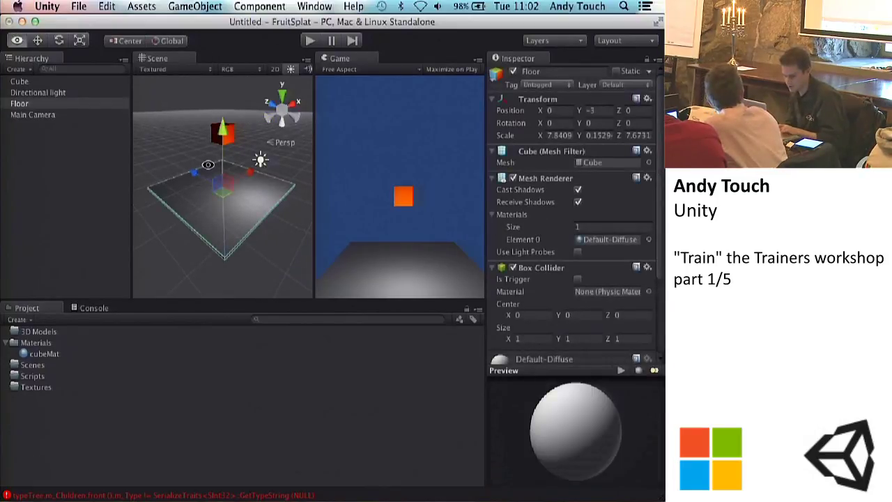
pyautogui.keyDown('alt'); pyautogui.moveTo(209, 167); pyautogui.dragTo(202, 176); pyautogui.keyUp('alt')
pyautogui.click(155, 113)
pyautogui.click(68, 116)
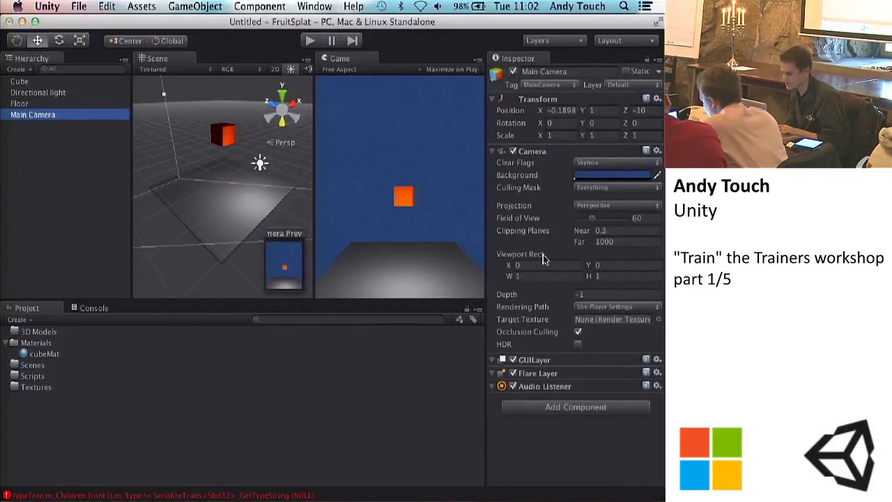
pyautogui.click(209, 5)
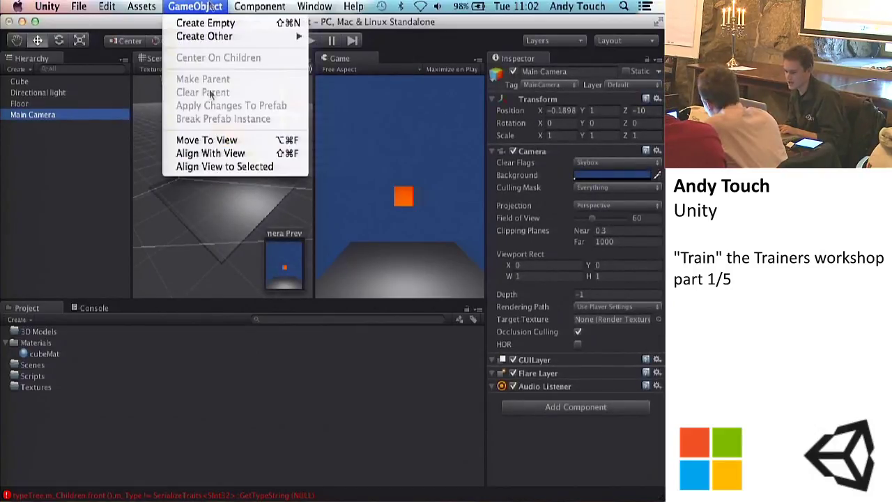
pyautogui.click(207, 155)
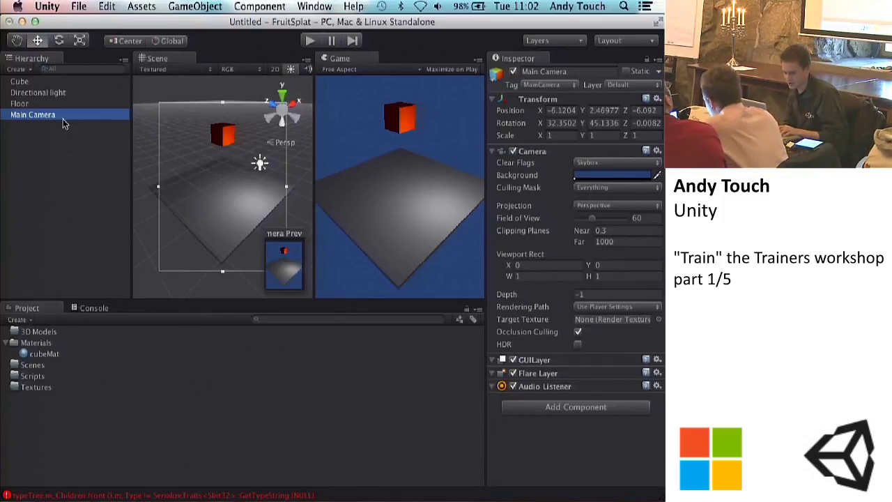
pyautogui.press('f')
pyautogui.keyDown('alt'); pyautogui.moveTo(248, 184); pyautogui.dragTo(237, 142); pyautogui.keyUp('alt')
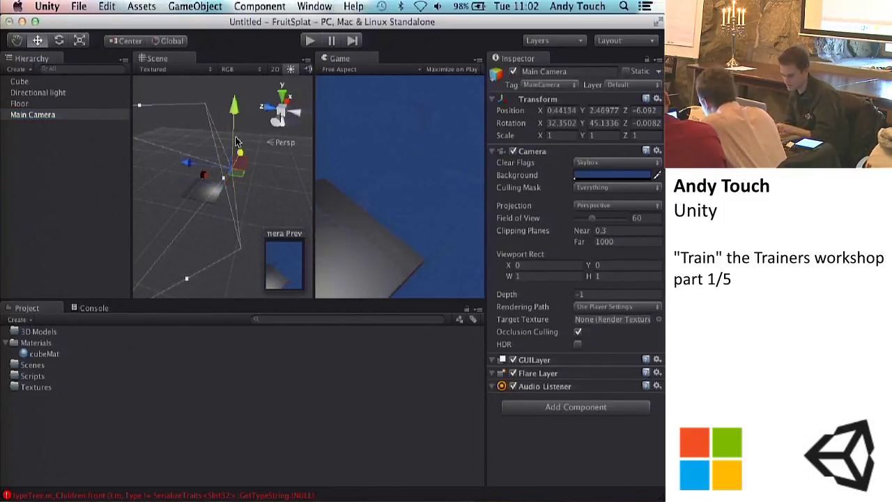
pyautogui.click(203, 154)
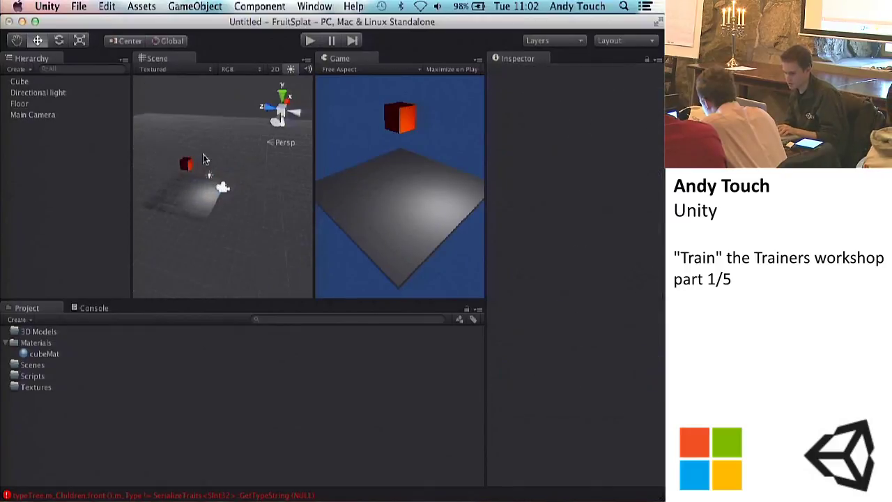
# Frame the Floor from a fresh angle and align the Main Camera with that view
pyautogui.scroll(3, 231, 277)
pyautogui.click(152, 203)
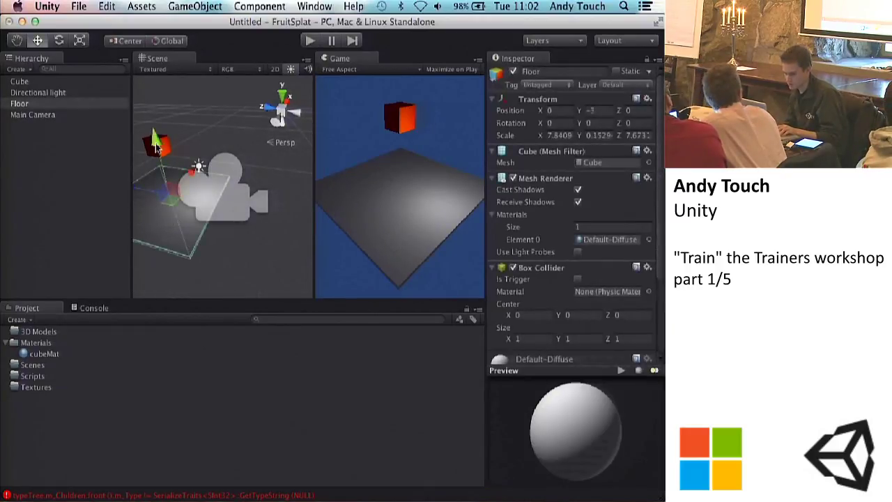
pyautogui.press('f')
pyautogui.keyDown('alt'); pyautogui.moveTo(180, 197); pyautogui.dragTo(148, 174); pyautogui.keyUp('alt')
pyautogui.scroll(5, 162, 174)
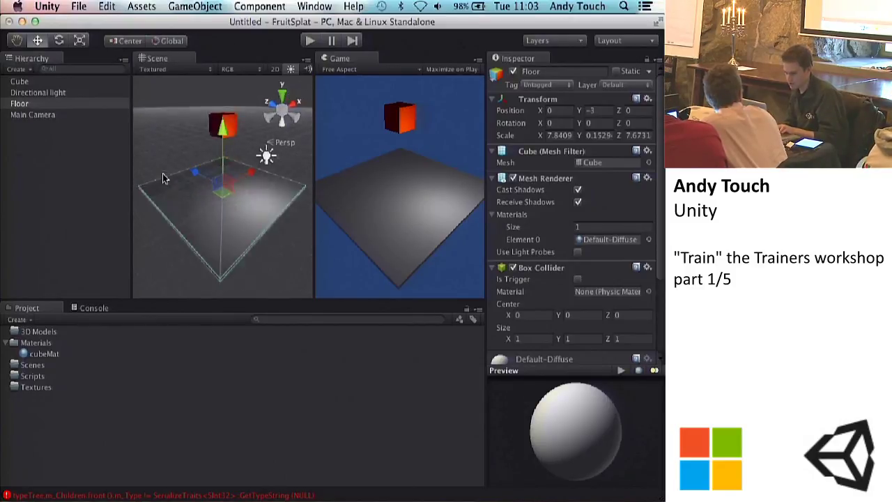
pyautogui.click(60, 114)
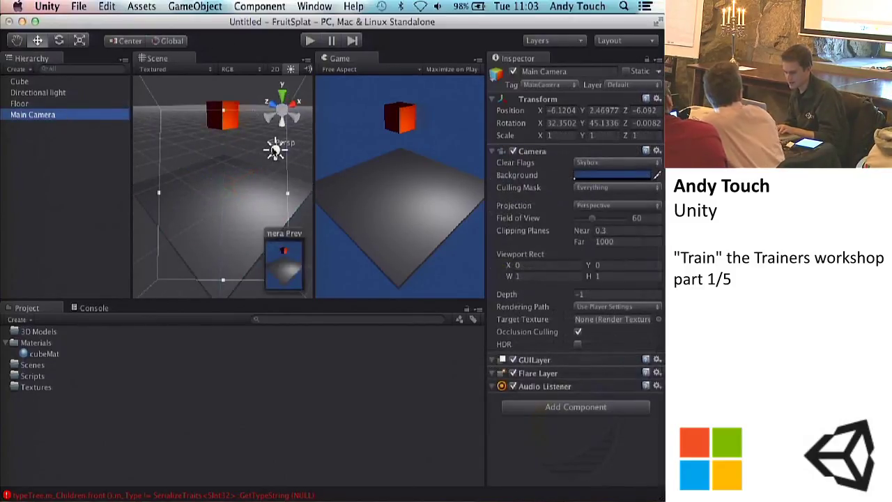
pyautogui.click(180, 6)
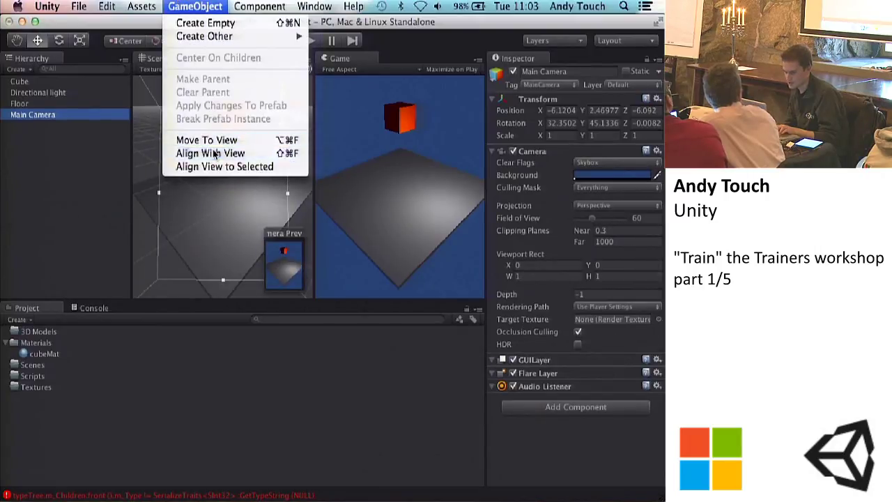
pyautogui.click(223, 149)
pyautogui.press('f')
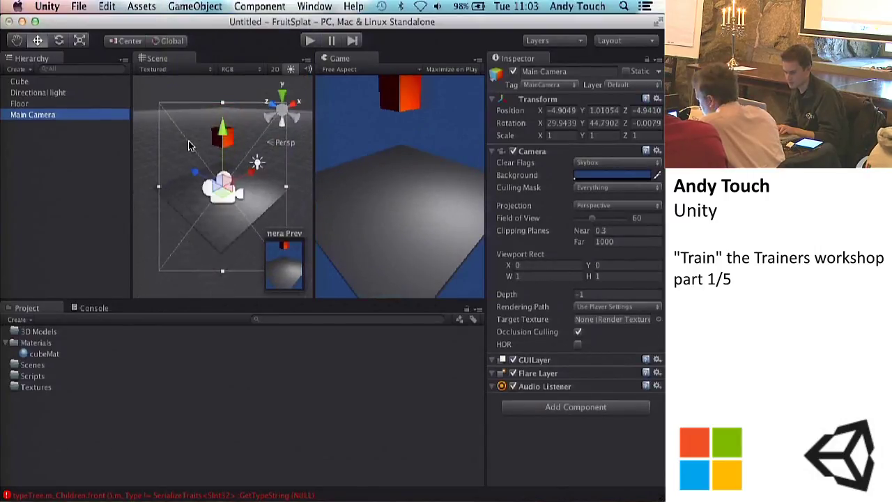
# Realign the Main Camera to the view, placing it at (-6.06, 1.96, -6.11), and frame it
pyautogui.click(196, 5)
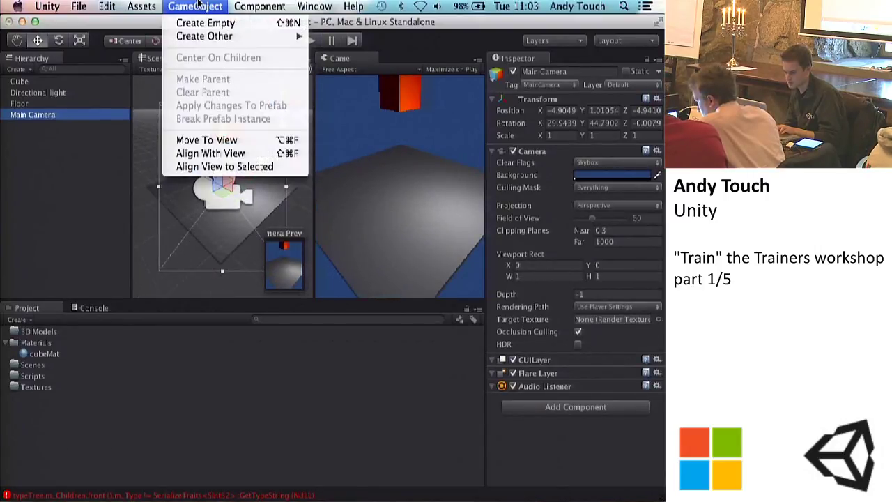
pyautogui.click(207, 150)
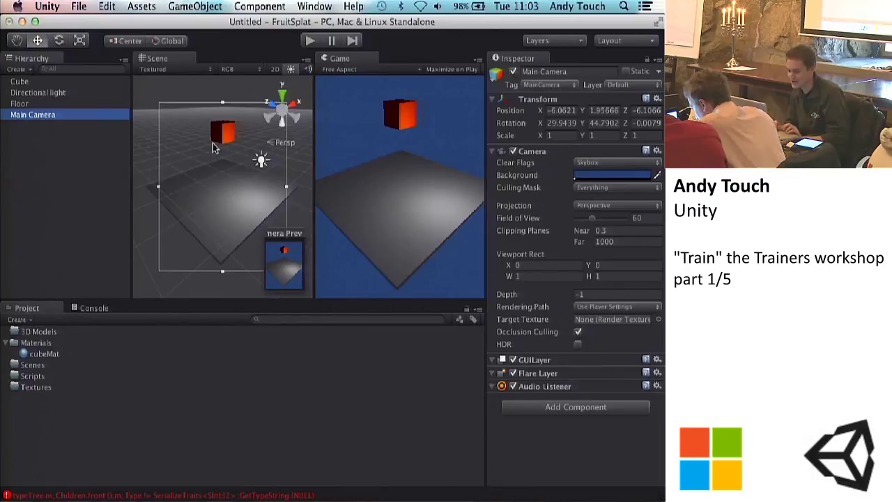
pyautogui.press('f')
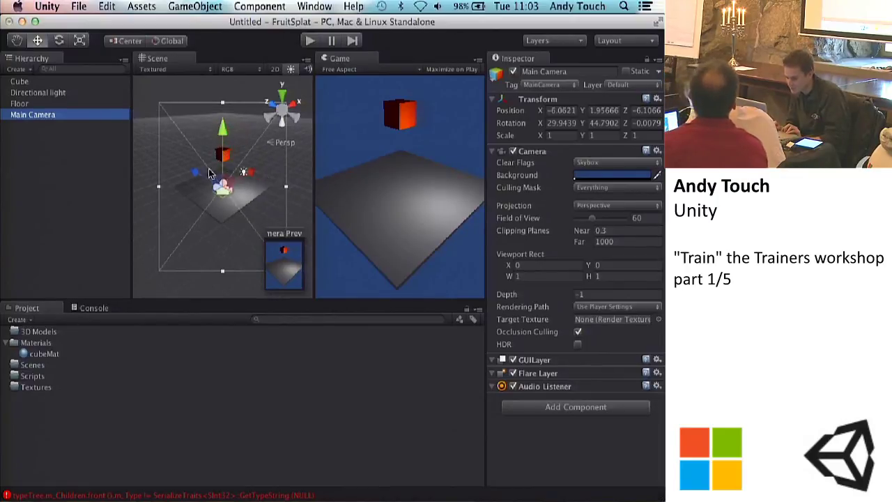
pyautogui.scroll(2, 224, 195)
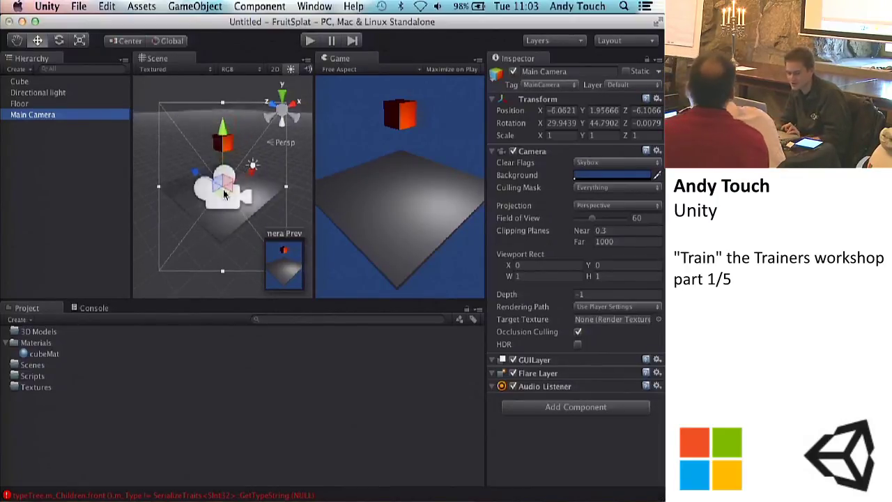
pyautogui.scroll(2, 223, 189)
pyautogui.scroll(-2, 223, 190)
pyautogui.scroll(2, 223, 189)
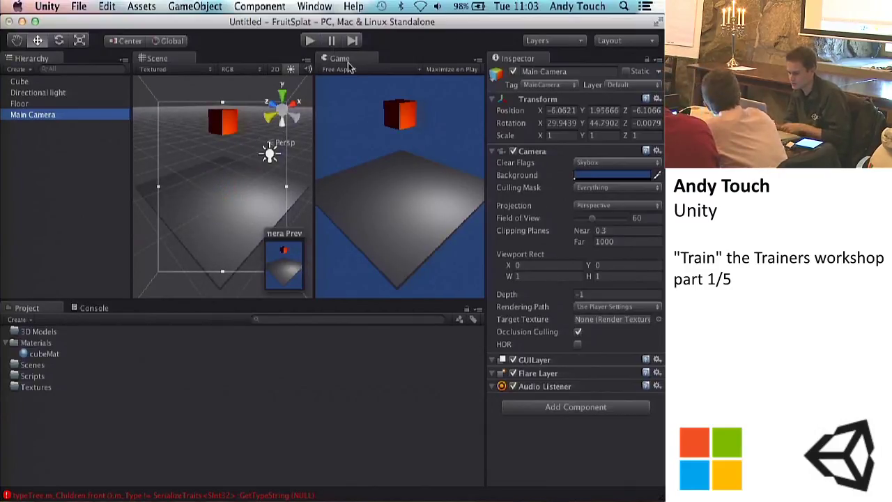
# Deselect the Main Camera and open Build Settings from the File menu
pyautogui.click(165, 138)
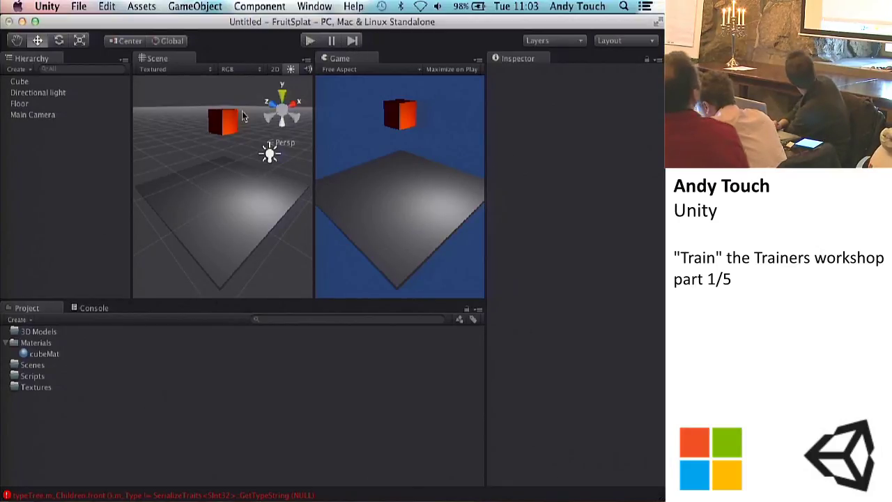
pyautogui.click(77, 6)
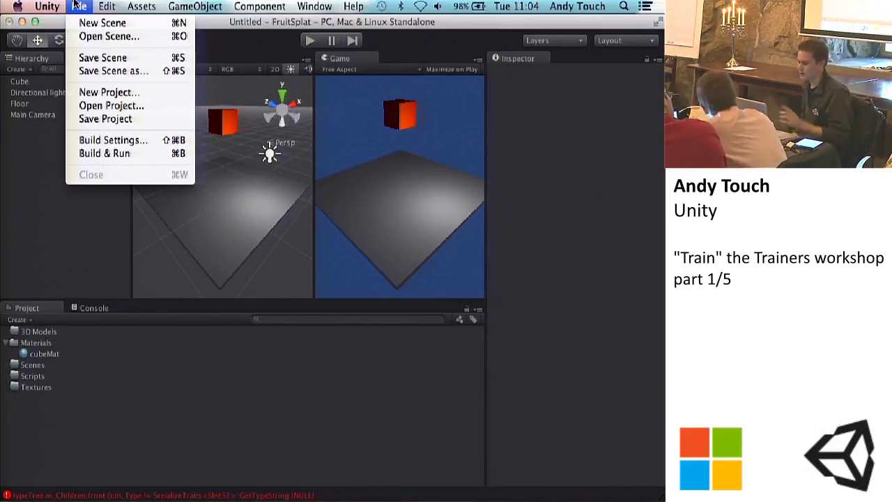
pyautogui.click(230, 55)
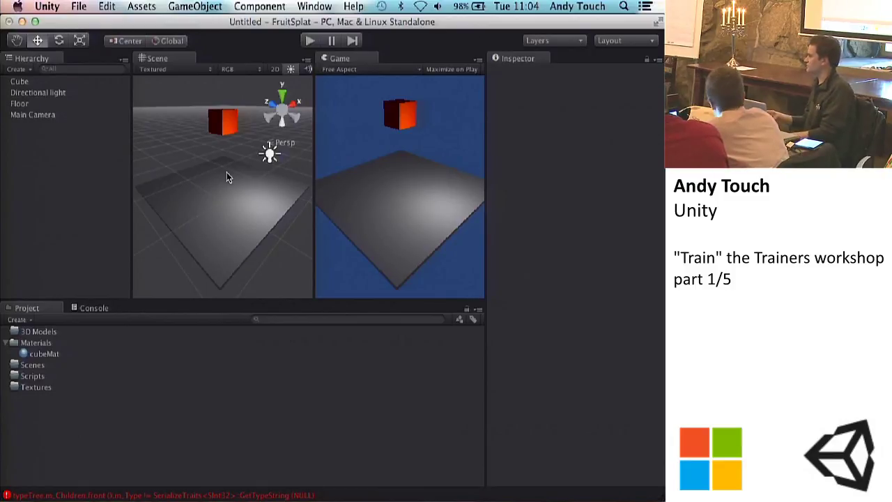
pyautogui.click(79, 6)
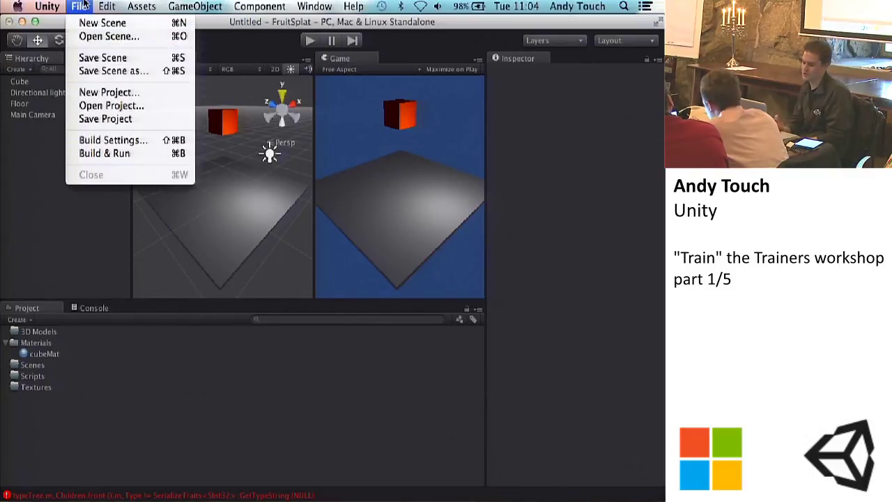
pyautogui.click(97, 142)
pyautogui.click(373, 385)
pyautogui.scroll(-5, 372, 389)
pyautogui.scroll(3, 372, 389)
pyautogui.scroll(-2, 373, 389)
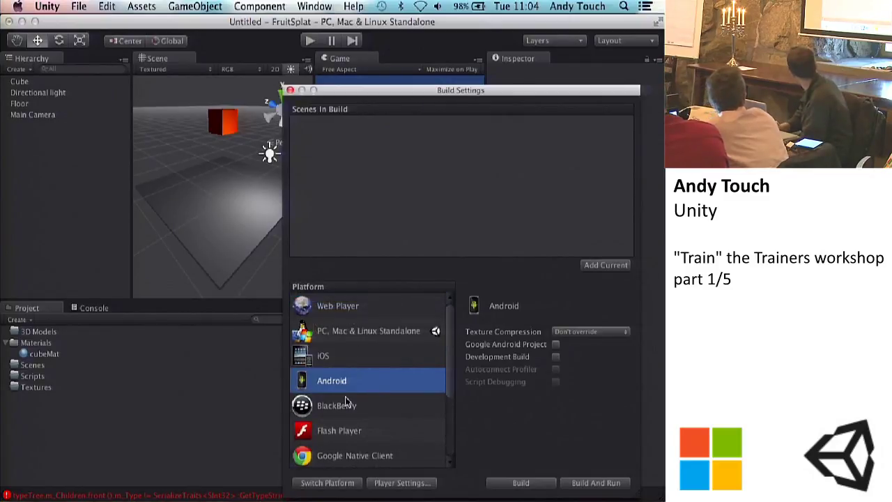
pyautogui.click(354, 362)
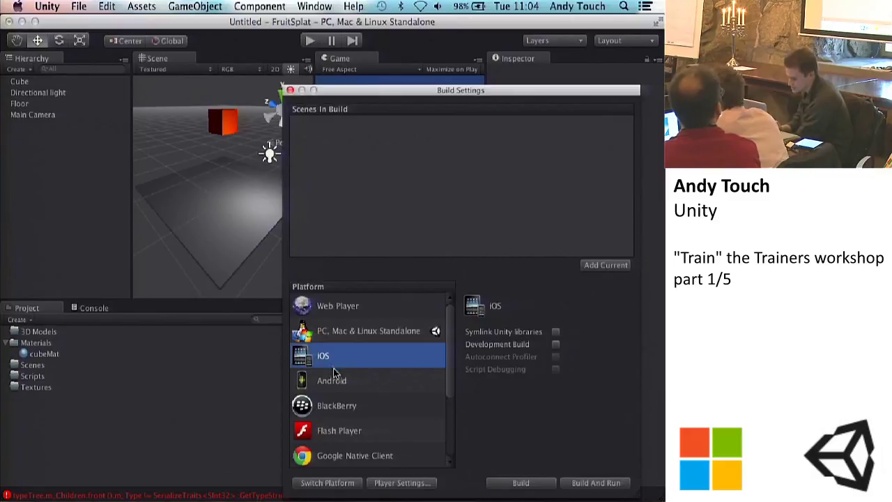
pyautogui.click(342, 310)
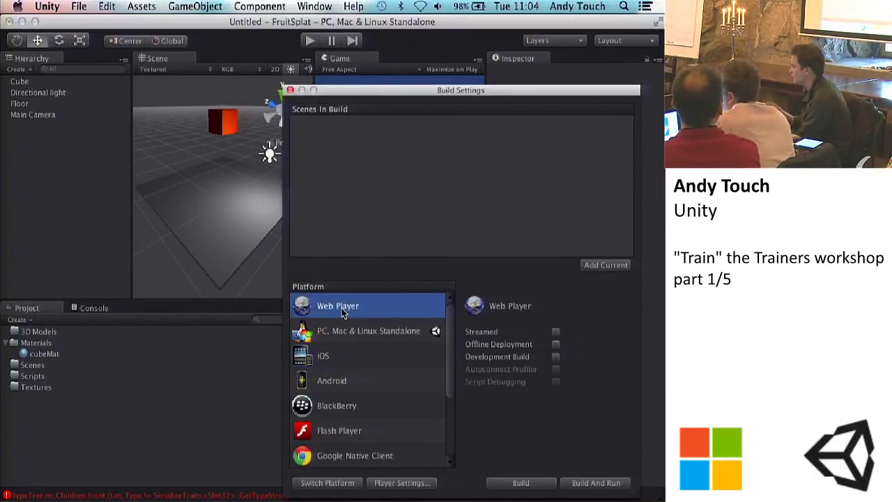
pyautogui.scroll(-3, 346, 359)
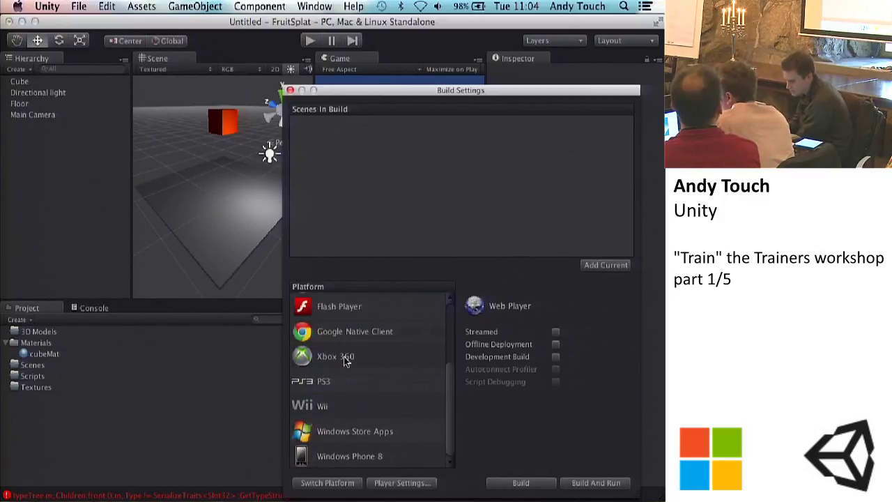
pyautogui.click(346, 432)
pyautogui.click(346, 454)
pyautogui.click(345, 433)
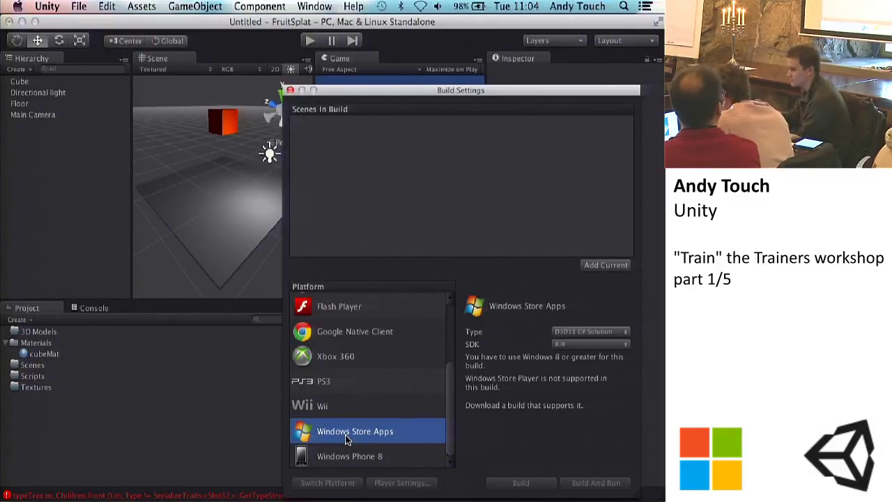
pyautogui.click(290, 90)
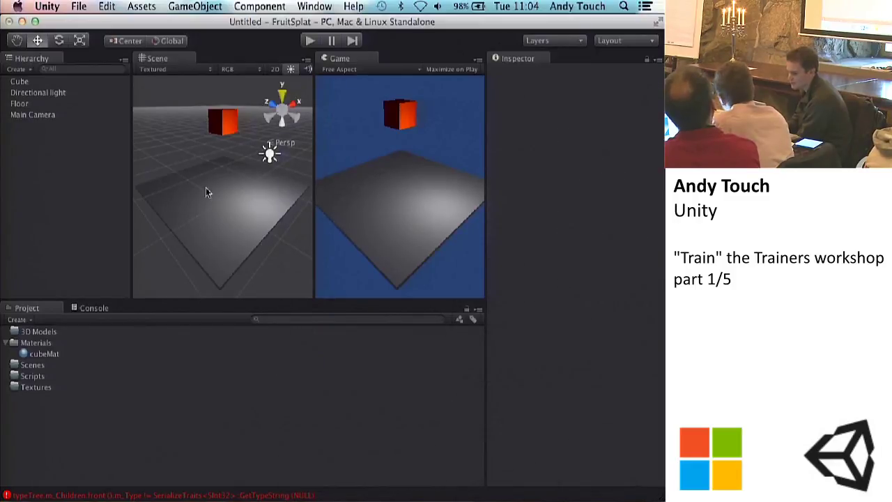
# Run the game, restart and pause it, then select and frame the cube to inspect cubeMat
pyautogui.click(310, 41)
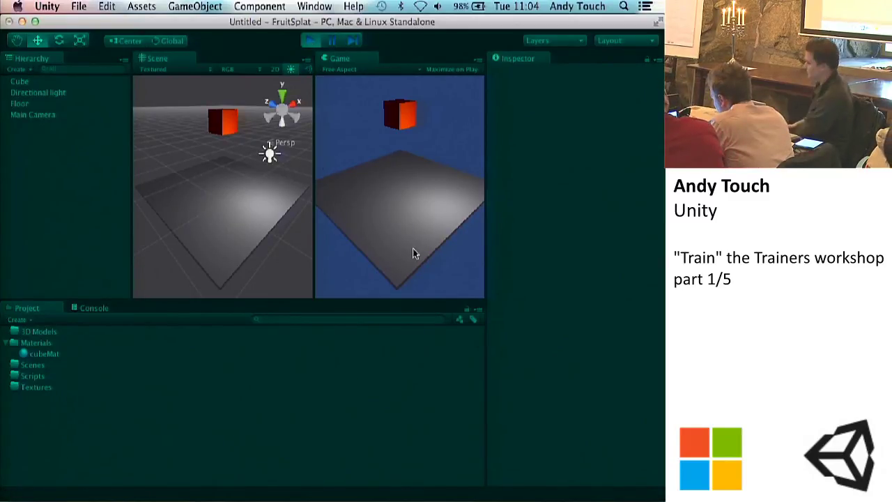
pyautogui.click(311, 40)
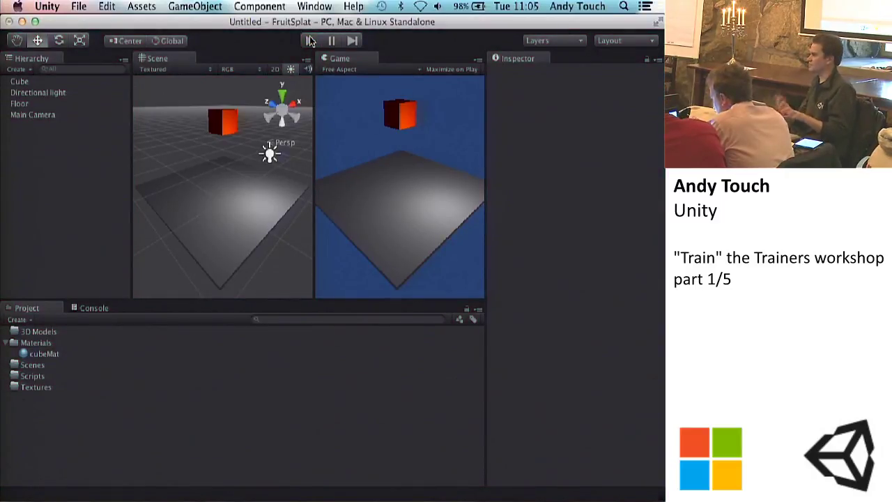
pyautogui.click(310, 40)
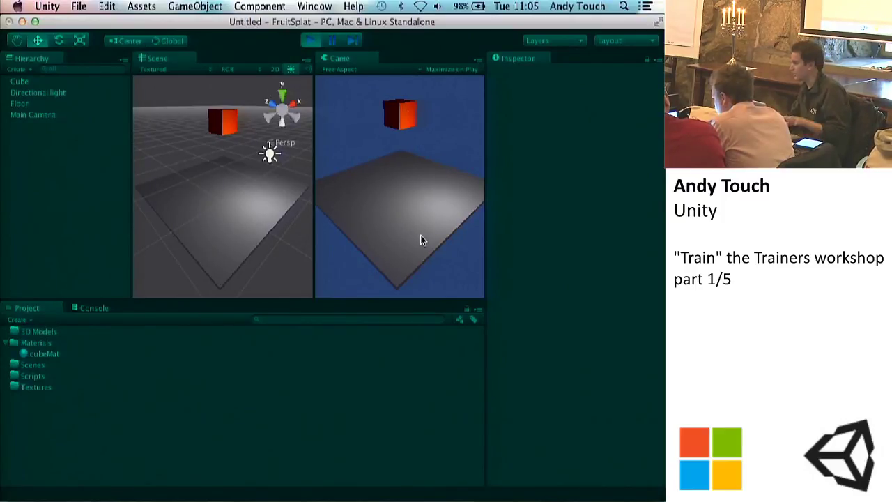
pyautogui.scroll(3, 218, 206)
pyautogui.scroll(-4, 218, 207)
pyautogui.click(335, 40)
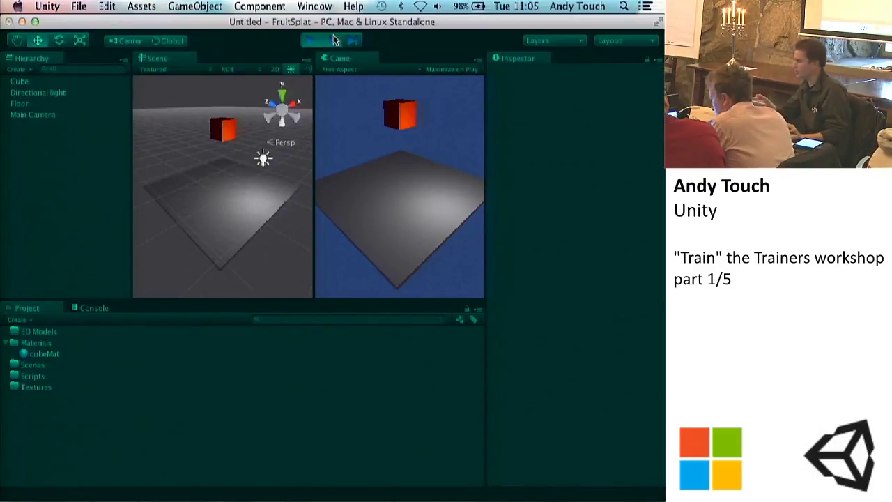
pyautogui.click(221, 131)
pyautogui.press('f')
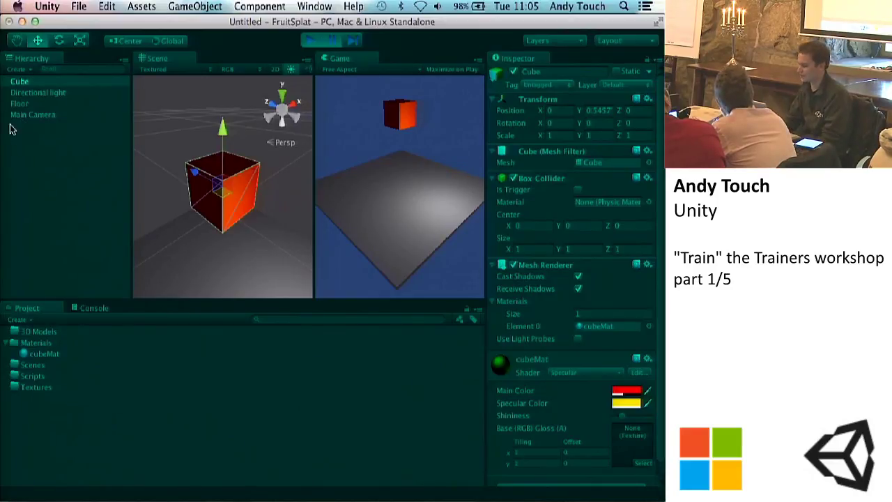
# Select the Cube object and stop Play mode to return to editing
pyautogui.click(25, 149)
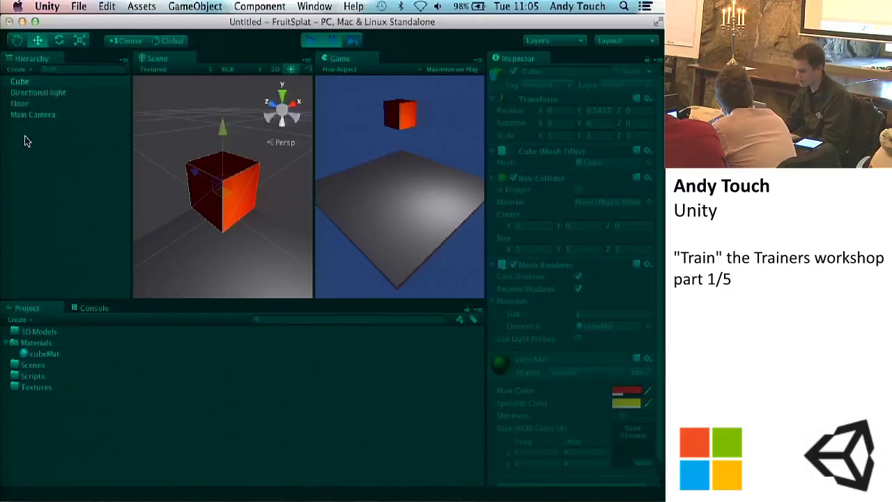
pyautogui.click(19, 82)
pyautogui.click(237, 163)
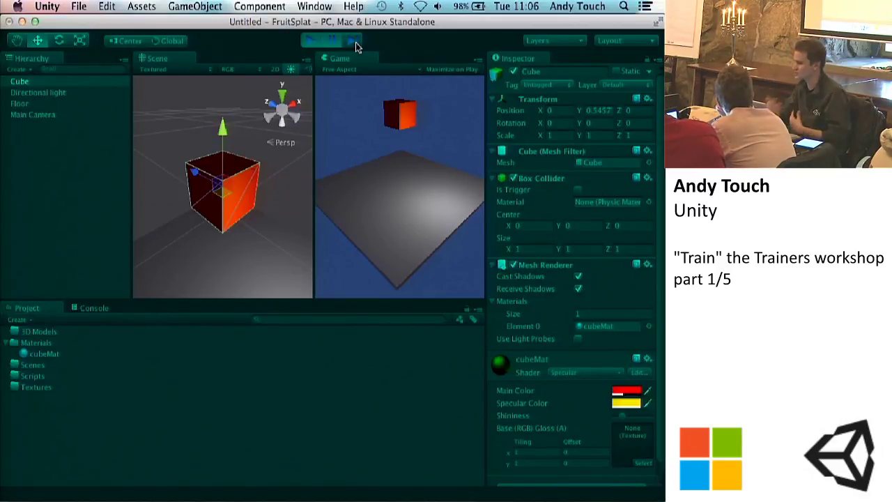
pyautogui.click(311, 42)
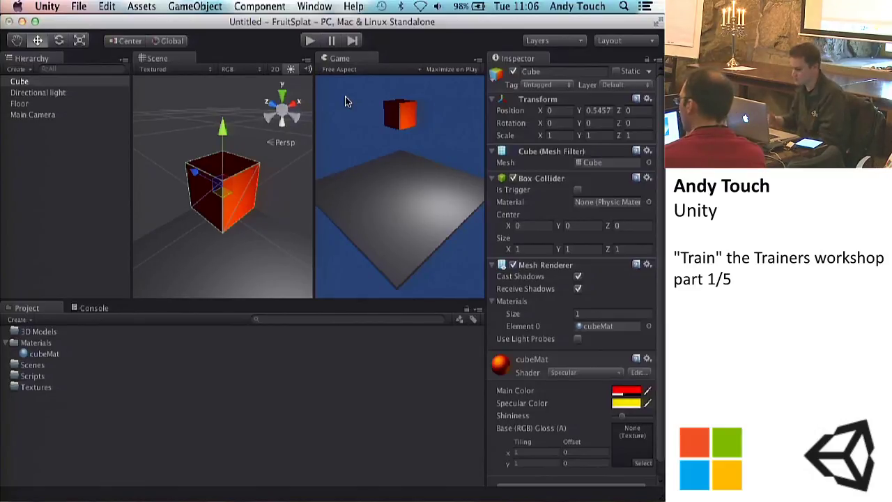
pyautogui.scroll(-3, 223, 209)
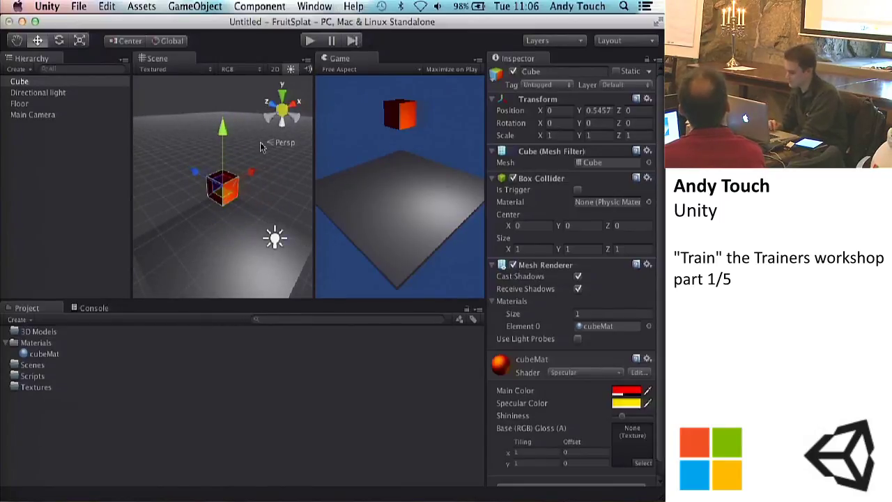
pyautogui.click(272, 235)
pyautogui.click(217, 177)
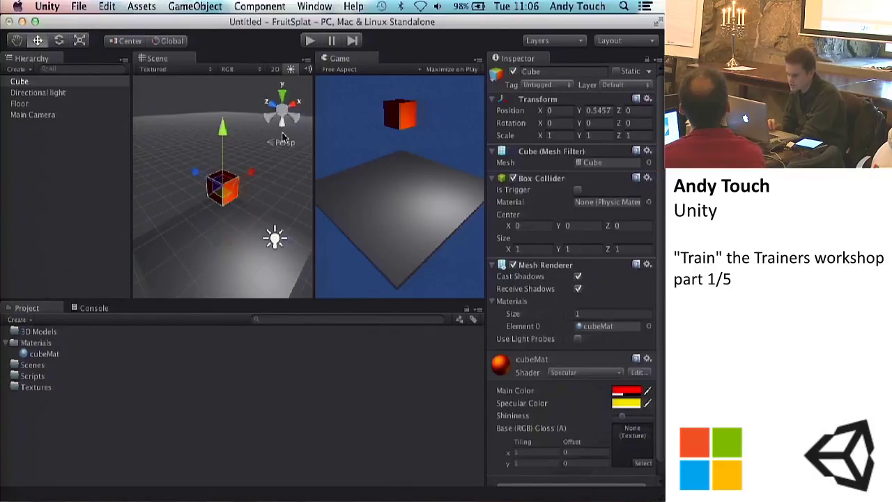
pyautogui.click(310, 41)
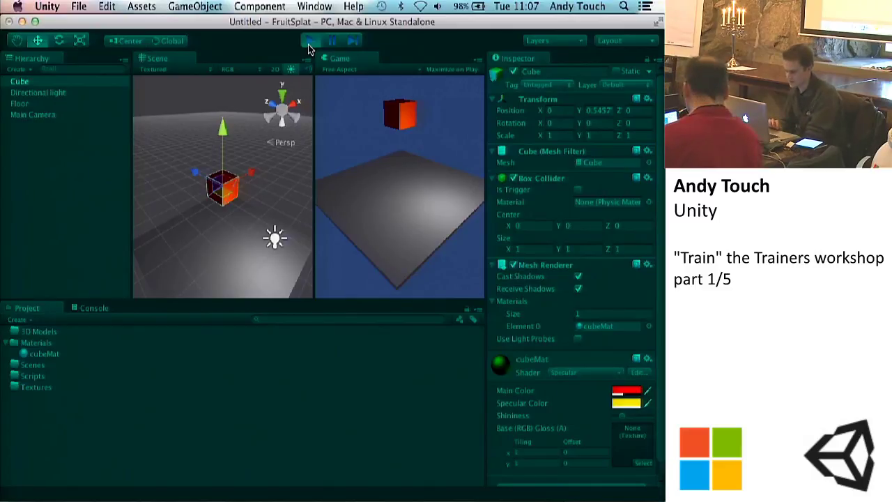
pyautogui.click(309, 41)
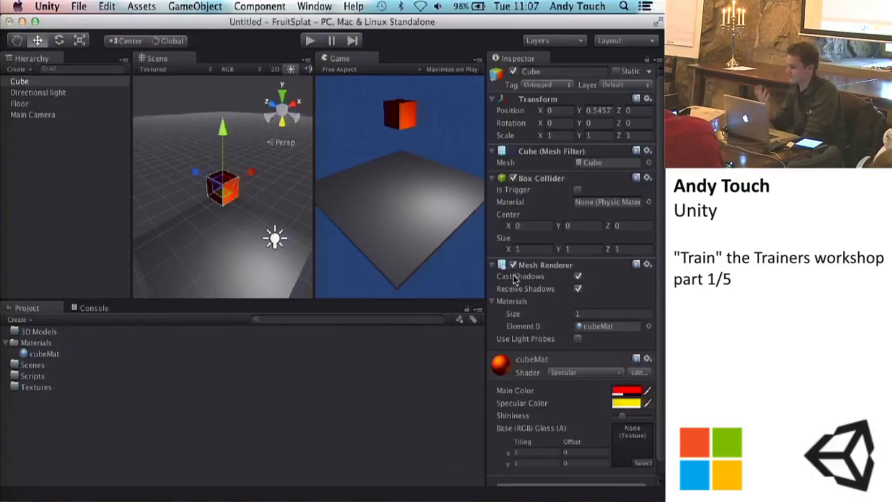
# Select the Cube and add a Rigidbody from Component > Physics
pyautogui.click(28, 115)
pyautogui.click(21, 103)
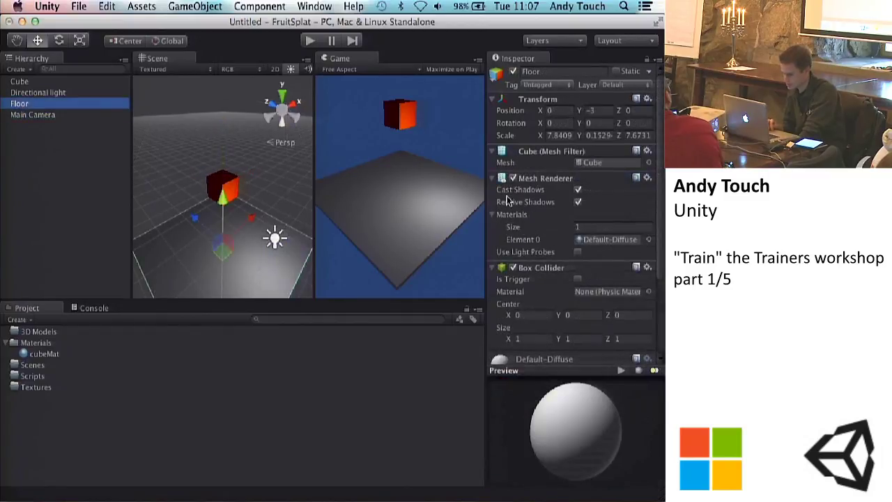
pyautogui.click(46, 82)
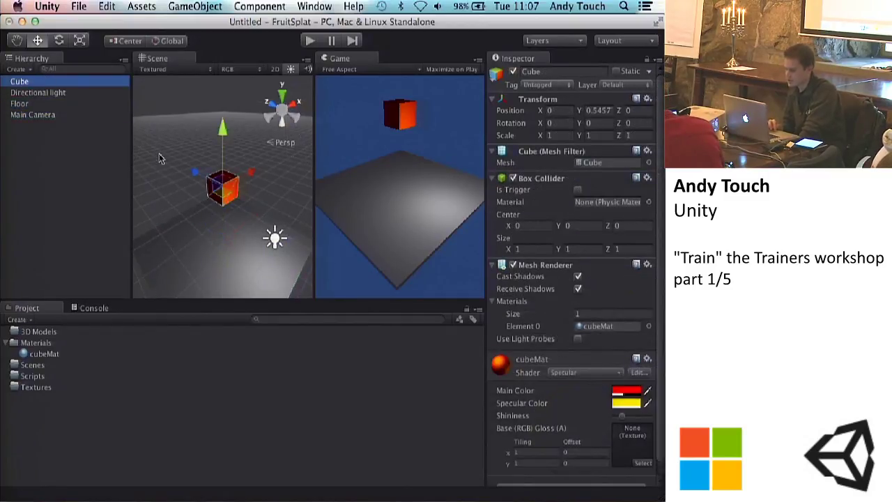
pyautogui.click(263, 5)
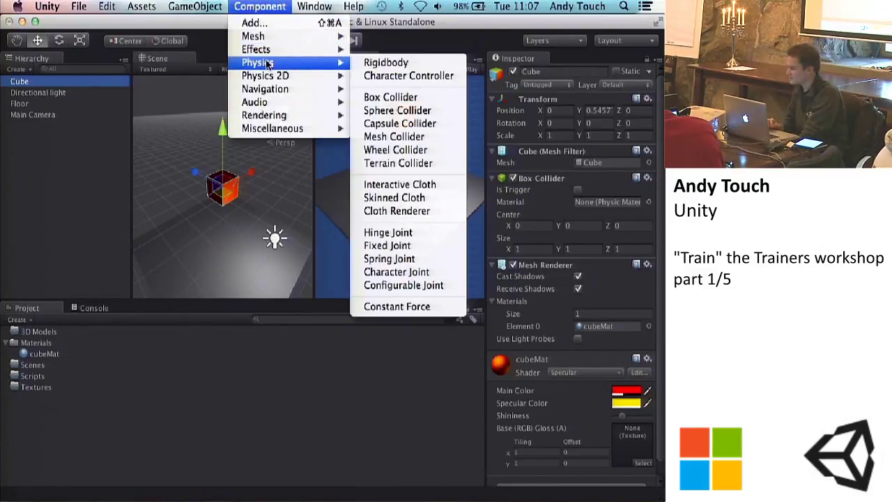
pyautogui.moveTo(269, 74)
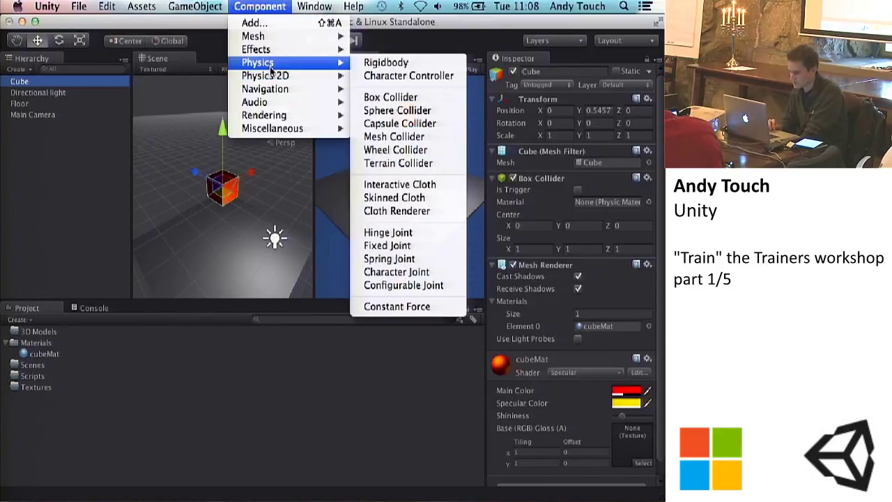
pyautogui.click(371, 64)
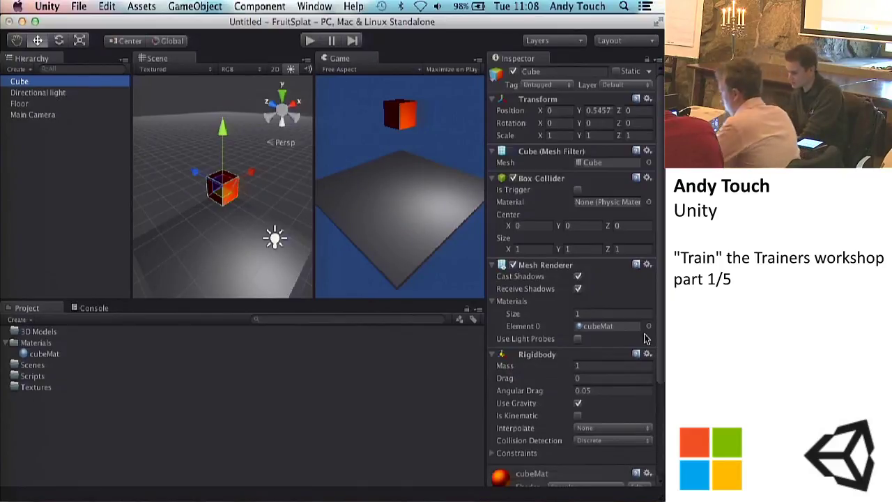
# Review the Rigidbody's mass 1 and gravity settings, then run the scene to test physics
pyautogui.scroll(-4, 625, 315)
pyautogui.scroll(4, 607, 171)
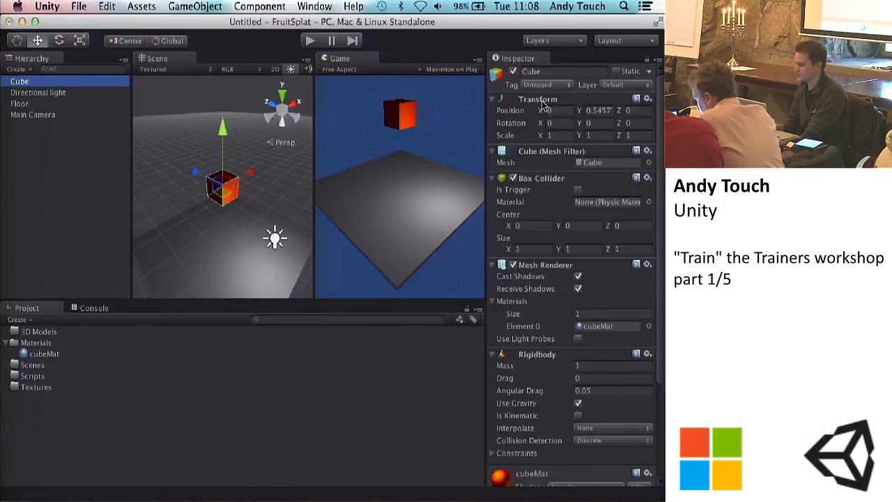
pyautogui.scroll(-4, 543, 104)
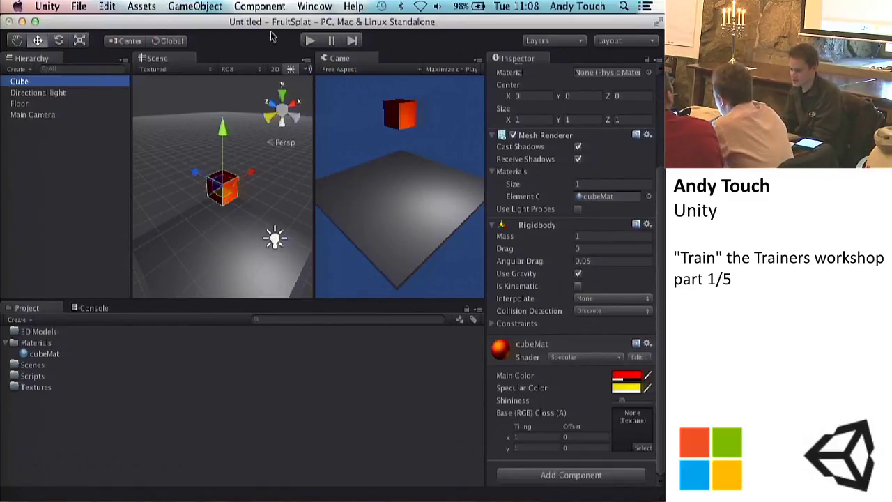
pyautogui.click(310, 42)
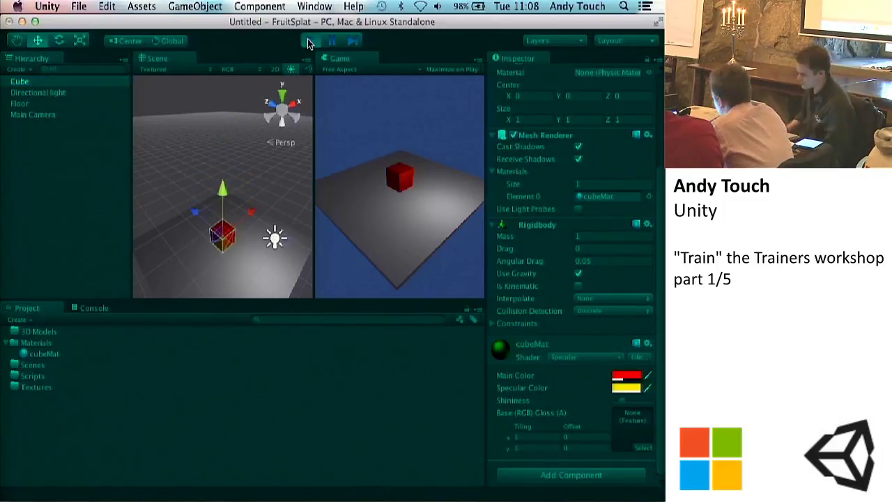
# Stop Play mode and tilt the cube onto an angle with the Rotate tool
pyautogui.click(310, 42)
pyautogui.click(59, 41)
pyautogui.press('f')
pyautogui.moveTo(202, 164); pyautogui.dragTo(268, 189)
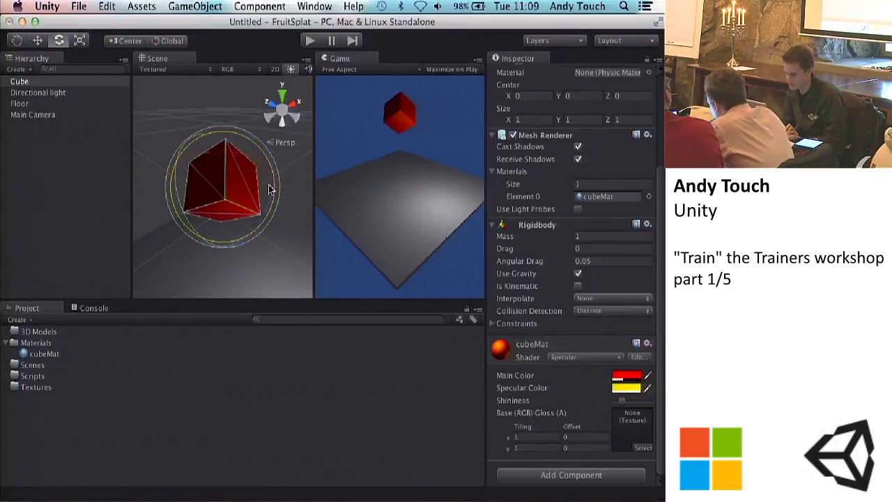
# Test-run the scene to watch the tilted cube fall, then edit the Rigidbody Mass value
pyautogui.click(311, 42)
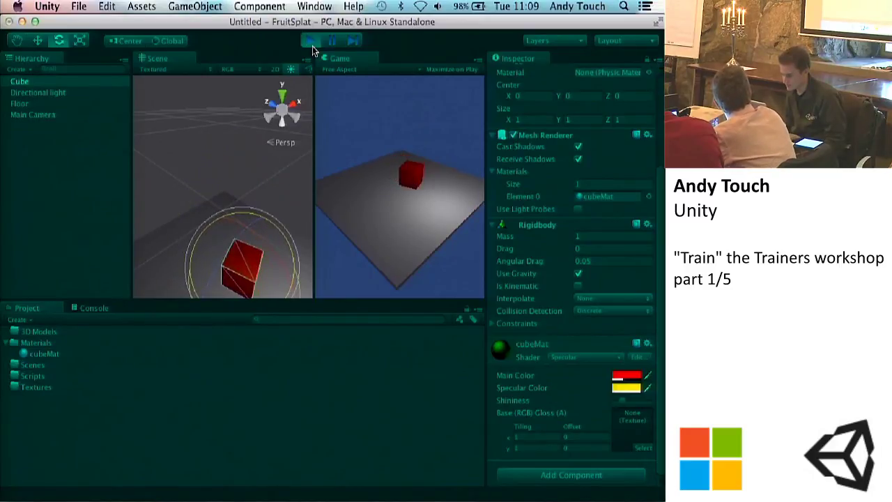
pyautogui.click(312, 46)
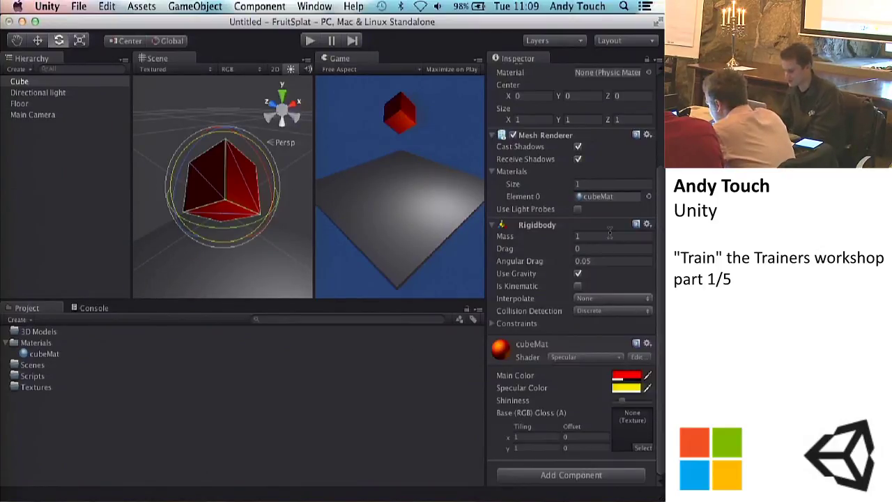
pyautogui.click(590, 236)
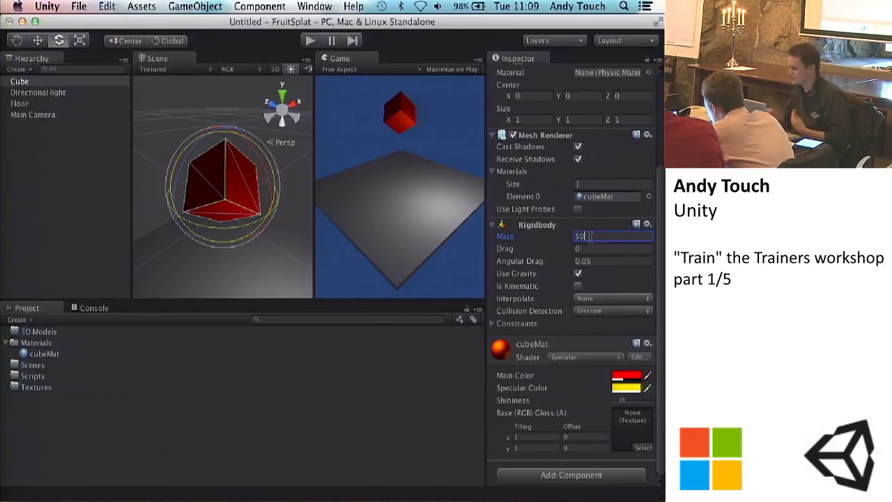
pyautogui.press('BackSpace')
pyautogui.press('BackSpace')
pyautogui.write('1')
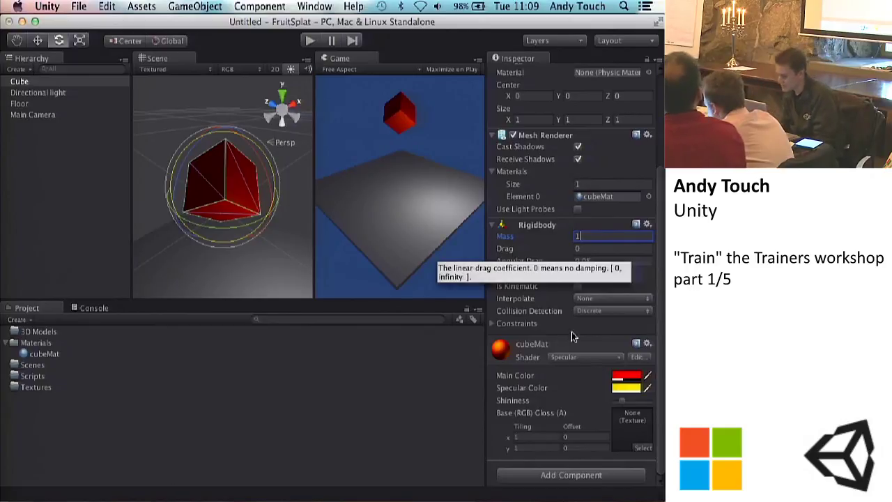
pyautogui.click(587, 311)
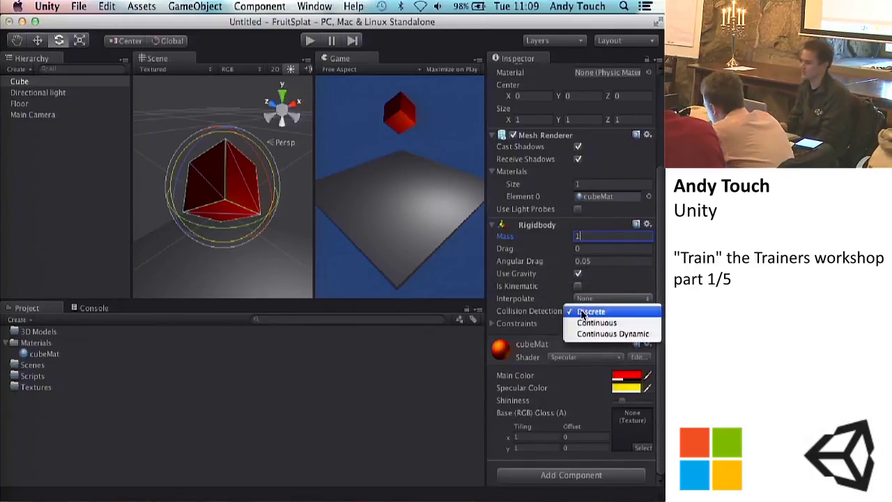
pyautogui.click(582, 313)
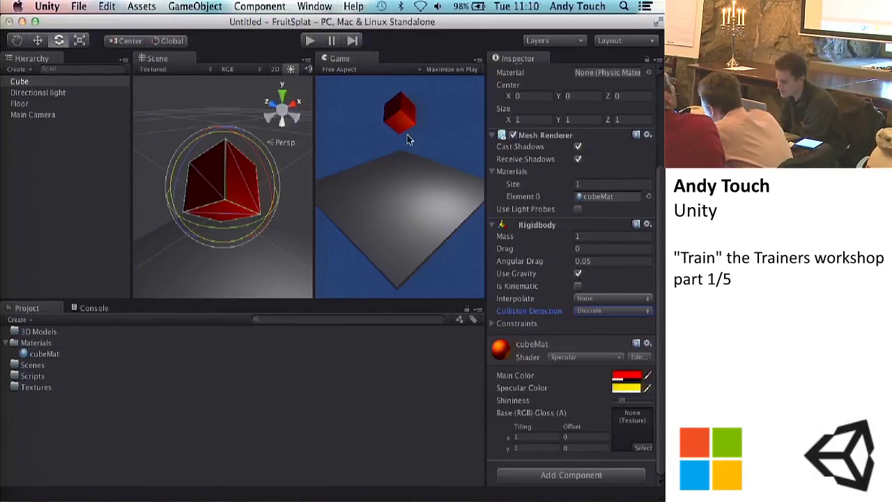
pyautogui.click(311, 40)
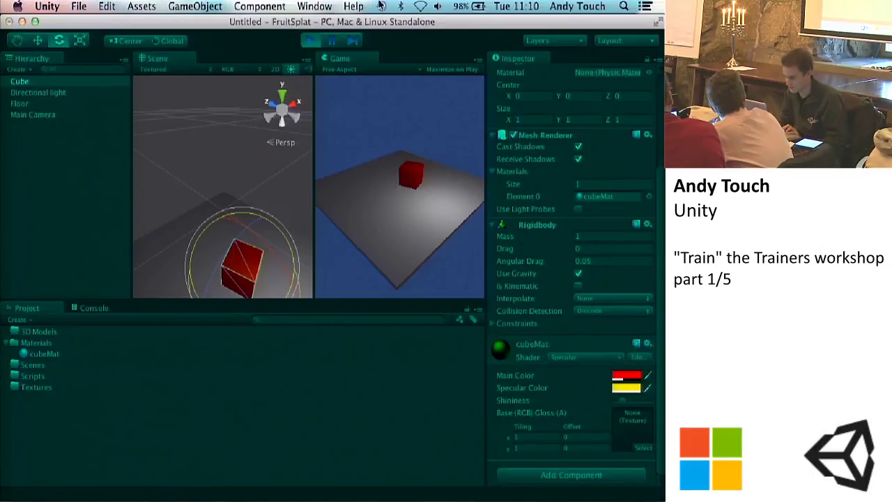
pyautogui.click(311, 41)
# Reselect the Cube in the Unity scene and scroll through its settings
pyautogui.click(173, 93)
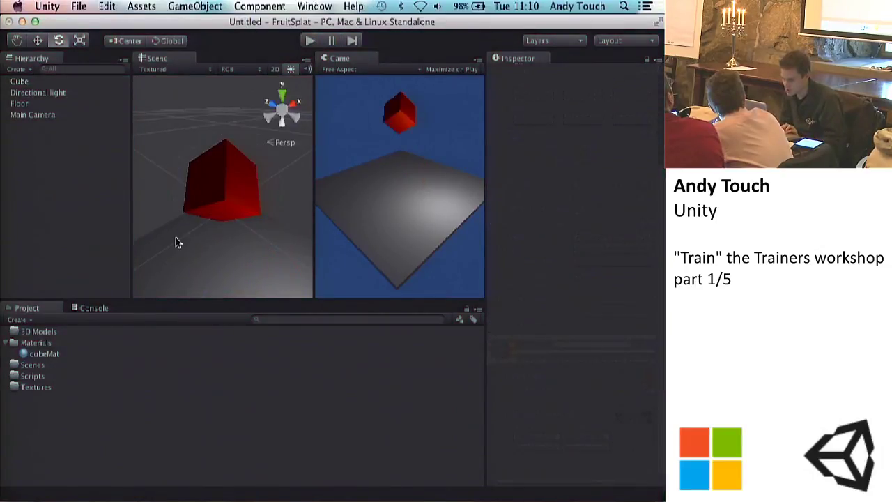
pyautogui.click(222, 189)
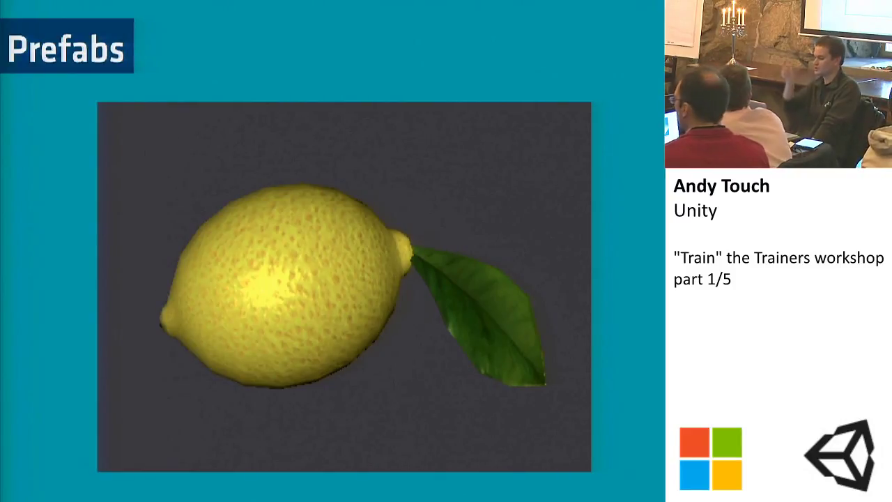
pyautogui.press('Right')
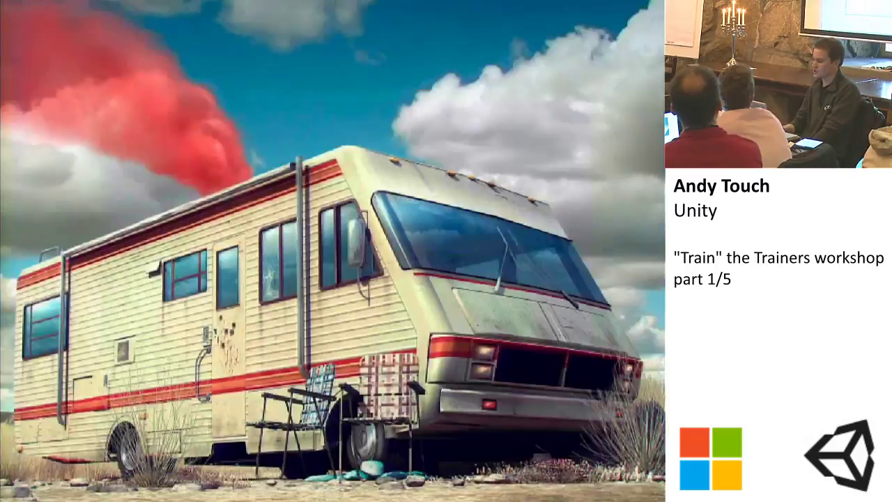
pyautogui.press('Escape')
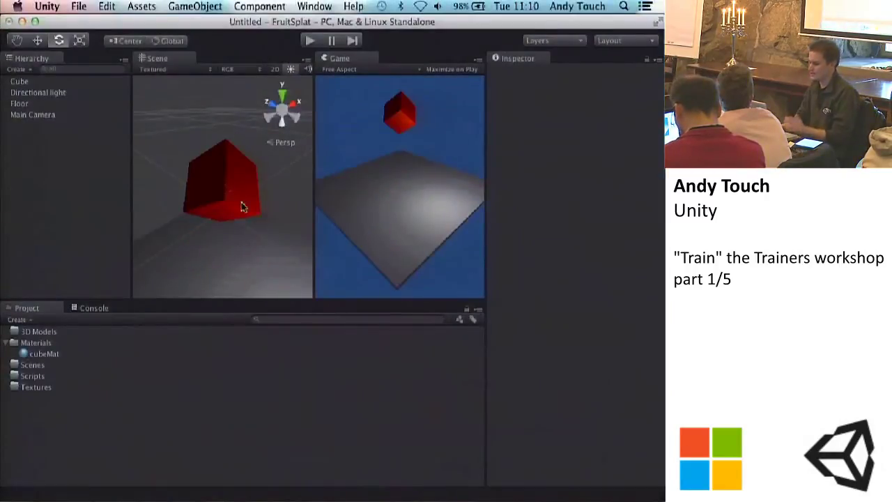
pyautogui.click(240, 199)
pyautogui.scroll(-5, 567, 314)
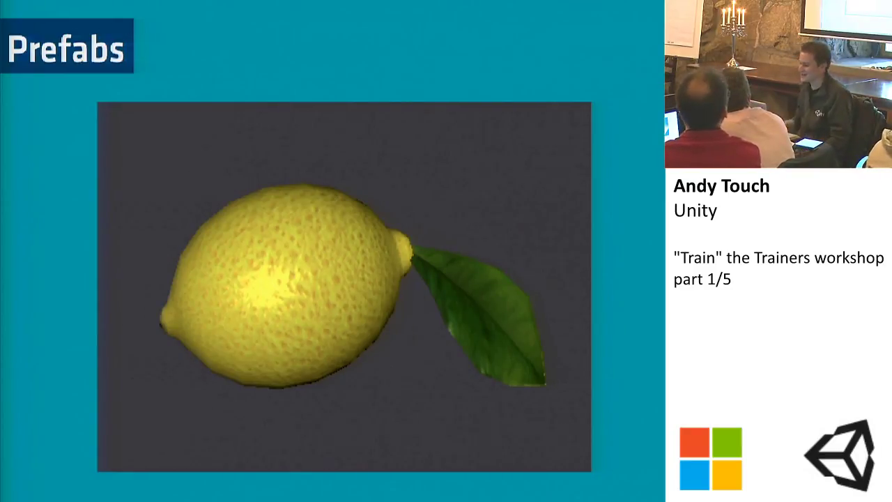
# Advance the presentation to the Prefab Building slide
pyautogui.press('Right')
pyautogui.press('Left')
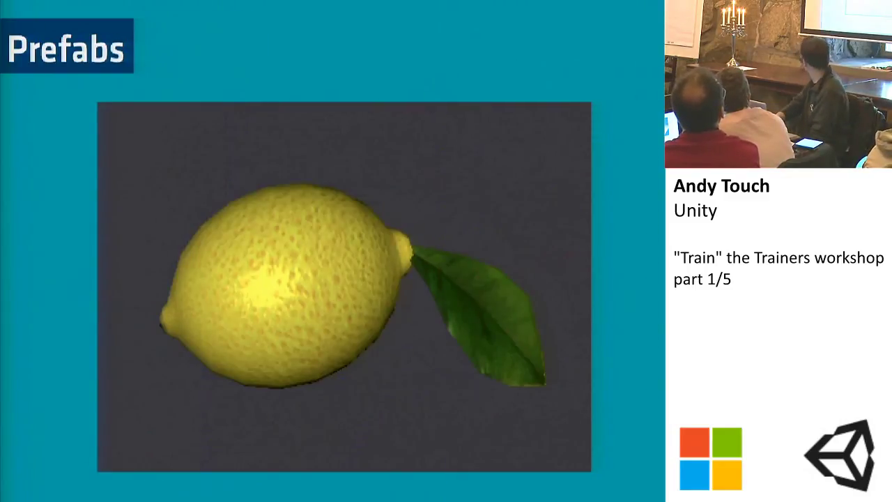
pyautogui.press('Right')
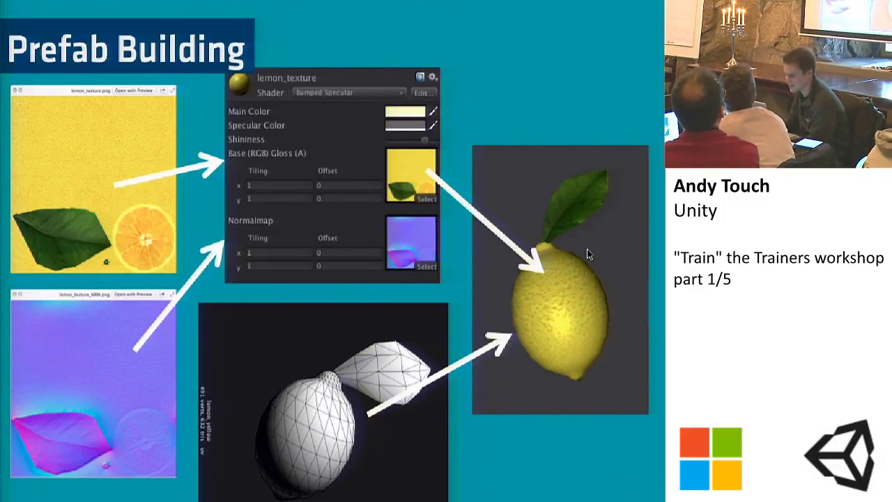
# Step through the lemon settings, prefab list and many-lemons slides to the RV photo slide
pyautogui.press('Right')
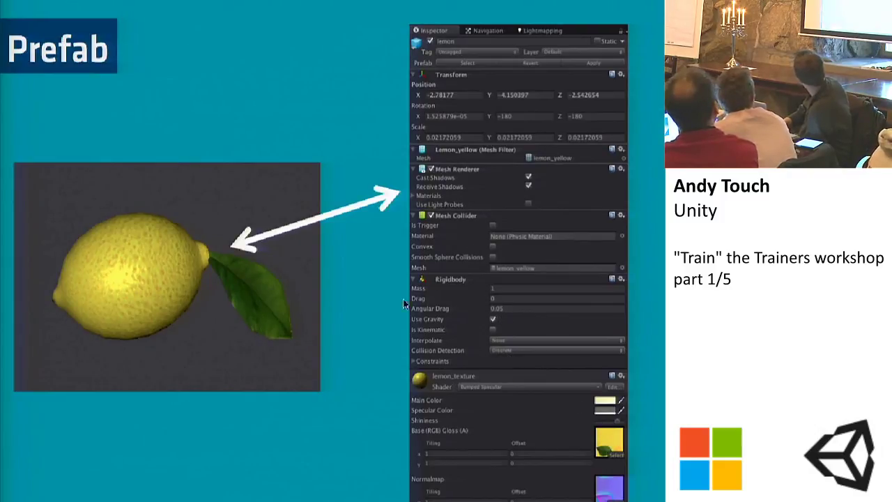
pyautogui.press('Right')
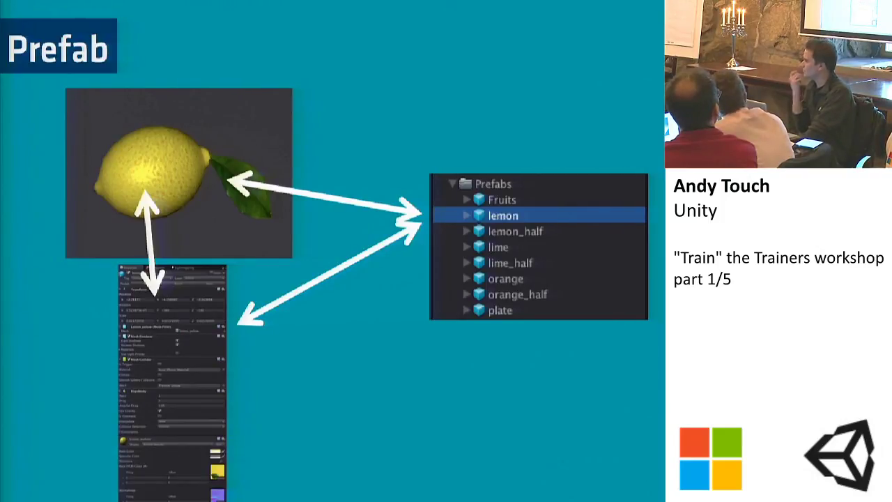
pyautogui.press('Right')
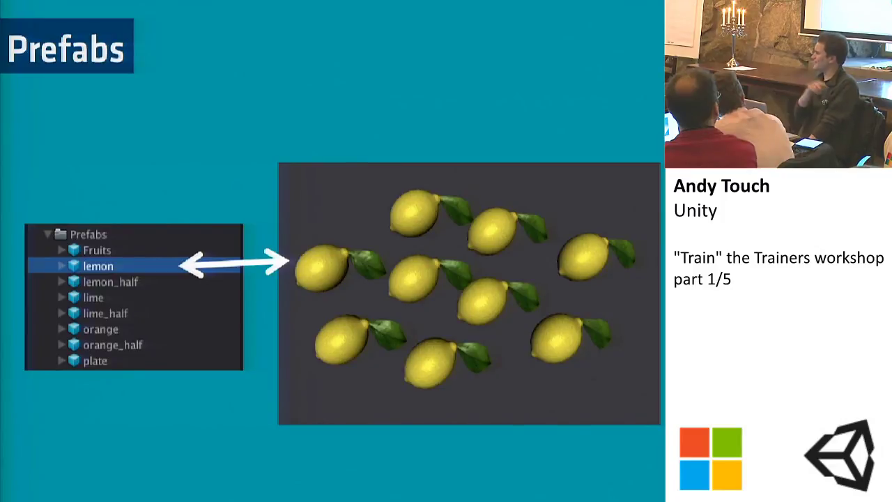
pyautogui.press('Right')
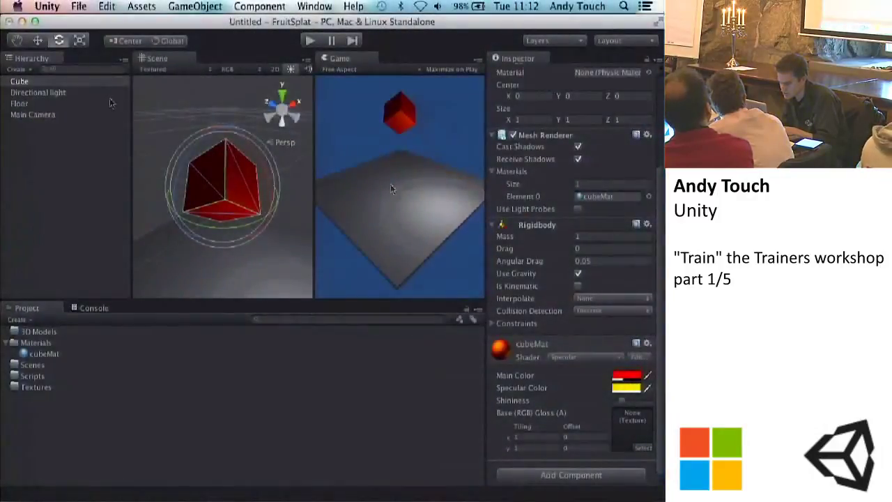
# Select the Cube, collapse Materials, and create a new project folder named Prefab
pyautogui.click(75, 162)
pyautogui.click(21, 82)
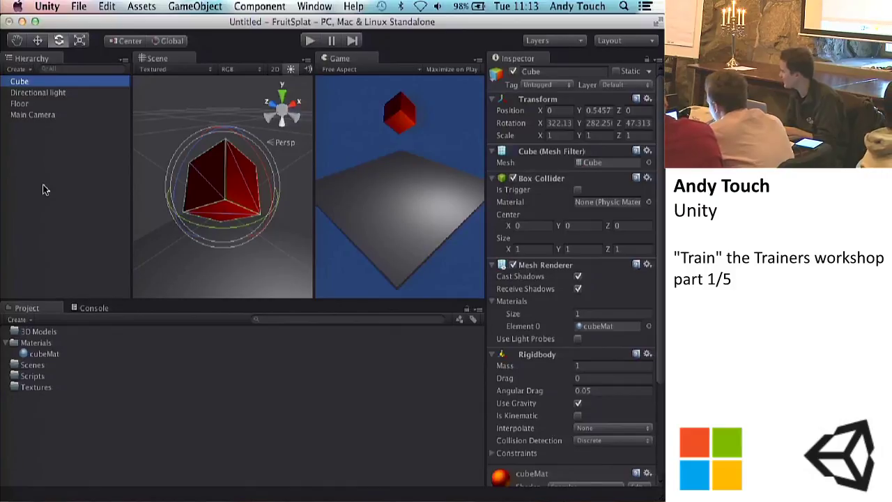
pyautogui.click(7, 343)
pyautogui.click(54, 400)
pyautogui.click(18, 319)
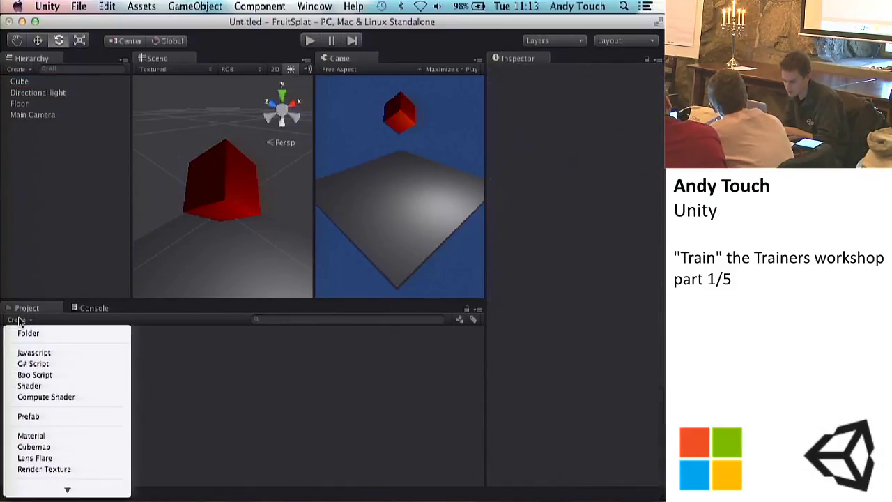
pyautogui.click(25, 332)
pyautogui.write('Prefab')
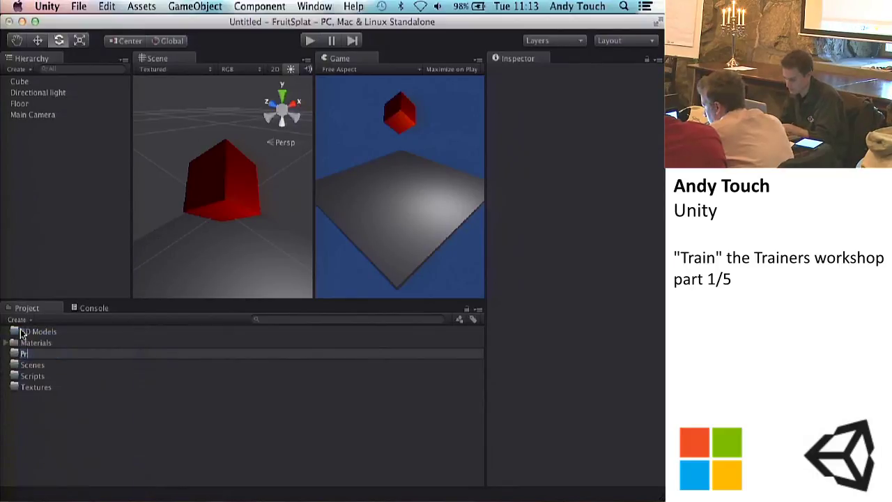
pyautogui.press('Return')
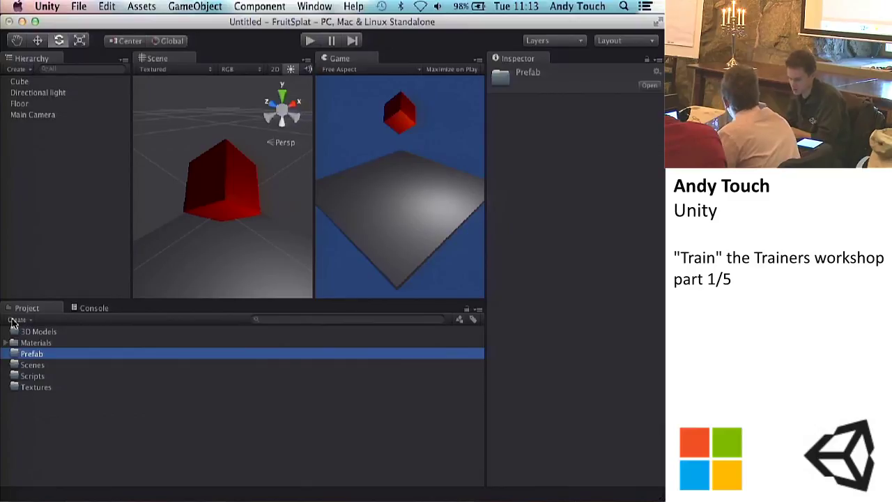
# Create a new empty prefab in the Prefab folder and name it cubePrefab
pyautogui.click(15, 319)
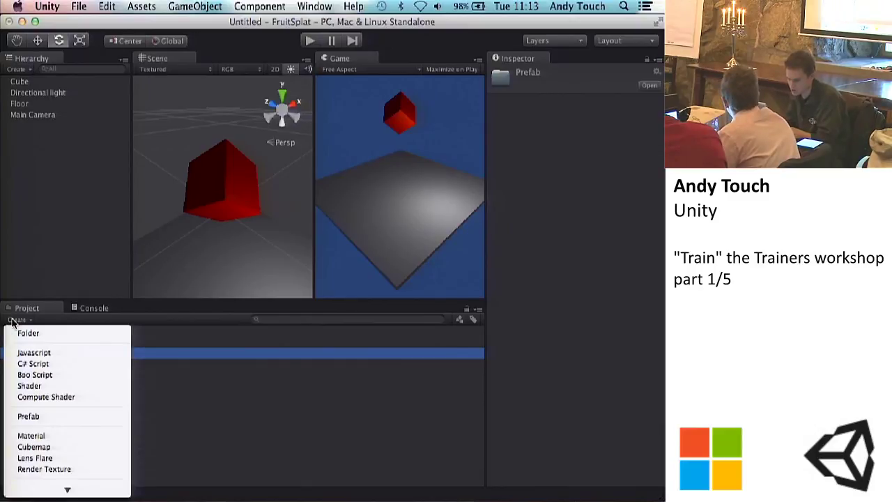
pyautogui.click(29, 416)
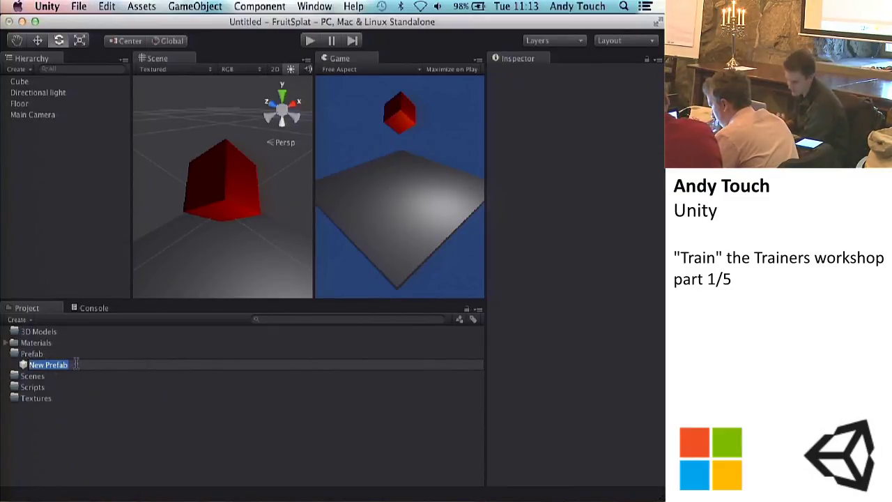
pyautogui.press('Return')
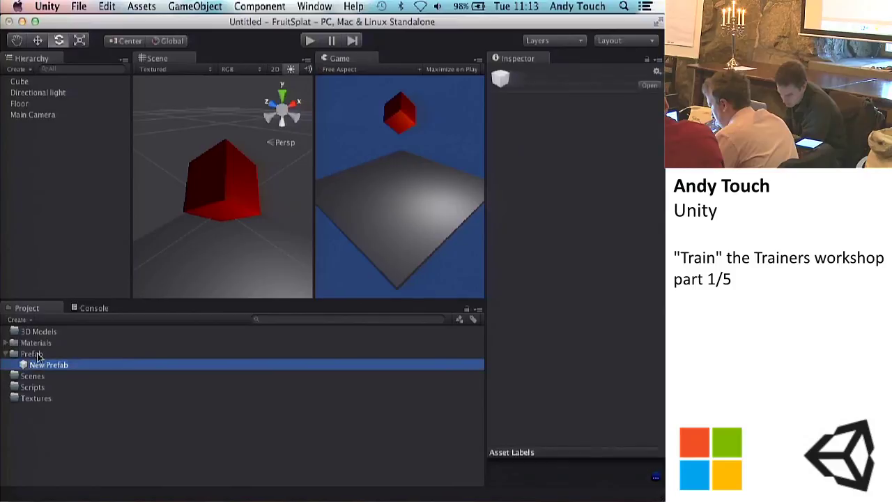
pyautogui.click(7, 343)
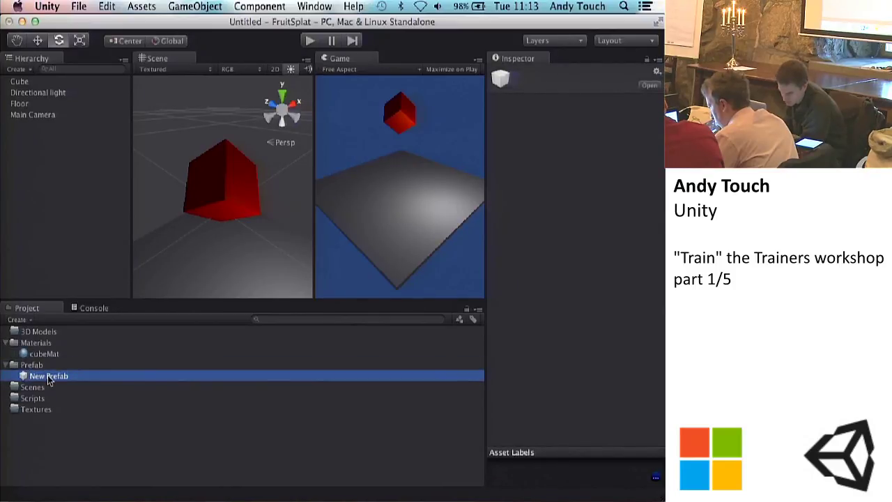
pyautogui.press('Return')
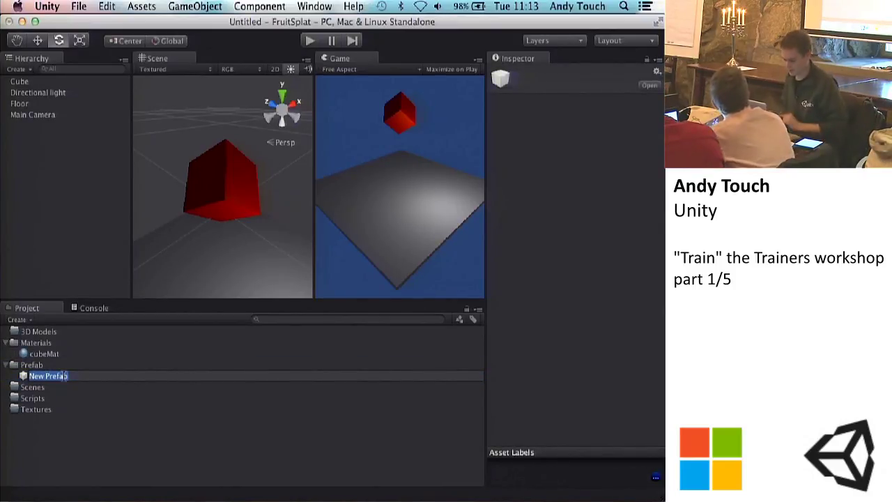
pyautogui.write('cube')
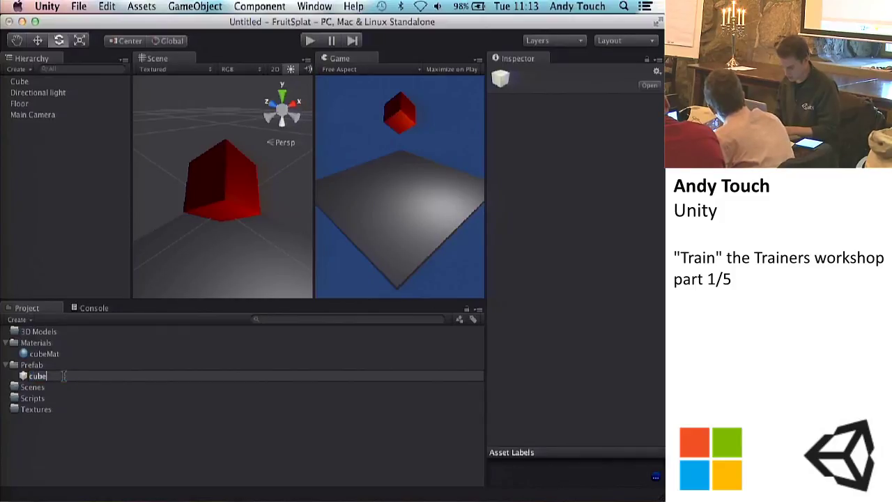
pyautogui.write('Master')
pyautogui.press('BackSpace')
pyautogui.press('BackSpace')
pyautogui.press('BackSpace')
pyautogui.press('BackSpace')
pyautogui.write('Prefab')
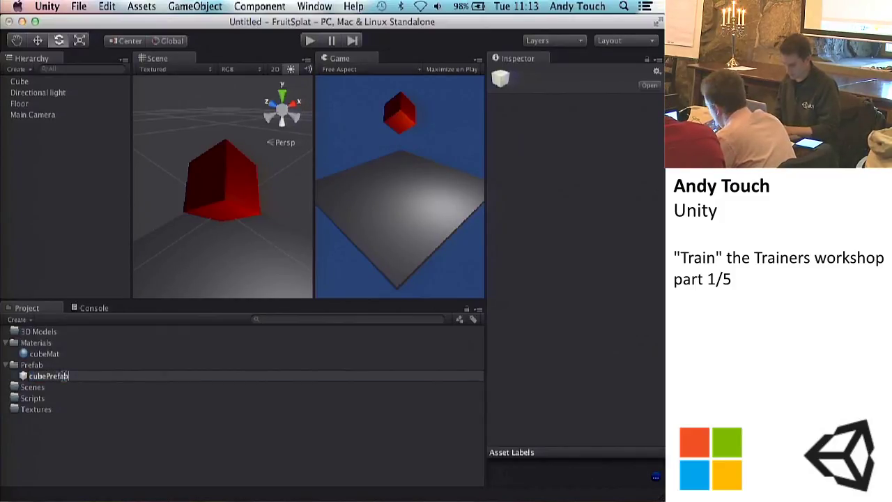
pyautogui.press('Return')
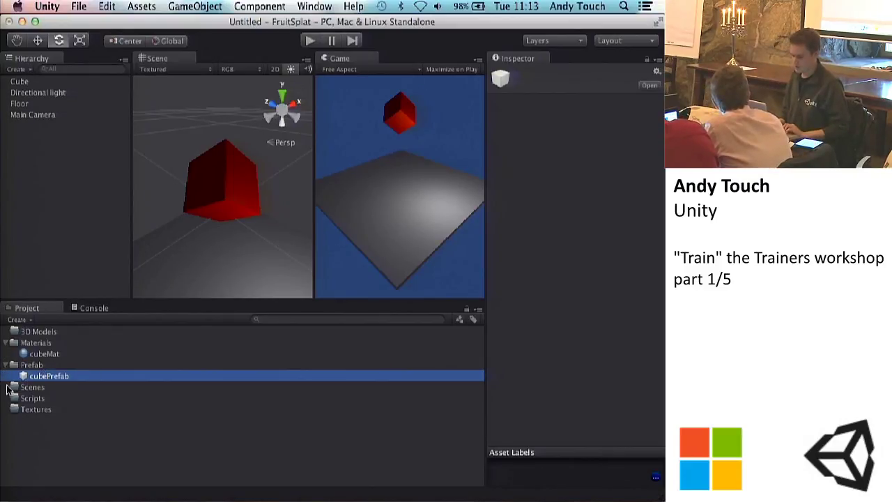
# Store the scene's Cube into the cubePrefab asset
pyautogui.click(41, 366)
pyautogui.click(42, 380)
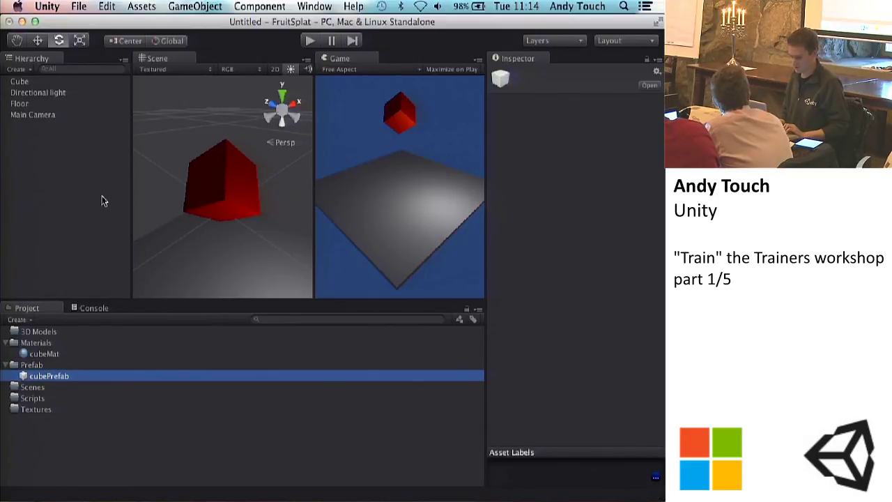
pyautogui.click(61, 175)
pyautogui.click(39, 82)
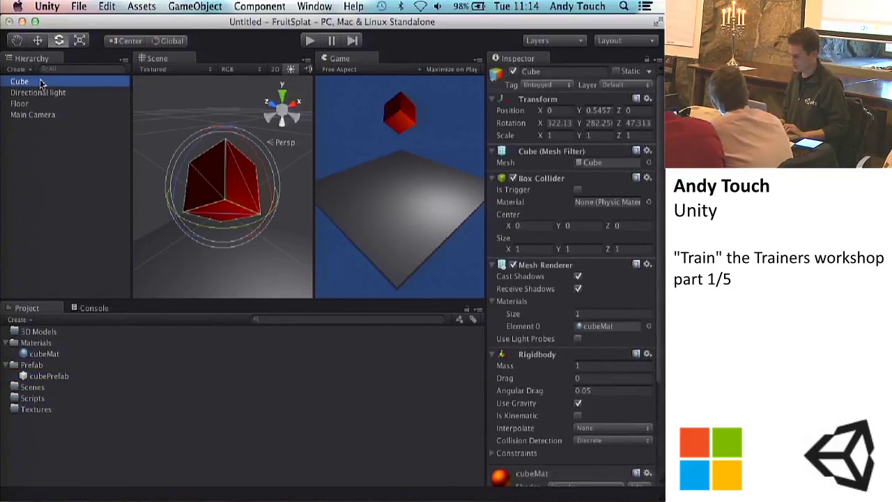
pyautogui.moveTo(40, 82); pyautogui.dragTo(53, 381)
# Inspect cubePrefab's components, then delete the original Cube from the scene
pyautogui.click(25, 377)
pyautogui.click(25, 377)
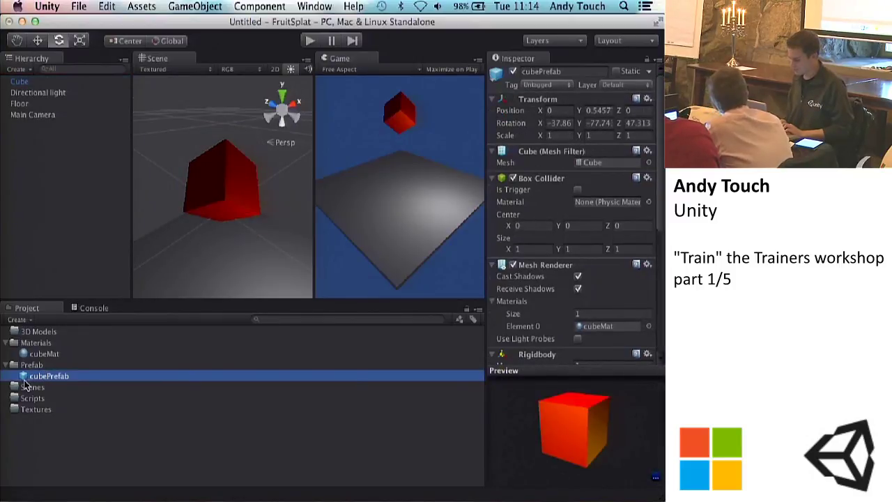
pyautogui.scroll(-5, 550, 259)
pyautogui.scroll(5, 576, 251)
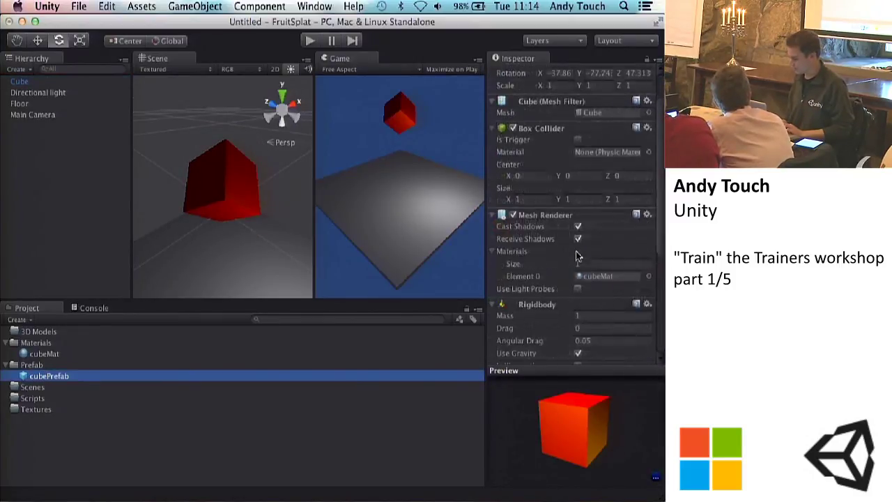
pyautogui.rightClick(34, 82)
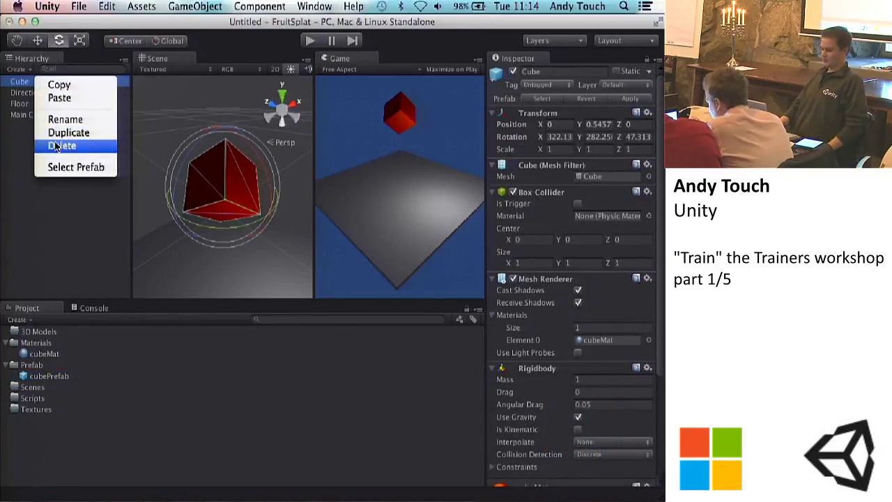
pyautogui.click(56, 146)
pyautogui.click(28, 82)
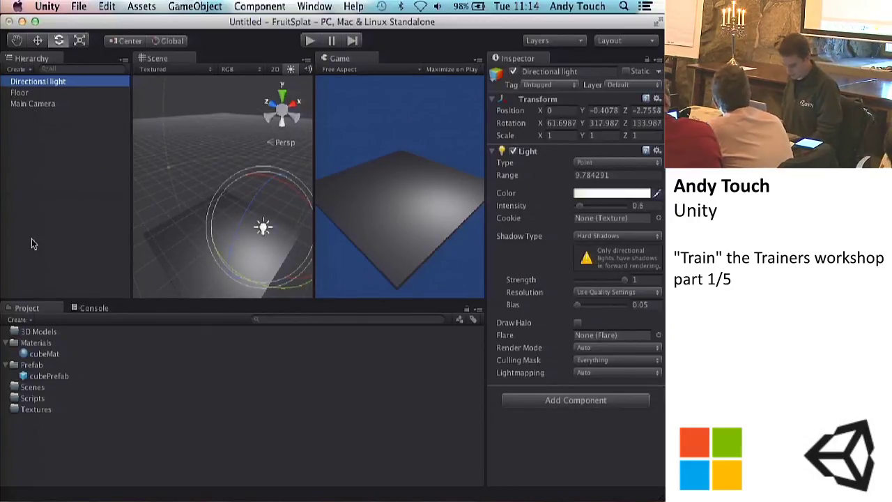
pyautogui.click(44, 354)
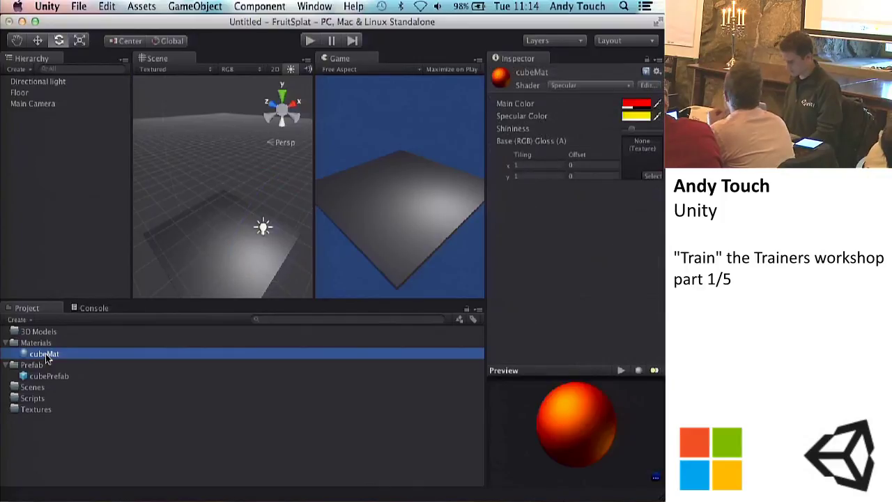
pyautogui.press('Down')
pyautogui.press('Down')
pyautogui.moveTo(575, 370); pyautogui.dragTo(578, 345)
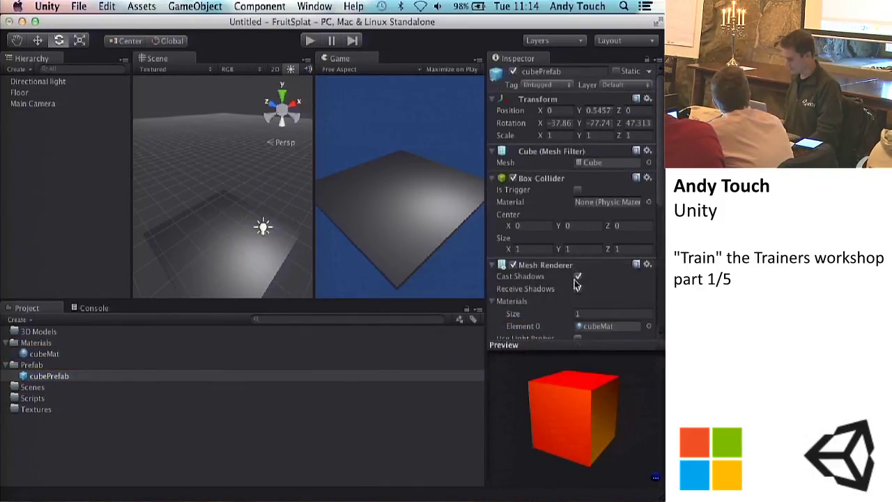
pyautogui.scroll(-10, 576, 279)
pyautogui.scroll(5, 573, 272)
pyautogui.scroll(-5, 573, 272)
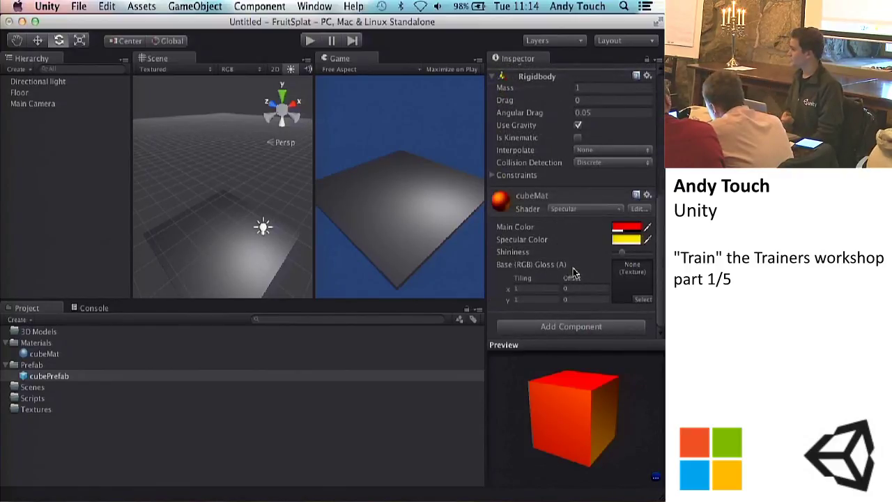
pyautogui.click(76, 176)
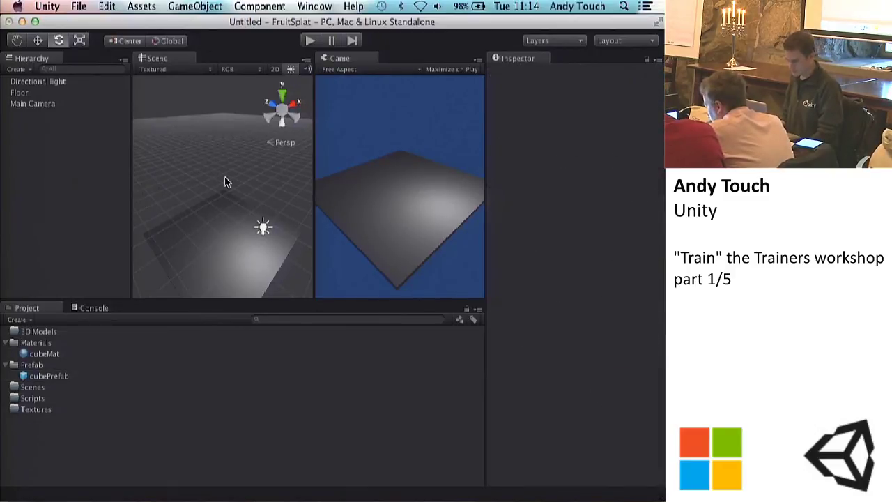
pyautogui.scroll(1, 225, 181)
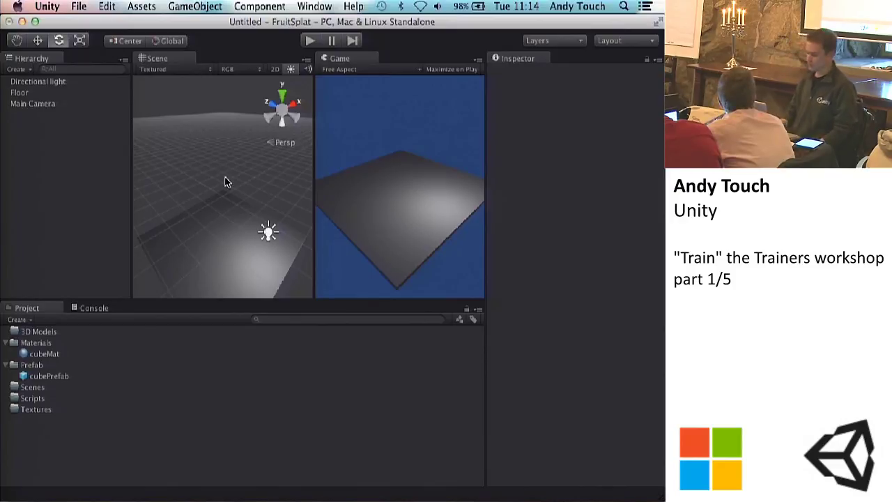
pyautogui.click(15, 320)
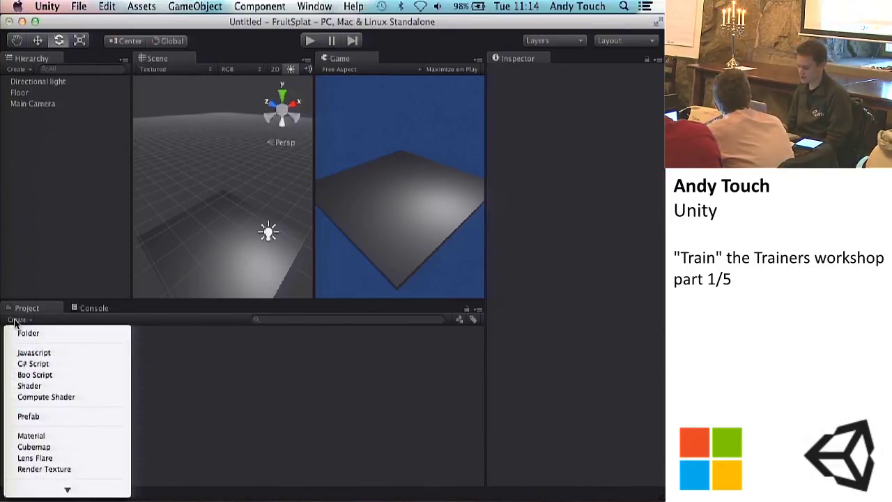
pyautogui.click(28, 416)
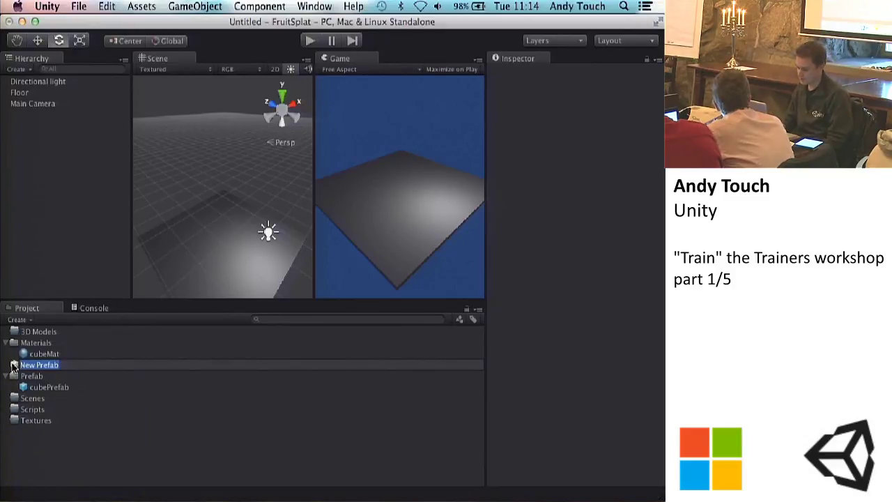
pyautogui.press('Return')
pyautogui.rightClick(24, 365)
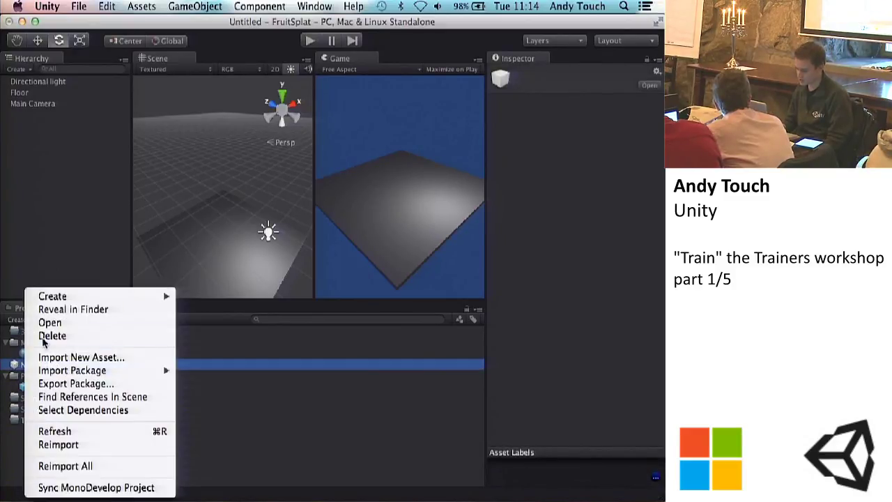
pyautogui.click(42, 335)
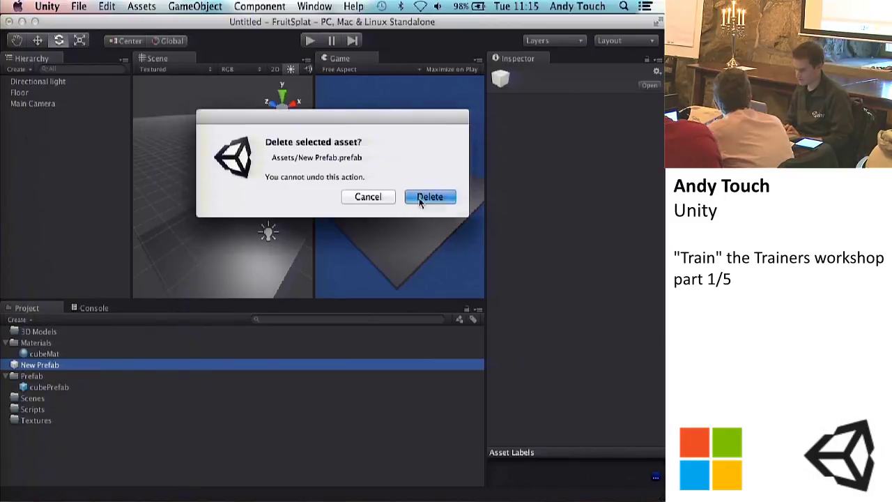
pyautogui.press('Return')
pyautogui.click(28, 103)
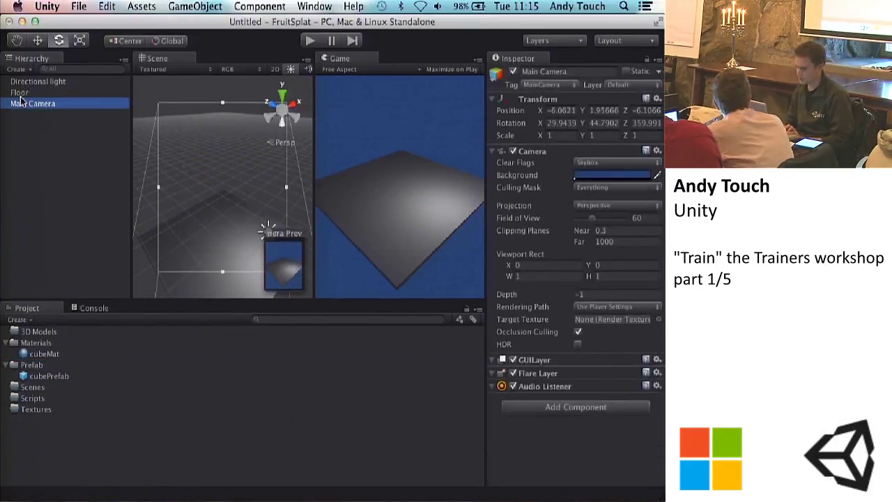
# Turn Floor into a prefab in the Prefab folder, then delete that Floor prefab asset
pyautogui.click(21, 93)
pyautogui.moveTo(26, 98); pyautogui.dragTo(42, 365)
pyautogui.click(38, 387)
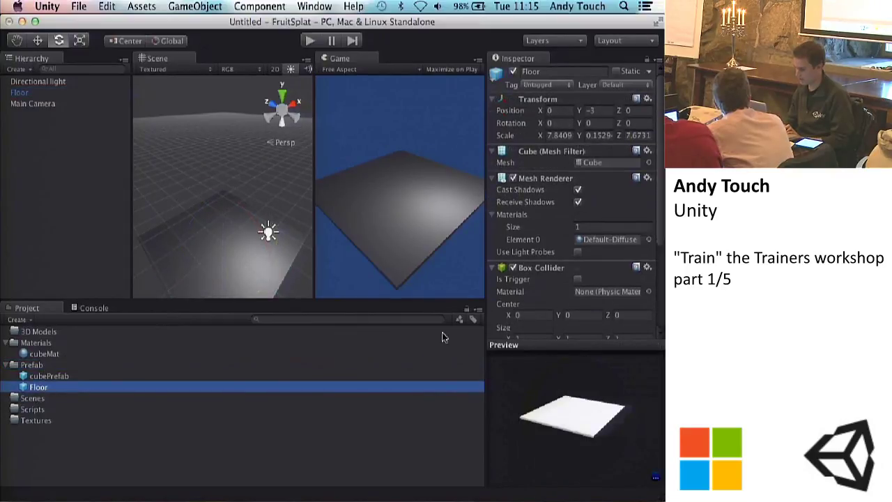
pyautogui.rightClick(60, 390)
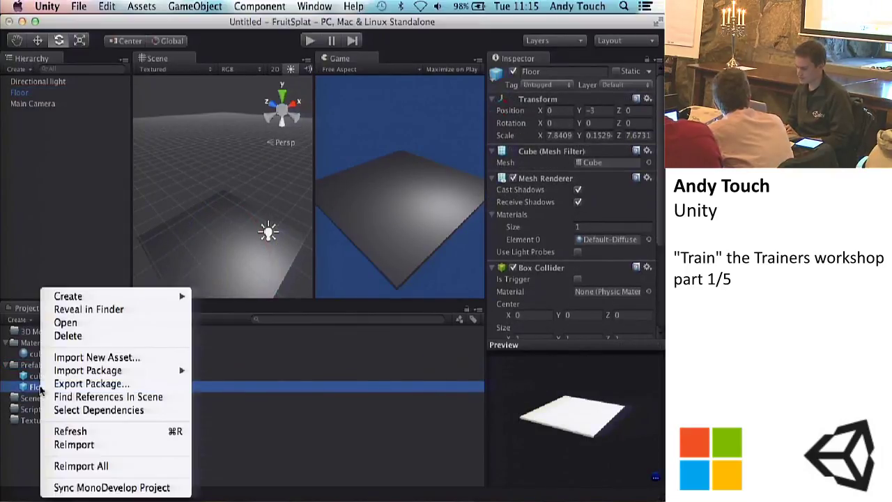
pyautogui.click(76, 335)
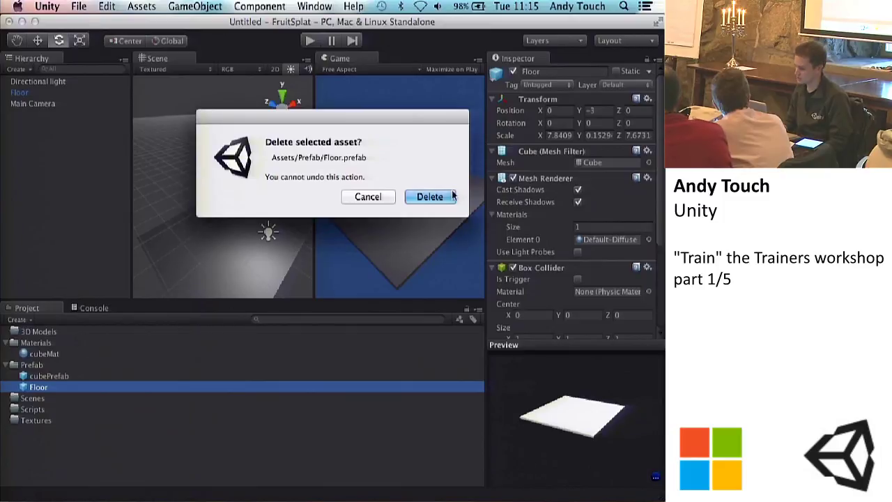
pyautogui.click(431, 198)
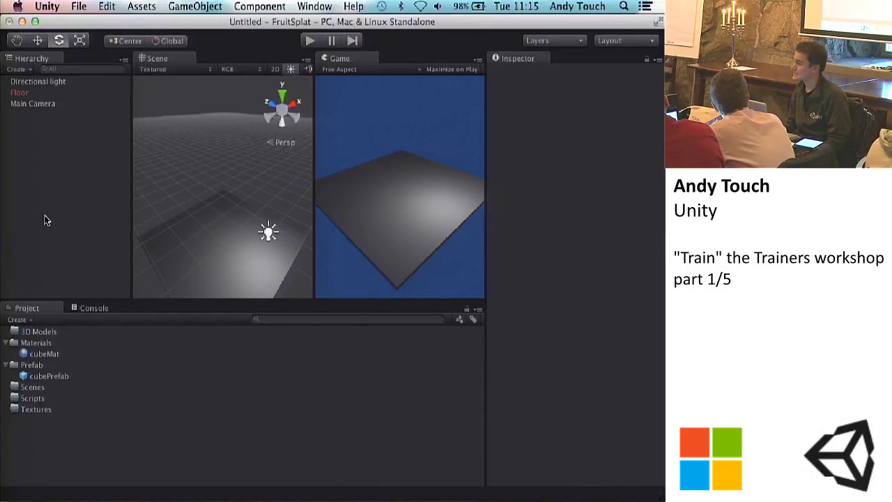
# Rename the Prefab folder to Lemon
pyautogui.click(32, 364)
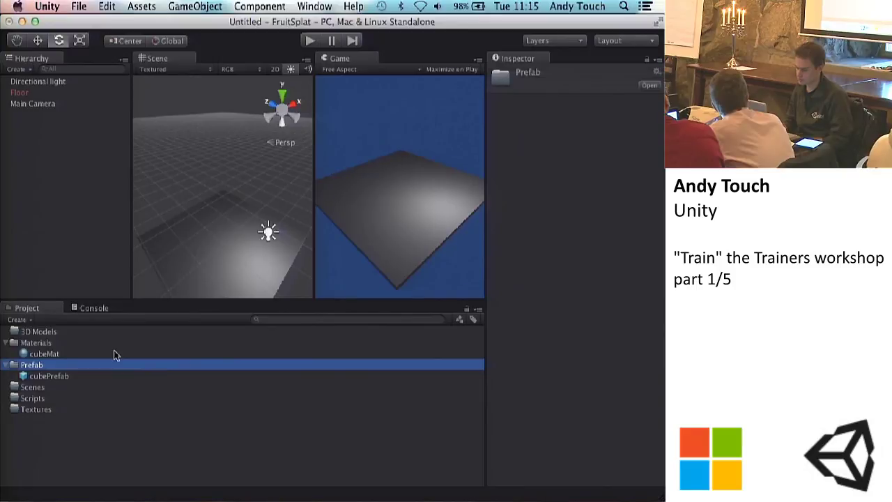
pyautogui.click(44, 366)
pyautogui.write('Lemon')
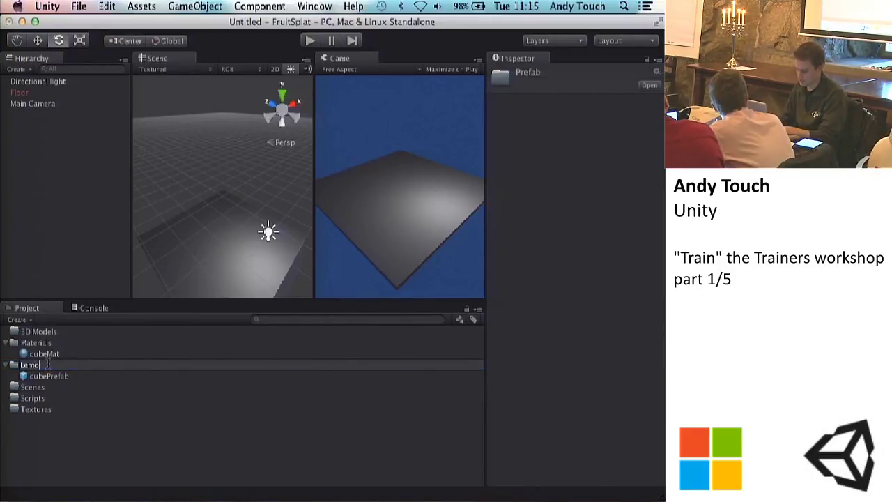
pyautogui.press('Return')
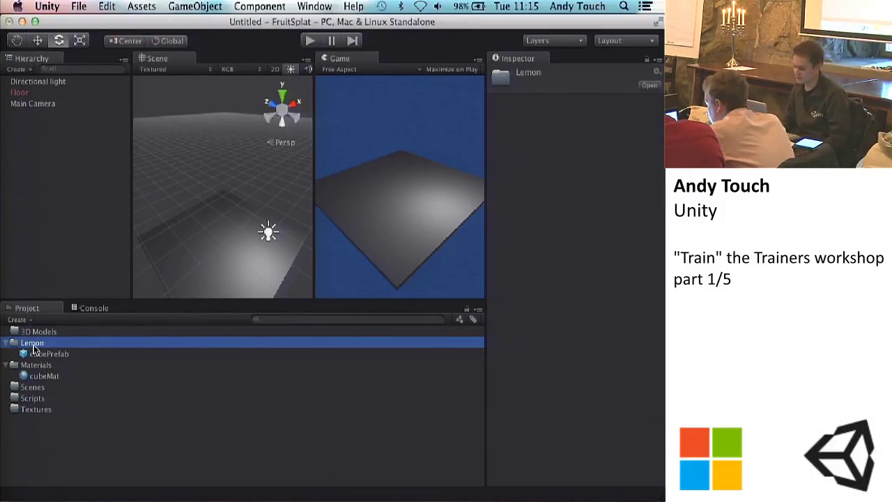
# Rename the Lemon folder to Prefabs, deselect it, and switch to Finder
pyautogui.click(33, 345)
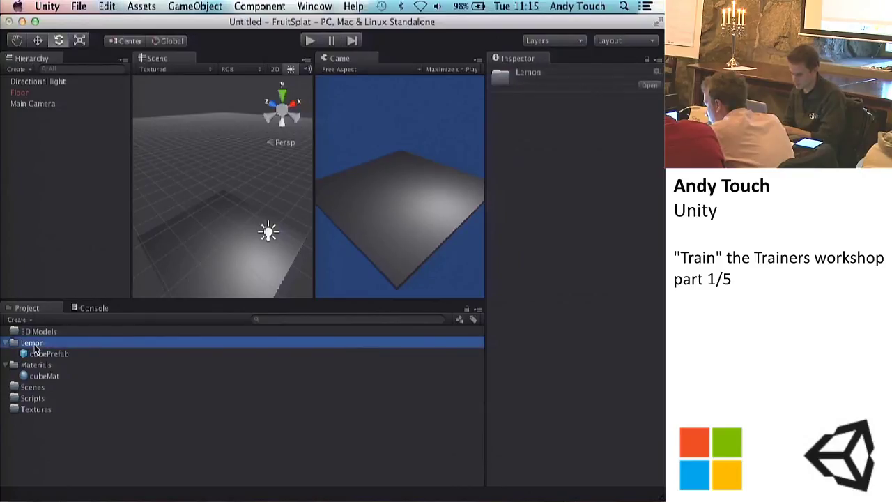
pyautogui.press('Return')
pyautogui.write('Pre')
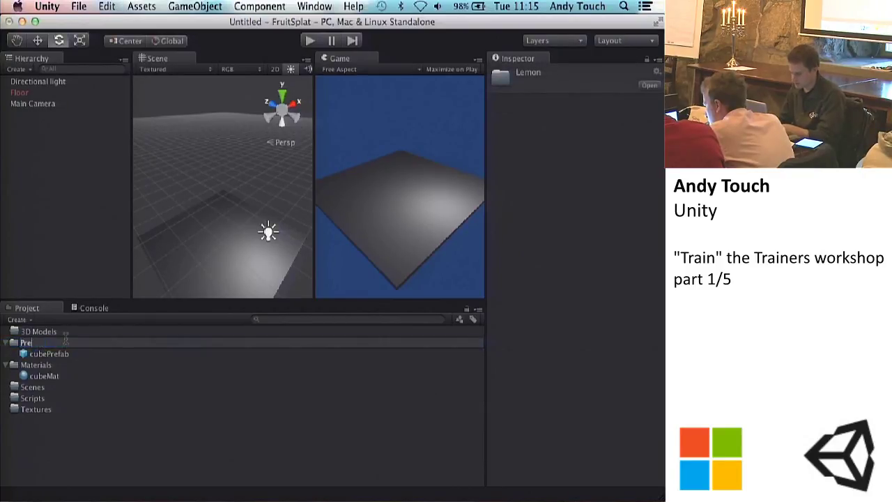
pyautogui.write('fabs')
pyautogui.press('Return')
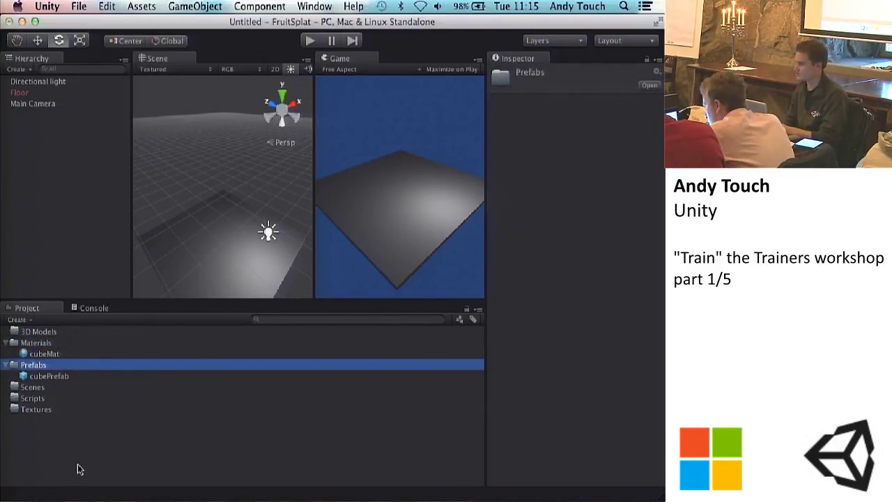
pyautogui.click(77, 469)
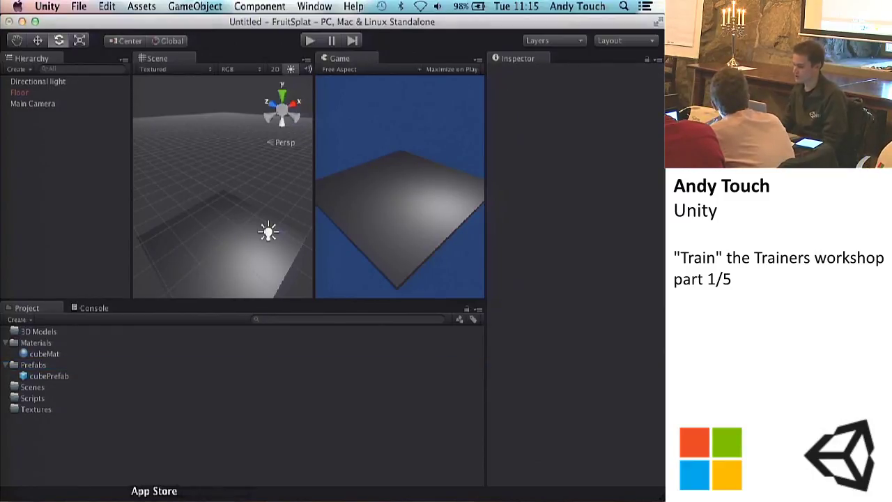
pyautogui.click(155, 499)
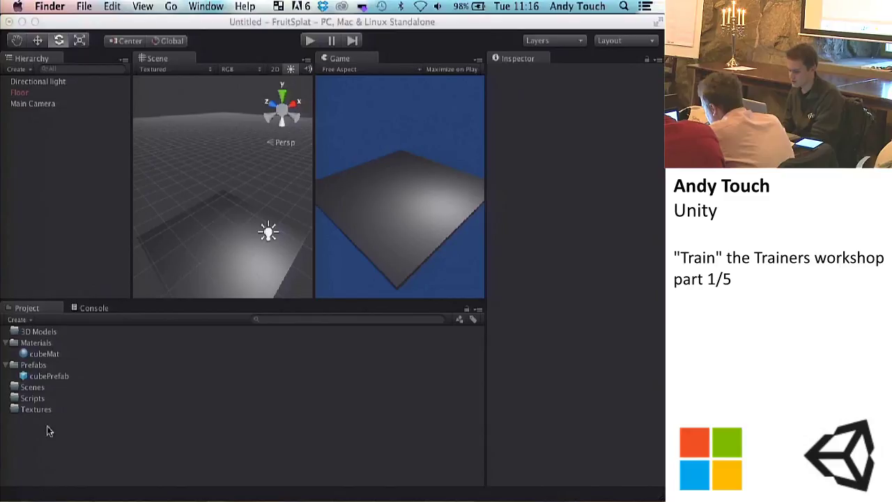
# Return to Unity and undo the recent selection changes
pyautogui.click(19, 93)
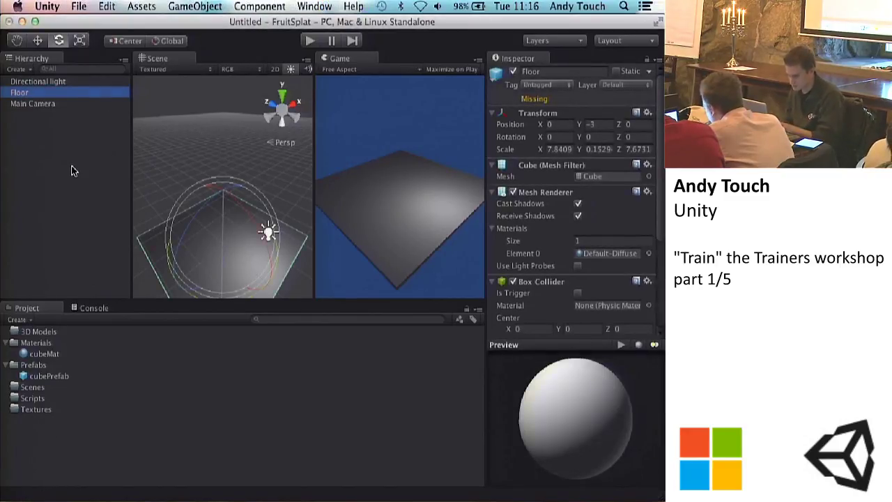
pyautogui.press('super+z')
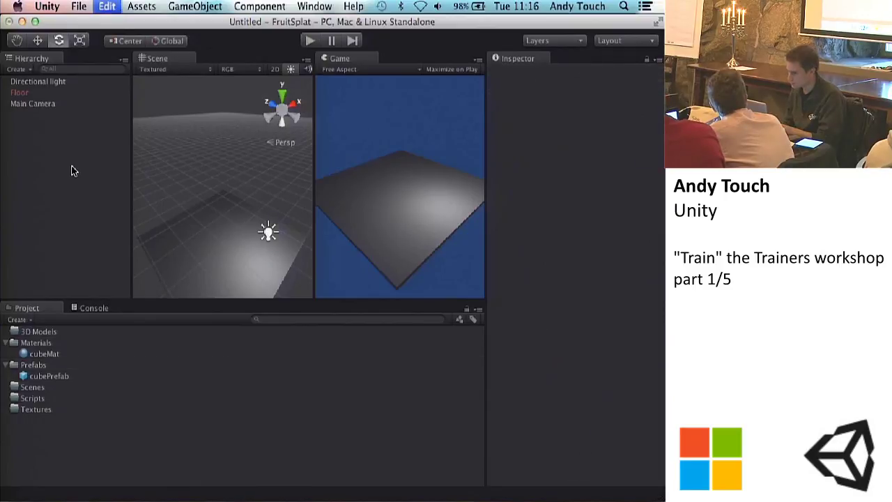
pyautogui.press('super+z')
pyautogui.press('super+z')
pyautogui.press('super+z')
pyautogui.press('super+z')
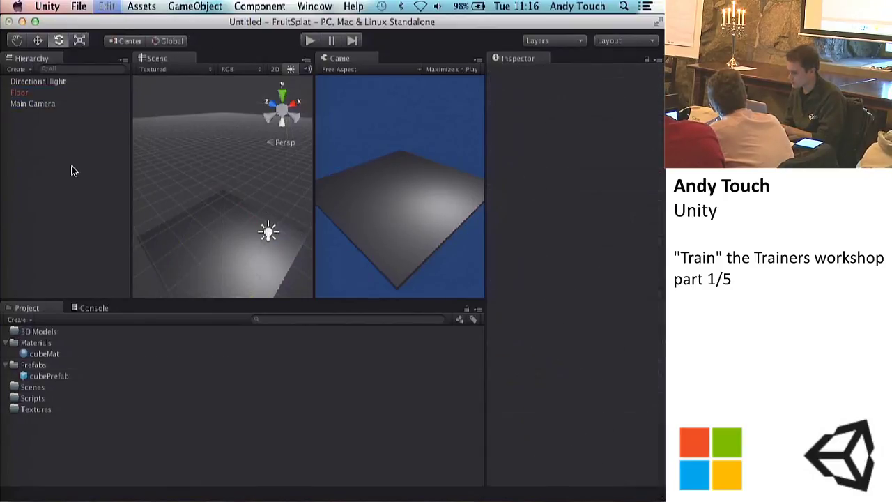
# Compare the cubeMat material settings with the cubePrefab asset's components
pyautogui.click(51, 354)
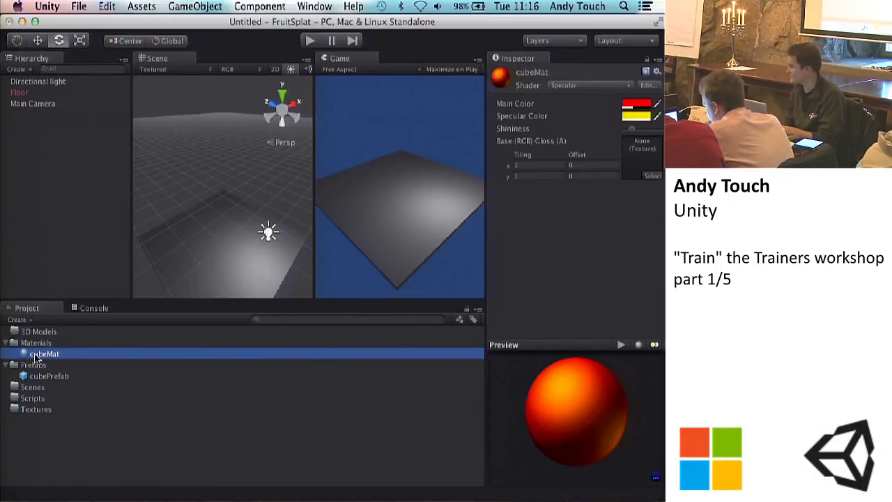
pyautogui.click(44, 376)
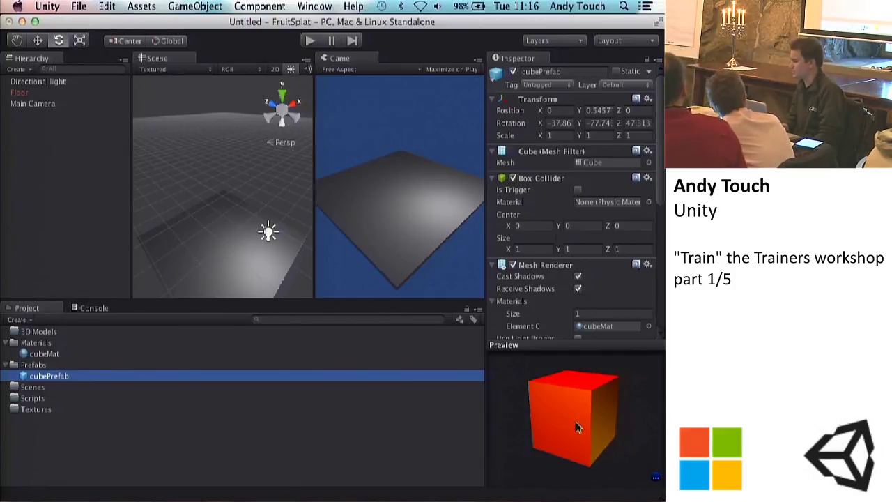
pyautogui.scroll(-5, 586, 274)
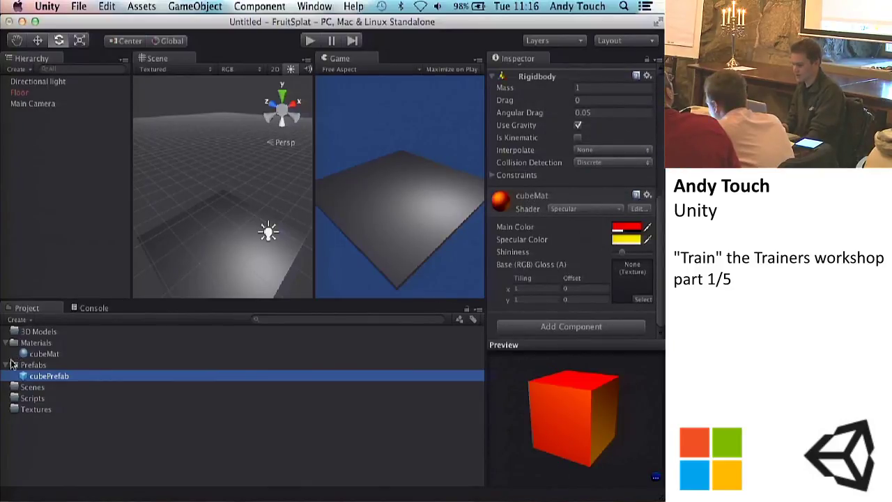
pyautogui.click(45, 354)
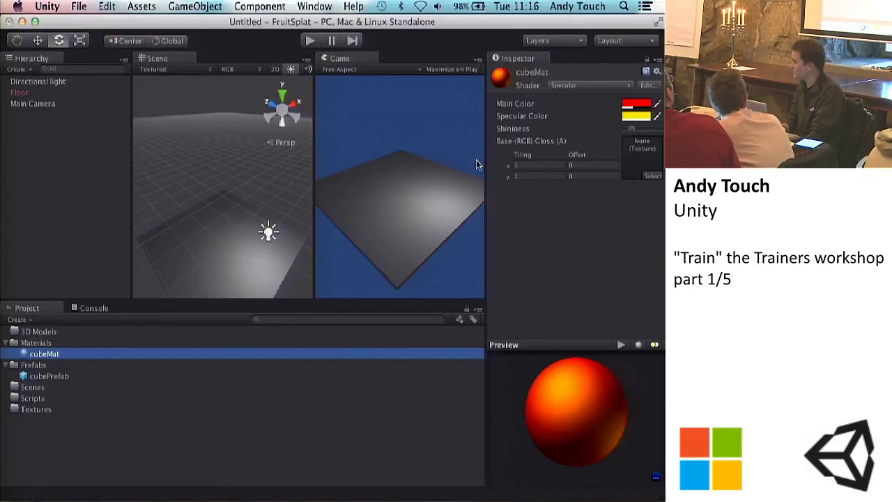
pyautogui.click(31, 377)
pyautogui.scroll(-5, 558, 117)
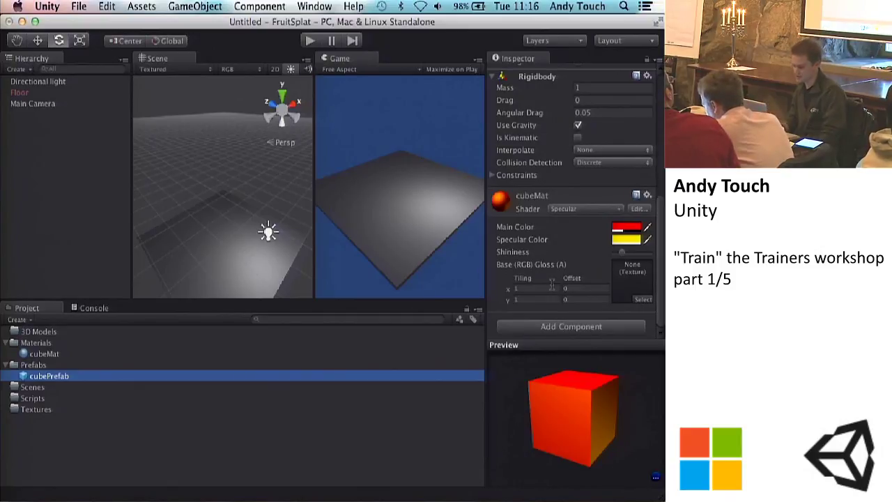
pyautogui.click(62, 356)
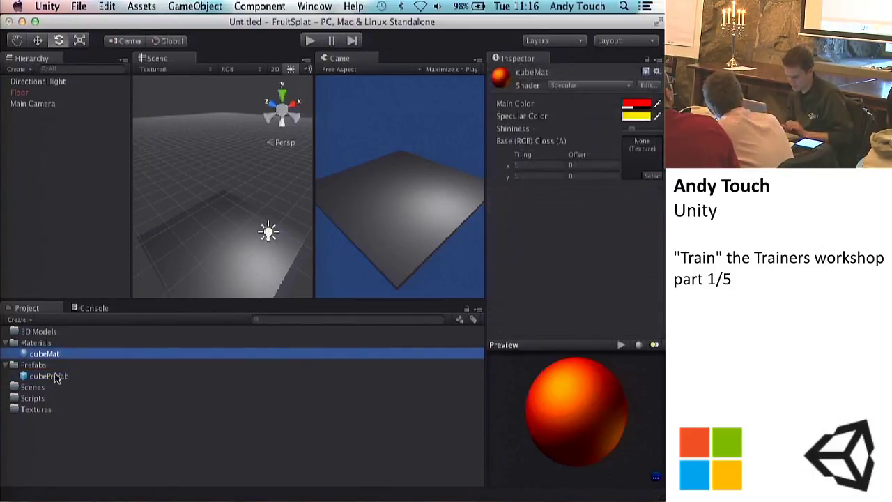
pyautogui.click(57, 377)
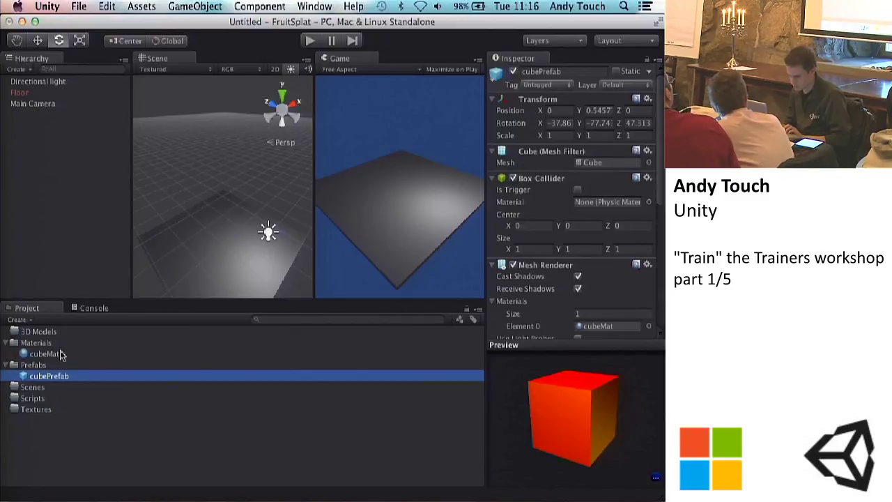
# Place a single cubePrefab instance in the scene, undoing the extra copies
pyautogui.moveTo(44, 381); pyautogui.dragTo(206, 157)
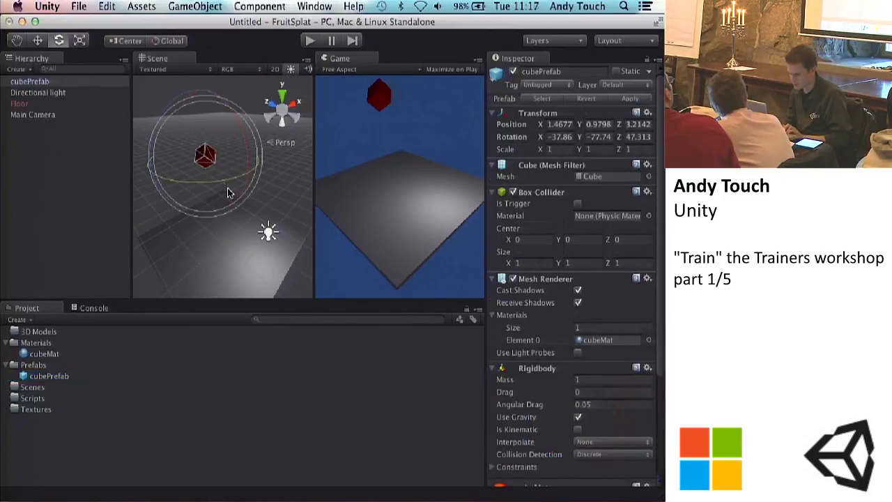
pyautogui.click(61, 432)
pyautogui.moveTo(58, 377); pyautogui.dragTo(187, 241)
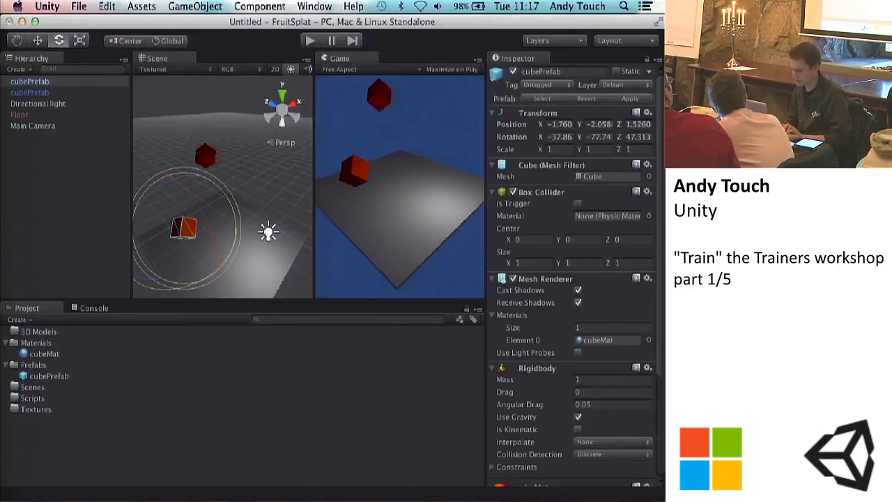
pyautogui.moveTo(57, 377); pyautogui.dragTo(267, 192)
pyautogui.press('super+z')
pyautogui.press('super+z')
pyautogui.click(199, 155)
pyautogui.scroll(-5, 654, 298)
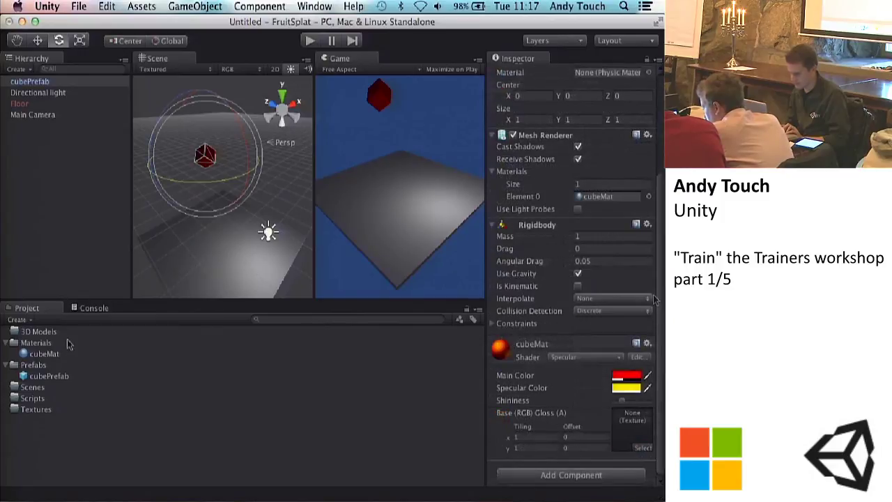
# Delete the cubeMat material and frame the now-magenta cube in the view
pyautogui.click(28, 354)
pyautogui.rightClick(28, 354)
pyautogui.click(56, 337)
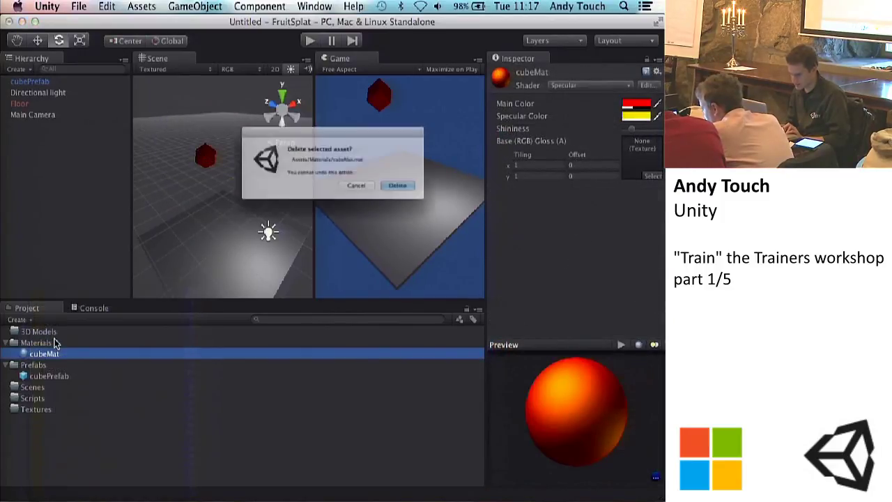
pyautogui.press('Return')
pyautogui.click(206, 155)
pyautogui.press('f')
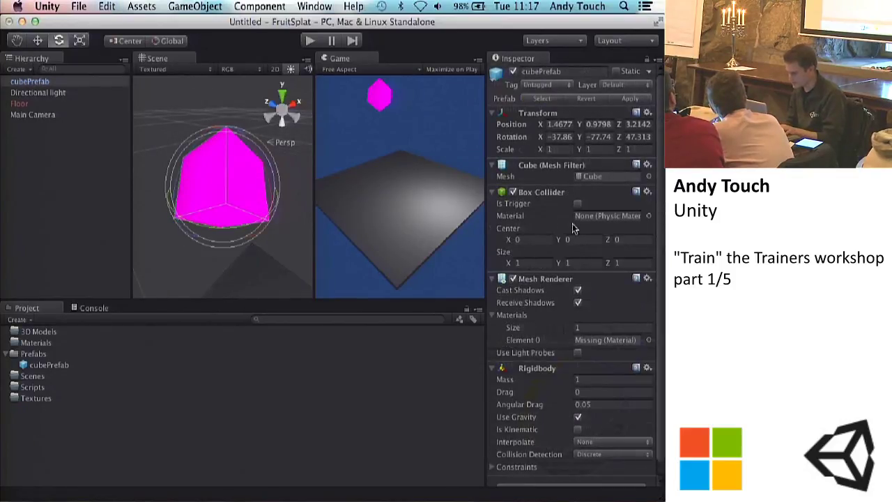
pyautogui.scroll(-1, 573, 228)
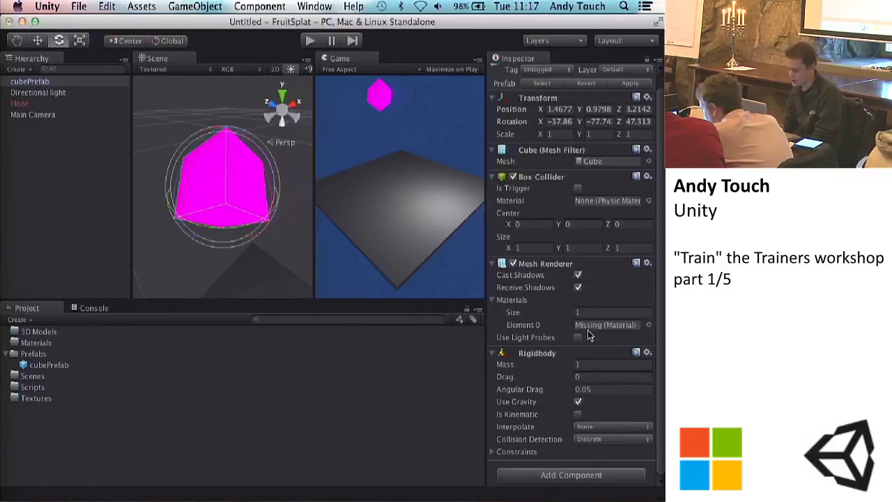
pyautogui.click(52, 343)
# Create a new material named cubeMat with a pure red main colour
pyautogui.click(17, 319)
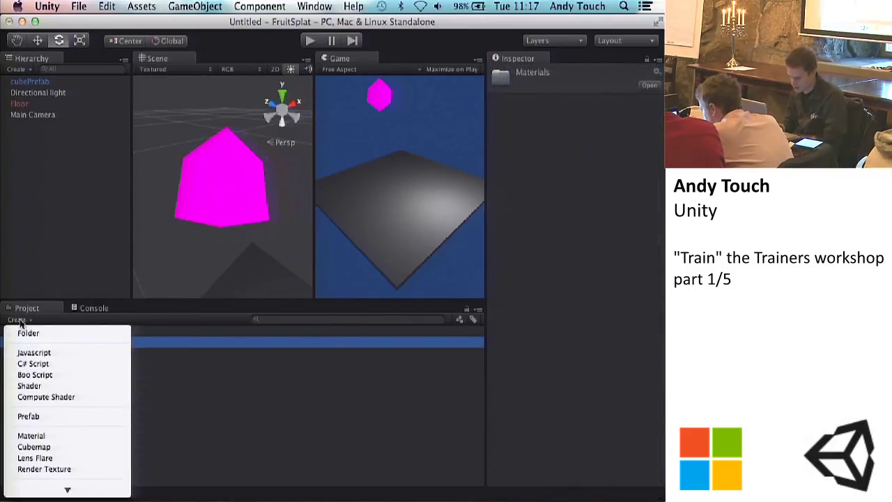
pyautogui.click(29, 435)
pyautogui.write('cubeMat')
pyautogui.press('Return')
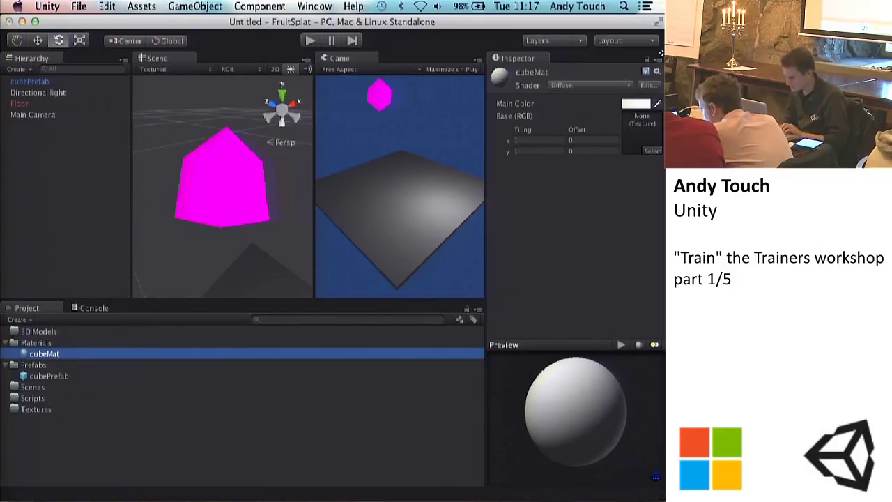
pyautogui.click(633, 103)
pyautogui.click(606, 165)
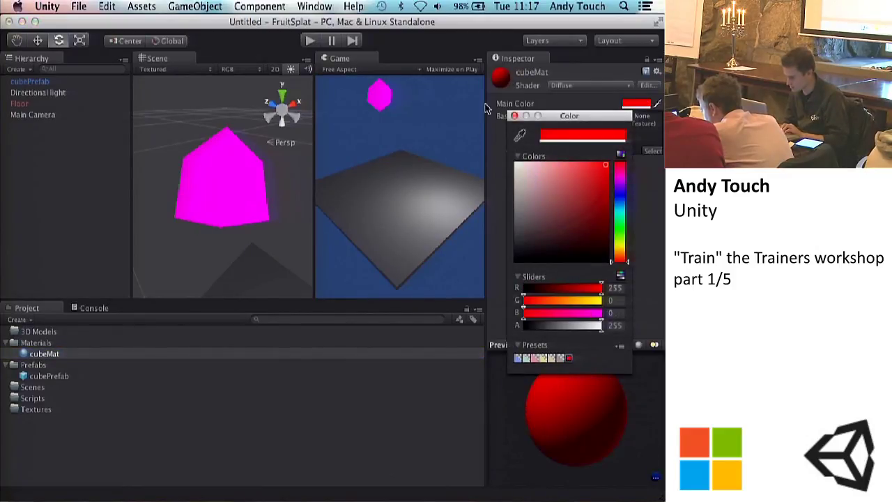
pyautogui.click(514, 117)
# Apply cubeMat to the cubePrefab in the Hierarchy, then select Floor
pyautogui.moveTo(44, 354); pyautogui.dragTo(28, 83)
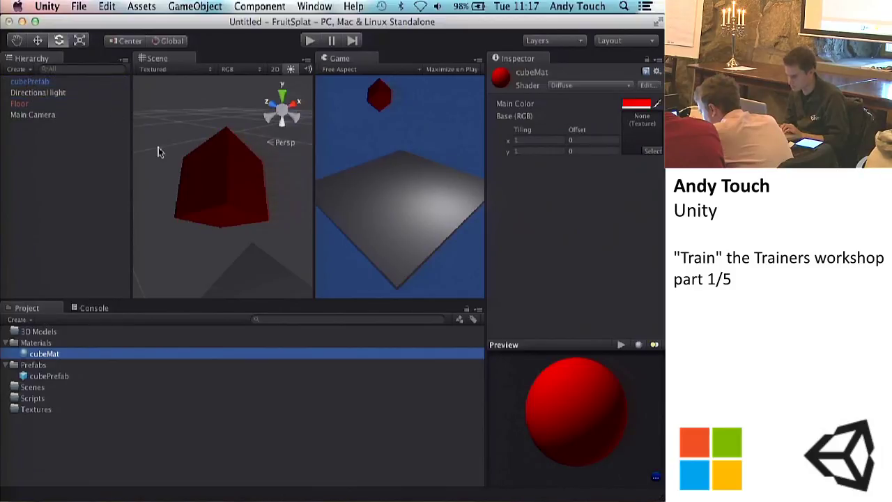
pyautogui.click(69, 199)
pyautogui.click(28, 103)
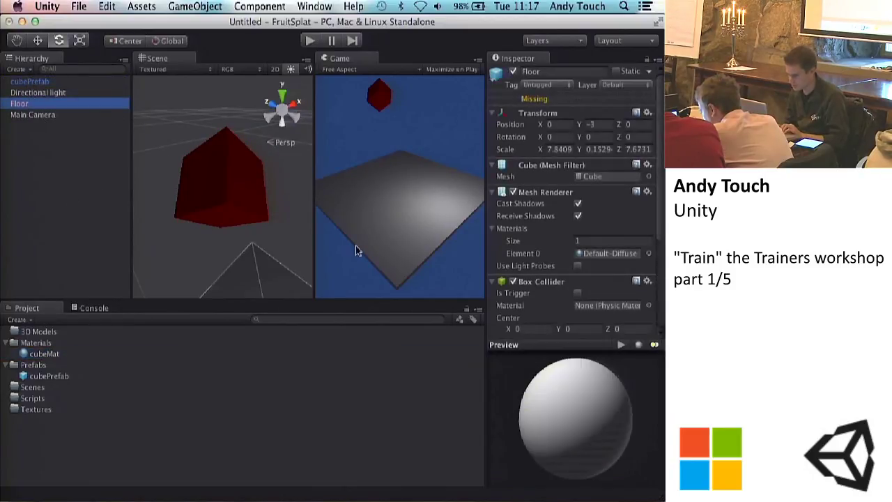
# Delete the cubePrefab instance from the scene, leaving Directional light, Floor and Main Camera
pyautogui.click(41, 169)
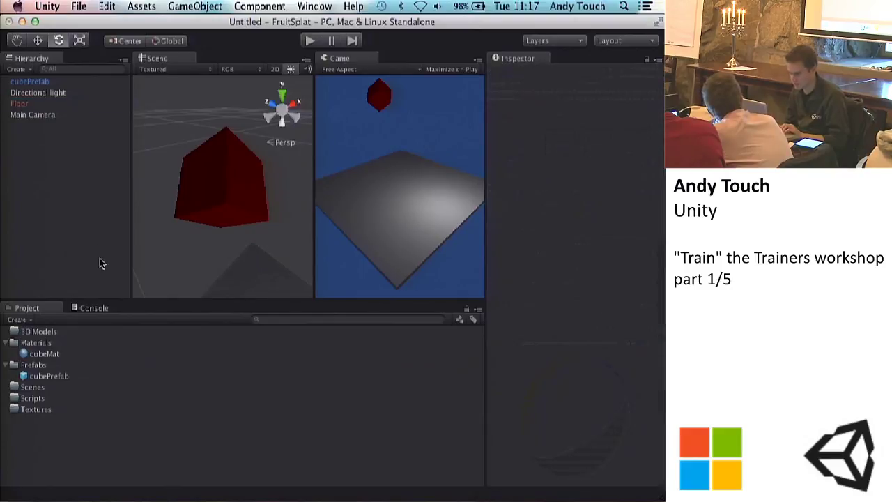
pyautogui.click(222, 186)
pyautogui.click(40, 82)
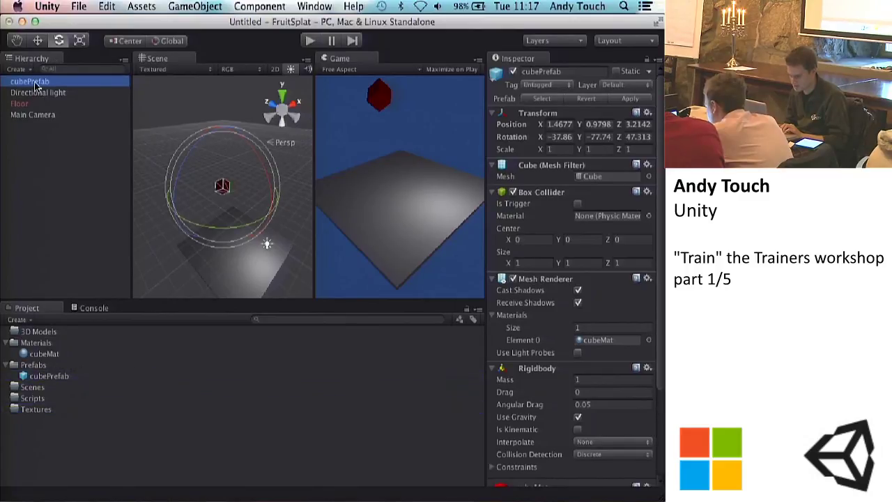
pyautogui.rightClick(34, 82)
pyautogui.click(48, 150)
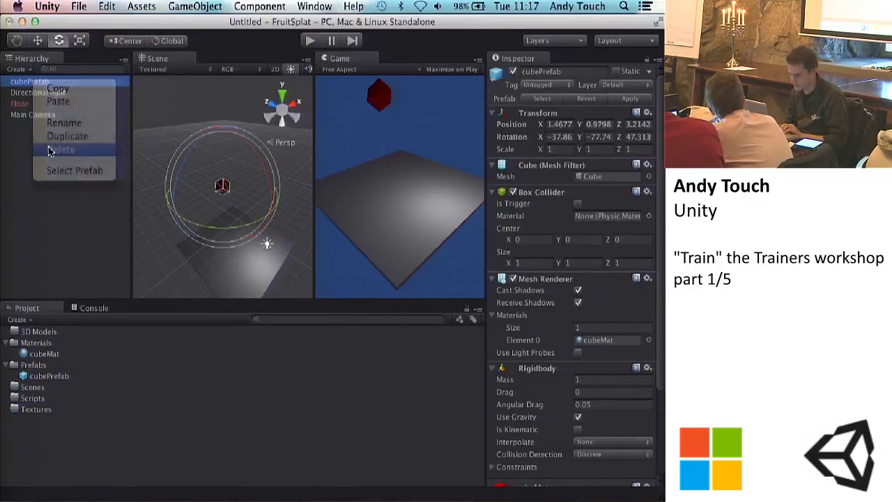
pyautogui.click(226, 225)
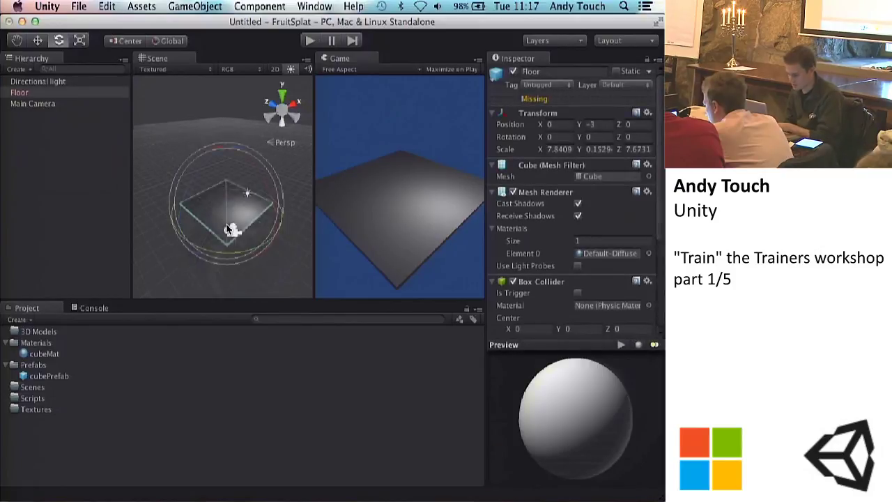
pyautogui.click(258, 255)
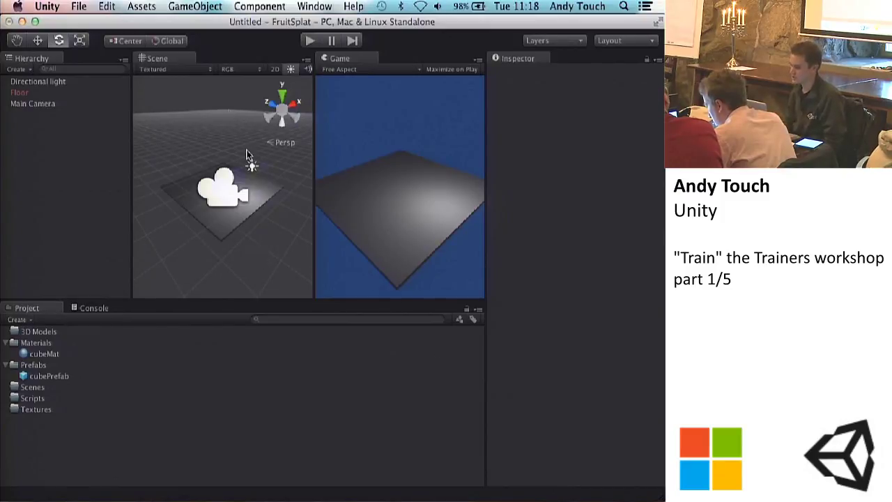
# Create a new empty GameObject, frame it, and switch to the Move tool
pyautogui.click(196, 6)
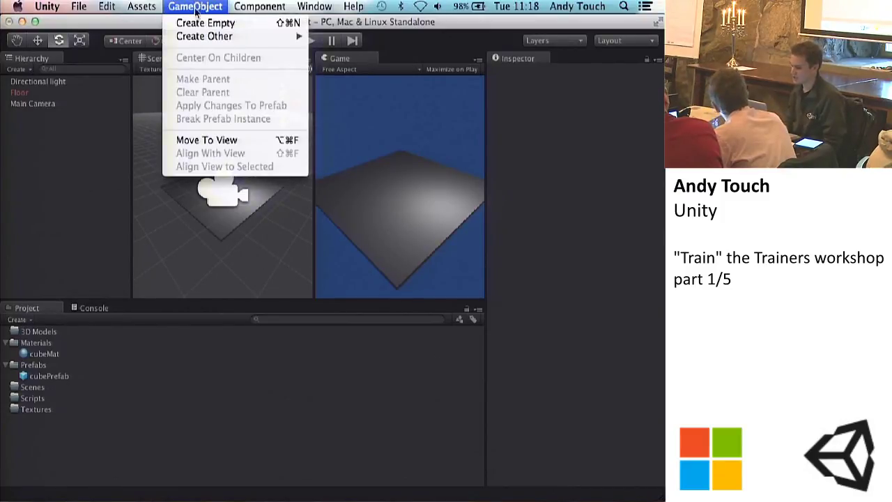
pyautogui.moveTo(203, 36)
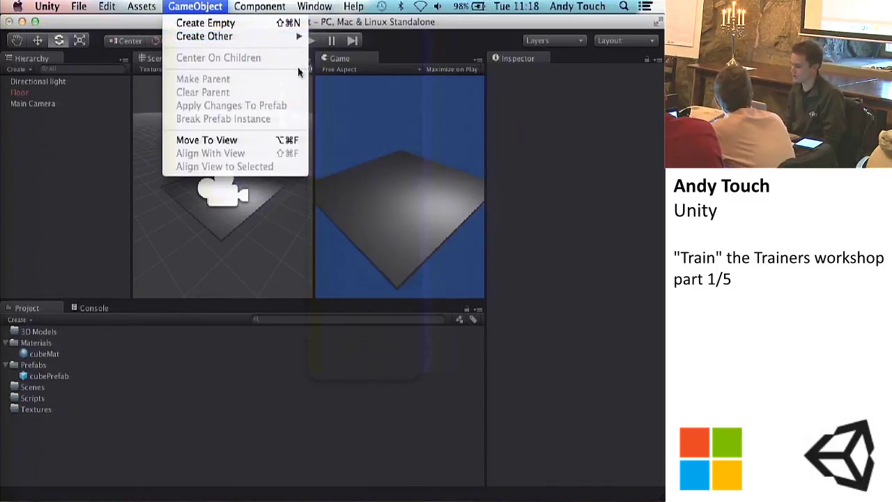
pyautogui.click(228, 26)
pyautogui.press('f')
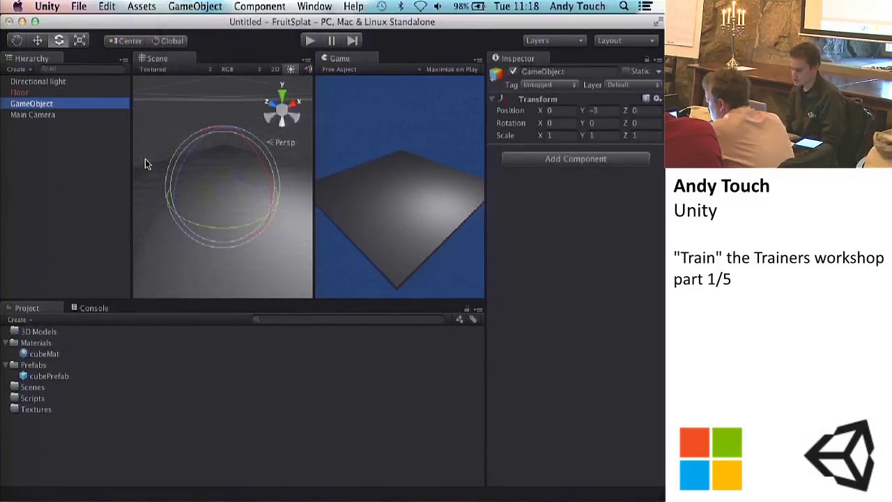
pyautogui.click(37, 41)
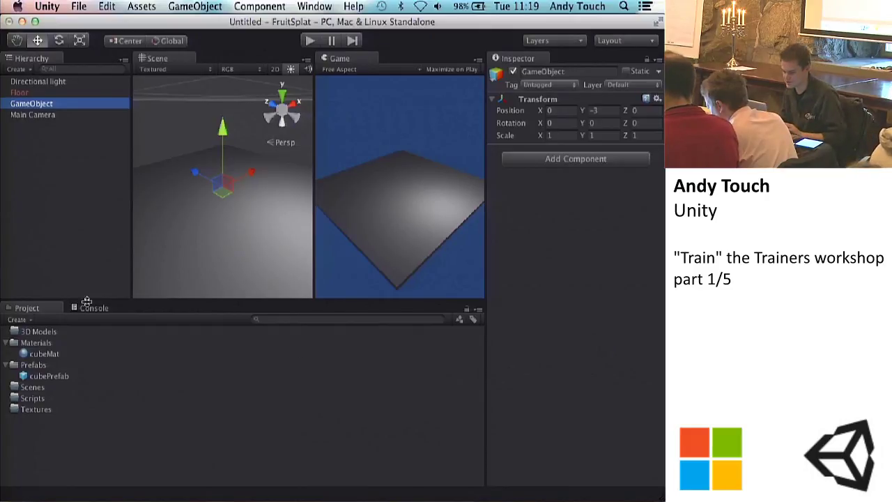
# Rename the empty object cubeSpawnpoint and raise it to Y 0.97937
pyautogui.click(43, 105)
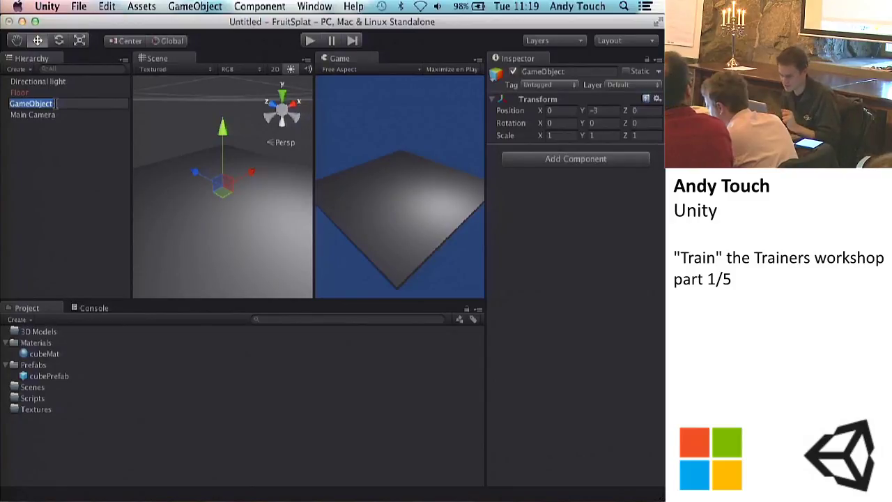
pyautogui.write('cubeSp')
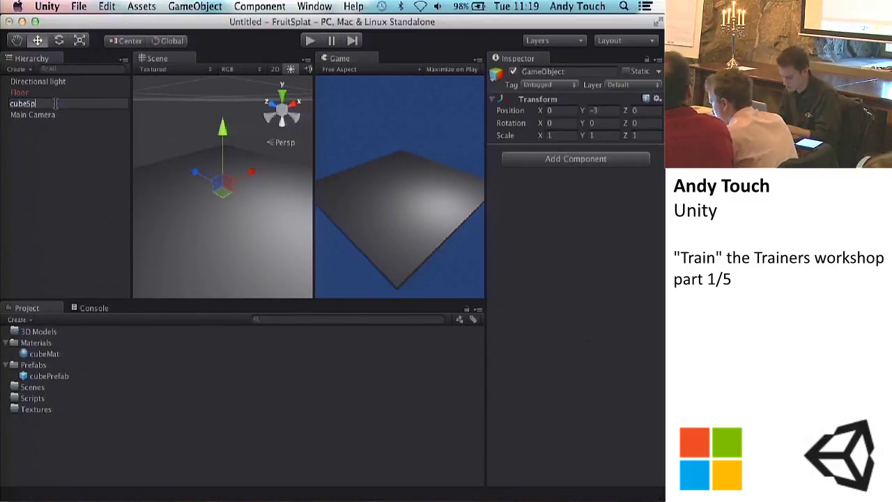
pyautogui.write('awnpoint')
pyautogui.press('Return')
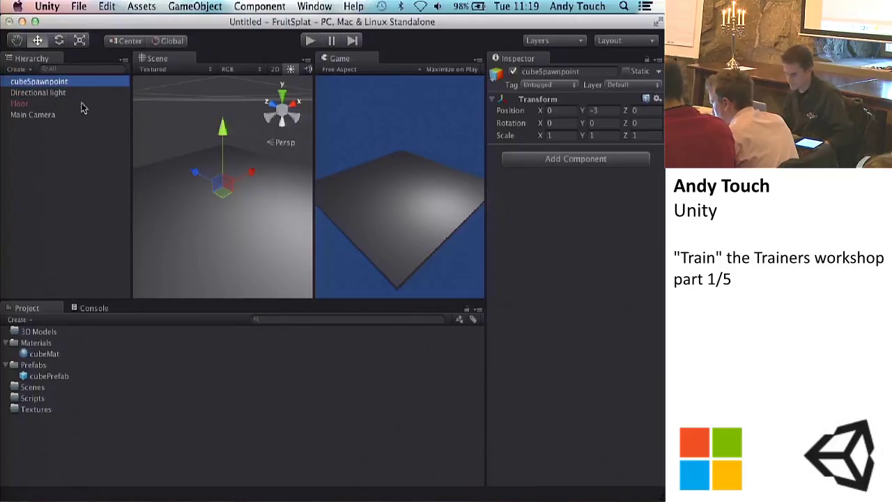
pyautogui.moveTo(231, 133); pyautogui.dragTo(219, 42)
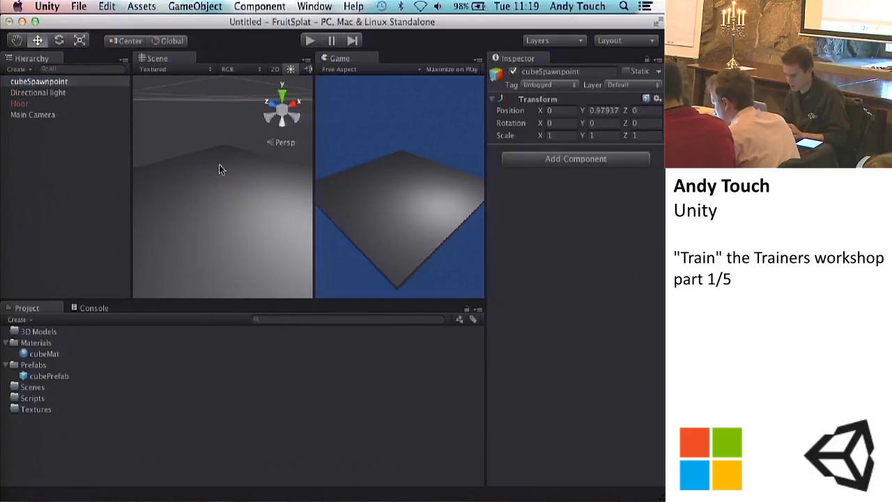
# Frame cubeSpawnpoint and shift it sideways along X to 0.21353
pyautogui.press('f')
pyautogui.keyDown('alt'); pyautogui.moveTo(253, 205); pyautogui.dragTo(87, 201); pyautogui.keyUp('alt')
pyautogui.moveTo(233, 142); pyautogui.dragTo(249, 142)
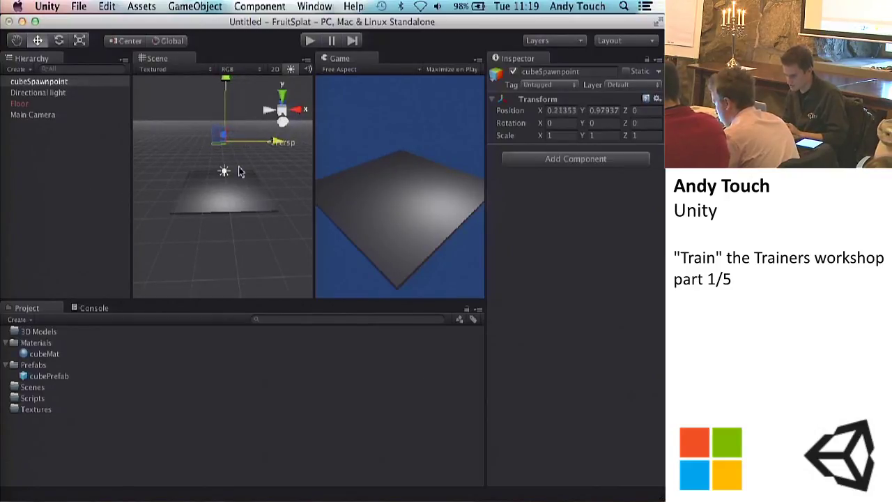
pyautogui.click(83, 146)
pyautogui.click(28, 81)
pyautogui.keyDown('alt'); pyautogui.moveTo(175, 149); pyautogui.dragTo(281, 158); pyautogui.keyUp('alt')
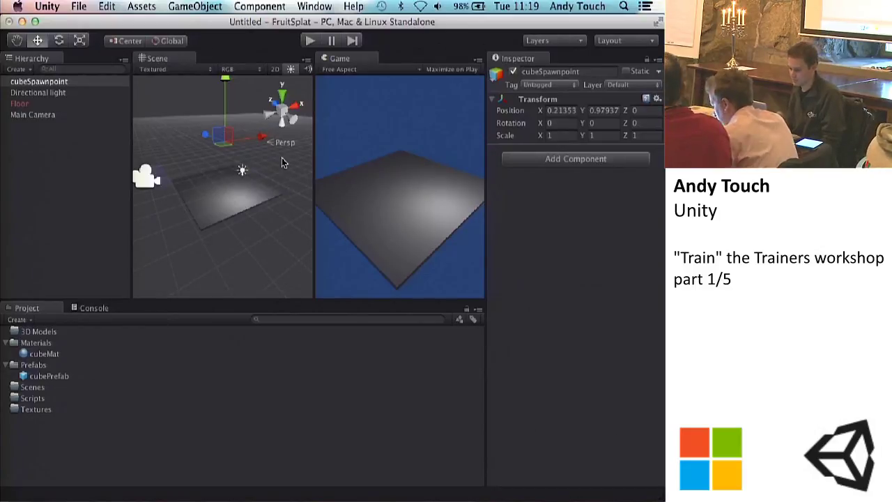
# Check the cubePrefab asset and Floor object in the Inspector, then clear the selection
pyautogui.click(62, 201)
pyautogui.click(25, 82)
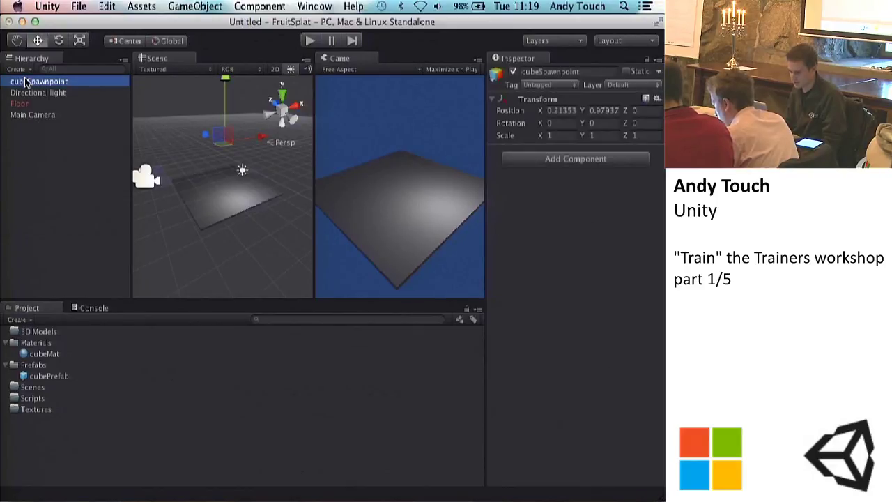
pyautogui.click(33, 378)
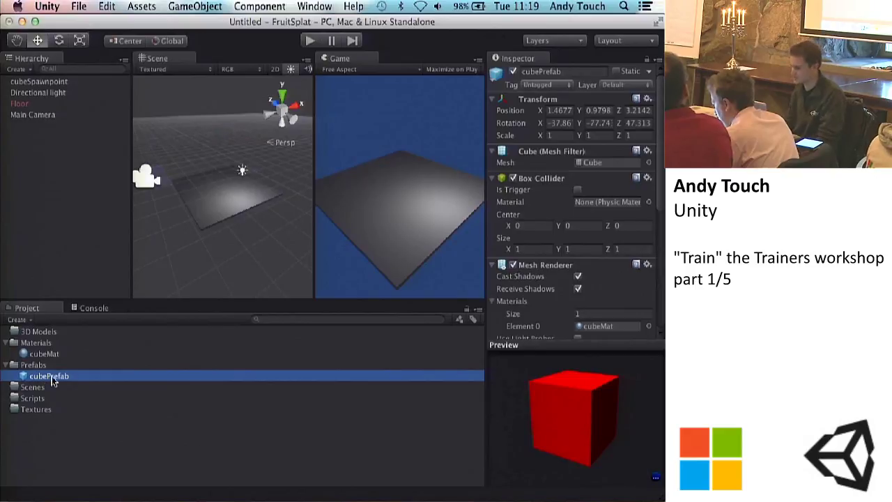
pyautogui.scroll(-6, 565, 202)
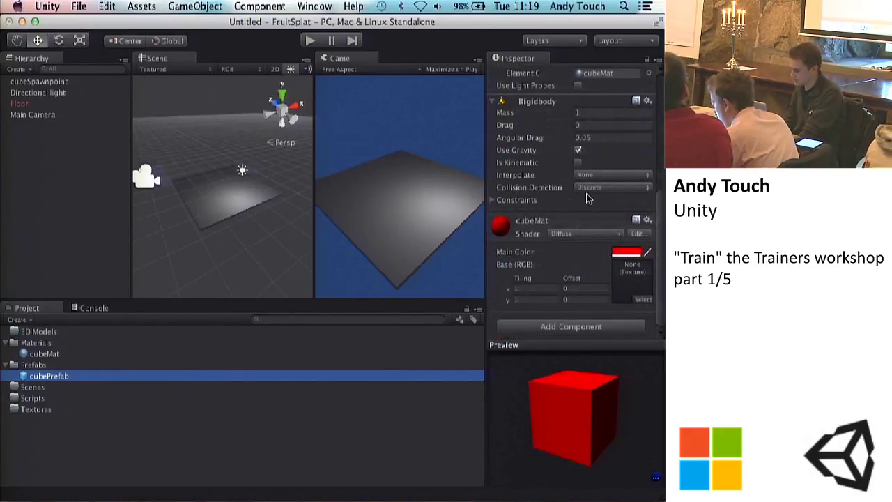
pyautogui.click(27, 104)
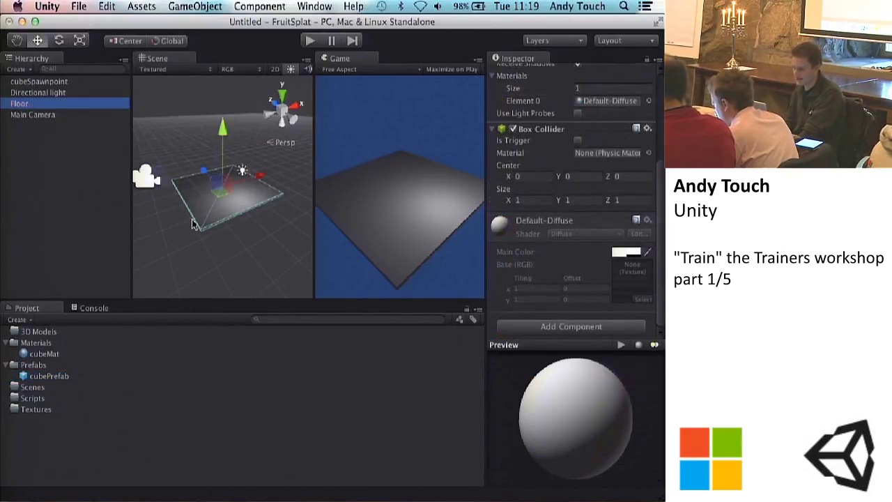
pyautogui.click(88, 81)
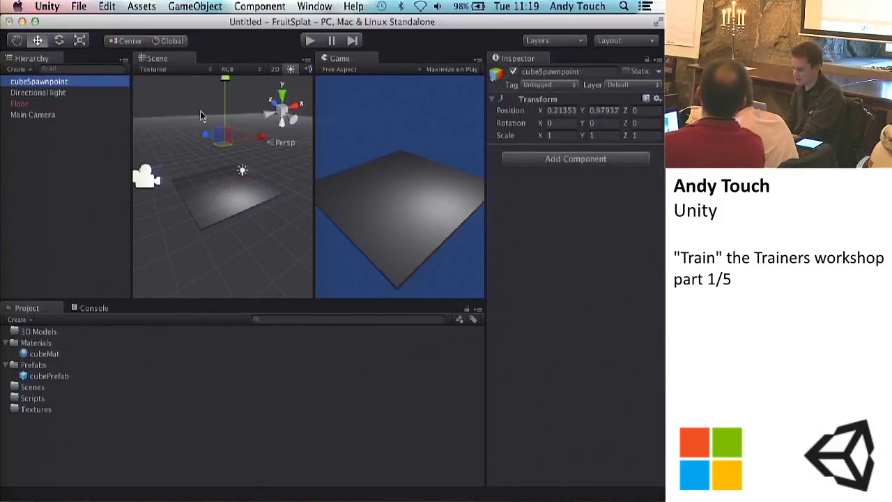
pyautogui.click(77, 175)
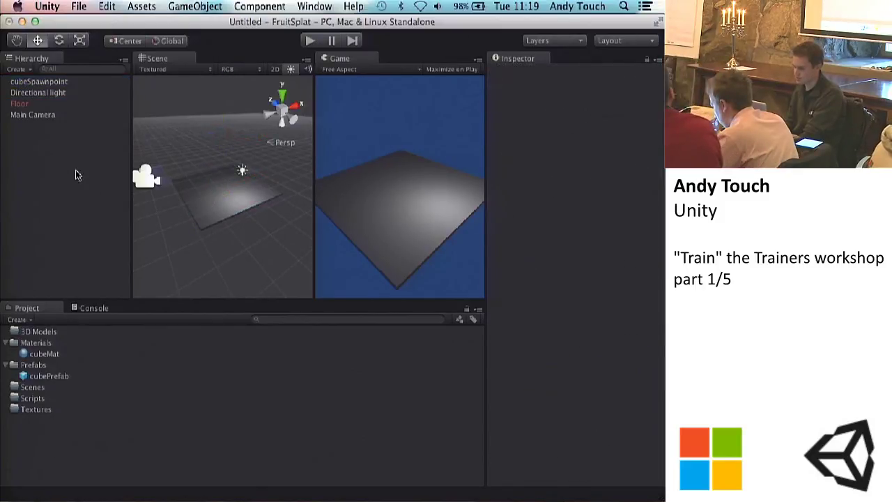
pyautogui.click(208, 7)
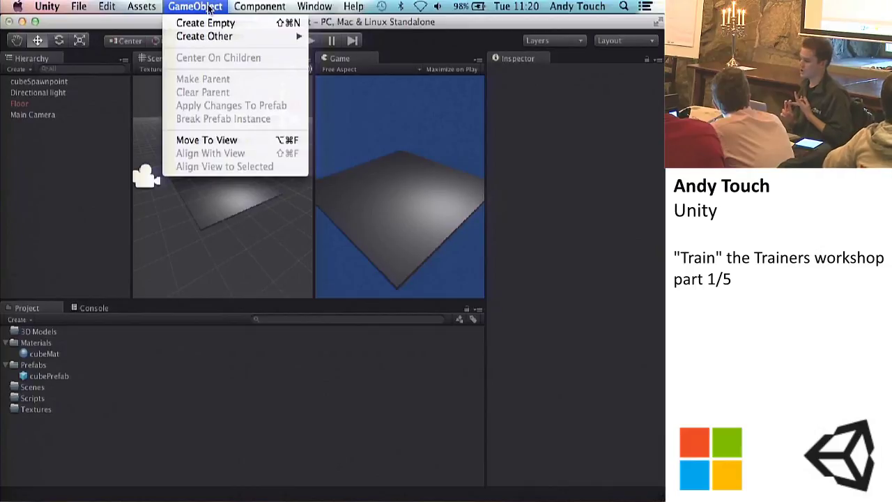
# Create another empty GameObject and name it Manager
pyautogui.click(202, 23)
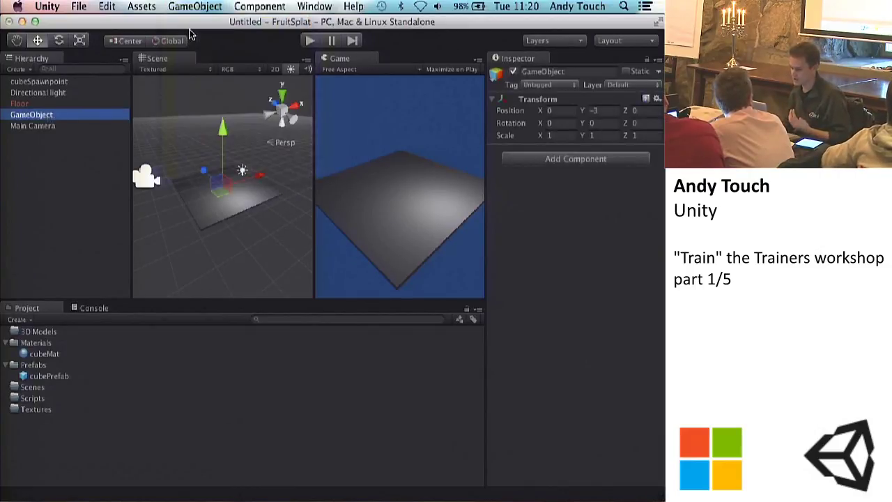
pyautogui.click(65, 114)
pyautogui.write('Manager')
pyautogui.press('Return')
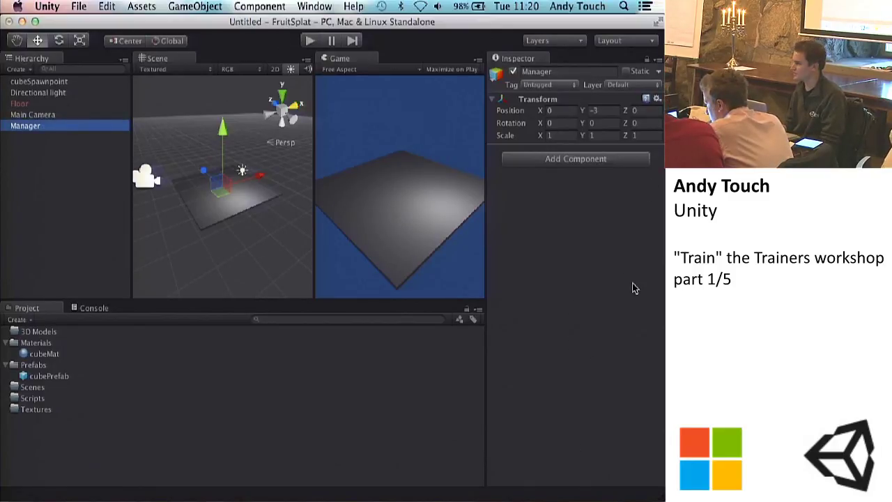
pyautogui.click(52, 224)
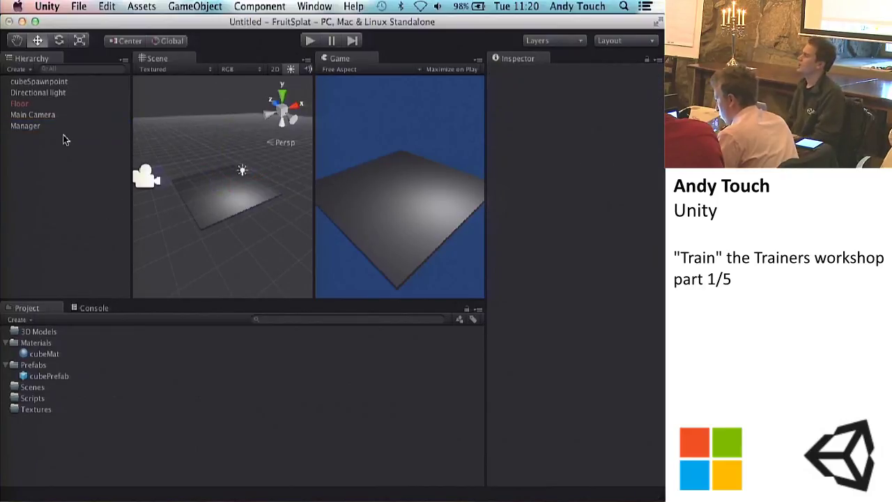
pyautogui.click(41, 125)
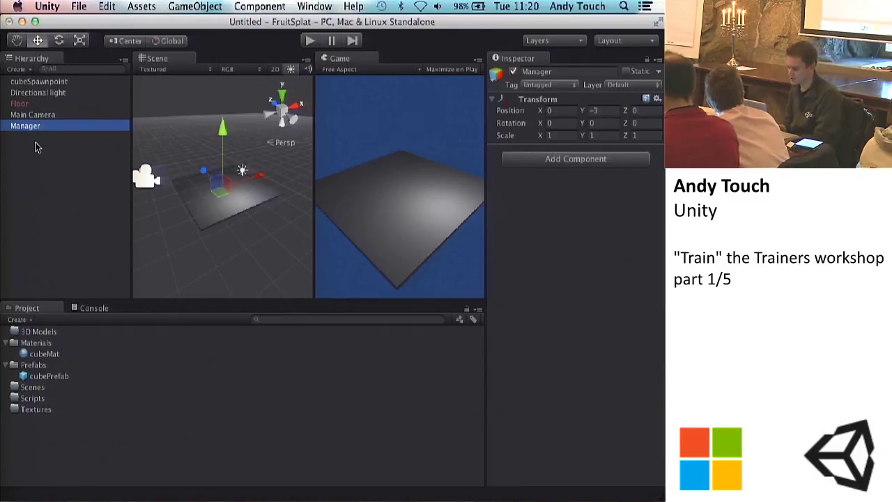
# Create a C# script named ItemSpawner in the Scripts folder
pyautogui.click(52, 440)
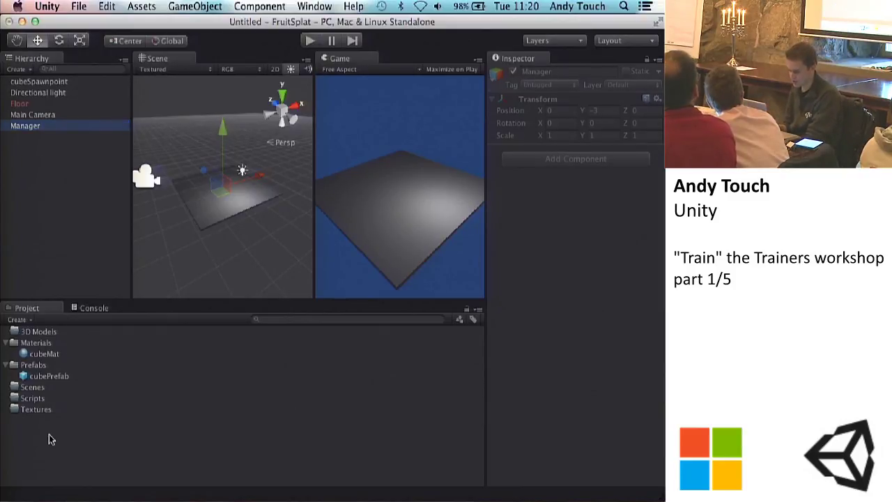
pyautogui.click(32, 399)
pyautogui.click(14, 319)
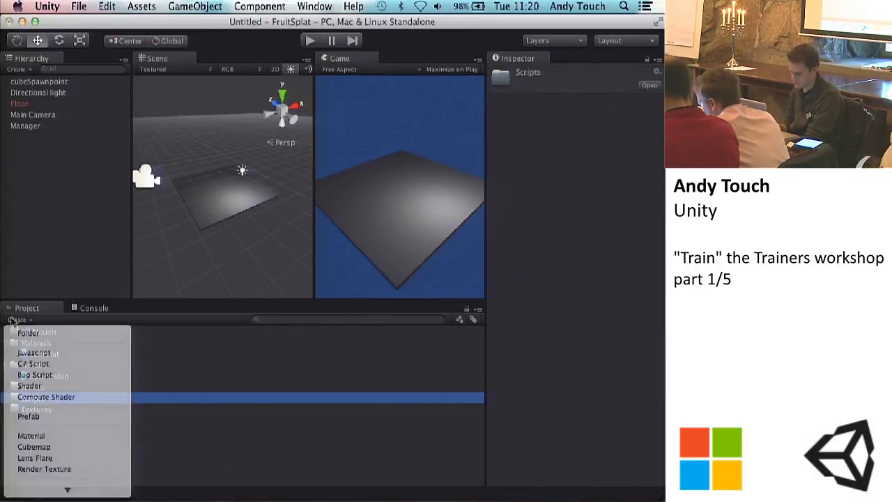
pyautogui.click(33, 364)
pyautogui.click(105, 410)
pyautogui.moveTo(107, 409); pyautogui.dragTo(16, 413)
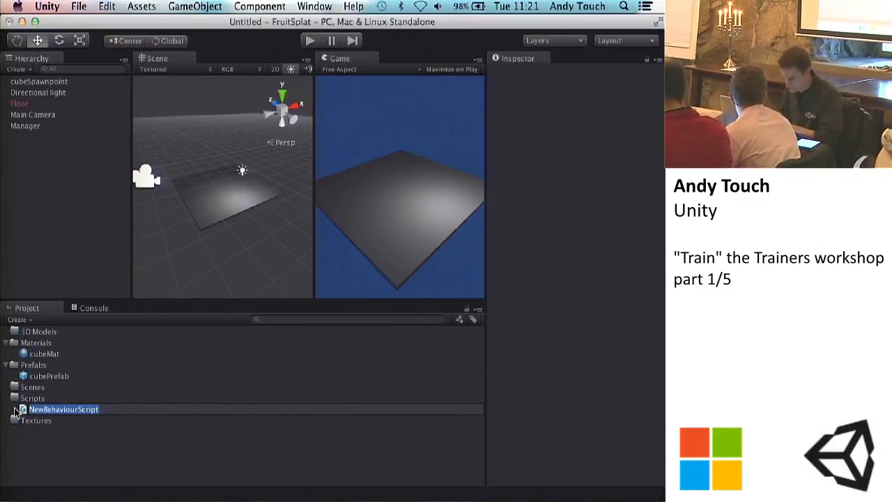
pyautogui.write('ItemSpawner')
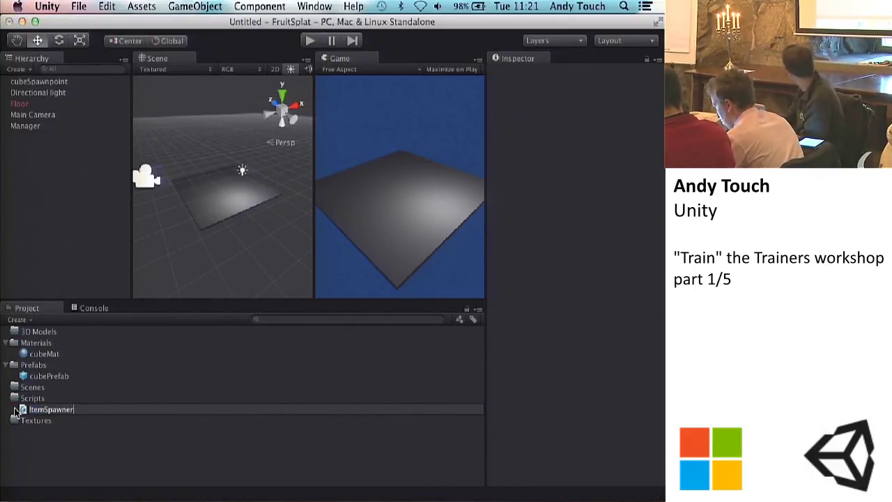
pyautogui.press('Return')
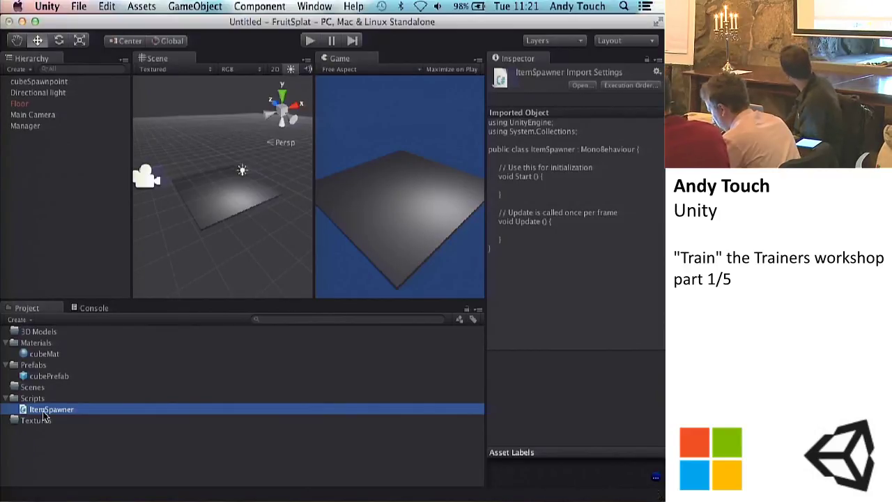
# Show the Project panel's Create list of asset types
pyautogui.click(17, 319)
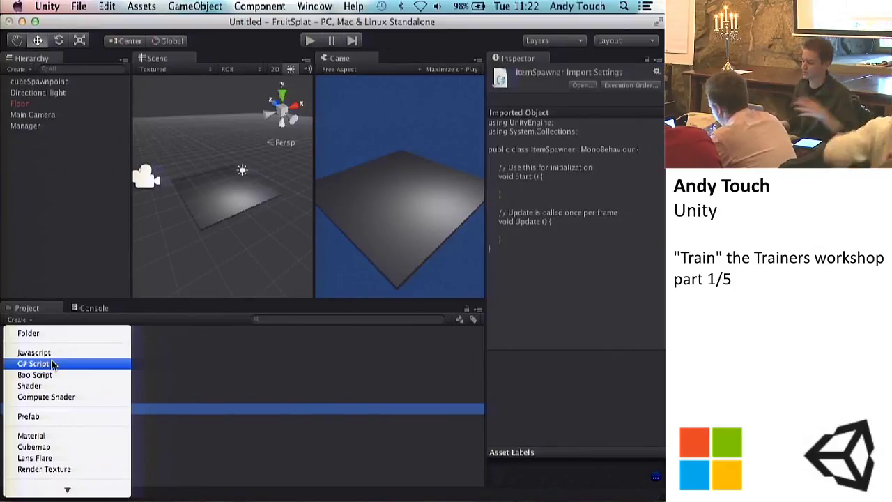
# Dismiss the Create list and browse the Textures folder, ItemSpawner script and scene objects
pyautogui.click(135, 417)
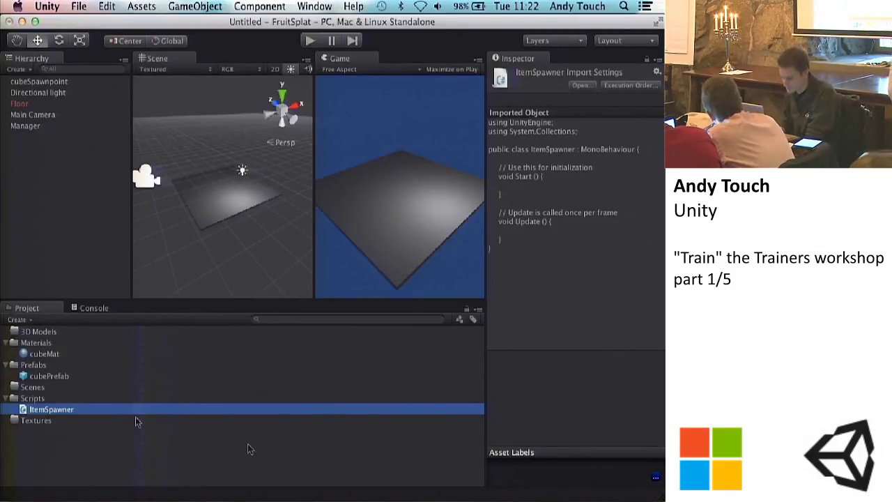
pyautogui.click(47, 422)
pyautogui.click(52, 410)
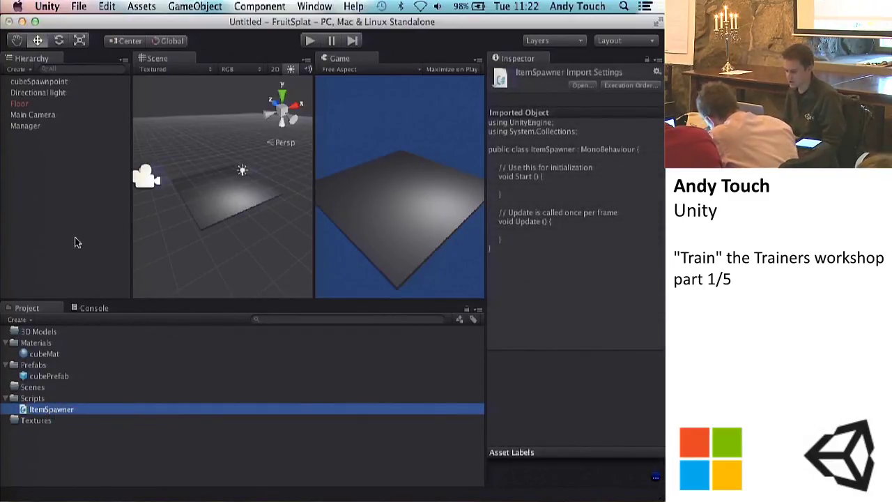
pyautogui.click(43, 458)
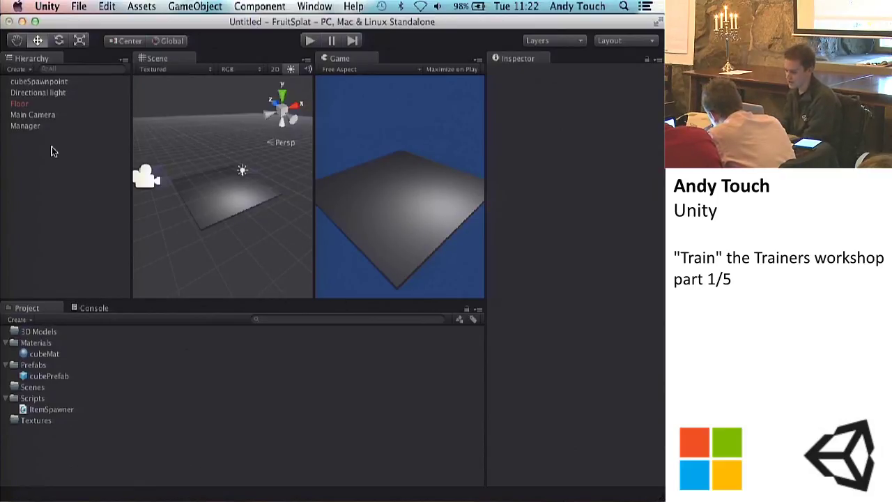
pyautogui.click(30, 81)
pyautogui.press('Down')
pyautogui.press('Down')
pyautogui.press('Down')
pyautogui.press('Down')
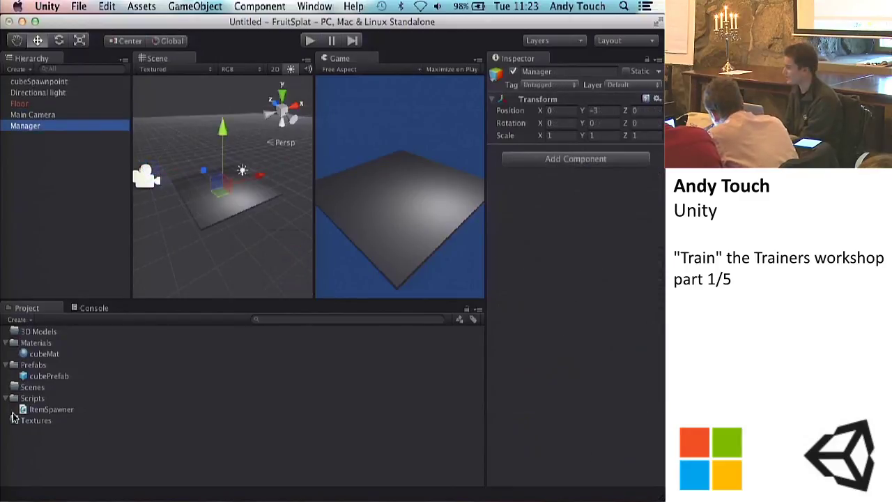
pyautogui.click(53, 197)
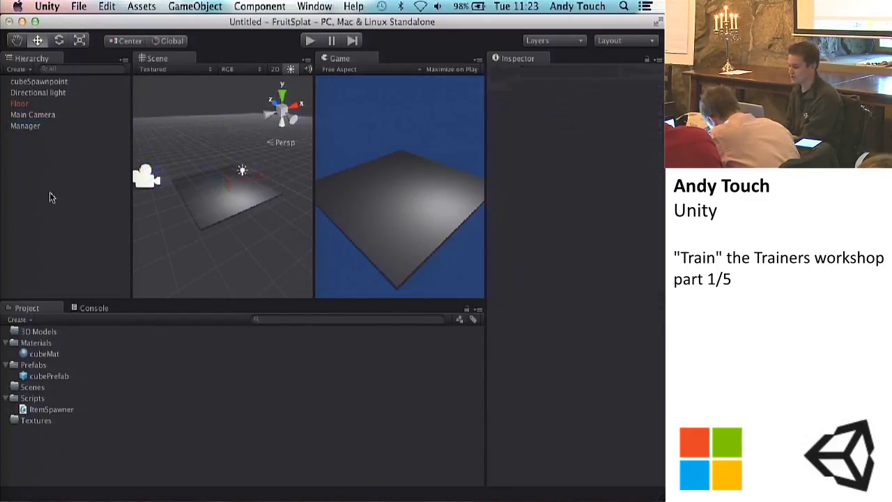
# Drag the ItemSpawner script onto Manager to add it as a component
pyautogui.click(37, 126)
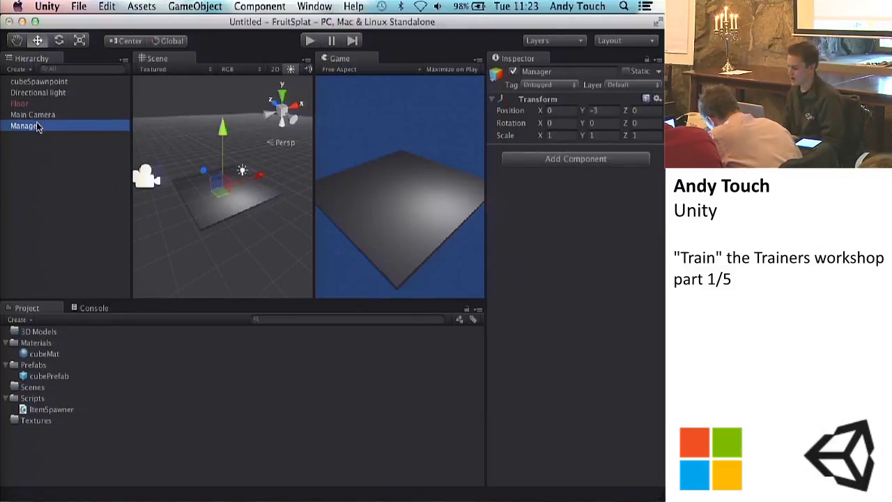
pyautogui.rightClick(42, 408)
pyautogui.click(45, 411)
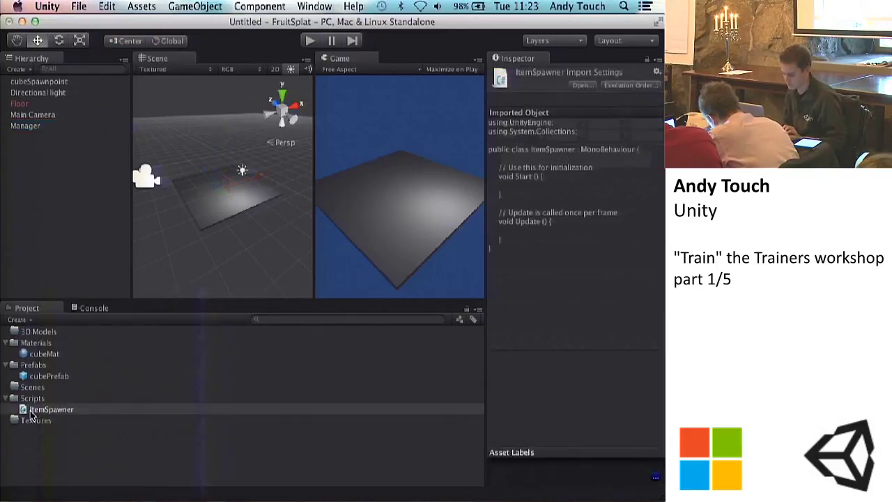
pyautogui.moveTo(54, 411); pyautogui.dragTo(28, 125)
pyautogui.click(28, 126)
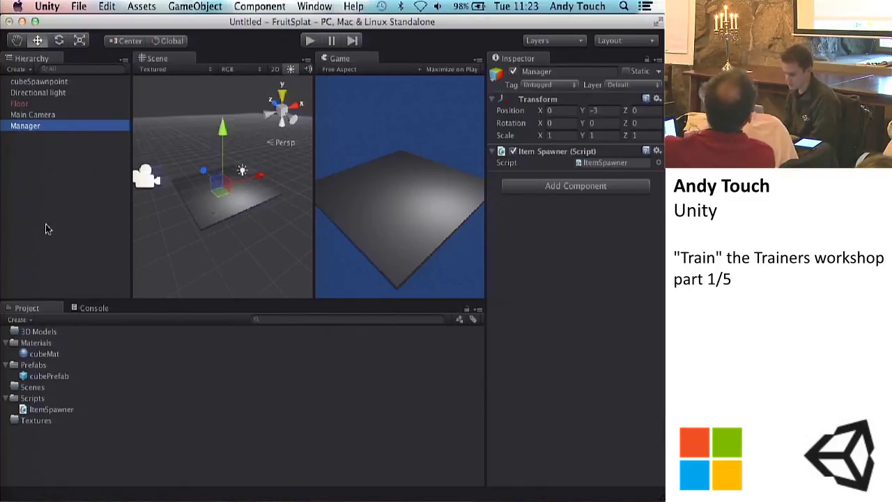
pyautogui.click(609, 259)
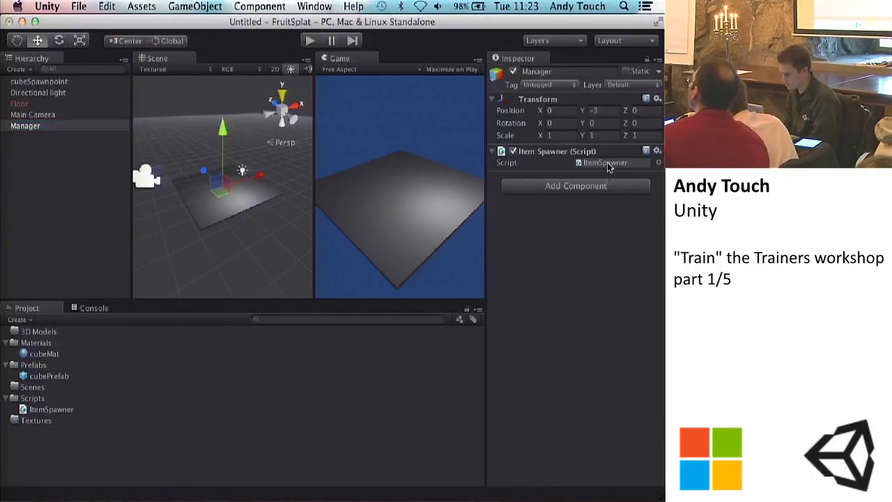
# Open the ItemSpawner script from Manager's Inspector in Sublime Text 2
pyautogui.click(43, 412)
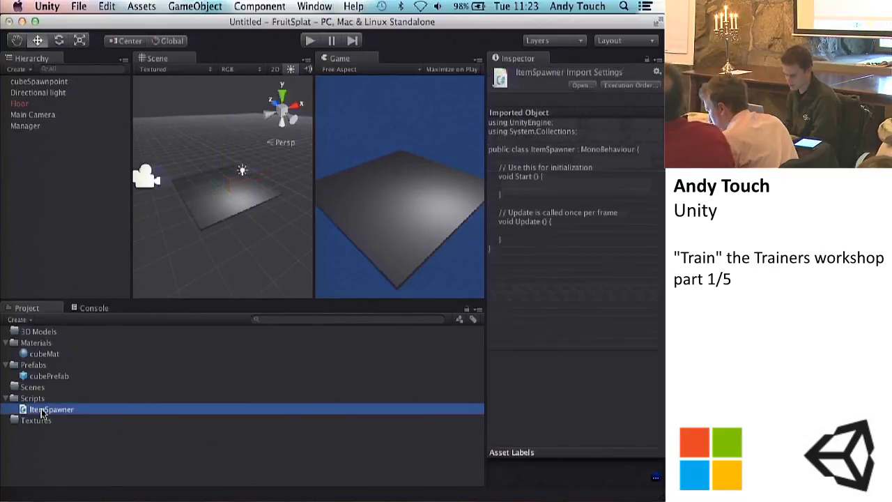
pyautogui.click(25, 127)
pyautogui.doubleClick(590, 164)
# Move ItemSpawner.cs into its own enlarged window, close the untitled one, and return to Unity
pyautogui.moveTo(111, 54); pyautogui.dragTo(149, 166)
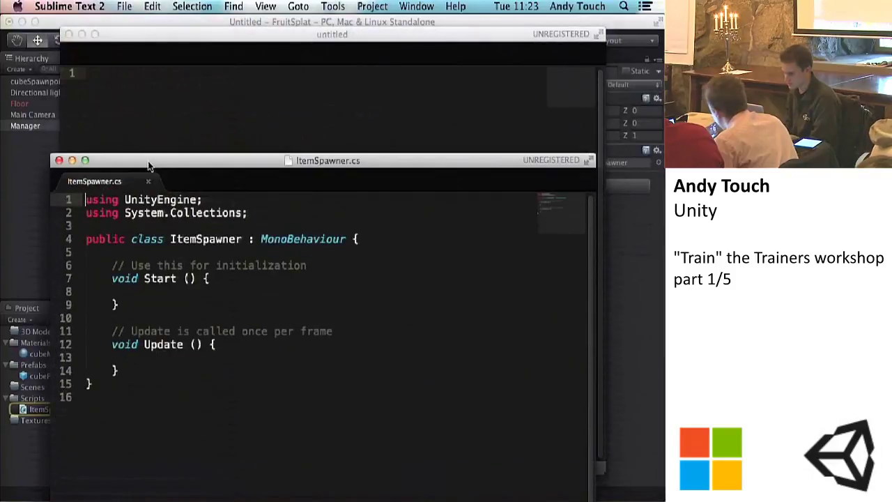
pyautogui.click(68, 34)
pyautogui.moveTo(205, 165); pyautogui.dragTo(284, 163)
pyautogui.doubleClick(285, 163)
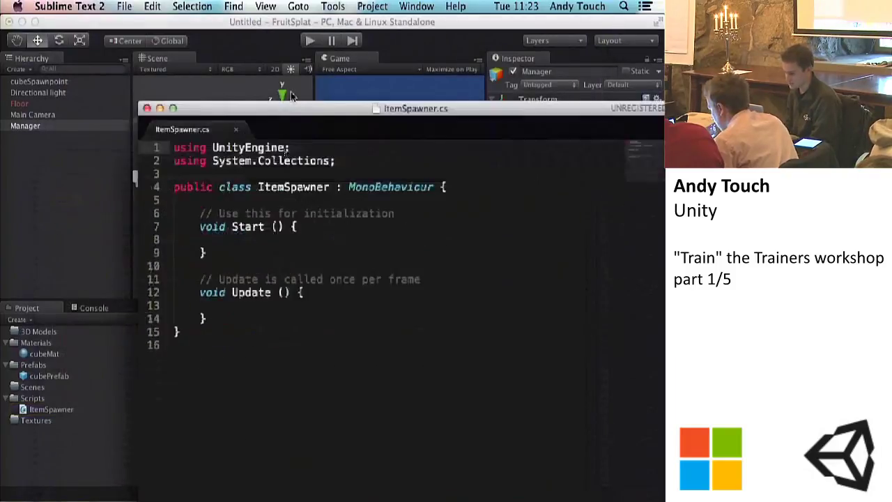
pyautogui.click(49, 176)
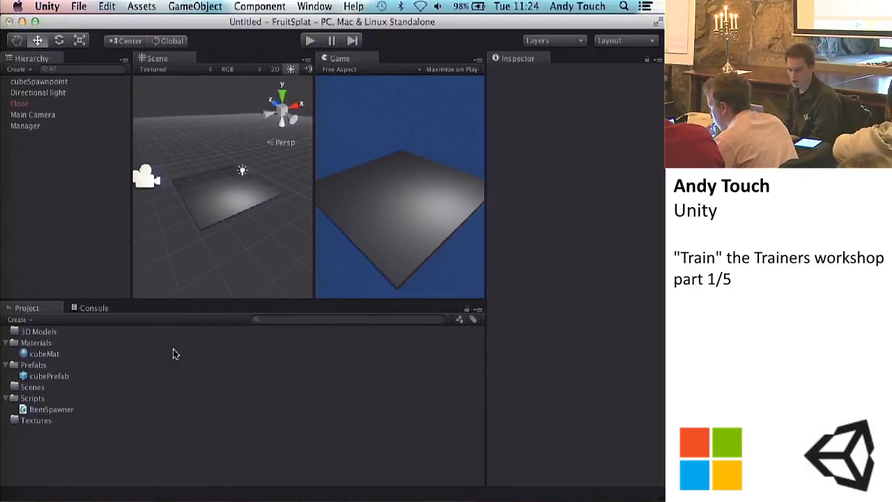
# Confirm Sublime Text 2 as the External Script Editor in Preferences, then reopen ItemSpawner.cs
pyautogui.click(48, 6)
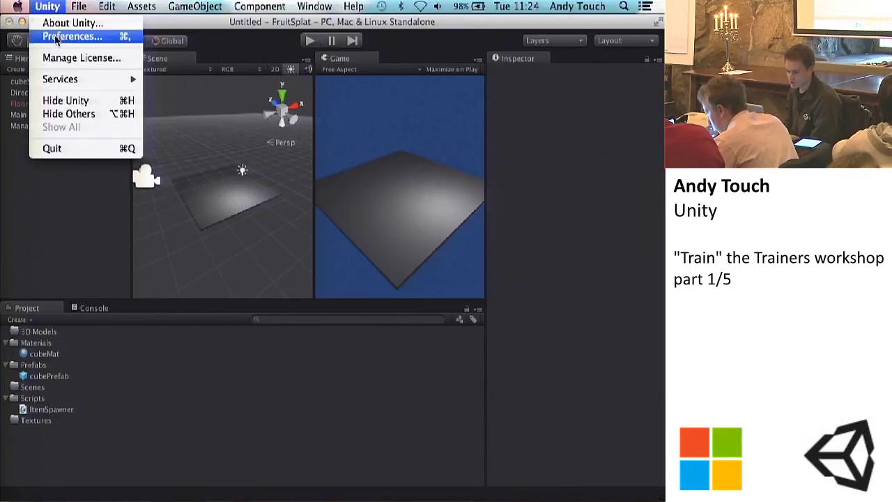
pyautogui.click(54, 36)
pyautogui.click(114, 124)
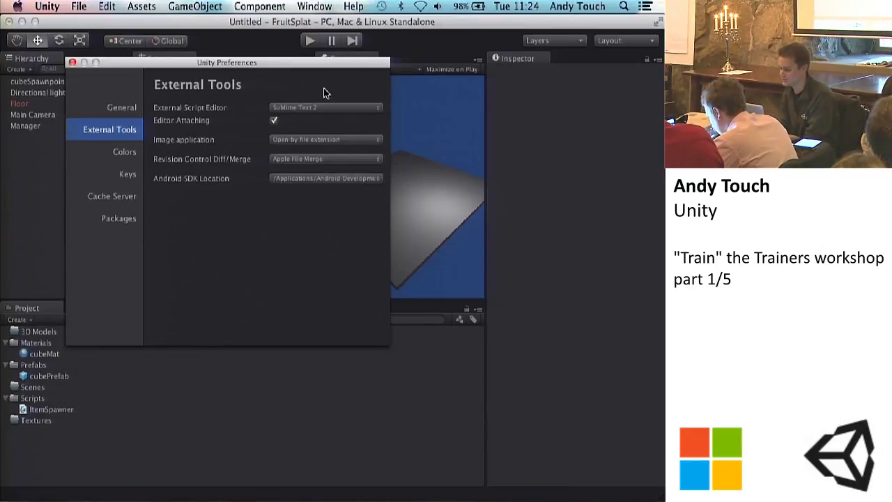
pyautogui.click(48, 6)
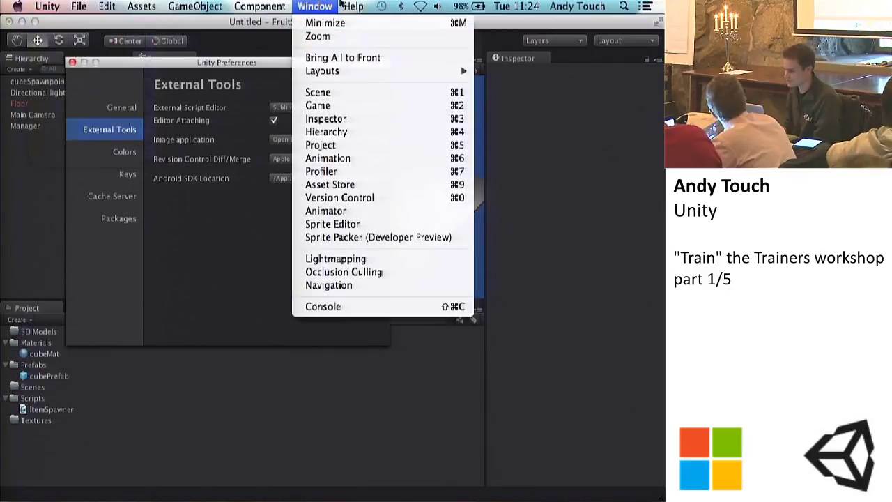
pyautogui.moveTo(110, 7)
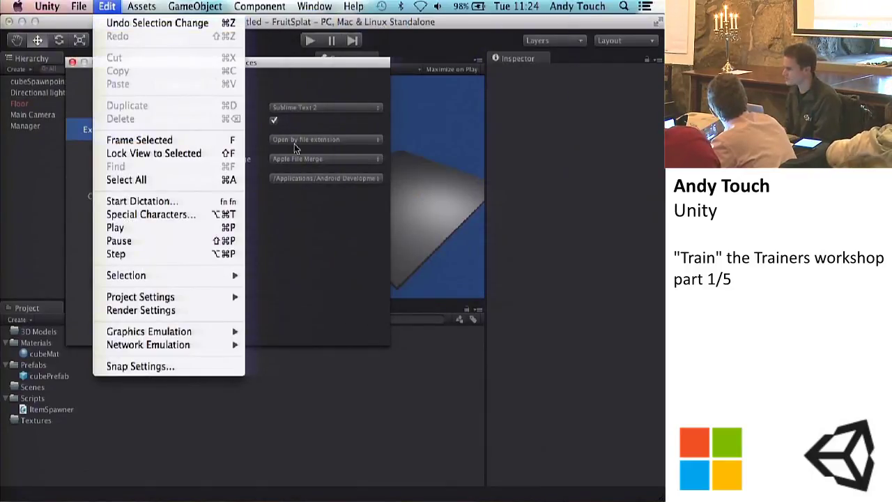
pyautogui.click(313, 268)
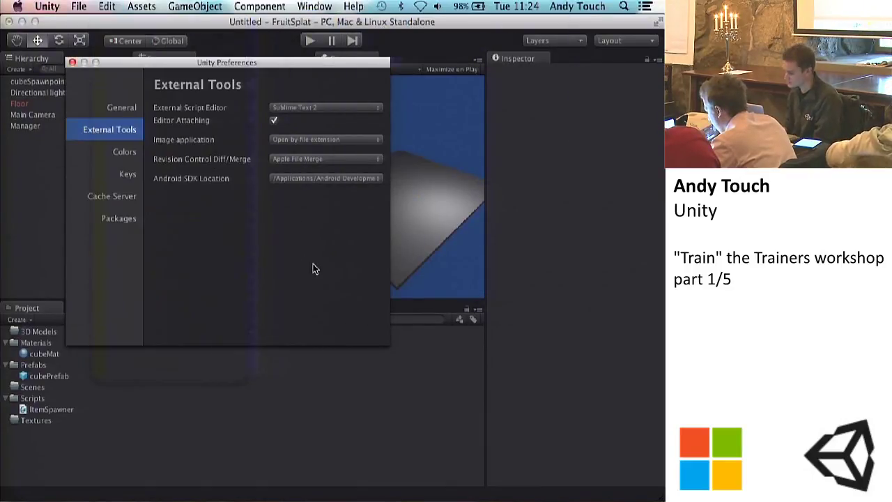
pyautogui.click(302, 109)
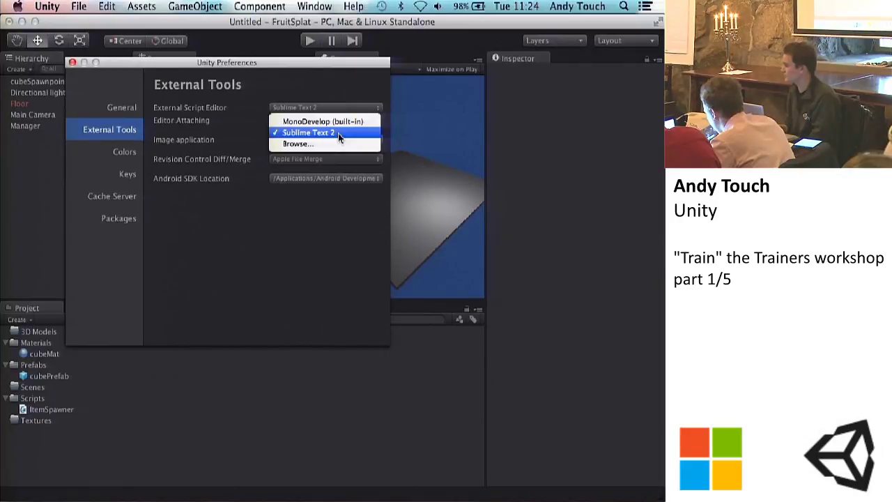
pyautogui.click(245, 245)
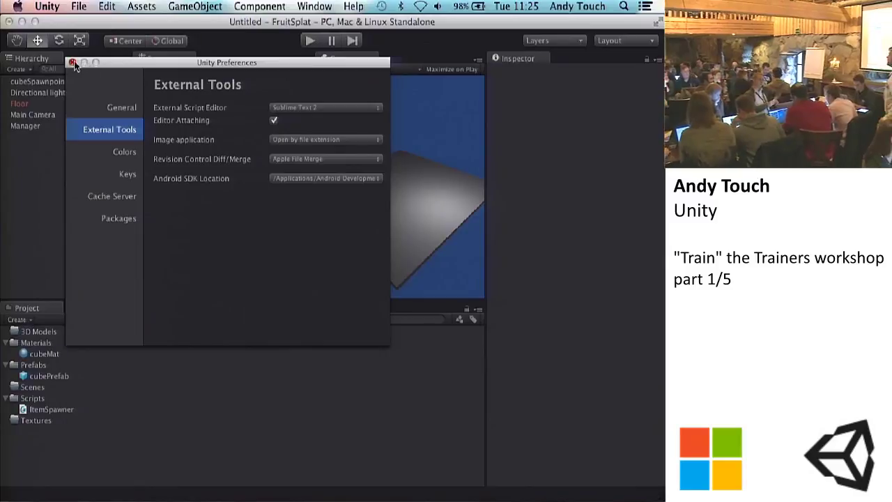
pyautogui.click(73, 63)
pyautogui.doubleClick(51, 409)
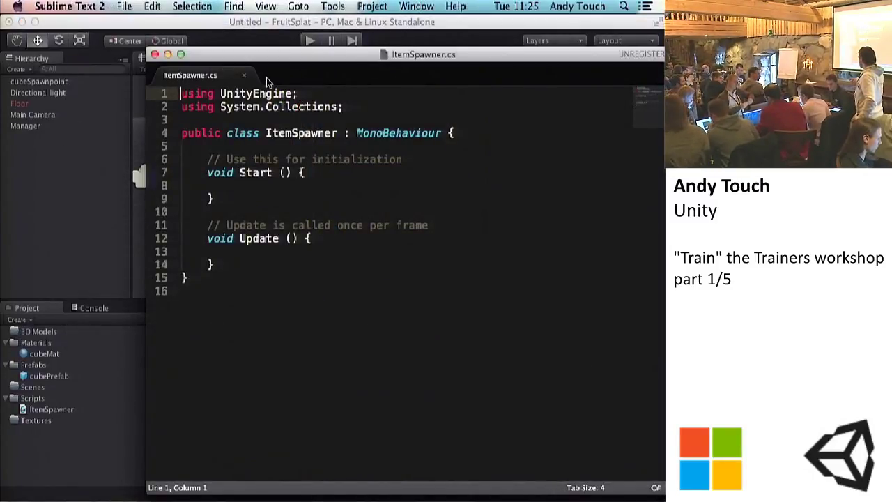
# Maximise the Sublime Text window and put the cursor at the end of line 14
pyautogui.doubleClick(285, 57)
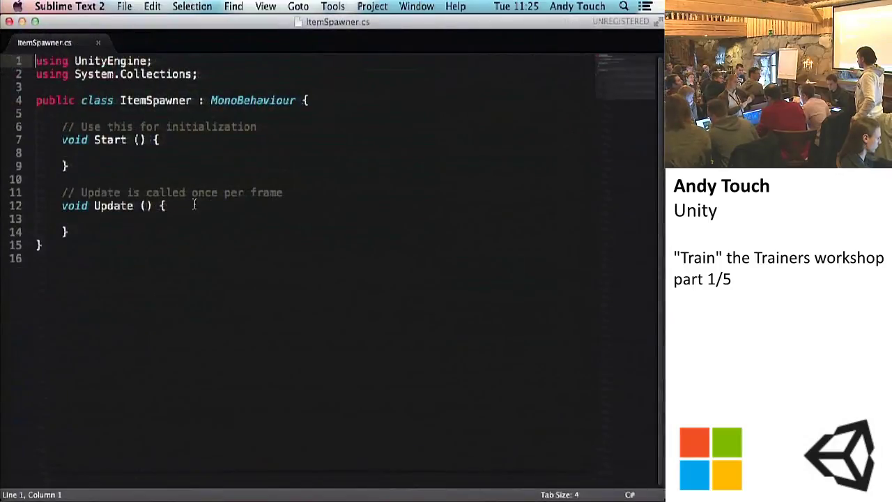
pyautogui.click(103, 232)
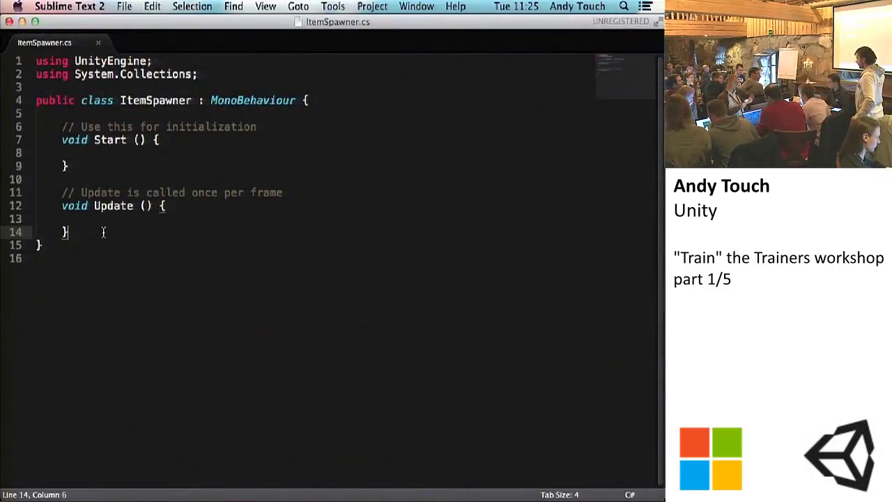
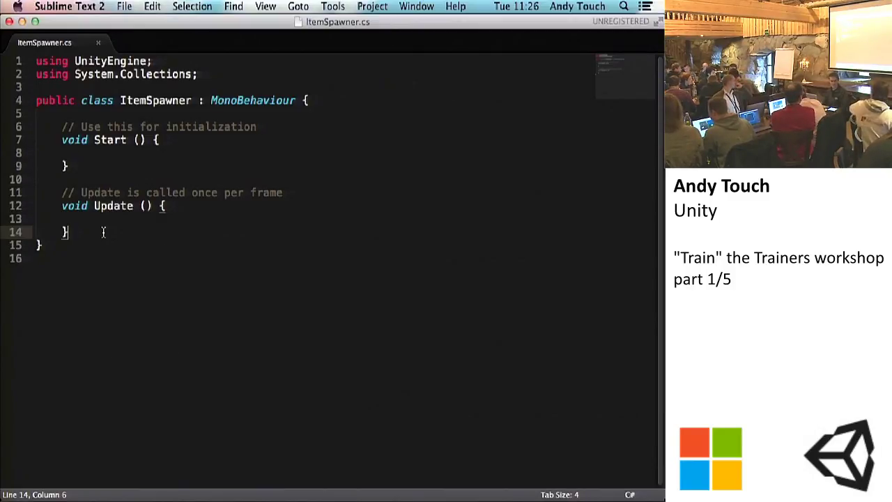
# Indent the empty Update and Start bodies, then move the Sublime window down to reveal Unity
pyautogui.press('Up')
pyautogui.press('Tab')
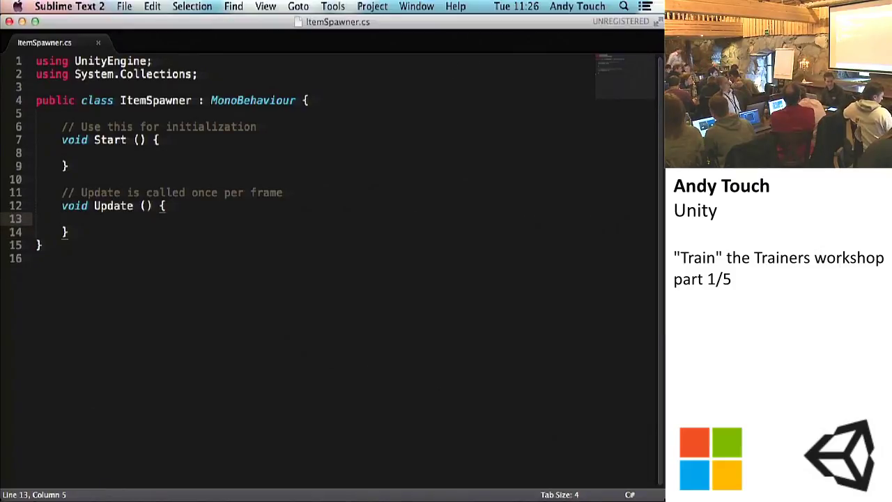
pyautogui.press('Up')
pyautogui.press('Up')
pyautogui.press('Up')
pyautogui.press('Up')
pyautogui.press('Up')
pyautogui.press('Tab')
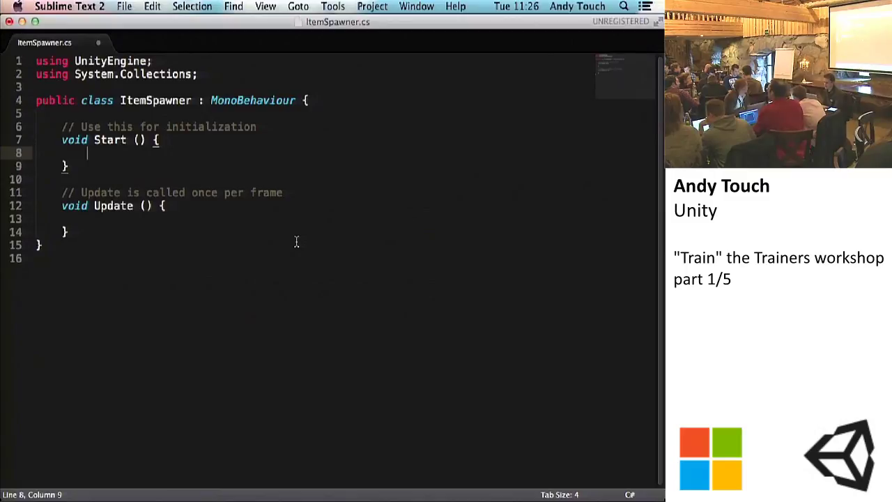
pyautogui.moveTo(332, 23); pyautogui.dragTo(424, 203)
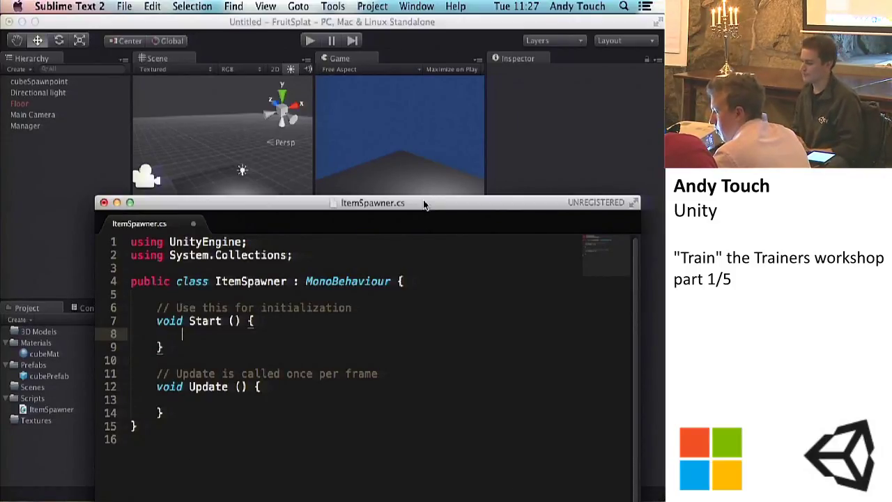
# Maximize the editor and select the 'using UnityEngine' and 'using System.Collections' lines
pyautogui.doubleClick(423, 203)
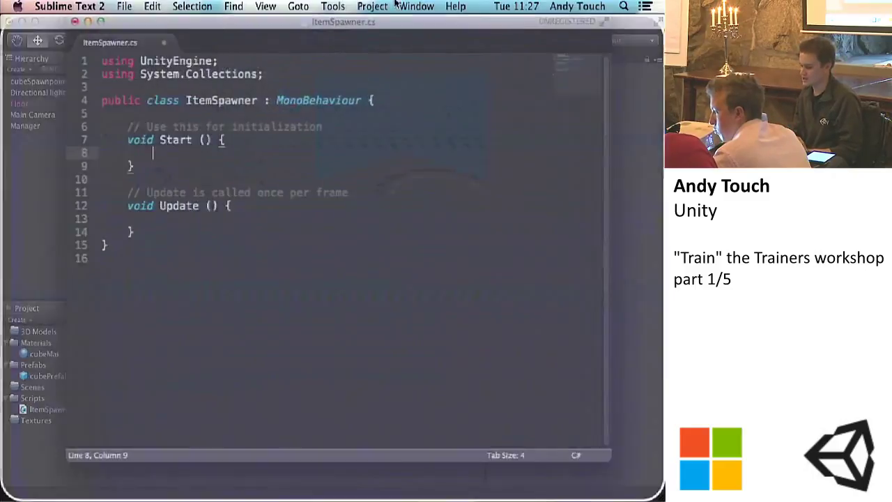
pyautogui.click(154, 254)
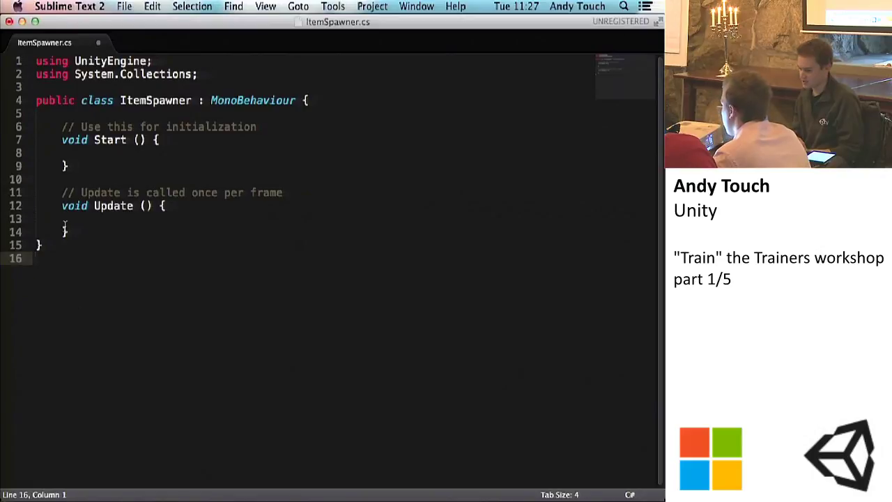
pyautogui.moveTo(37, 61); pyautogui.dragTo(199, 62)
pyautogui.click(205, 75)
pyautogui.hotkey('shift', 'Left')
pyautogui.hotkey('shift', 'Left')
pyautogui.hotkey('shift', 'Left')
pyautogui.hotkey('shift', 'Left')
pyautogui.hotkey('shift', 'Left')
pyautogui.hotkey('shift', 'Left')
pyautogui.hotkey('shift', 'Left')
pyautogui.hotkey('shift', 'Left')
pyautogui.hotkey('shift', 'Left')
pyautogui.hotkey('shift', 'Left')
pyautogui.hotkey('shift', 'Left')
pyautogui.hotkey('shift', 'Left')
pyautogui.hotkey('shift', 'Left')
pyautogui.hotkey('shift', 'Left')
pyautogui.hotkey('shift', 'Left')
pyautogui.hotkey('shift', 'Left')
pyautogui.hotkey('shift', 'Left')
pyautogui.hotkey('shift', 'Left')
pyautogui.hotkey('shift', 'Left')
pyautogui.hotkey('shift', 'Left')
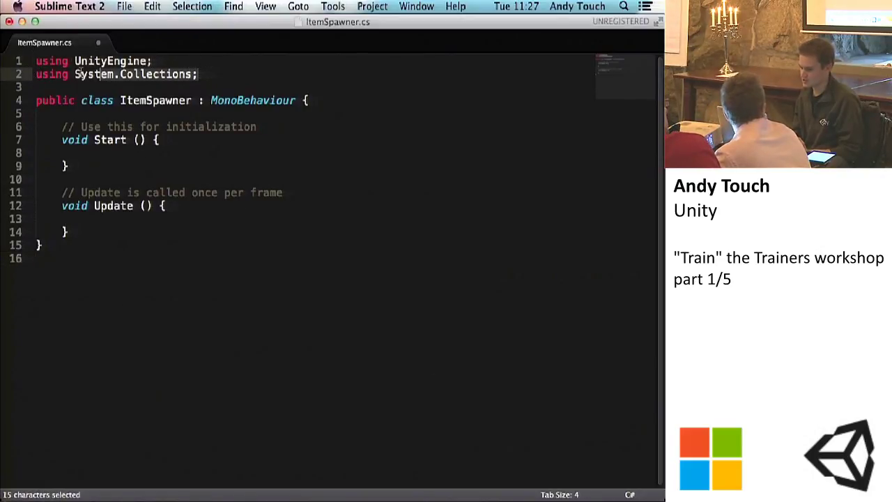
pyautogui.click(209, 75)
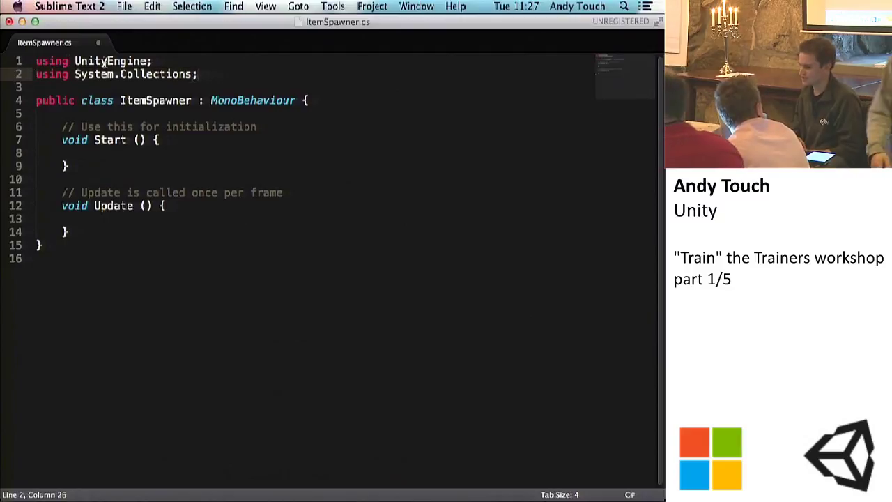
pyautogui.click(75, 61)
pyautogui.moveTo(75, 61); pyautogui.dragTo(30, 74)
pyautogui.click(246, 60)
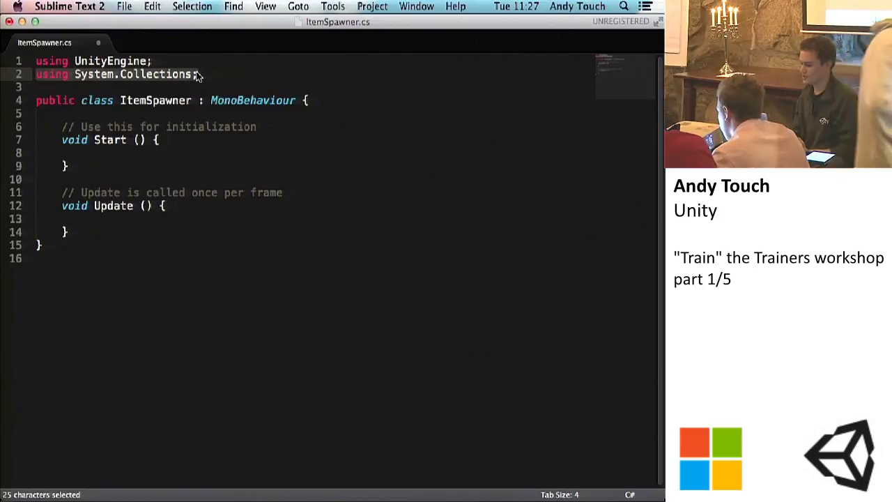
pyautogui.click(217, 74)
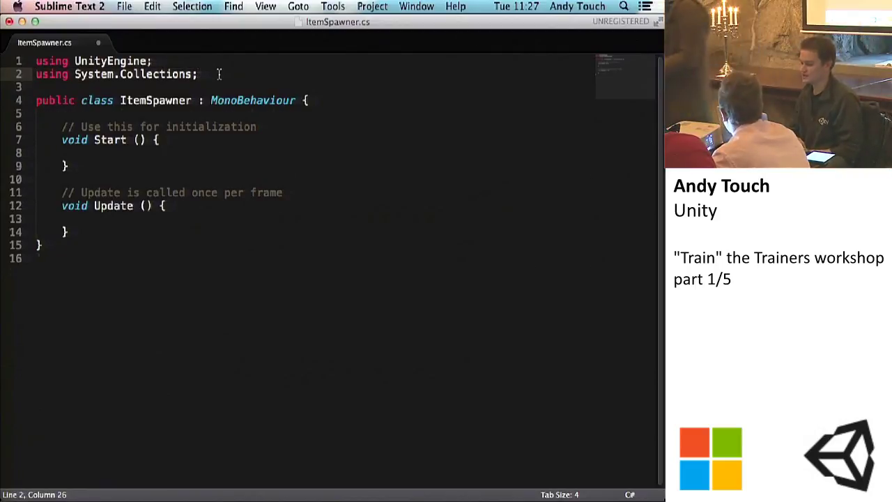
# Add a 'using Facebook.SDK;' line below the usings, then delete it again
pyautogui.press('Return')
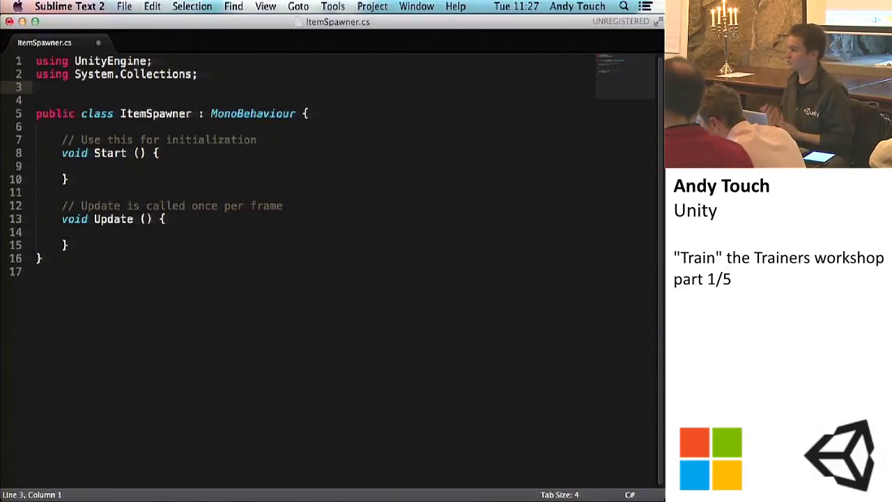
pyautogui.write('sing Face')
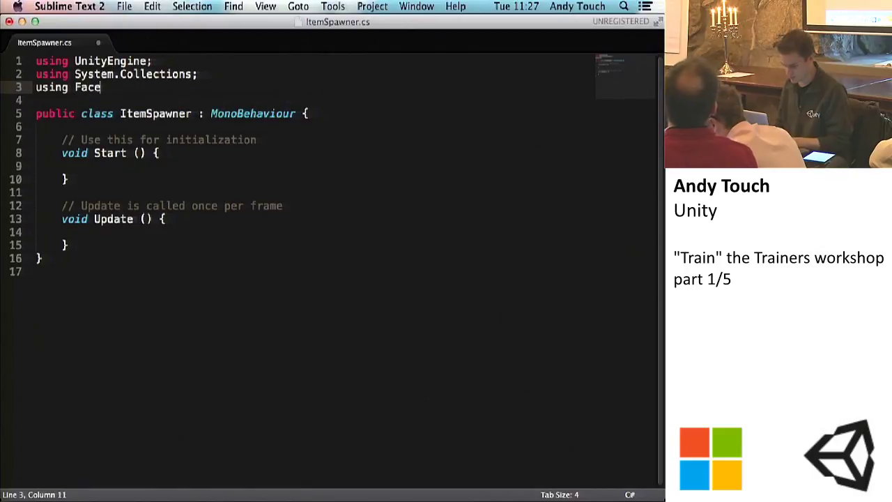
pyautogui.write('book.SDK;')
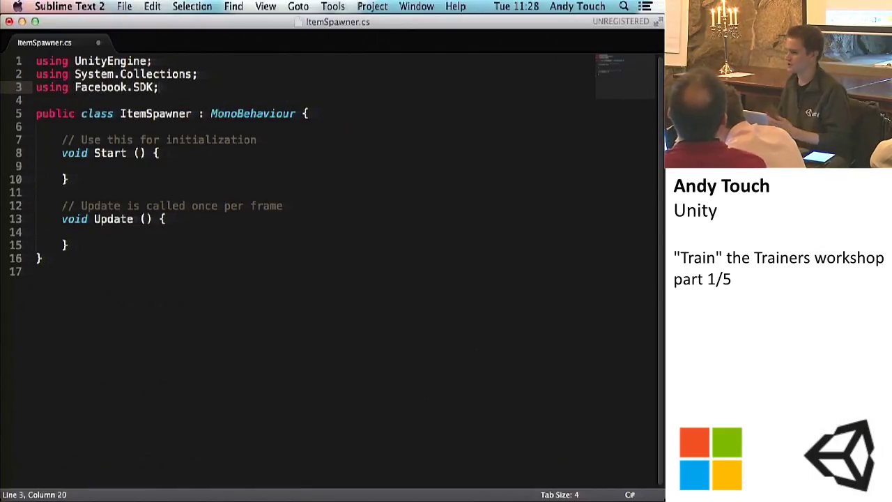
pyautogui.press('BackSpace')
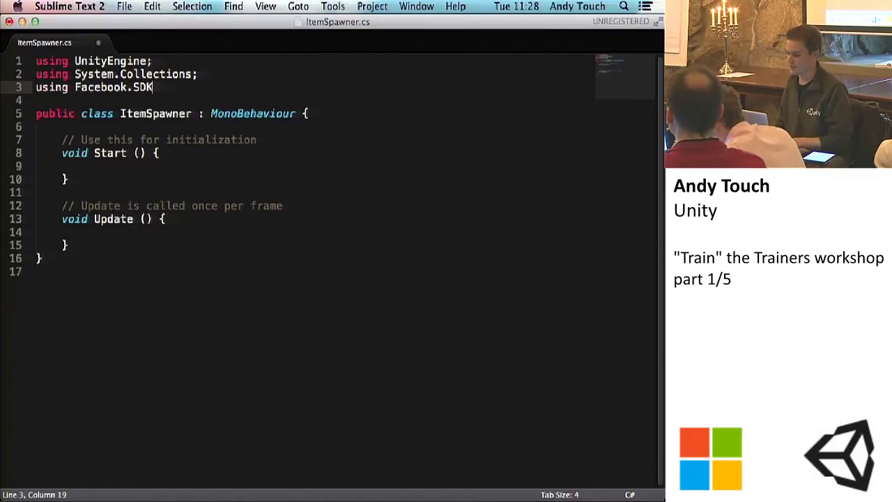
pyautogui.press('BackSpace')
pyautogui.press('BackSpace')
pyautogui.press('BackSpace')
pyautogui.press('BackSpace')
pyautogui.press('BackSpace')
pyautogui.press('BackSpace')
pyautogui.press('BackSpace')
pyautogui.press('BackSpace')
pyautogui.press('BackSpace')
pyautogui.press('BackSpace')
pyautogui.press('BackSpace')
pyautogui.press('BackSpace')
pyautogui.press('BackSpace')
pyautogui.press('BackSpace')
pyautogui.press('BackSpace')
pyautogui.press('BackSpace')
pyautogui.press('BackSpace')
pyautogui.press('BackSpace')
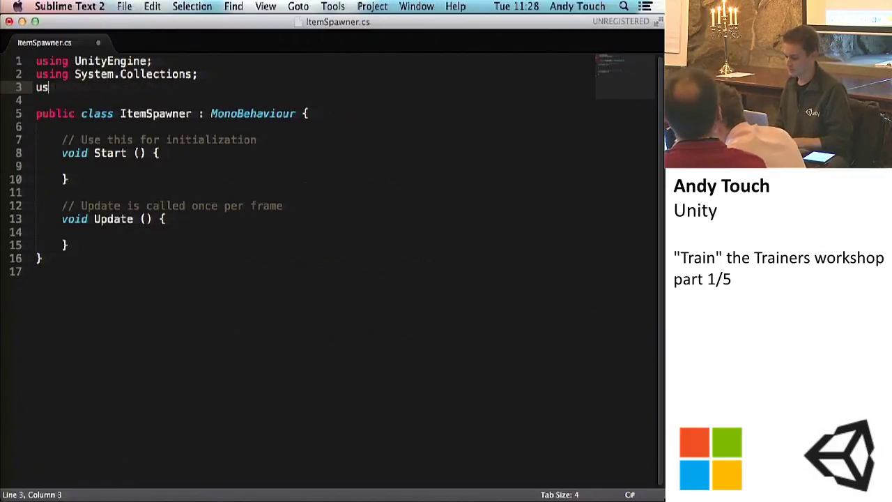
pyautogui.press('Return')
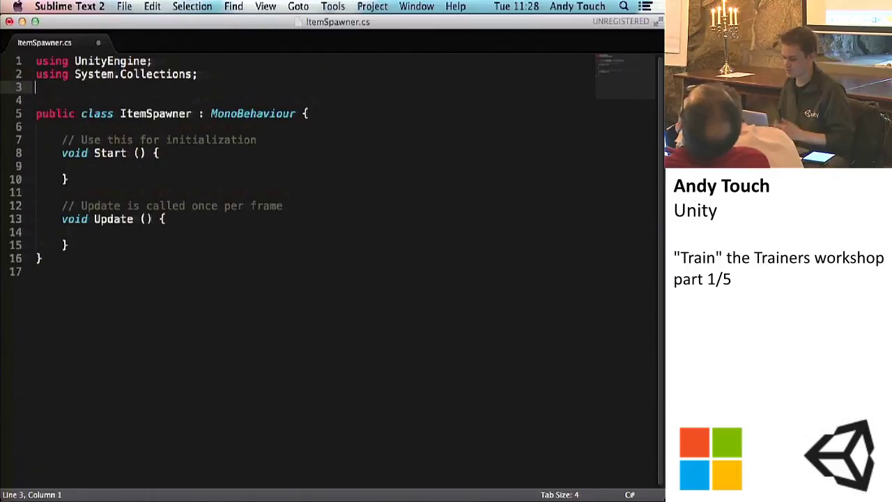
pyautogui.press('BackSpace')
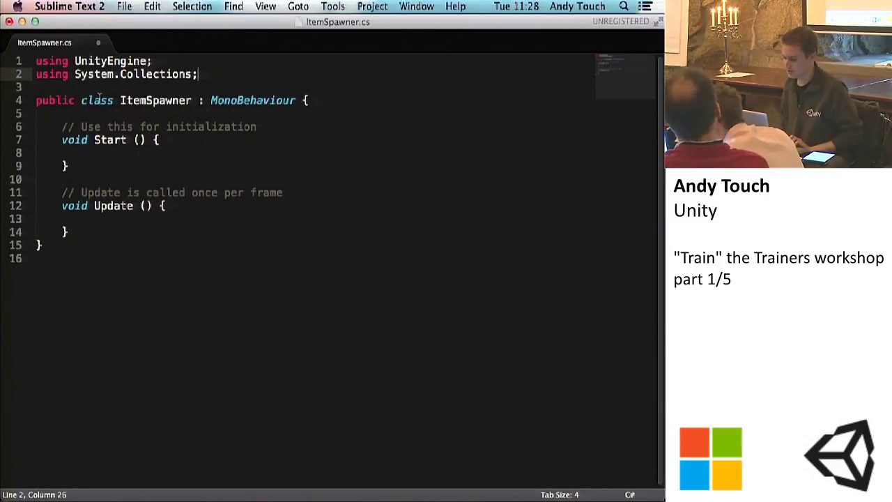
# Place the caret after the Start and Update braces, then shrink the window to reveal Unity
pyautogui.click(107, 181)
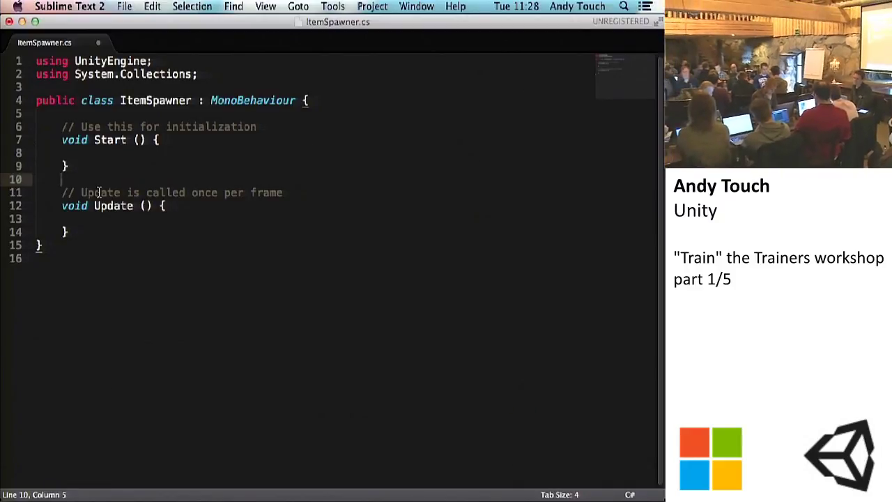
pyautogui.click(65, 232)
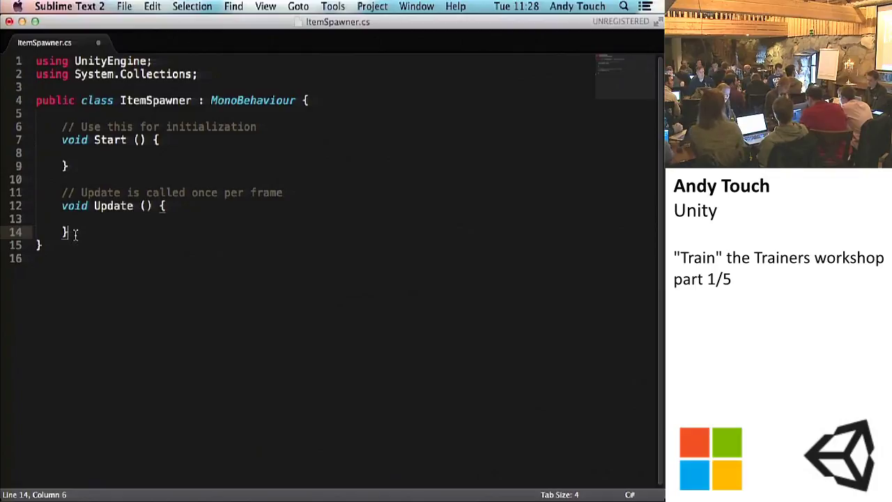
pyautogui.click(75, 166)
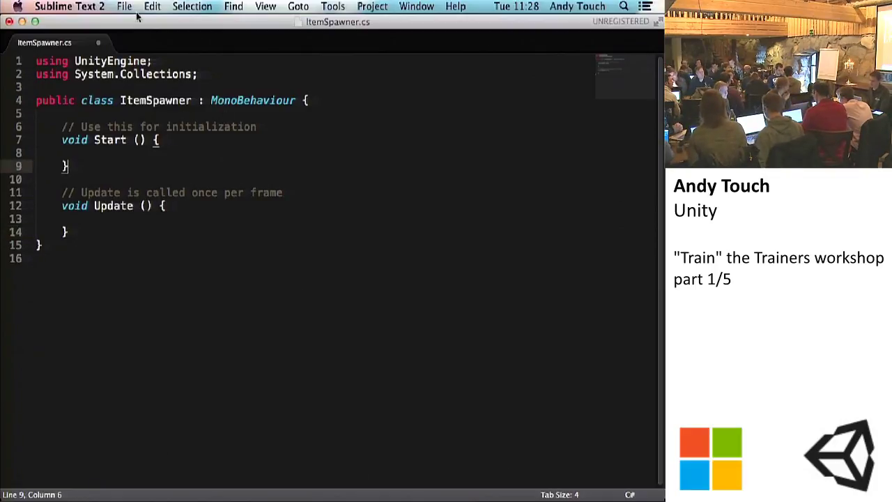
pyautogui.moveTo(195, 23); pyautogui.dragTo(266, 197)
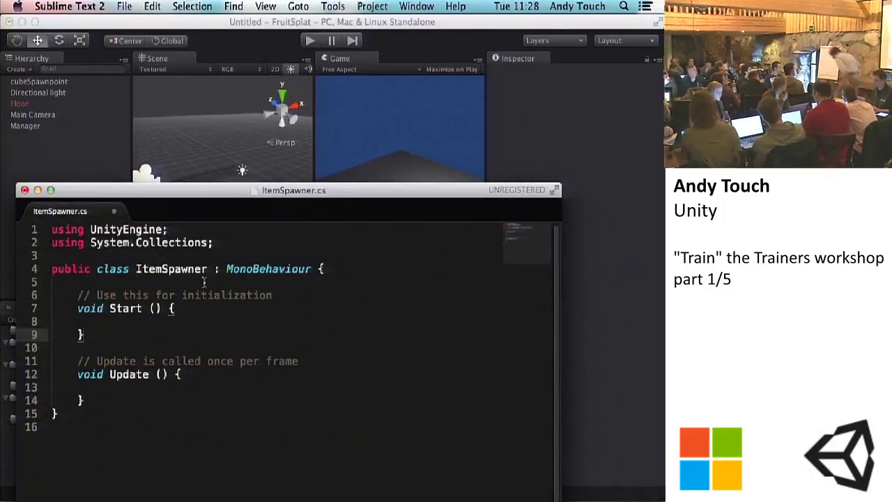
# Move the window over Unity, try a 'public class' declaration below ItemSpawner, then erase it
pyautogui.moveTo(204, 195); pyautogui.dragTo(264, 55)
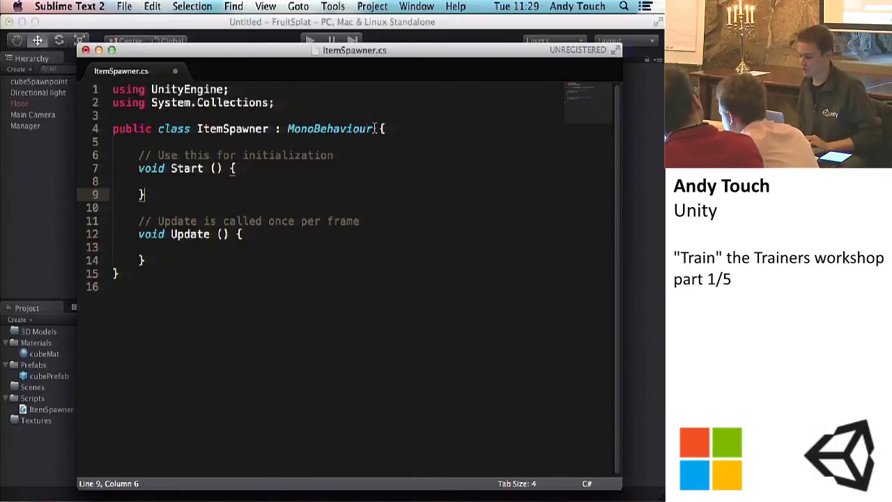
pyautogui.click(136, 274)
pyautogui.press('Return')
pyautogui.press('Return')
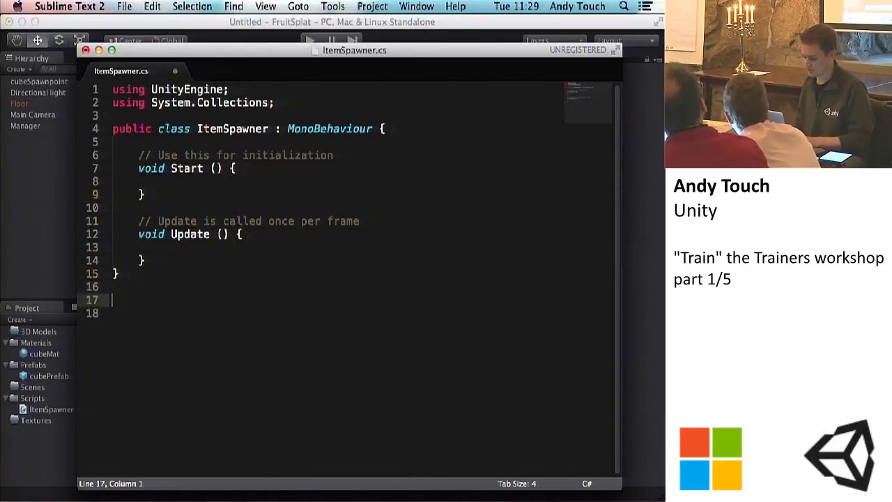
pyautogui.write('pucl')
pyautogui.press('BackSpace')
pyautogui.press('BackSpace')
pyautogui.press('Return')
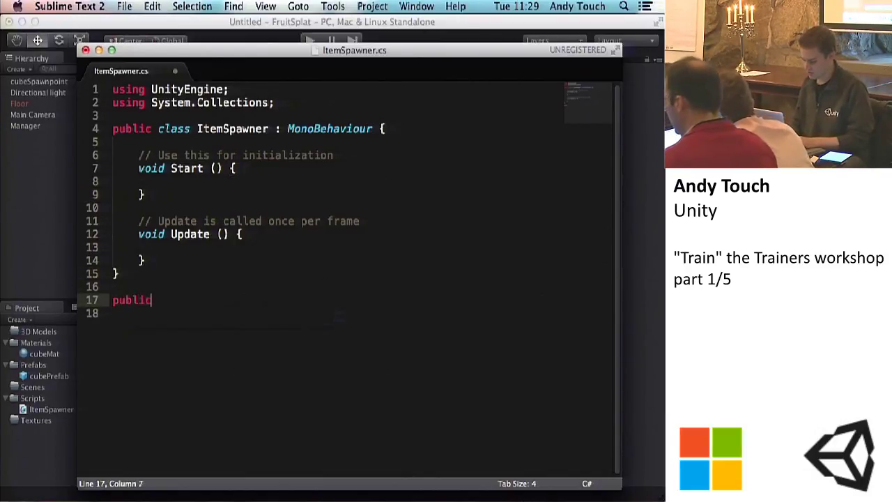
pyautogui.write('cla')
pyautogui.press('Return')
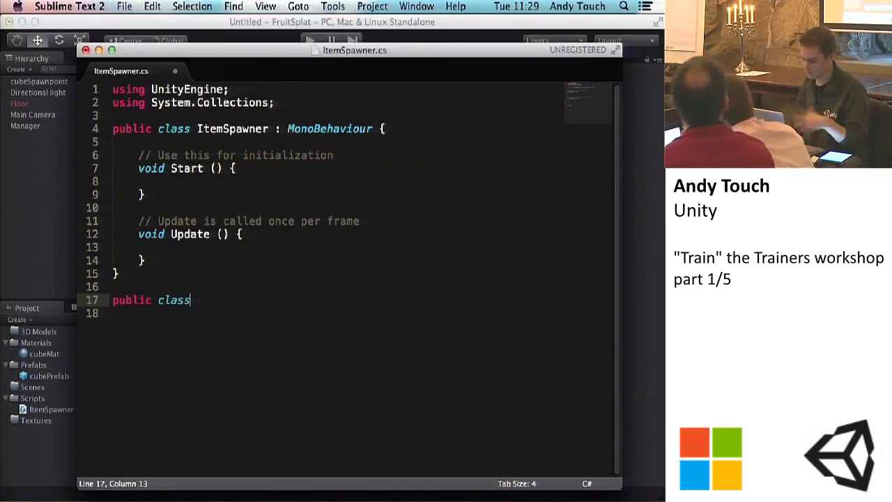
pyautogui.press('BackSpace')
pyautogui.press('BackSpace')
pyautogui.press('BackSpace')
pyautogui.press('BackSpace')
pyautogui.press('BackSpace')
pyautogui.press('BackSpace')
pyautogui.press('BackSpace')
pyautogui.press('BackSpace')
pyautogui.press('BackSpace')
pyautogui.press('BackSpace')
pyautogui.press('BackSpace')
pyautogui.press('BackSpace')
pyautogui.press('BackSpace')
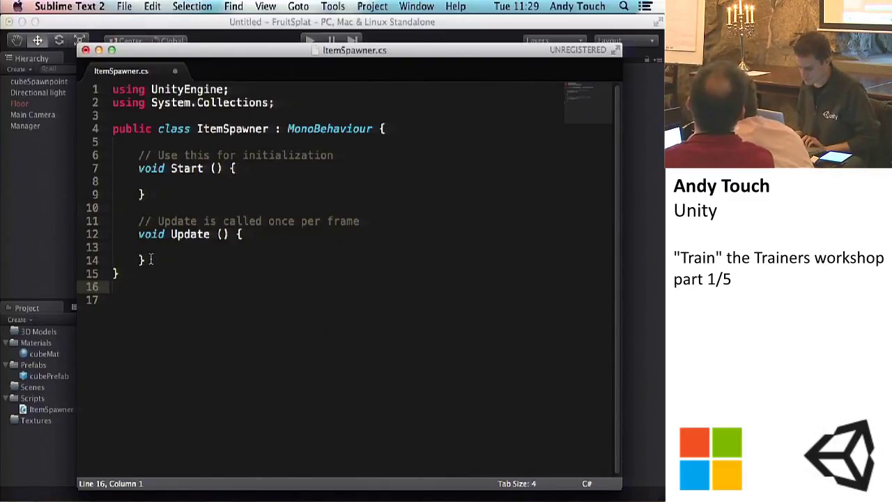
# Review the empty Start and Update bodies and the Update comment on line 11
pyautogui.click(154, 182)
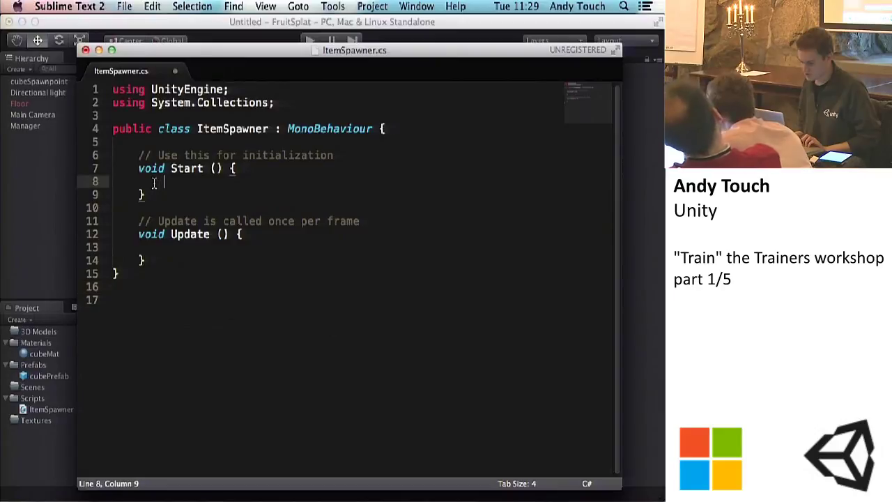
pyautogui.click(150, 249)
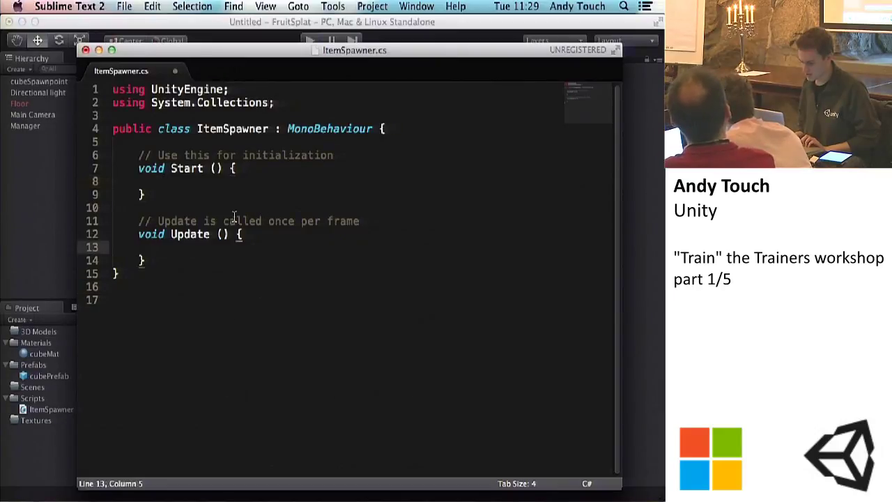
pyautogui.moveTo(134, 221); pyautogui.dragTo(384, 220)
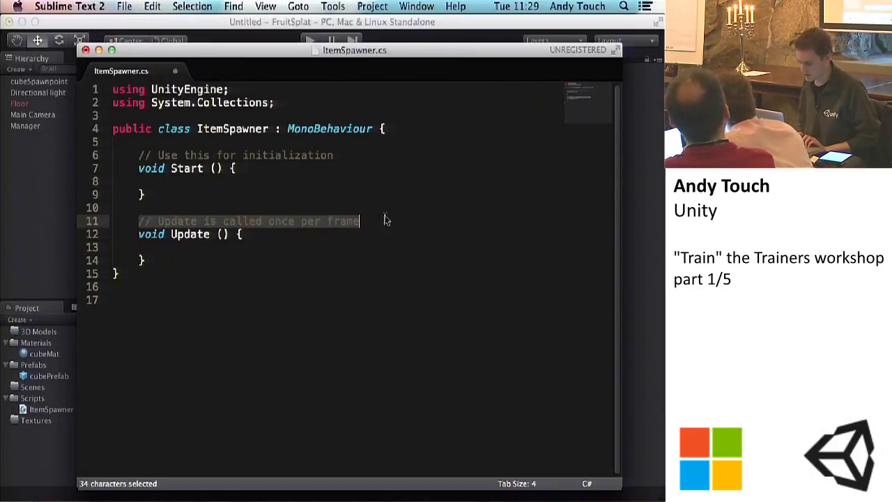
pyautogui.click(344, 156)
pyautogui.click(164, 182)
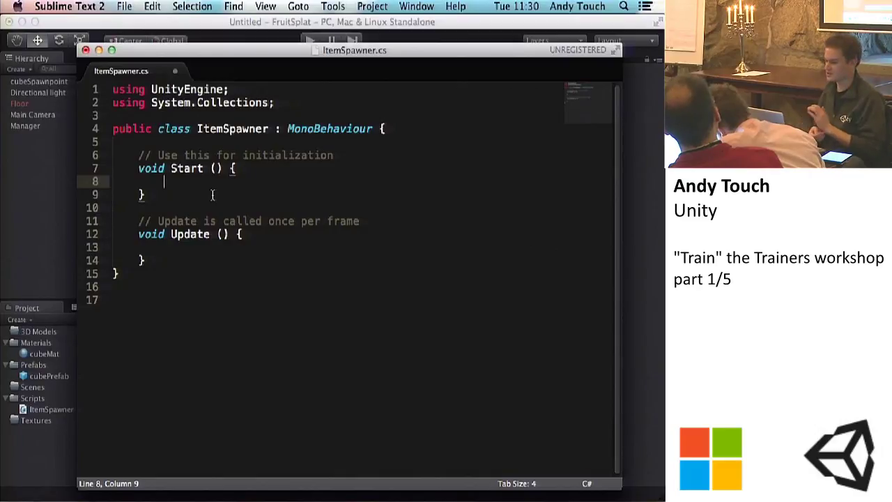
pyautogui.click(163, 249)
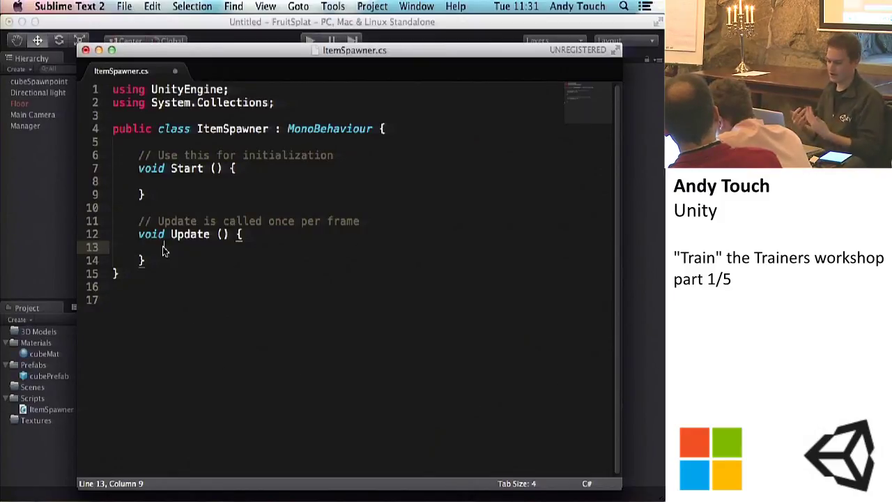
pyautogui.press('Down')
pyautogui.press('Return')
pyautogui.press('Return')
pyautogui.write('void Awake(){')
pyautogui.press('Return')
pyautogui.press('Return')
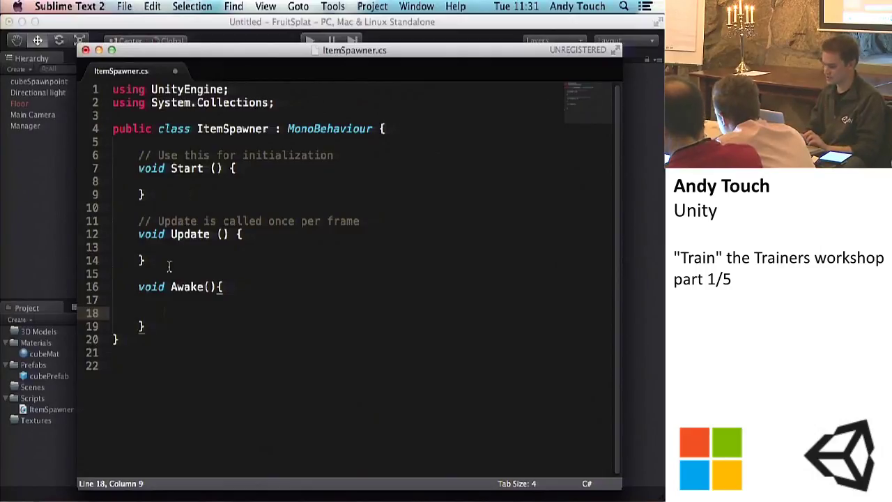
pyautogui.moveTo(144, 326); pyautogui.dragTo(117, 293)
pyautogui.press('BackSpace')
pyautogui.press('Tab')
pyautogui.write('void ')
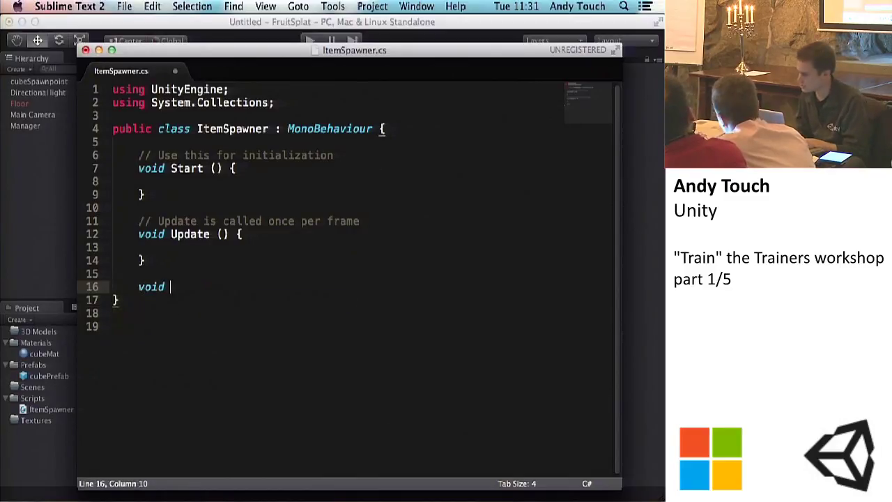
pyautogui.write('OnExit(){')
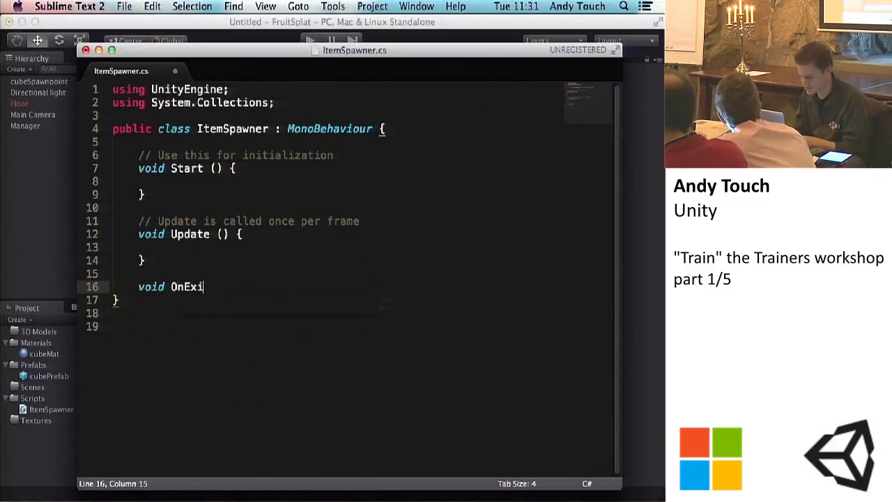
pyautogui.press('Return')
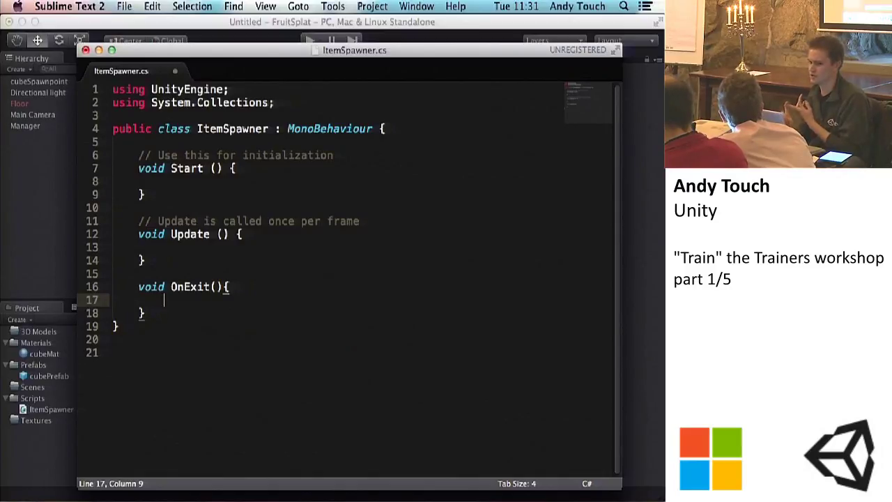
pyautogui.press('Down')
pyautogui.hotkey('shift', 'Up')
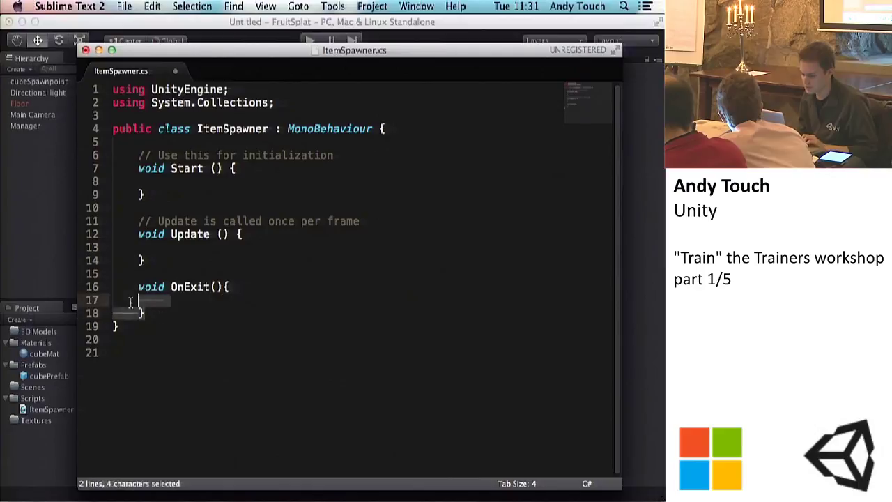
pyautogui.hotkey('shift', 'Up')
pyautogui.press('BackSpace')
pyautogui.press('BackSpace')
pyautogui.press('Tab')
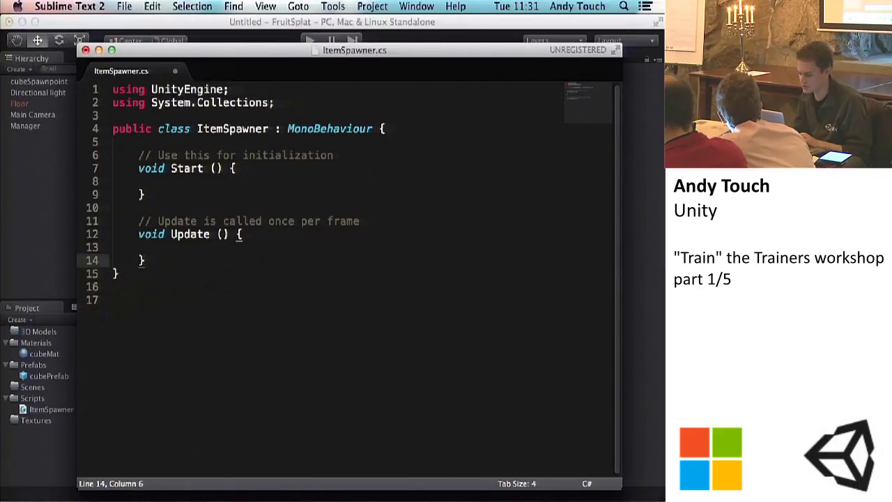
pyautogui.press('Return')
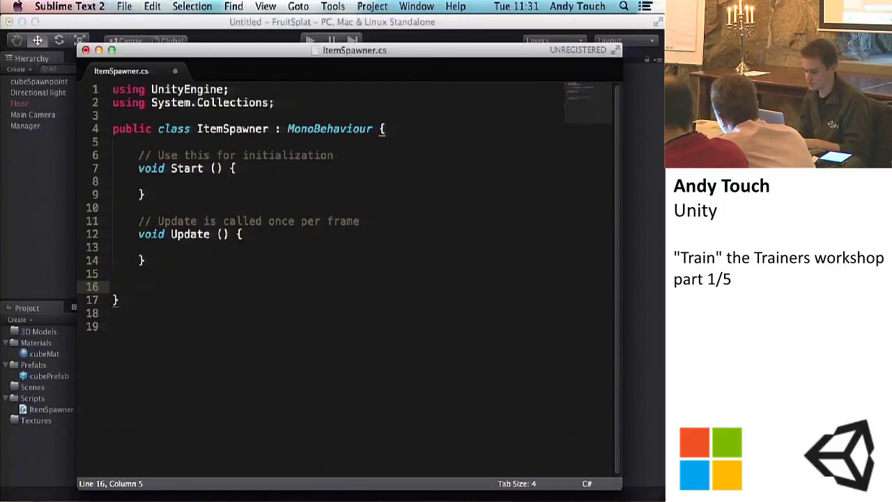
# Add an empty 'public void WalkTheDog(){' method below Update with an indented body line
pyautogui.write('pub')
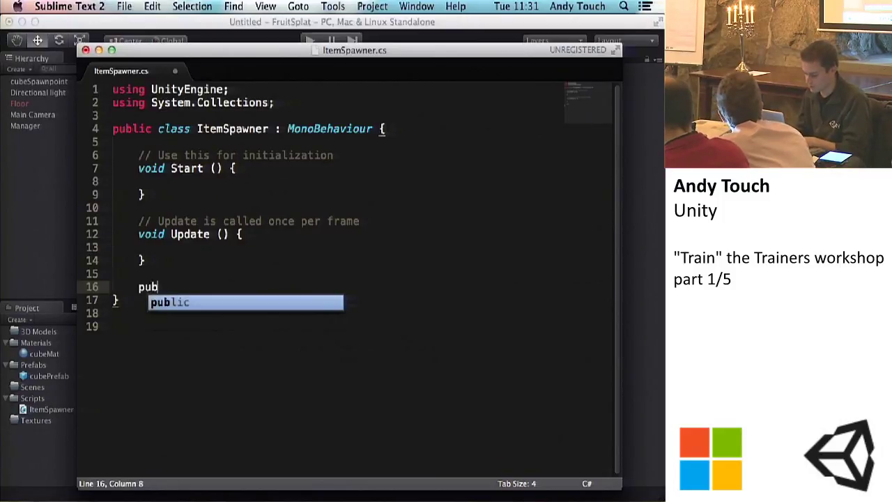
pyautogui.write('lic void ')
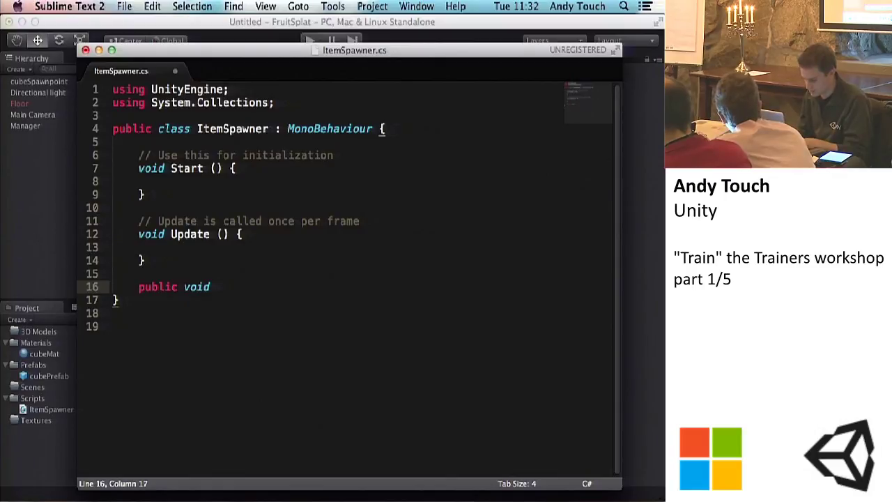
pyautogui.write('walkth')
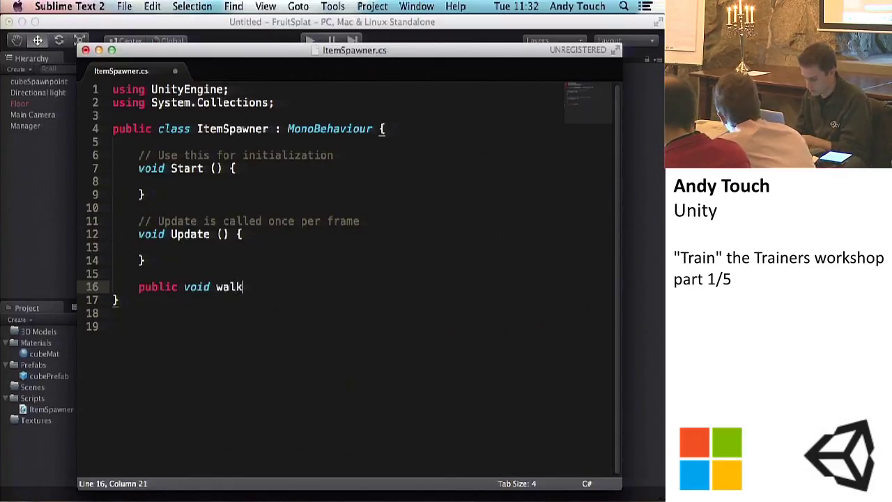
pyautogui.press('BackSpace')
pyautogui.press('BackSpace')
pyautogui.press('BackSpace')
pyautogui.press('BackSpace')
pyautogui.press('BackSpace')
pyautogui.press('BackSpace')
pyautogui.write('WalkTheDog(){')
pyautogui.press('Return')
pyautogui.press('Return')
pyautogui.press('Up')
pyautogui.press('Tab')
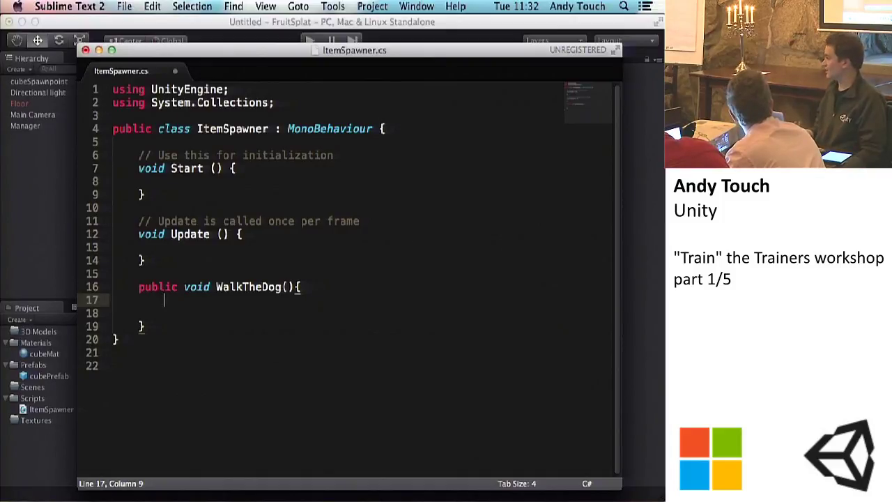
# Delete the WalkTheDog method and both template comment lines
pyautogui.moveTo(145, 328); pyautogui.dragTo(115, 288)
pyautogui.press('BackSpace')
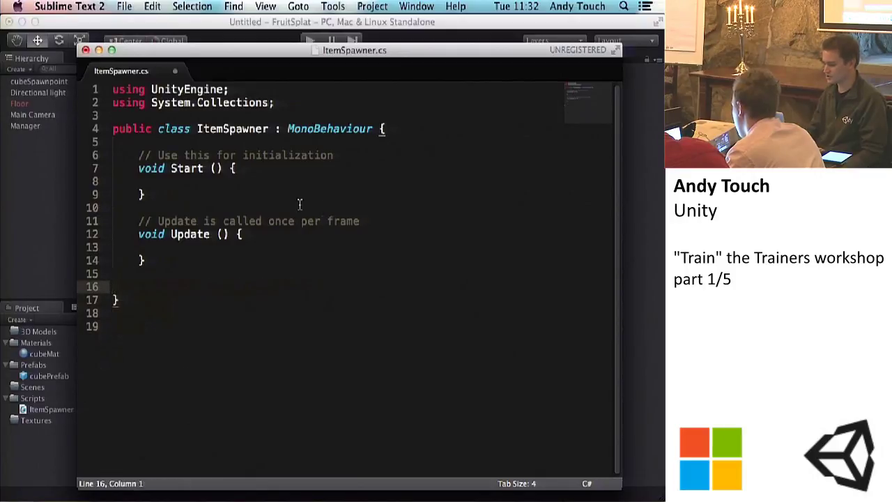
pyautogui.moveTo(361, 221); pyautogui.dragTo(108, 223)
pyautogui.press('BackSpace')
pyautogui.press('BackSpace')
pyautogui.moveTo(334, 155); pyautogui.dragTo(113, 154)
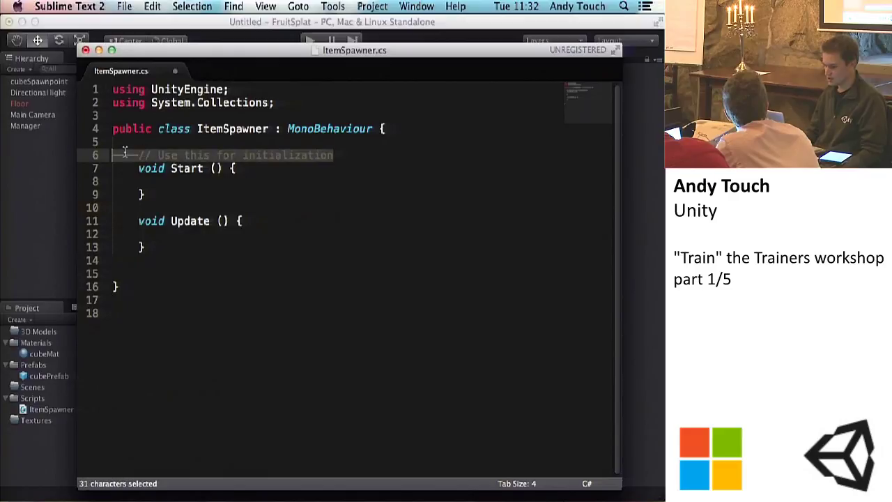
pyautogui.press('BackSpace')
pyautogui.press('BackSpace')
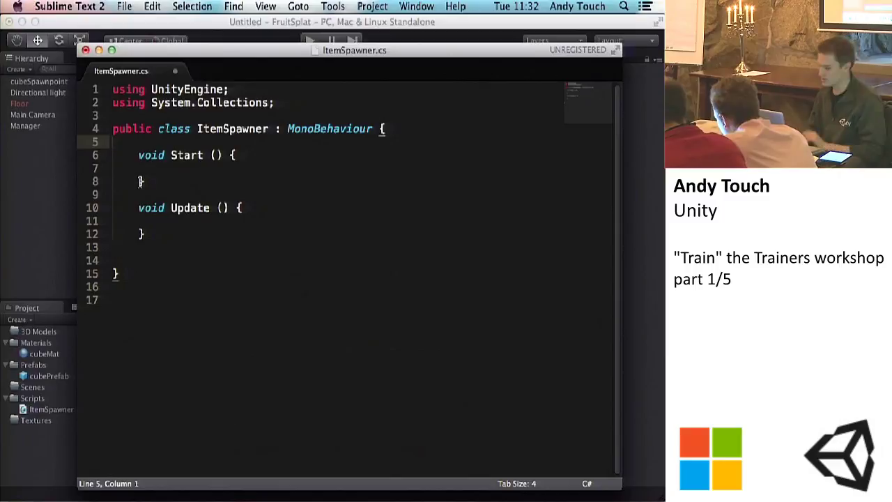
# Delete the empty Start method and save the script
pyautogui.keyDown('shift'); pyautogui.click(171, 182); pyautogui.keyUp('shift')
pyautogui.press('BackSpace')
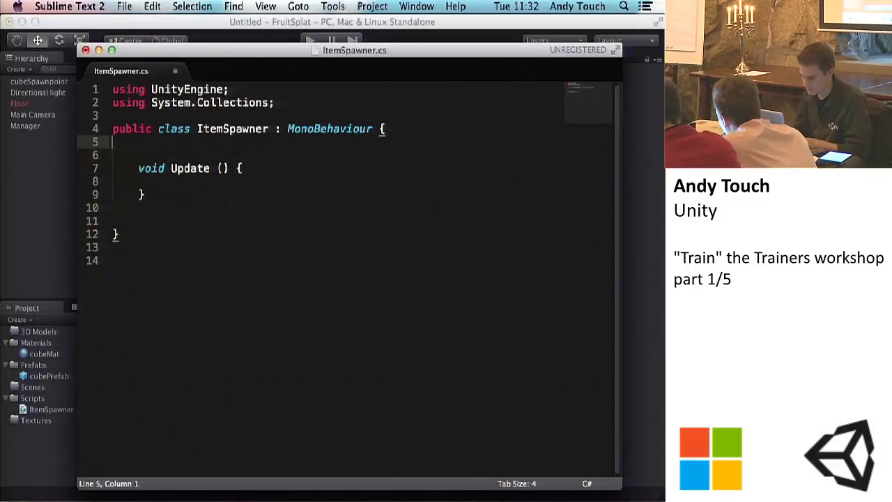
pyautogui.click(165, 181)
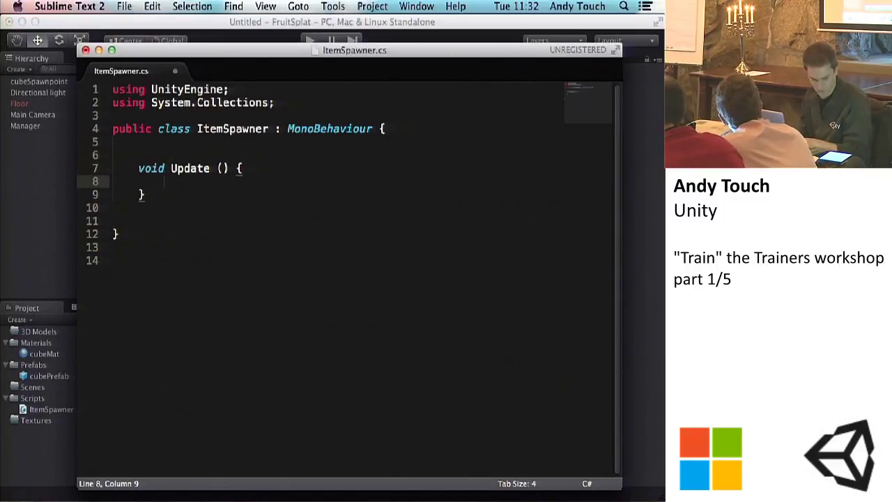
pyautogui.press('super+s')
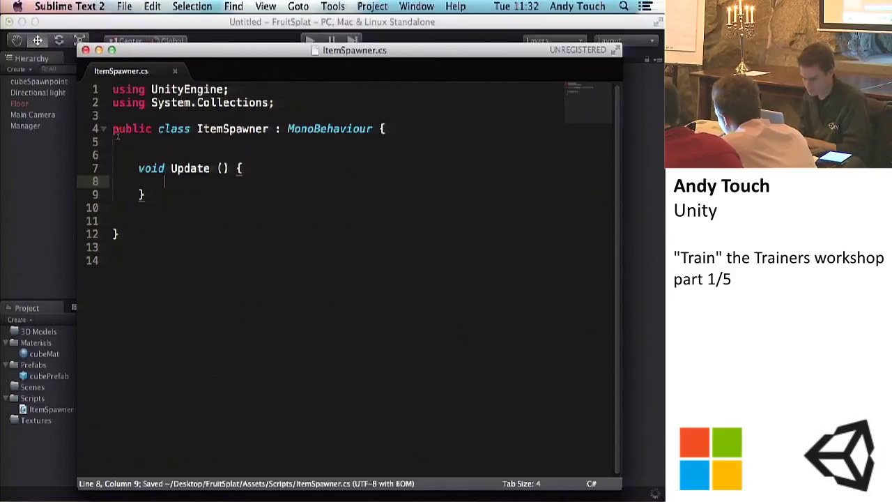
pyautogui.click(150, 156)
# Declare 'public GameObject cratePrefab;' and 'public Transform itemSpawnpoint;' above Update, saving after each
pyautogui.press('Return')
pyautogui.press('Up')
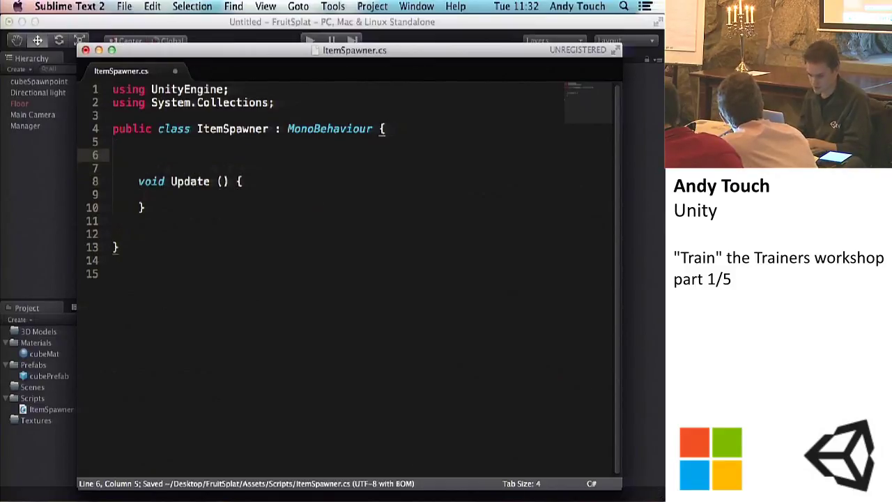
pyautogui.write('publ')
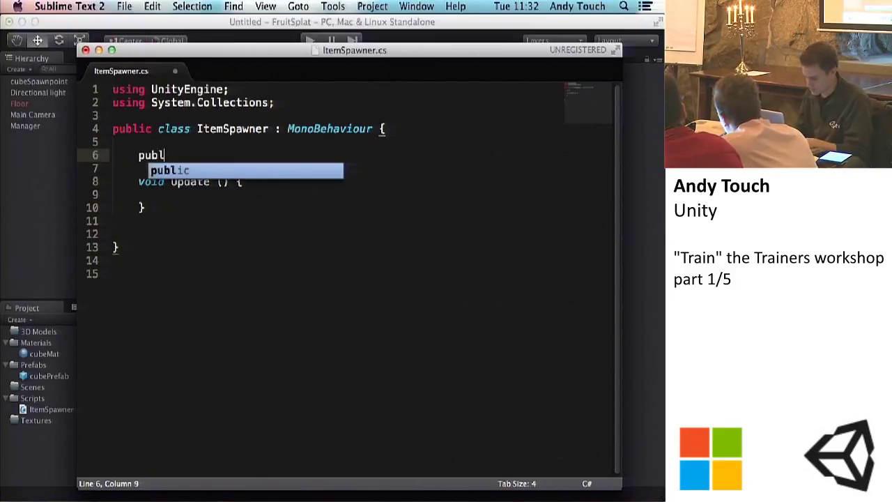
pyautogui.write('ic GameObject')
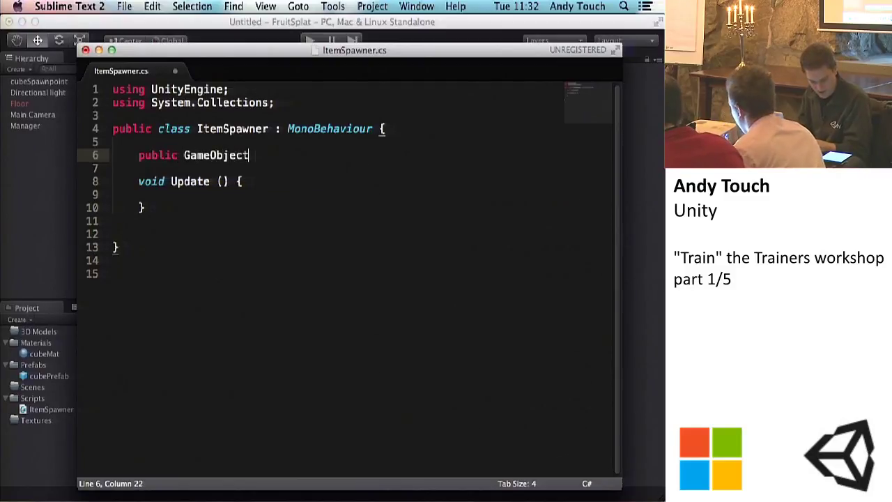
pyautogui.write(' crate')
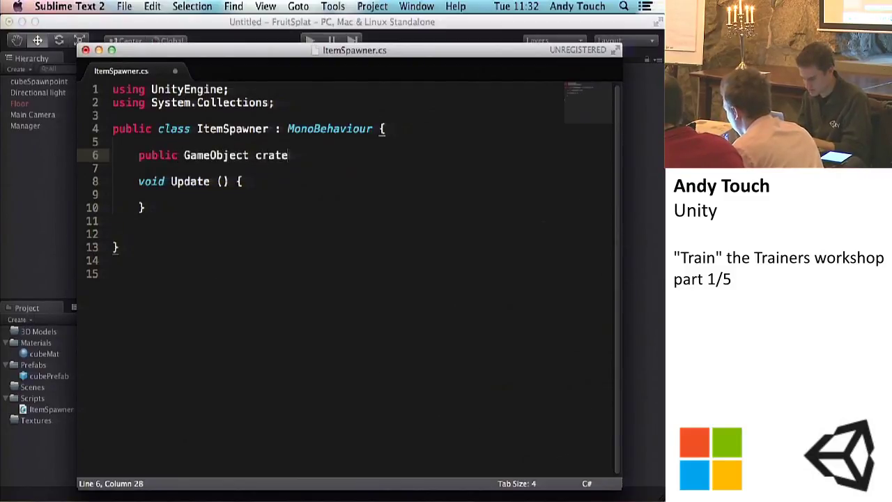
pyautogui.write('Prefab;')
pyautogui.press('cmd+s')
pyautogui.press('Return')
pyautogui.write('p')
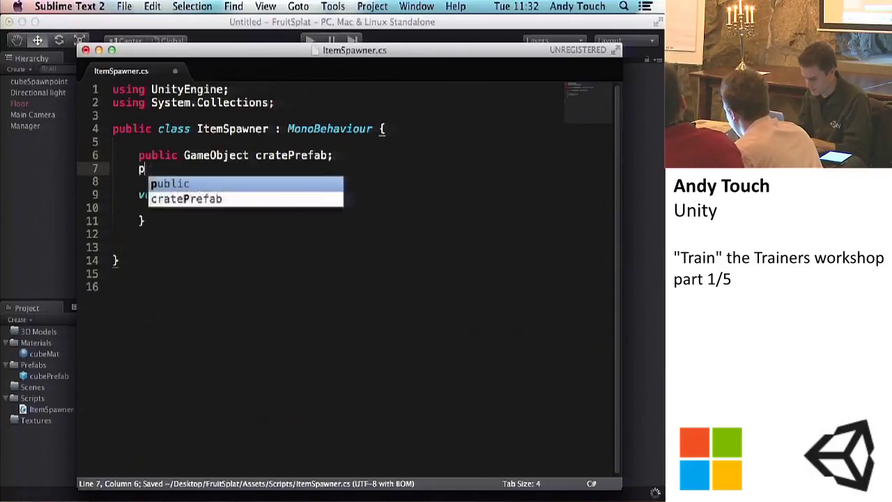
pyautogui.write('ublic Transf')
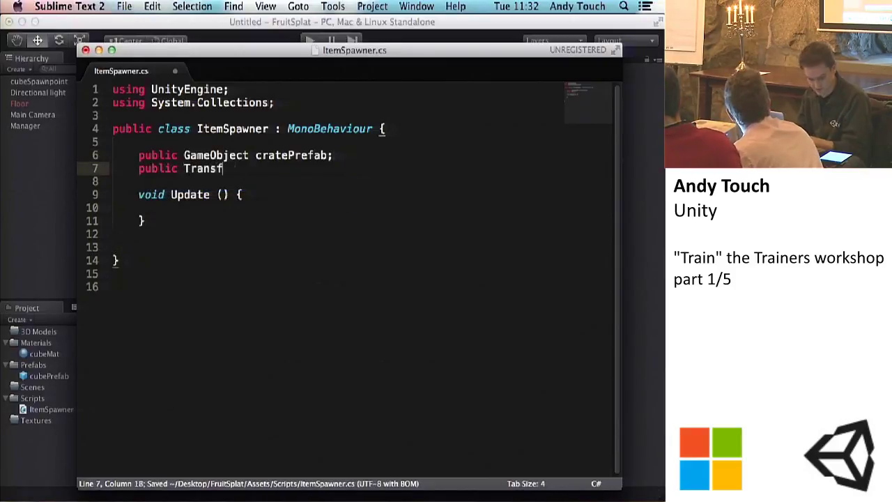
pyautogui.write('orm itemSpawn')
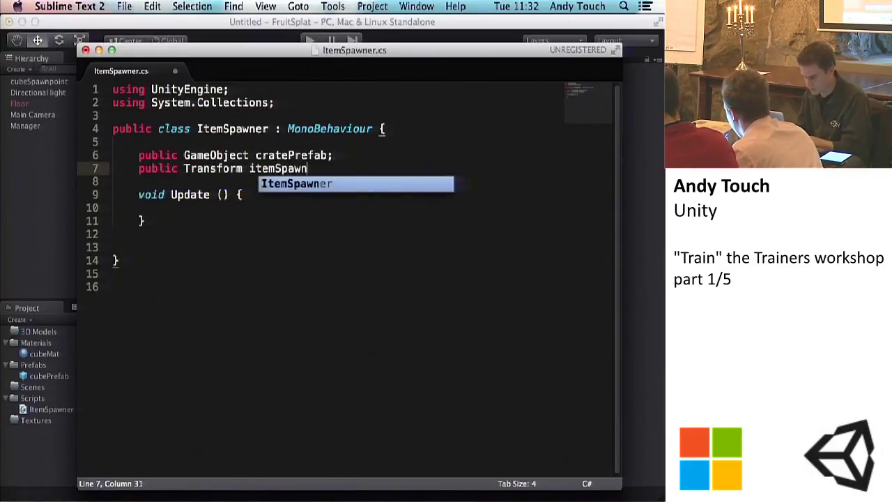
pyautogui.write('point;')
pyautogui.press('cmd+s')
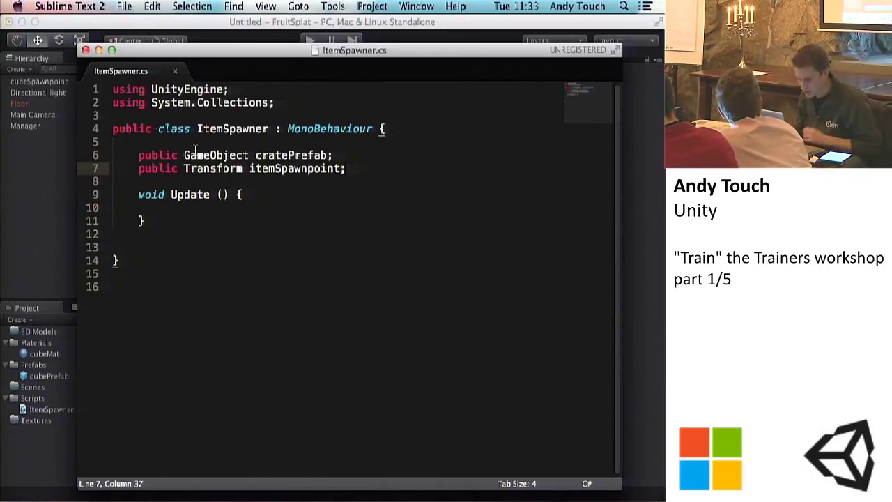
# Write an 'if(Input.GetKeyDown("")){' block inside Update and save
pyautogui.click(254, 194)
pyautogui.press('Return')
pyautogui.press('Return')
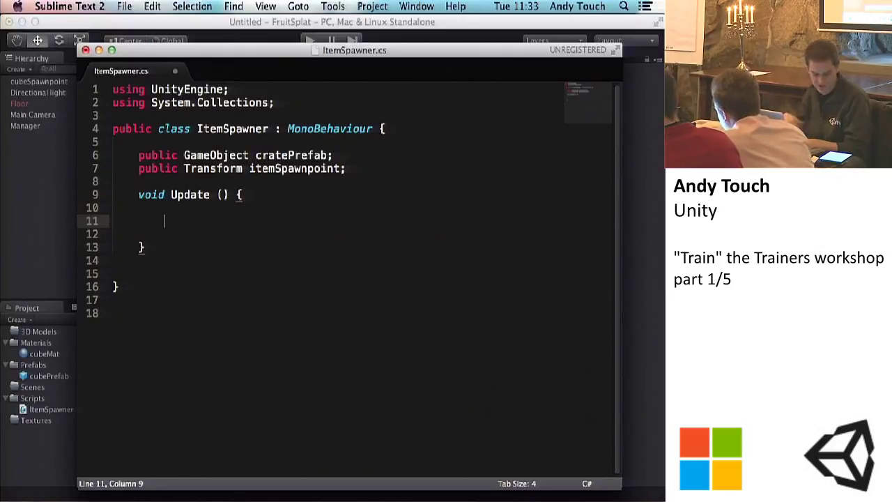
pyautogui.write('if')
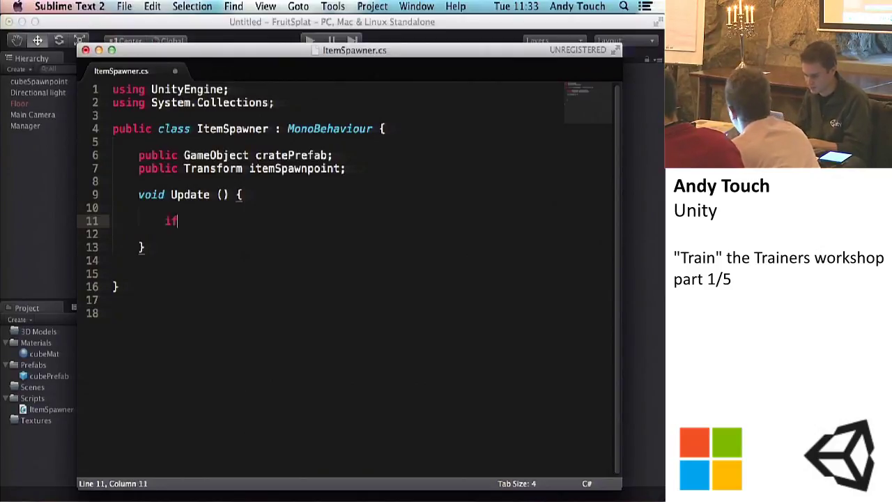
pyautogui.write('(Input.GetButto')
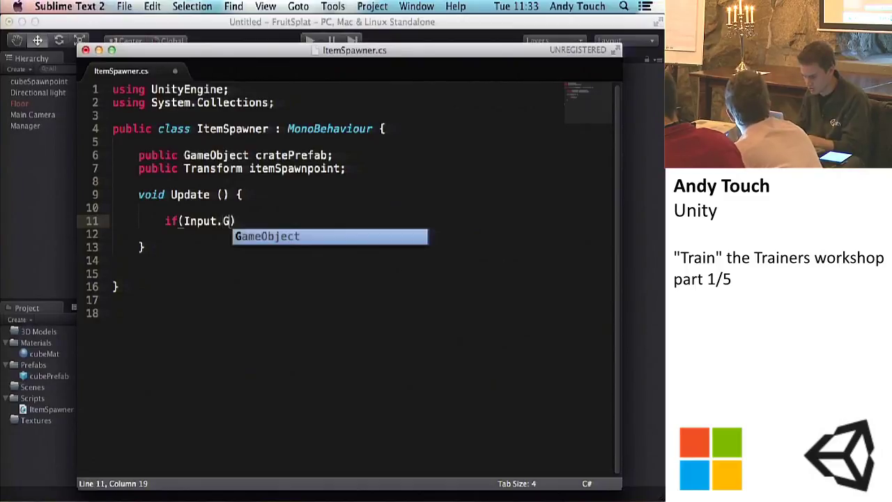
pyautogui.press('BackSpace')
pyautogui.press('BackSpace')
pyautogui.press('BackSpace')
pyautogui.press('BackSpace')
pyautogui.press('BackSpace')
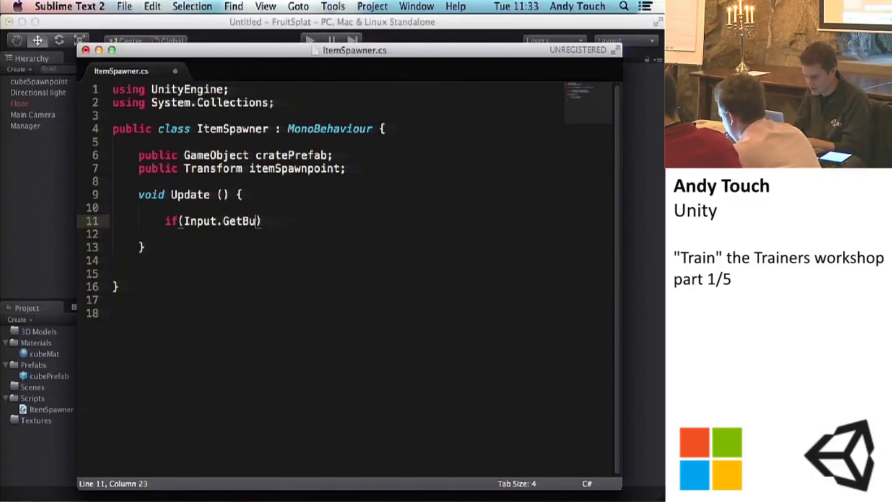
pyautogui.write('KeyDown')
pyautogui.write('("")){')
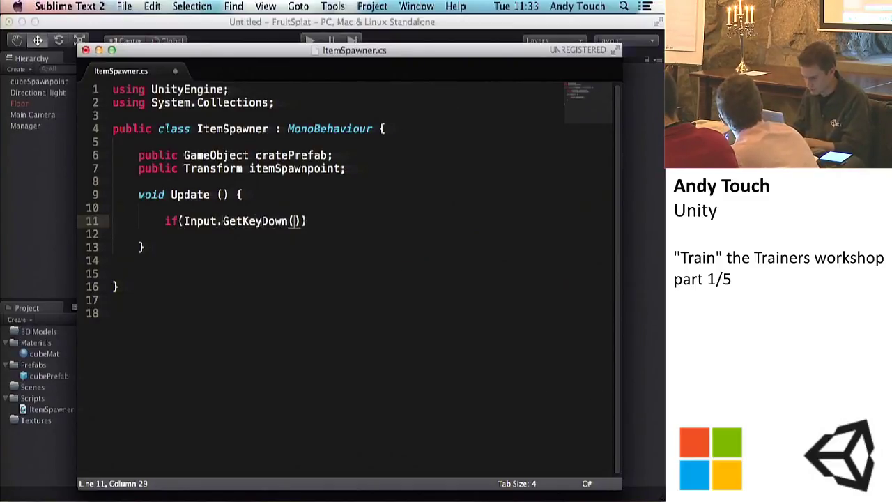
pyautogui.press('Return')
pyautogui.press('Return')
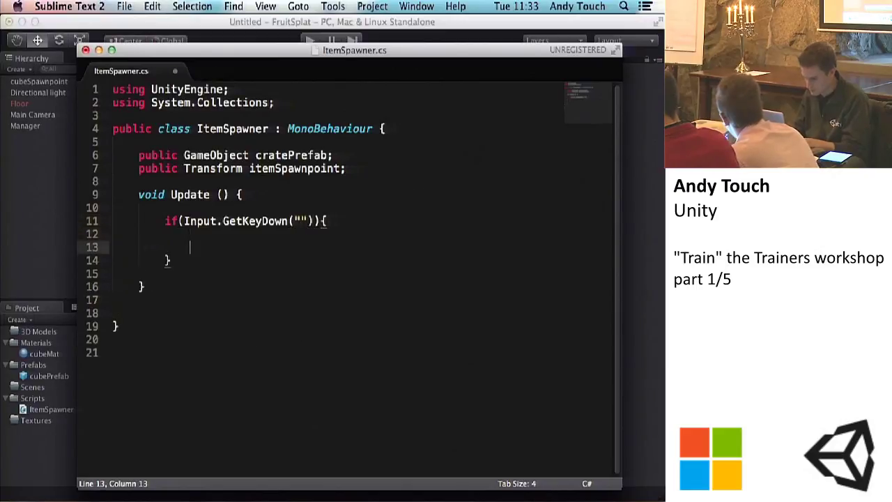
pyautogui.click(300, 221)
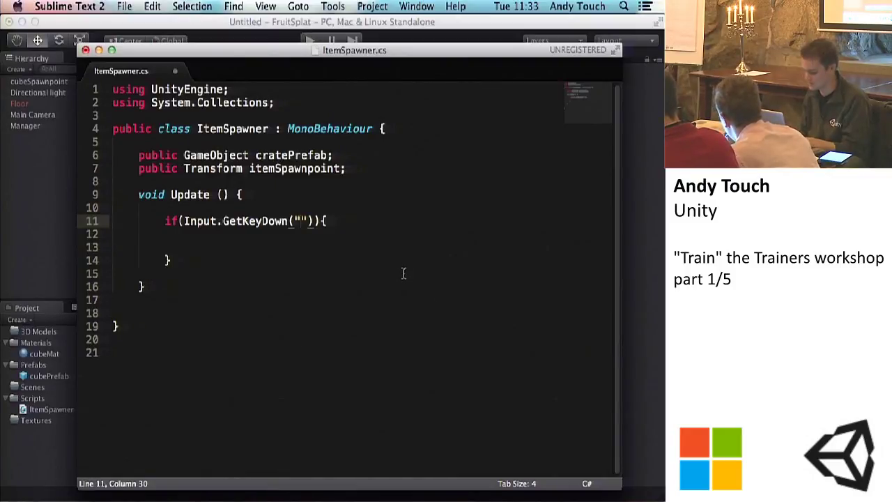
pyautogui.press('super+s')
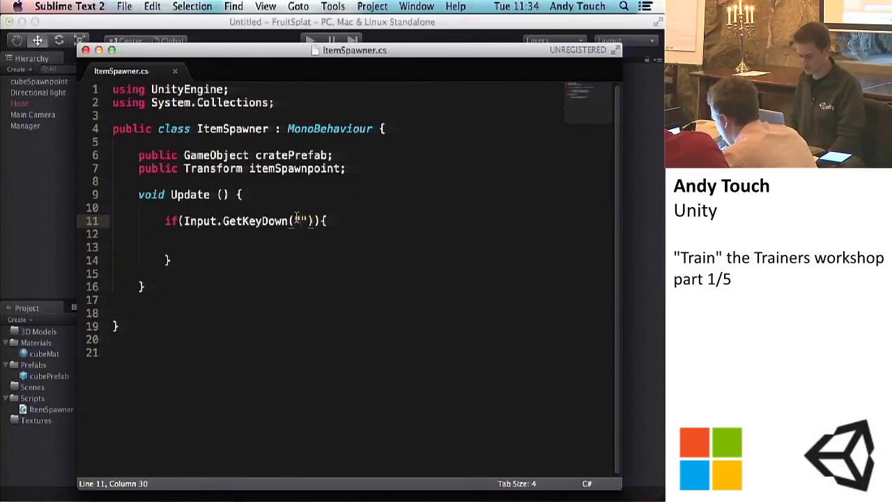
# Try 'space' and 'enter' as the key name, settling on "c"
pyautogui.write('c')
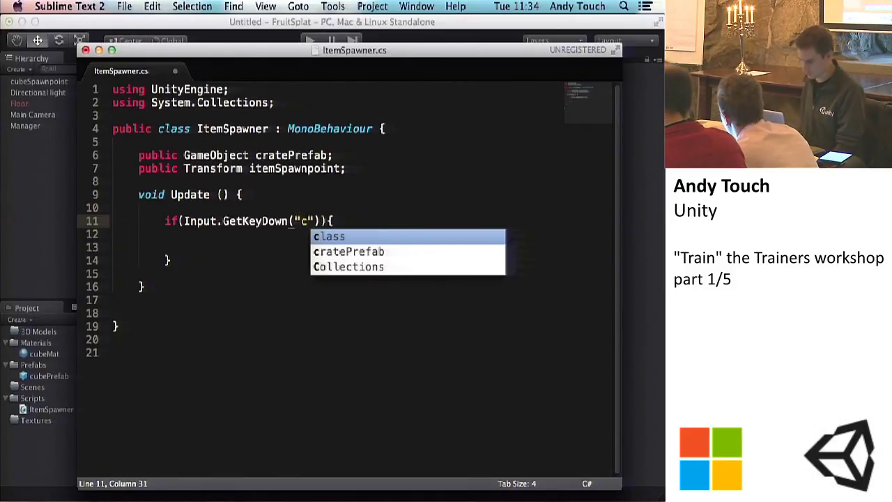
pyautogui.click(297, 233)
pyautogui.click(306, 221)
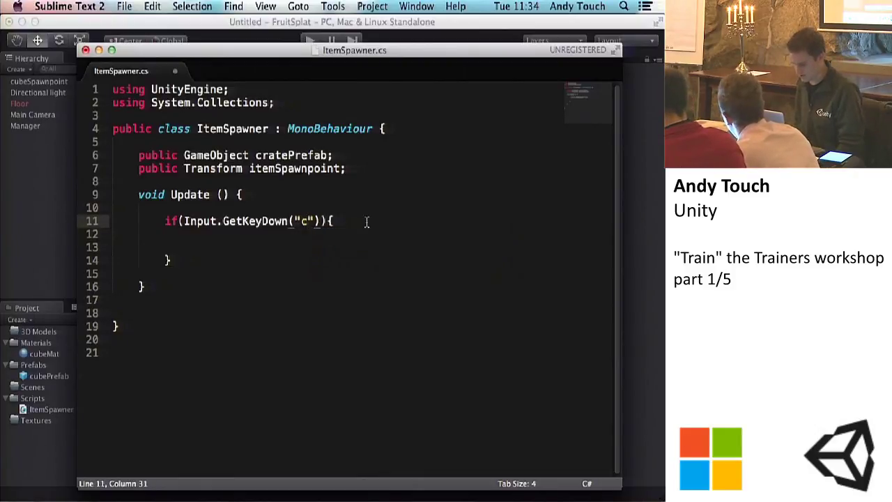
pyautogui.press('BackSpace')
pyautogui.write('space')
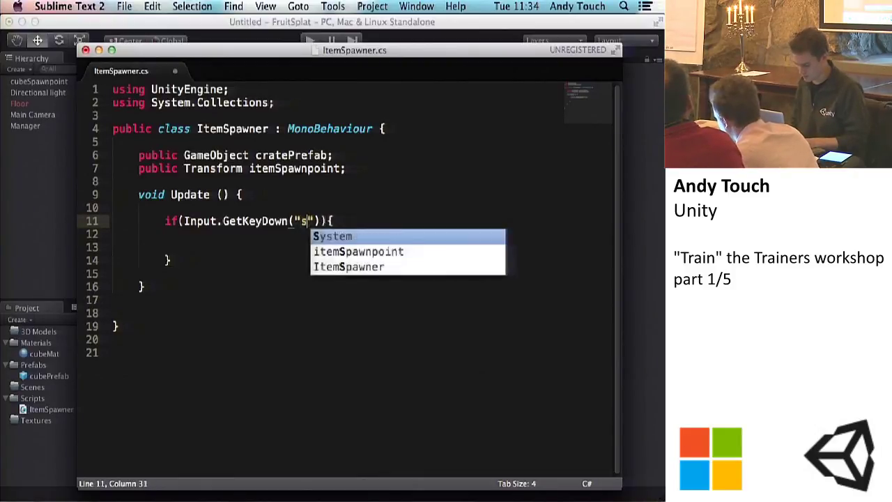
pyautogui.press('BackSpace')
pyautogui.press('BackSpace')
pyautogui.press('BackSpace')
pyautogui.press('BackSpace')
pyautogui.press('BackSpace')
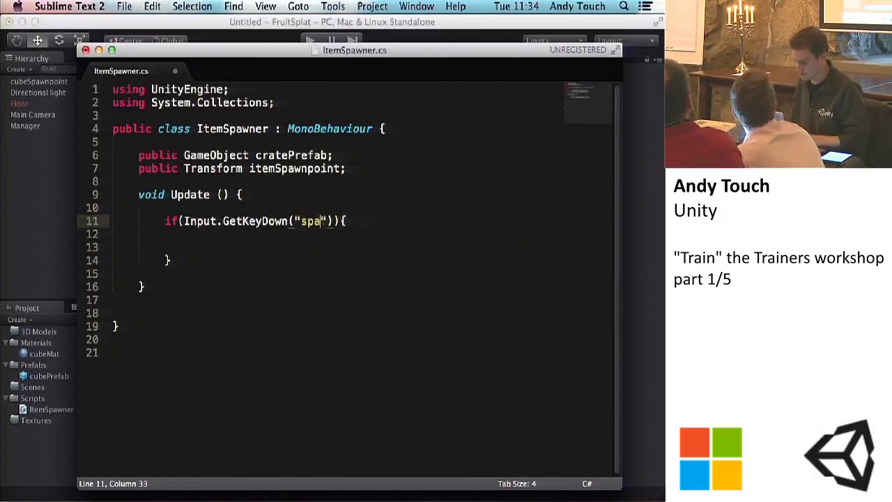
pyautogui.write('ente')
pyautogui.press('BackSpace')
pyautogui.press('BackSpace')
pyautogui.press('BackSpace')
pyautogui.press('BackSpace')
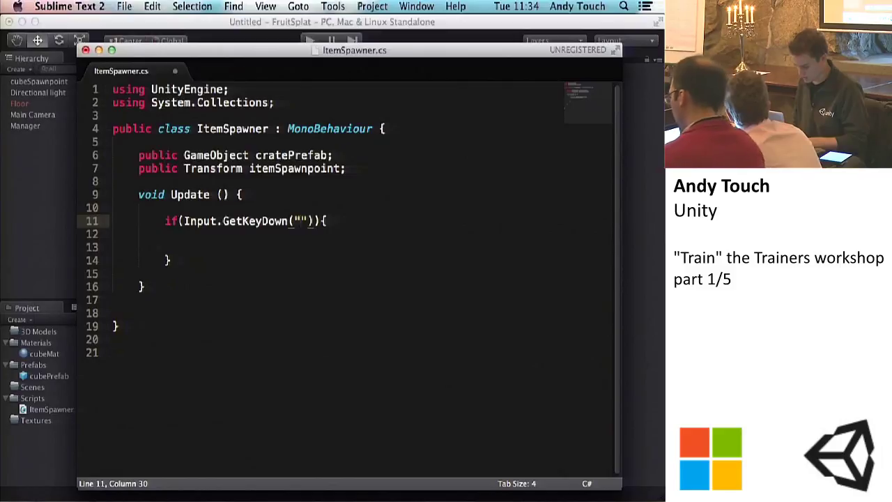
pyautogui.write('c")')
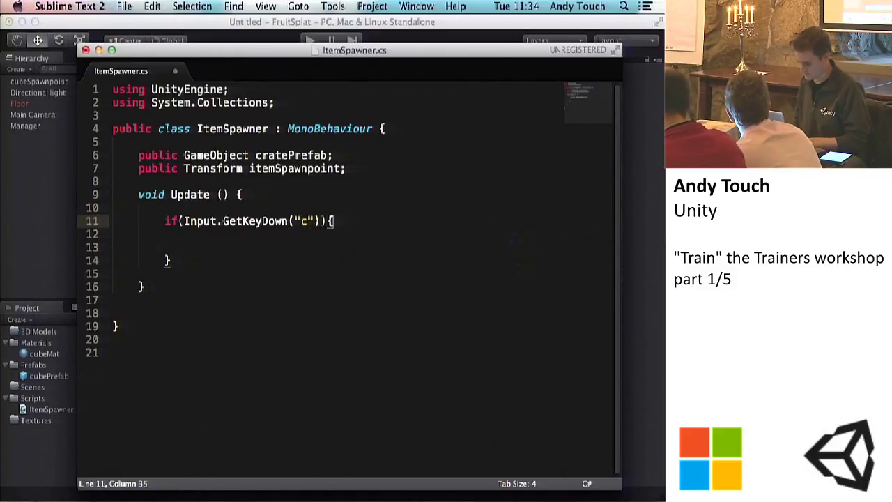
pyautogui.press('Return')
pyautogui.press('Return')
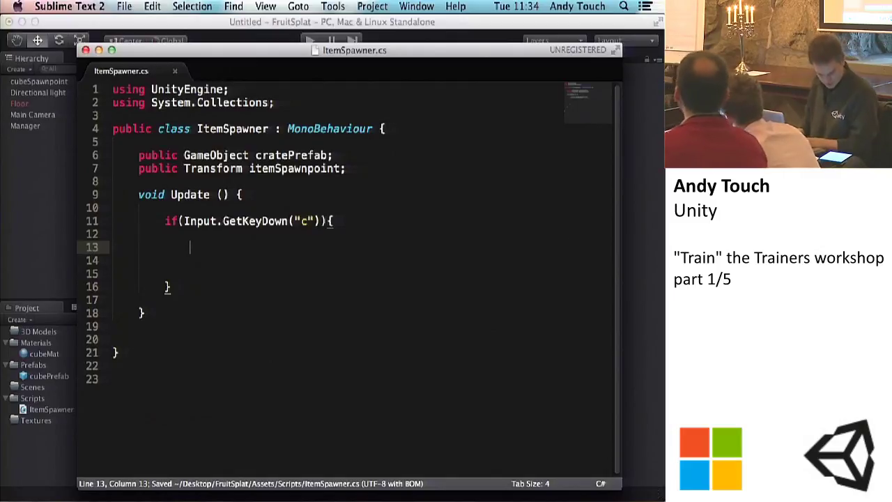
# Type 'GameObject createdCrate = Instantiate();' in the if block and maximize the editor
pyautogui.write('GameObject createdCrate = Instantiate')
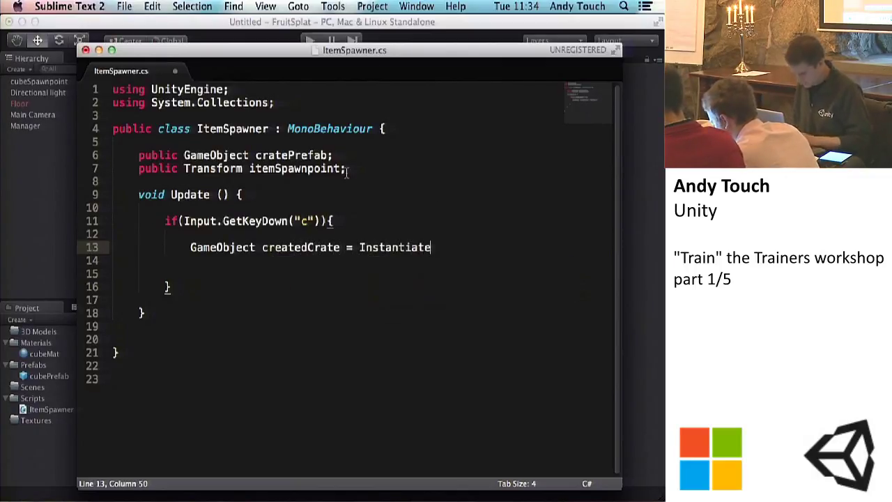
pyautogui.doubleClick(369, 51)
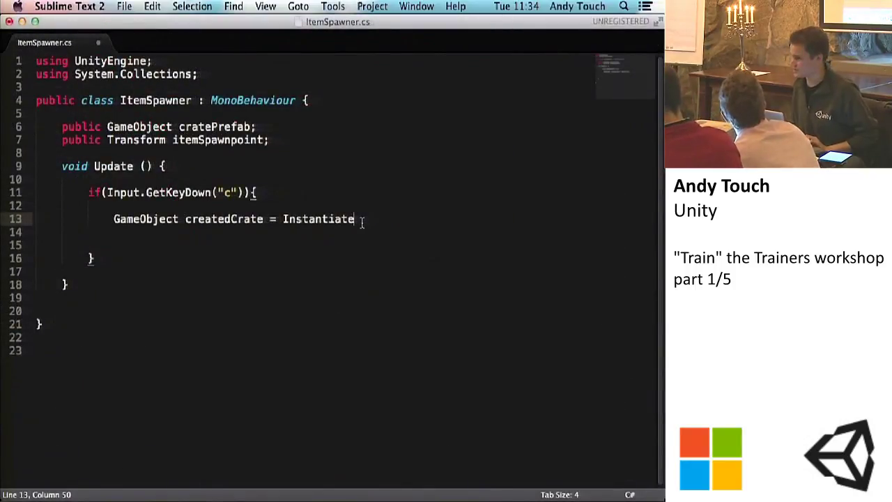
pyautogui.write('();')
pyautogui.press('Left')
pyautogui.press('Left')
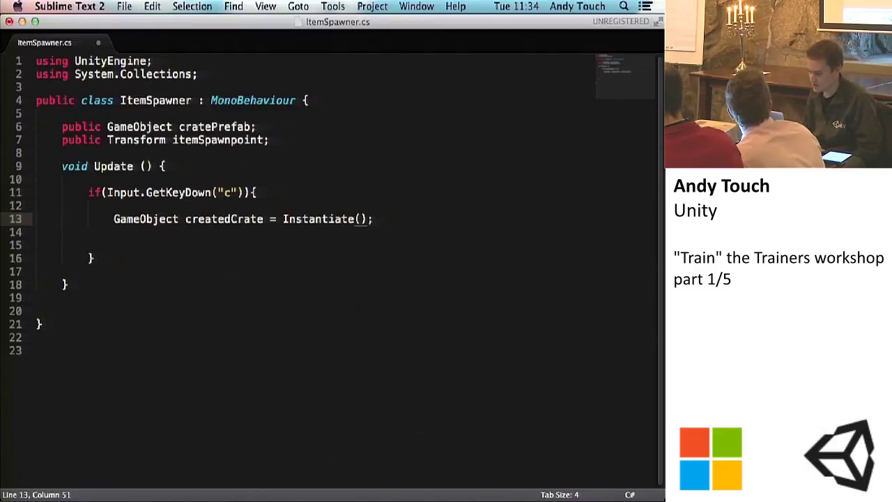
# Look over the new Instantiate line and insert a blank line above it
pyautogui.moveTo(110, 219); pyautogui.dragTo(264, 220)
pyautogui.click(186, 220)
pyautogui.click(252, 230)
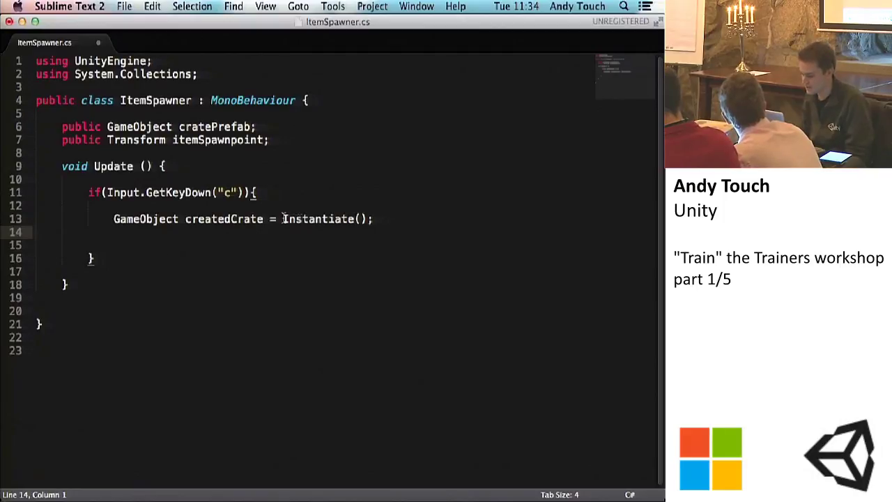
pyautogui.click(359, 221)
pyautogui.click(341, 207)
pyautogui.press('Return')
# Add an indented comment above Instantiate explaining its arguments: what is created, its position, its rotation
pyautogui.press('Tab')
pyautogui.write('//')
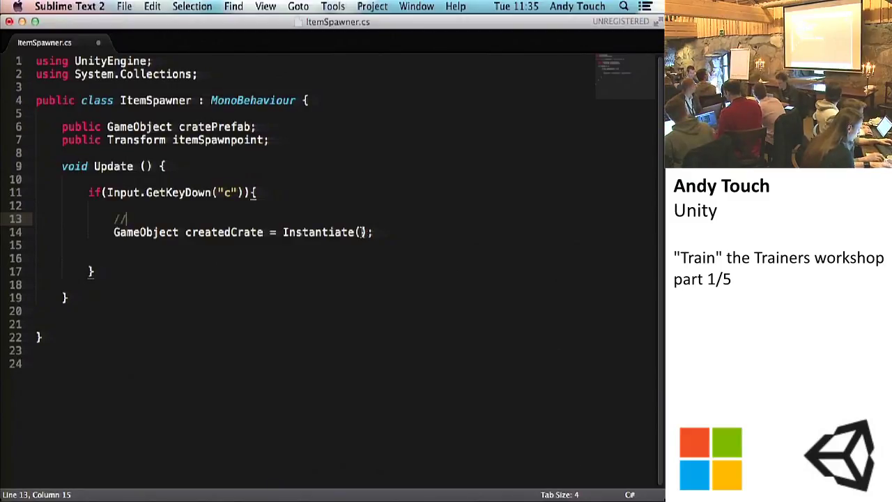
pyautogui.write('w')
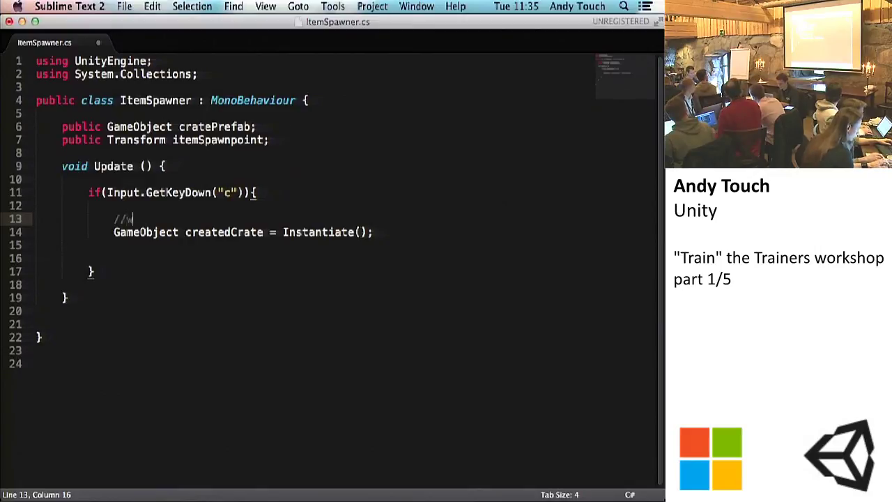
pyautogui.write('hat you are creating, ')
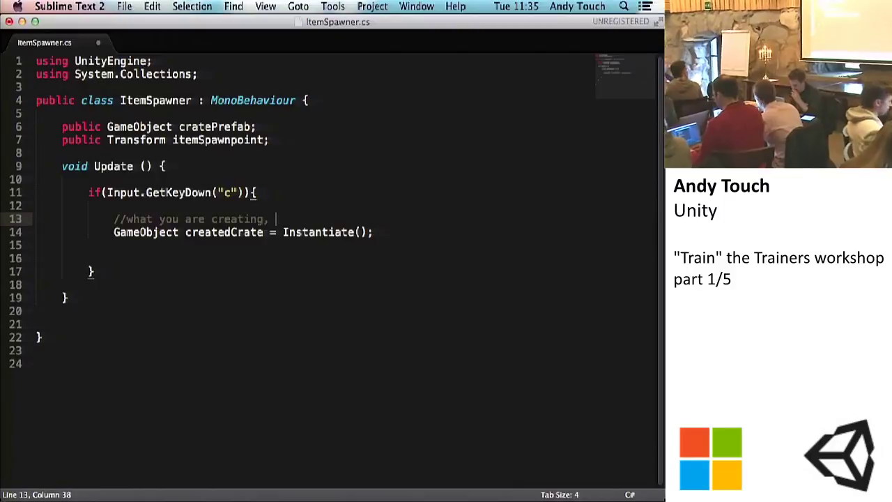
pyautogui.write('position is it')
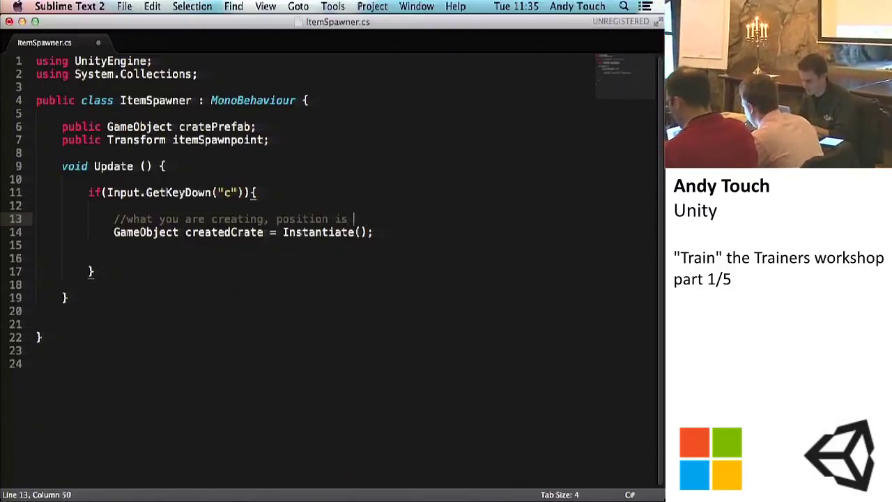
pyautogui.press('BackSpace')
pyautogui.press('BackSpace')
pyautogui.press('BackSpace')
pyautogui.press('BackSpace')
pyautogui.write('t is cre')
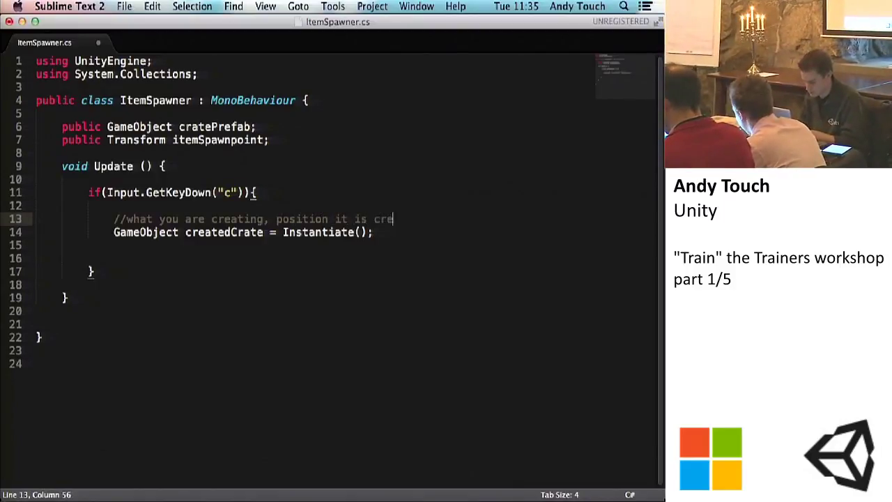
pyautogui.write('ated at, rotation is ')
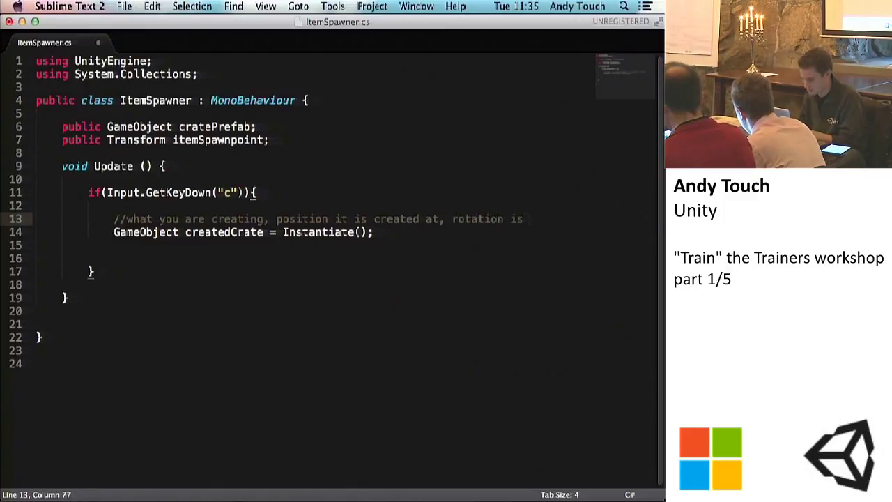
pyautogui.write(' is created a')
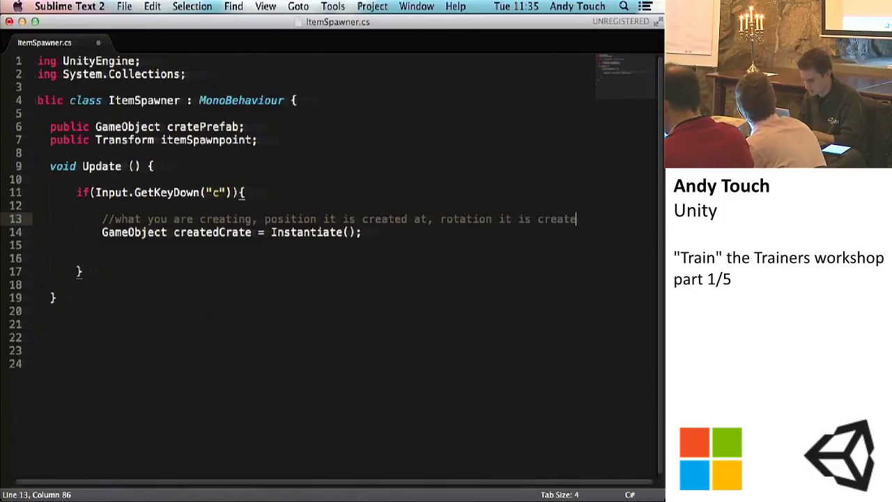
pyautogui.write('t')
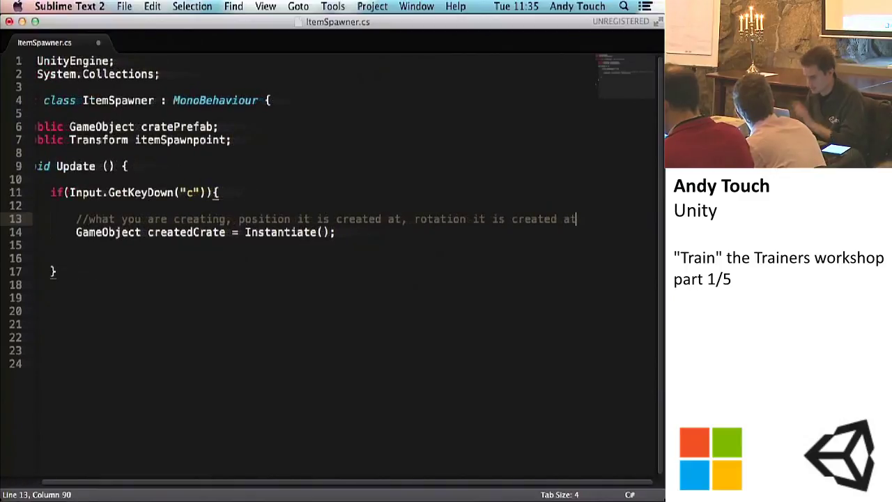
pyautogui.click(324, 232)
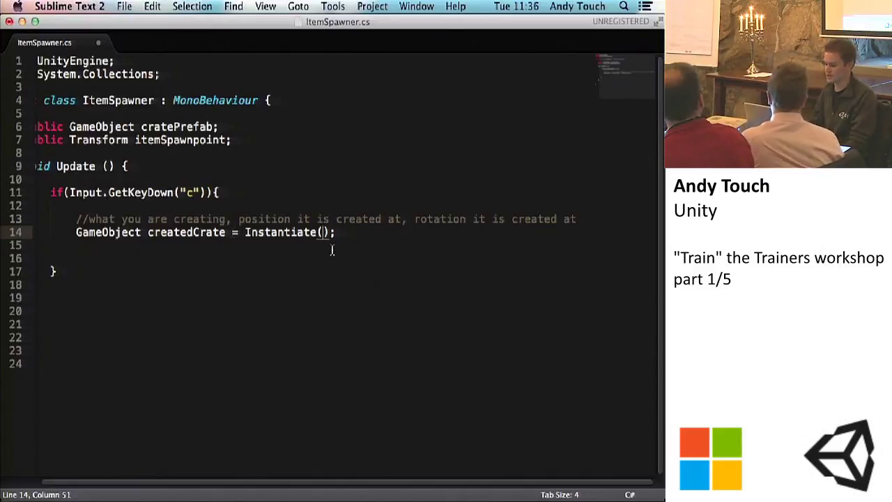
# Add a second comment with the example '//enemySoldier, spawnpoint.position, spawnpoint.rotation'
pyautogui.click(578, 219)
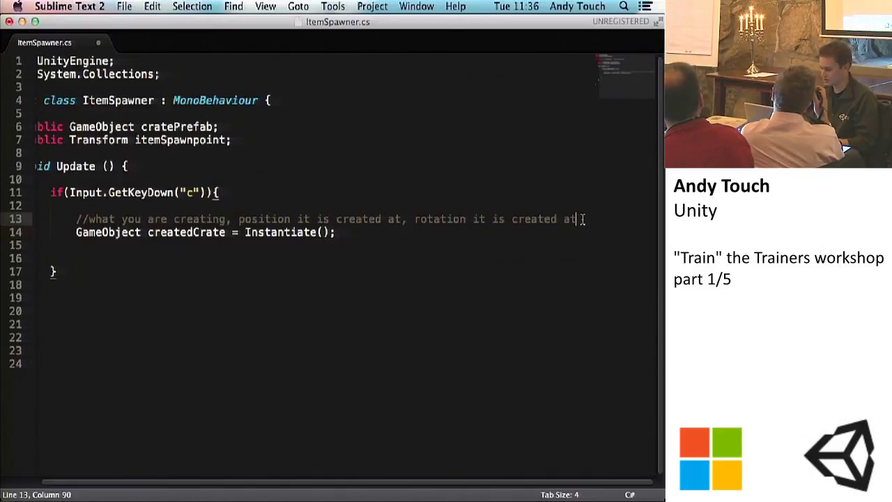
pyautogui.press('Return')
pyautogui.write('//enemy')
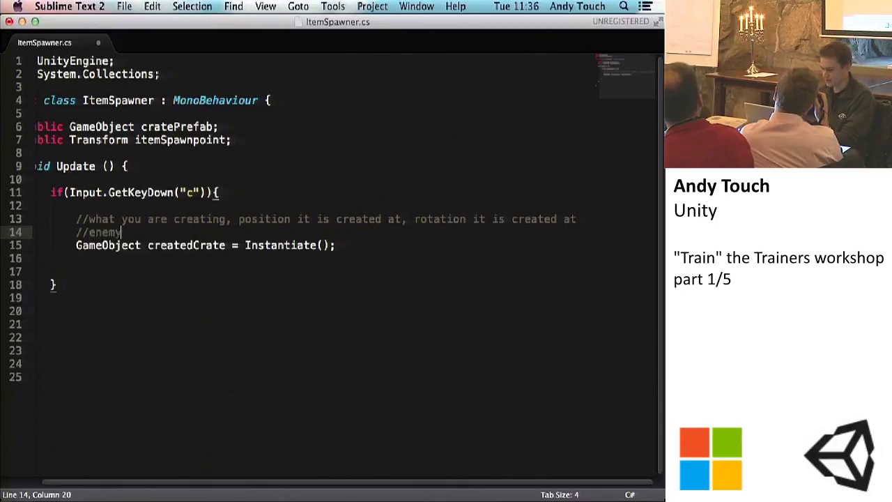
pyautogui.write('Soldier')
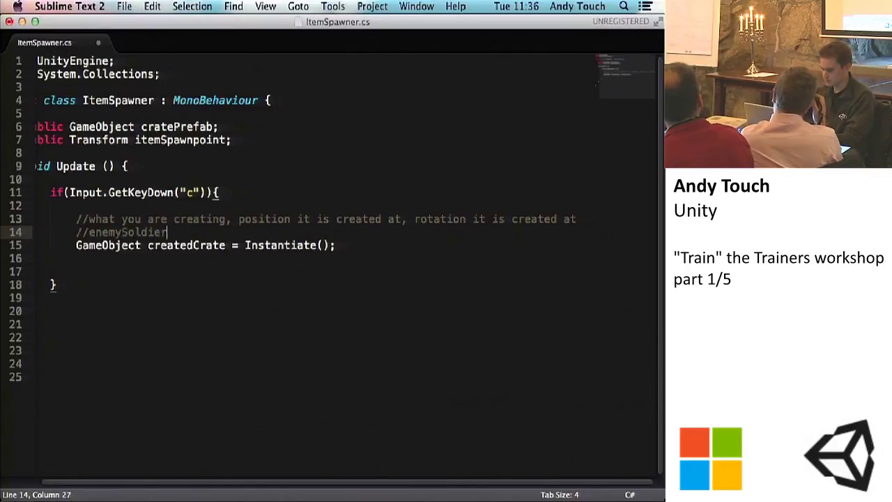
pyautogui.write(', spawn')
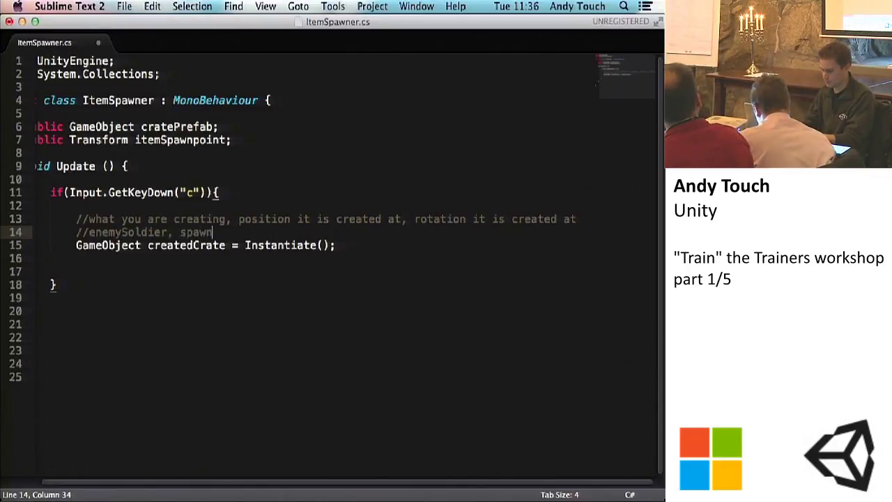
pyautogui.write('point,position,')
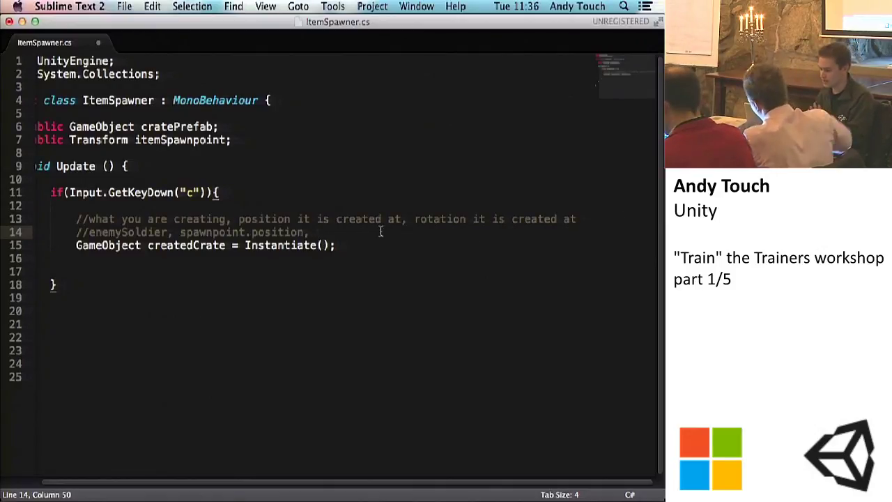
pyautogui.write('spawnpoint.rota')
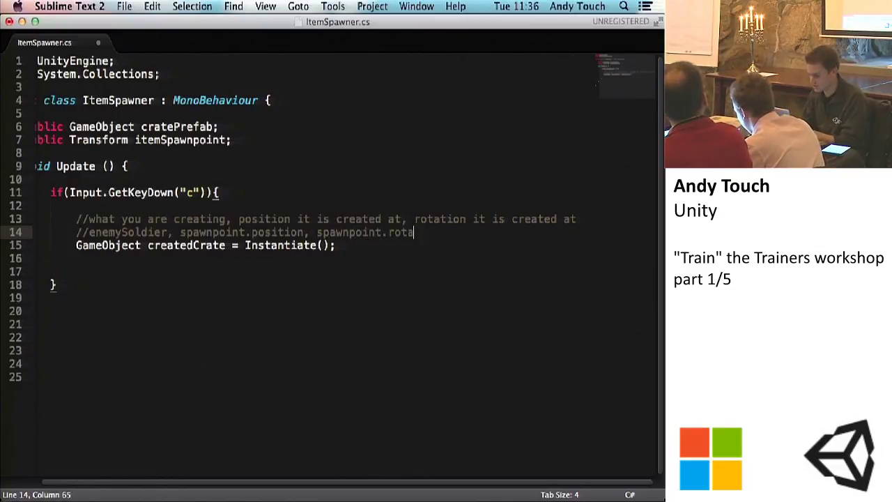
pyautogui.write('tion')
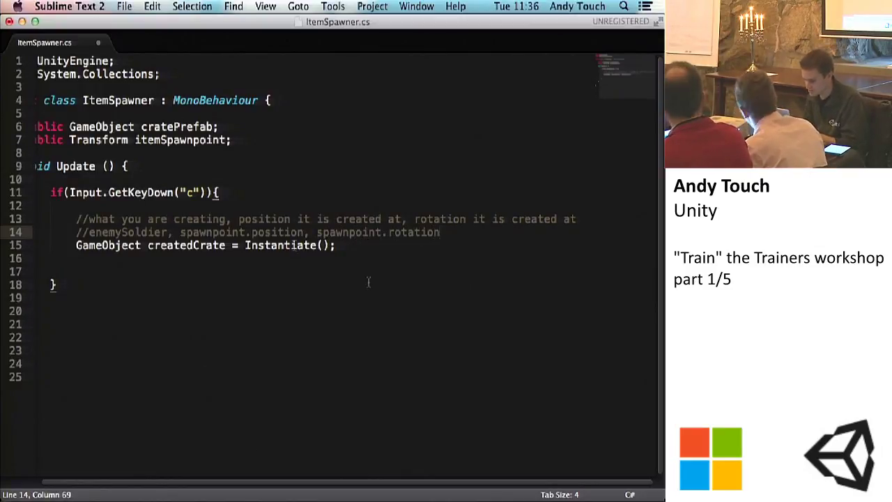
# Fill Instantiate with cratePrefab, itemSpawnpoint.position and itemSpawnpoint.rotation, moving the call onto its own line
pyautogui.click(321, 245)
pyautogui.write('crateOre')
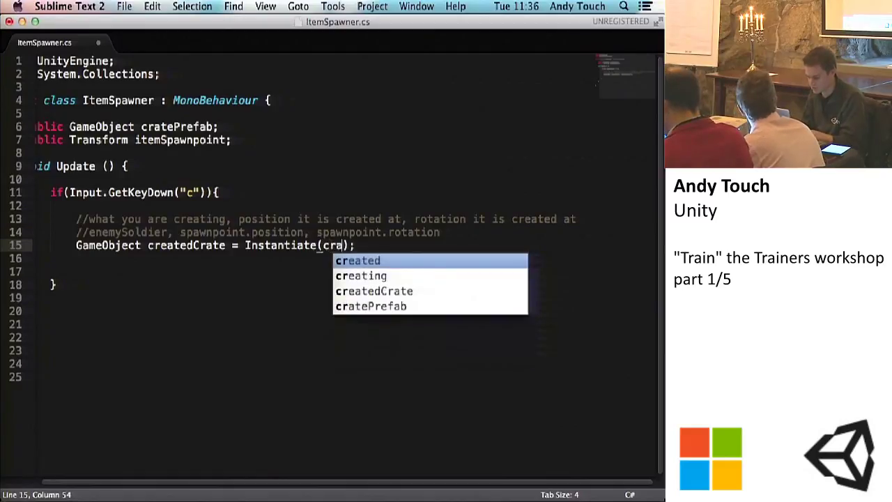
pyautogui.press('BackSpace')
pyautogui.press('BackSpace')
pyautogui.press('BackSpace')
pyautogui.write('Prefab')
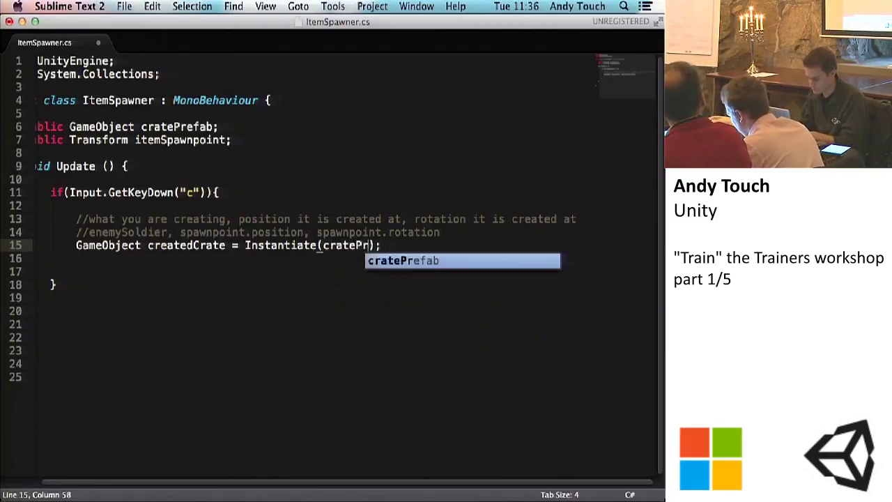
pyautogui.write(', itemSpawnpoint')
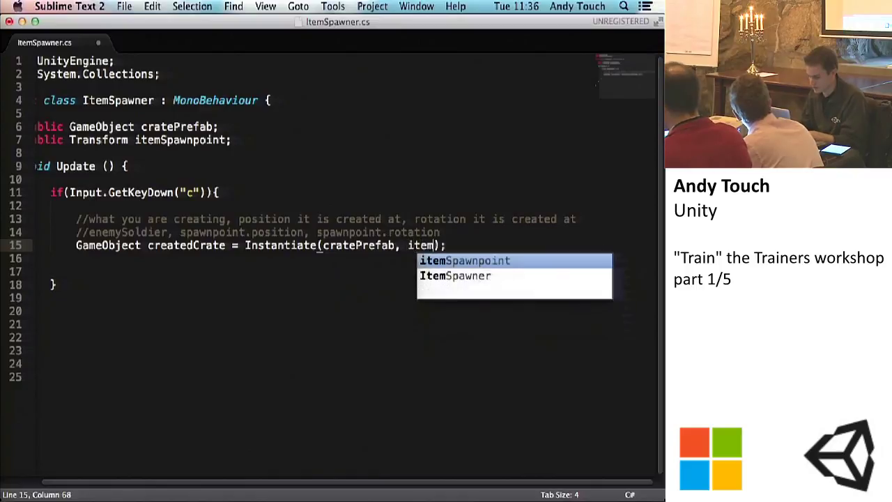
pyautogui.write('.position')
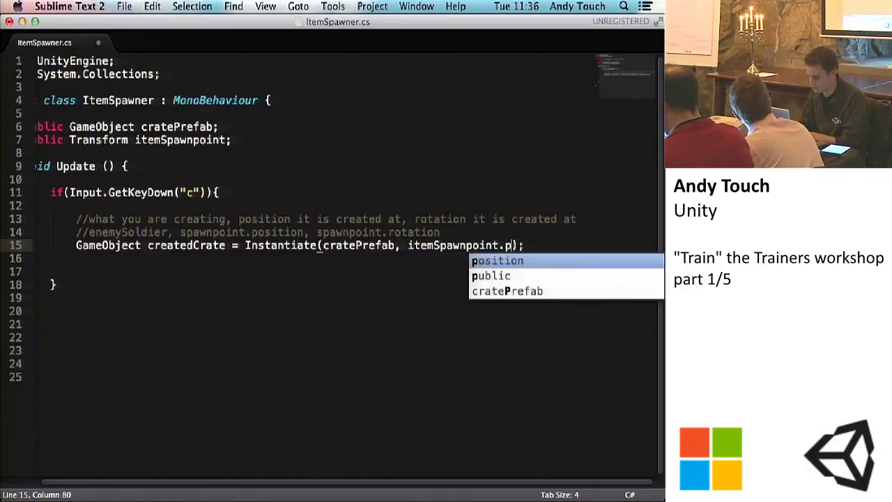
pyautogui.write(',')
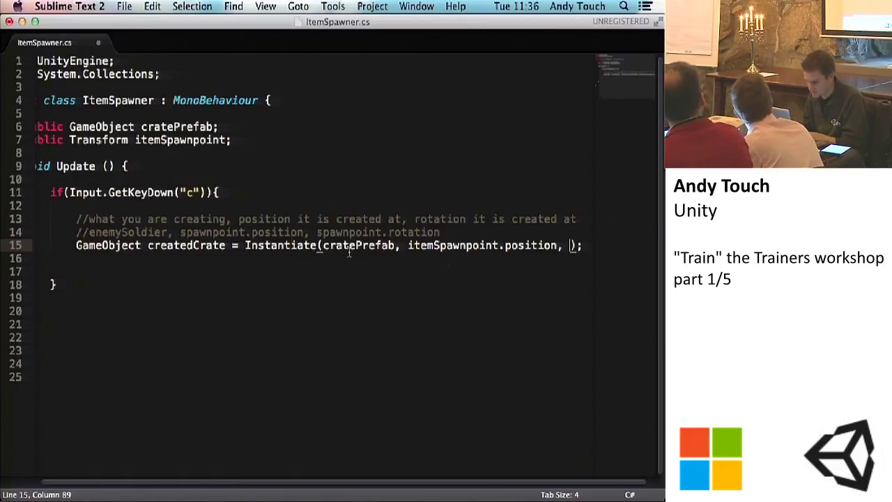
pyautogui.click(245, 245)
pyautogui.press('Return')
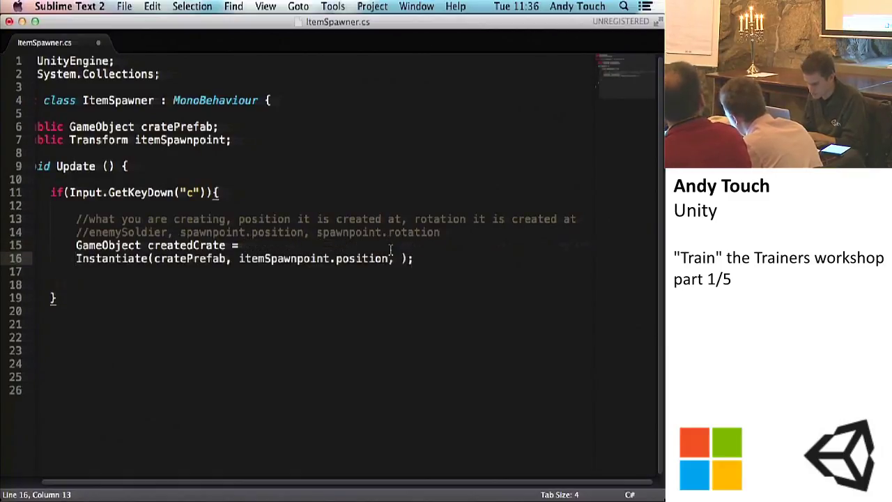
pyautogui.click(401, 259)
pyautogui.write('itemSpawnpoint.rota')
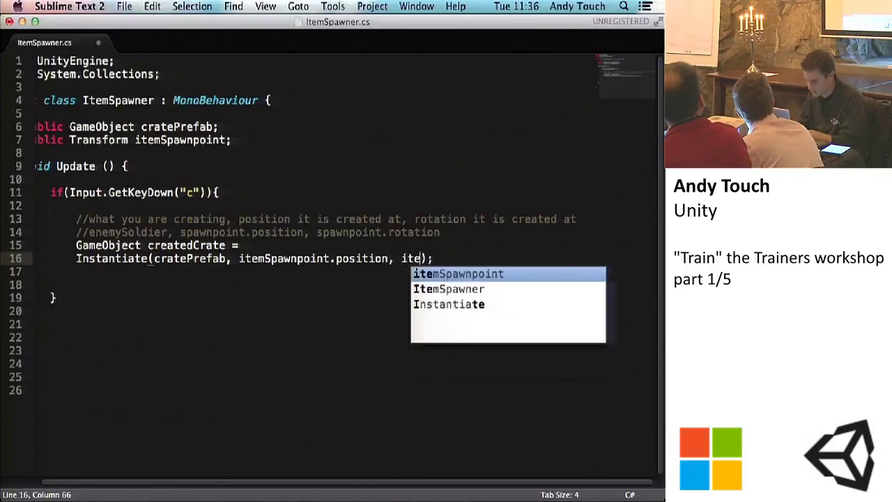
pyautogui.write('tion')
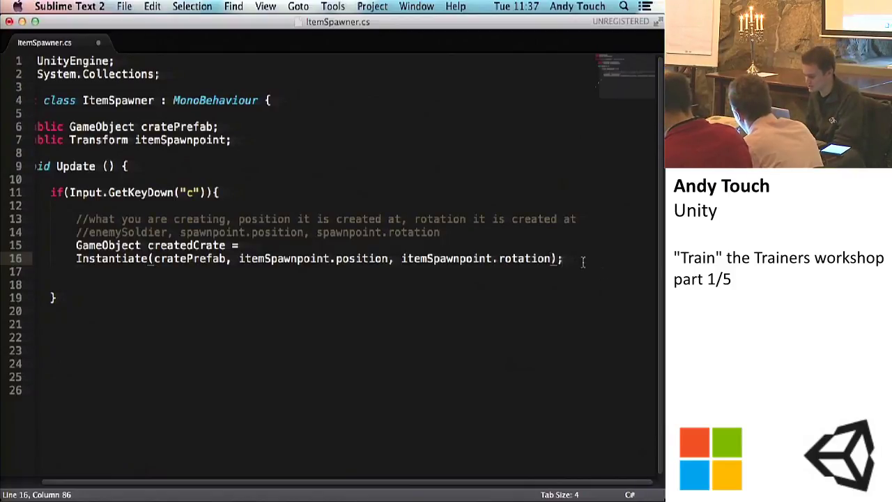
pyautogui.click(562, 259)
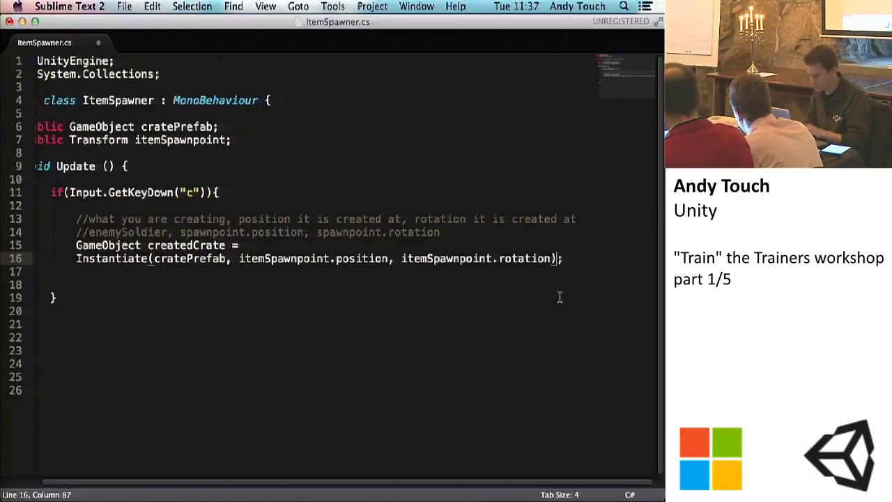
# Cast the Instantiate result 'as GameObject' and select the full statement to review it
pyautogui.write('as GameObje')
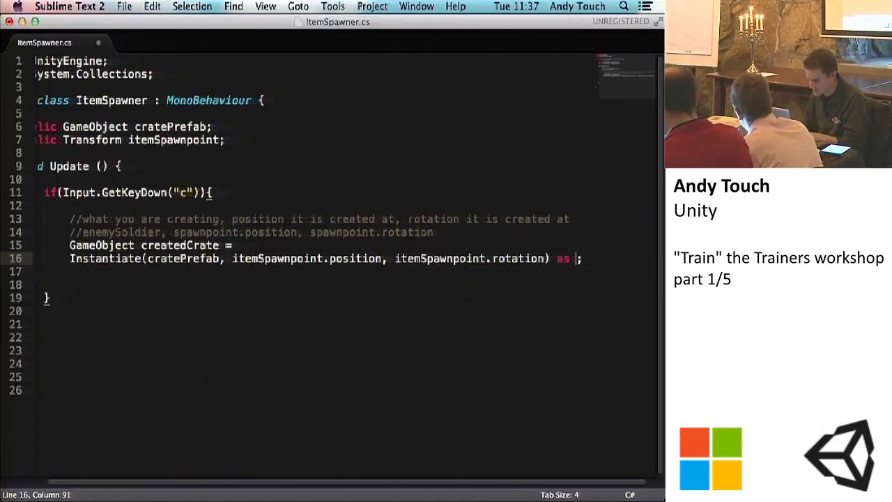
pyautogui.press('Return')
pyautogui.press('super+Right')
pyautogui.press('super+shift+Left')
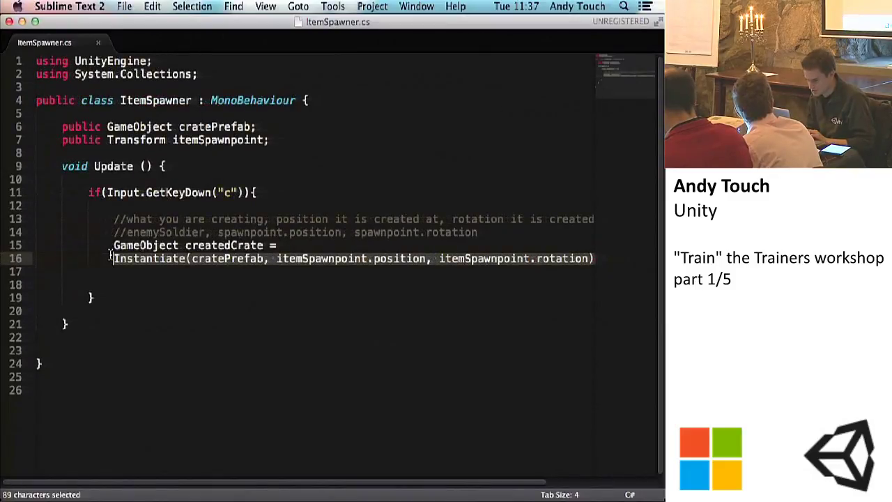
pyautogui.hscroll(2, 264, 282)
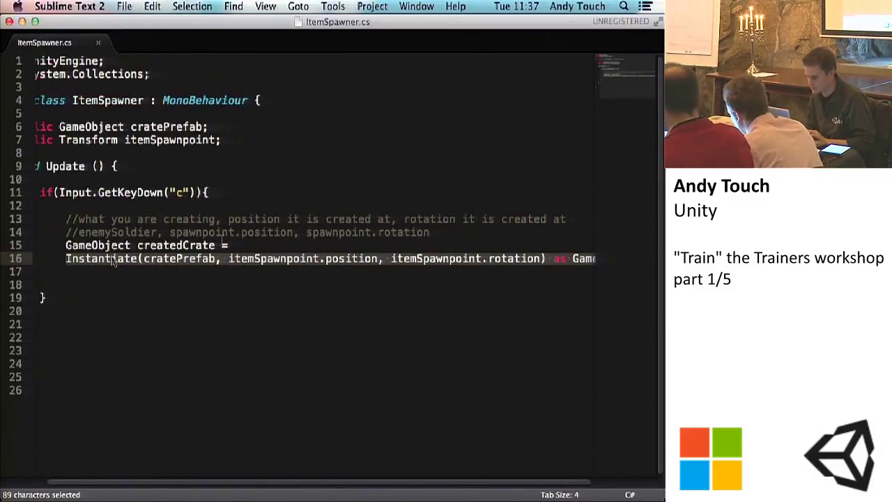
pyautogui.hscroll(2, 185, 274)
pyautogui.hscroll(2, 185, 274)
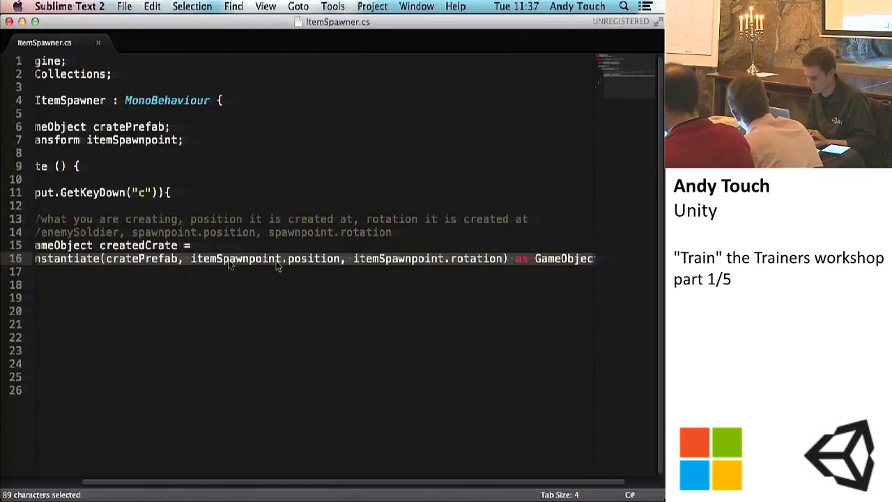
pyautogui.hscroll(1, 311, 260)
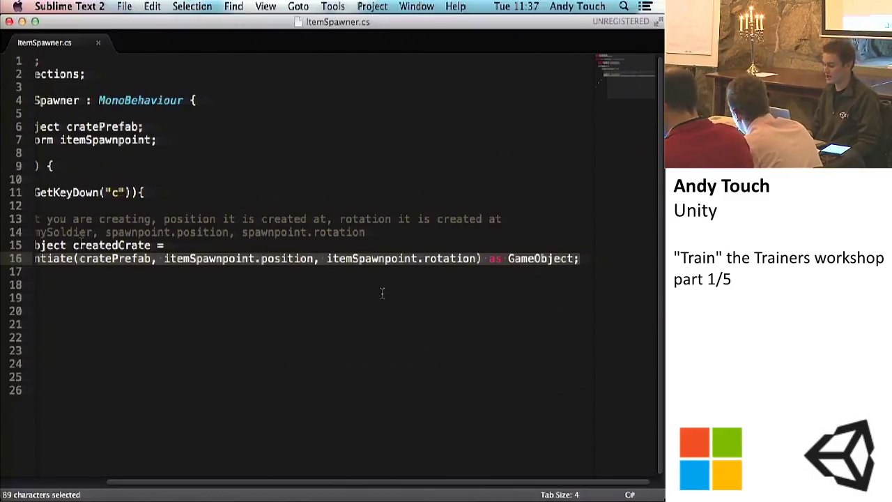
pyautogui.click(579, 260)
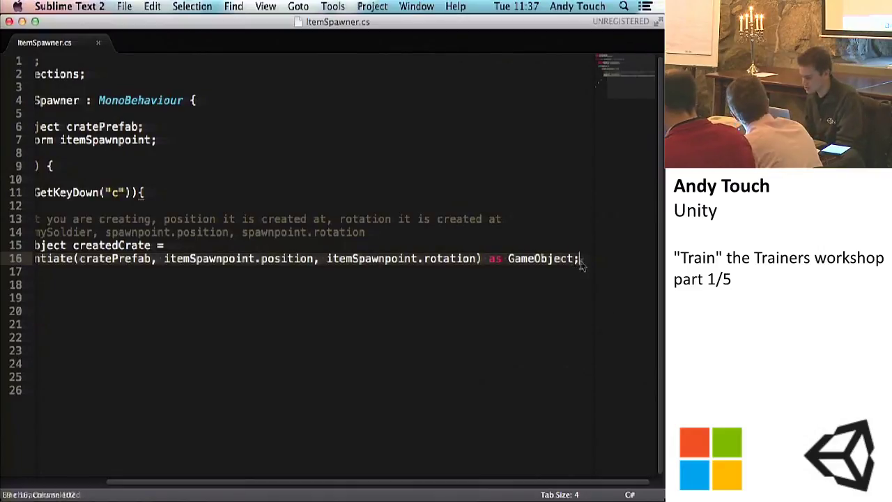
pyautogui.hscroll(-3, 369, 273)
pyautogui.hscroll(-2, 370, 275)
pyautogui.hscroll(3, 370, 275)
pyautogui.hscroll(-2, 370, 275)
pyautogui.hscroll(2, 370, 275)
# Add blank lines after the Instantiate statement and save ItemSpawner.cs
pyautogui.press('Return')
pyautogui.press('Return')
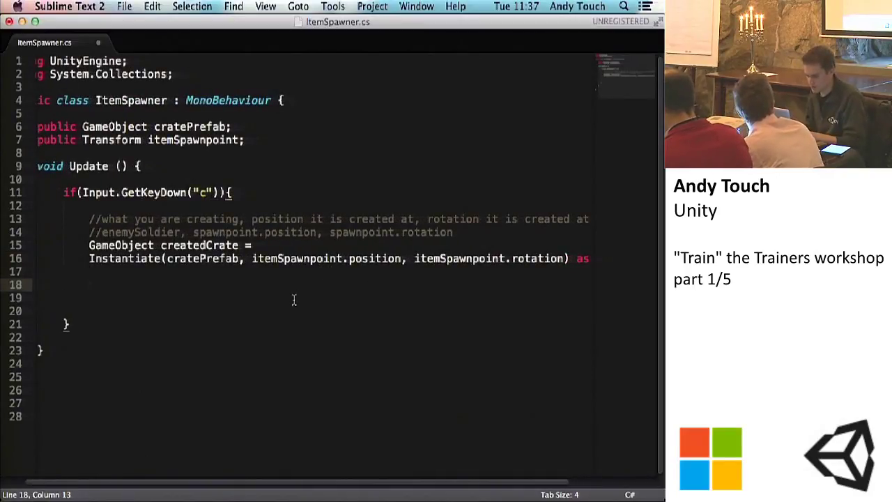
pyautogui.press('super+s')
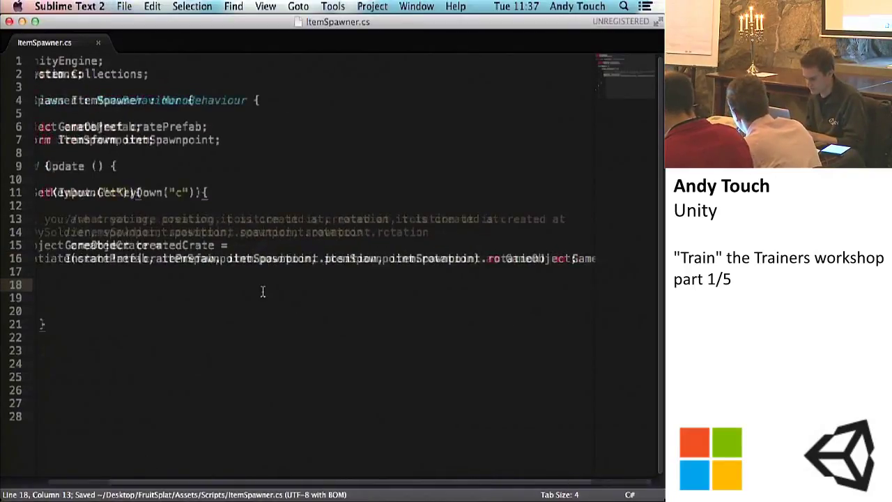
pyautogui.press('super+s')
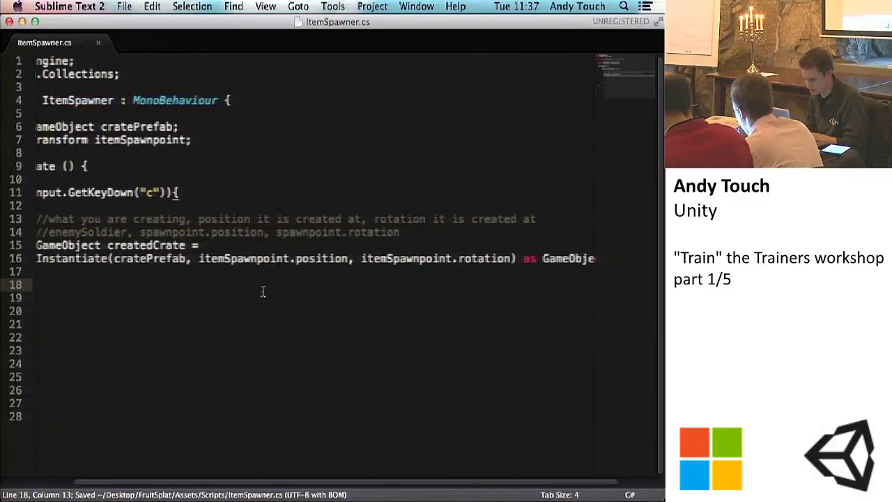
pyautogui.hscroll(-3, 263, 292)
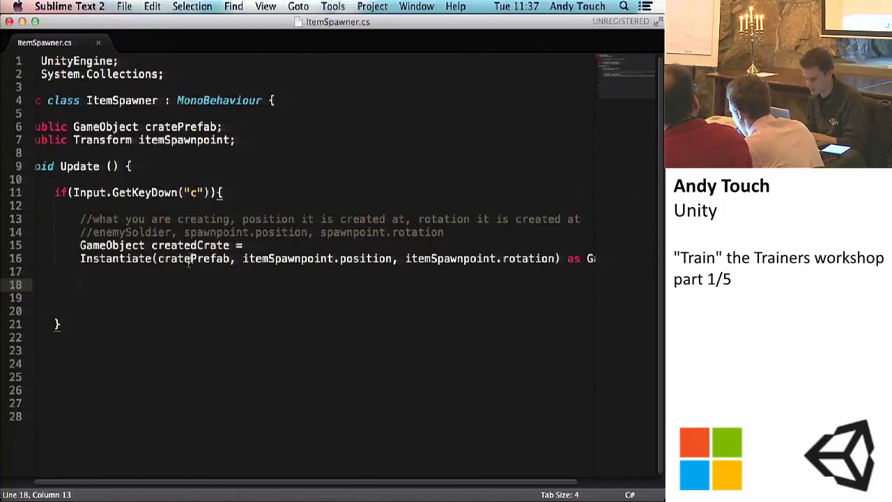
pyautogui.press('super+s')
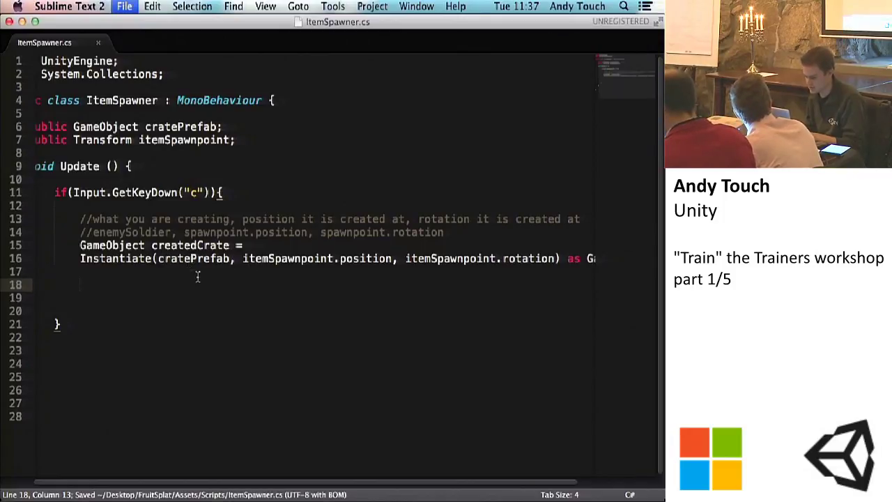
# Let Unity compile the script, then narrow the Sublime Text window to sit beside Unity
pyautogui.click(448, 498)
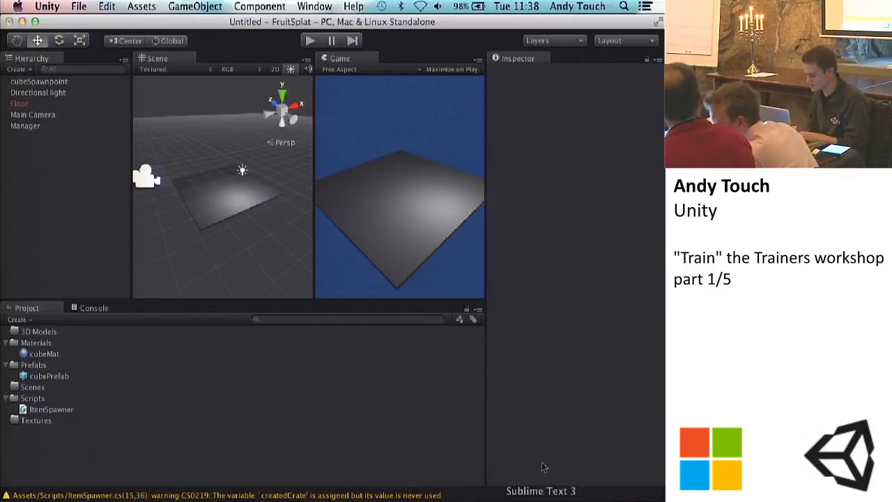
pyautogui.click(541, 498)
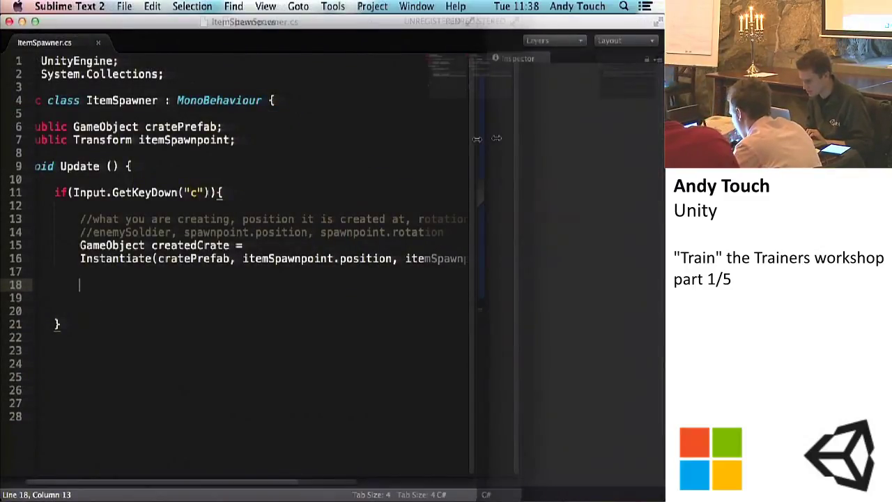
pyautogui.moveTo(477, 138); pyautogui.dragTo(435, 139)
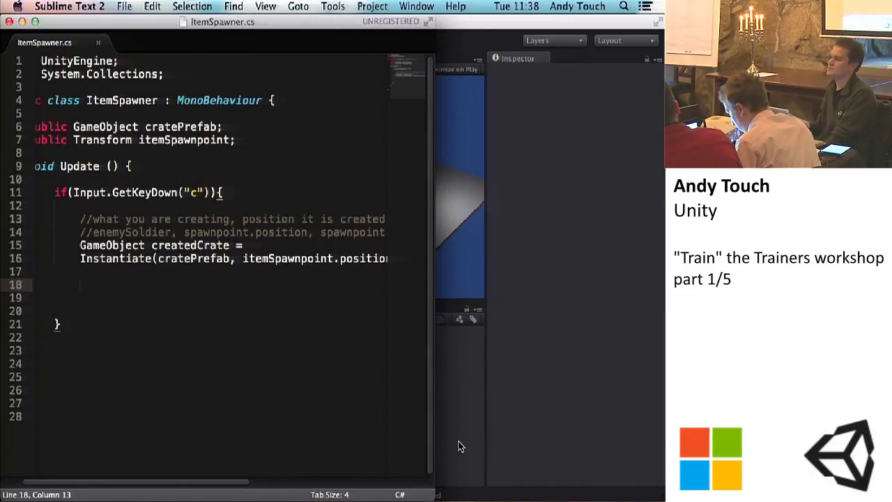
# Add a 'public dog;' line below the field declarations, save, and check Unity's compilation
pyautogui.click(240, 142)
pyautogui.press('Return')
pyautogui.press('Return')
pyautogui.press('super+s')
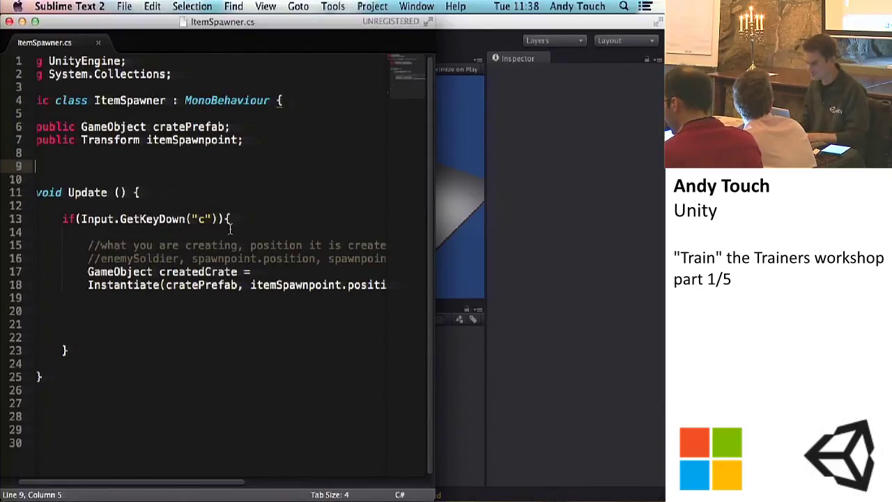
pyautogui.write('publ')
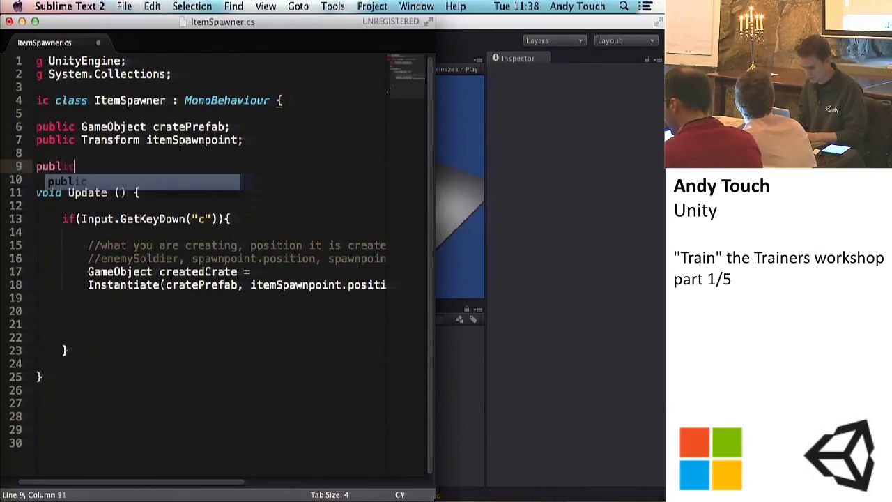
pyautogui.write('ic dog;')
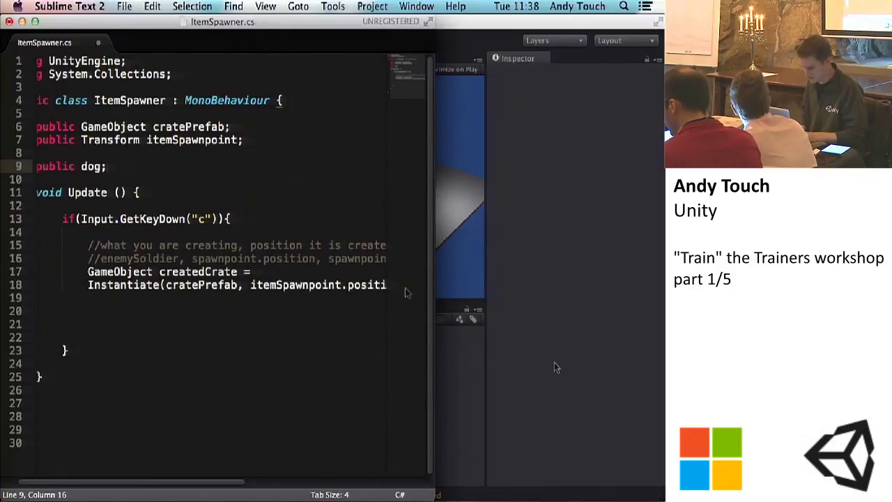
pyautogui.press('super+s')
pyautogui.click(613, 409)
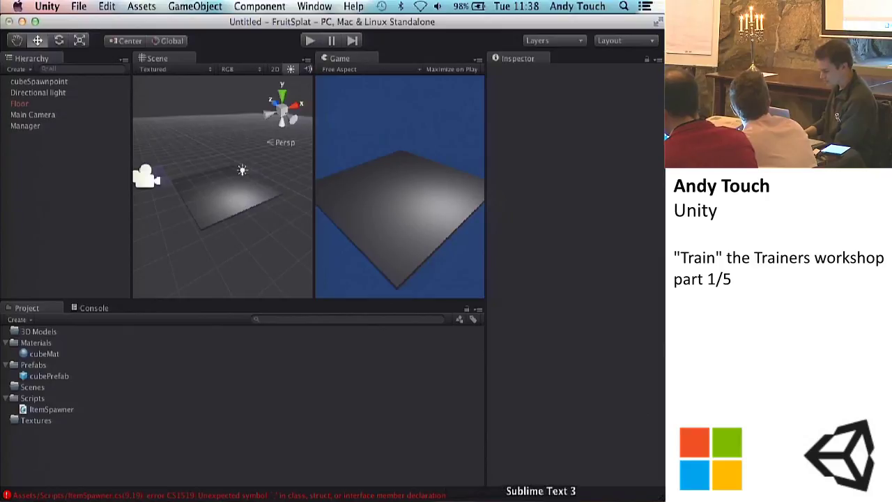
# Bring Unity forward, deselect cubePrefab, and try Play twice, which the CS1519 compile error blocks
pyautogui.click(541, 499)
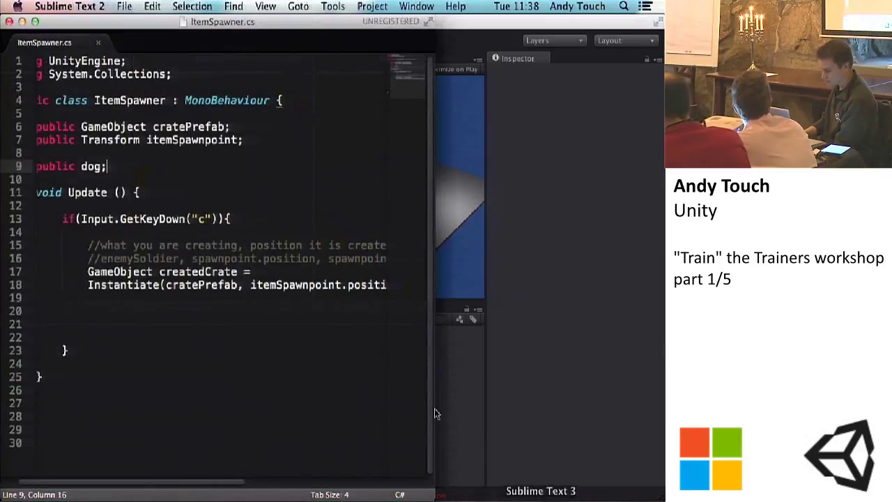
pyautogui.click(80, 167)
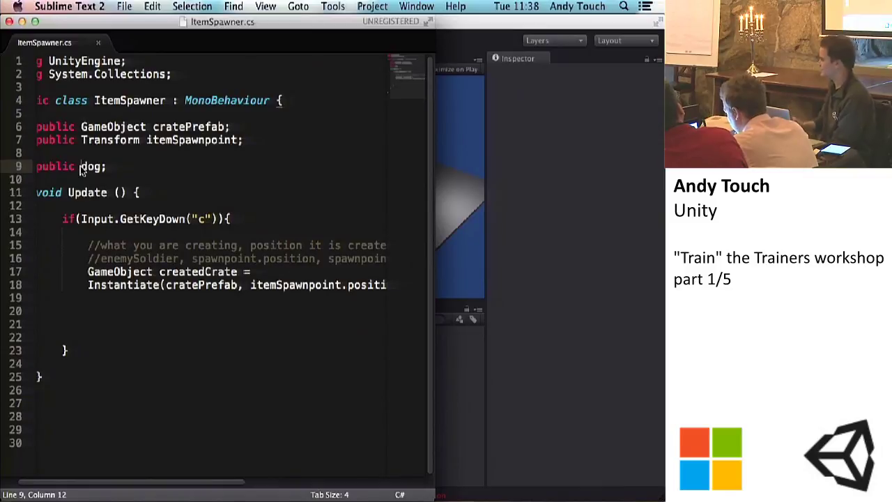
pyautogui.click(462, 375)
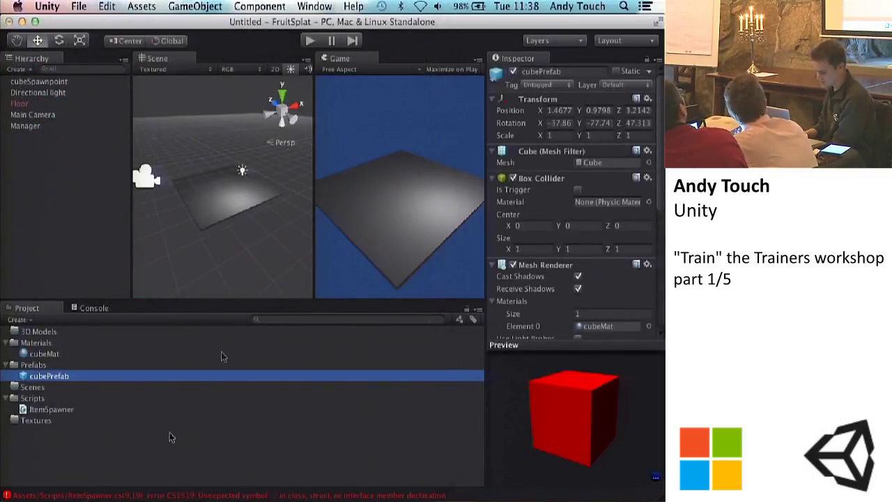
pyautogui.click(123, 453)
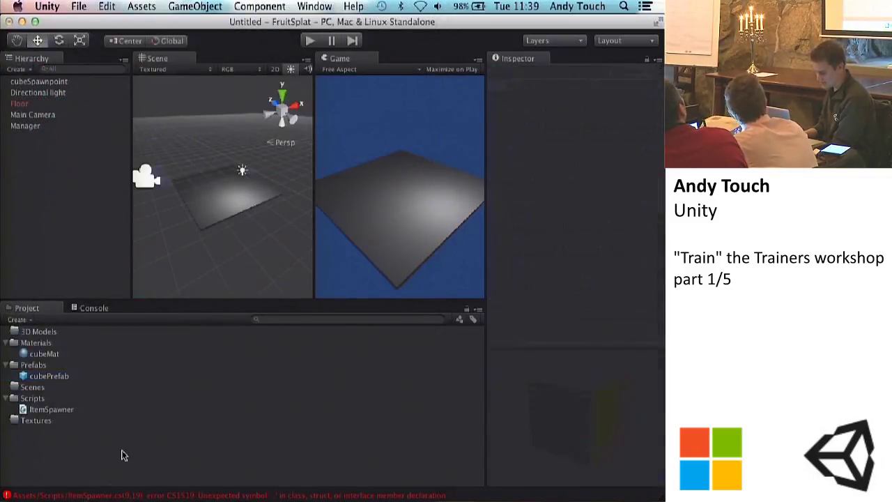
pyautogui.click(309, 41)
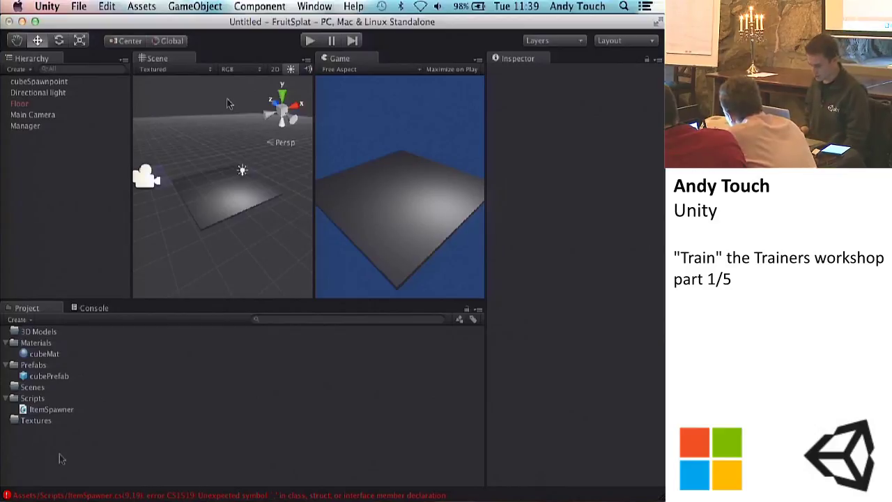
pyautogui.click(312, 40)
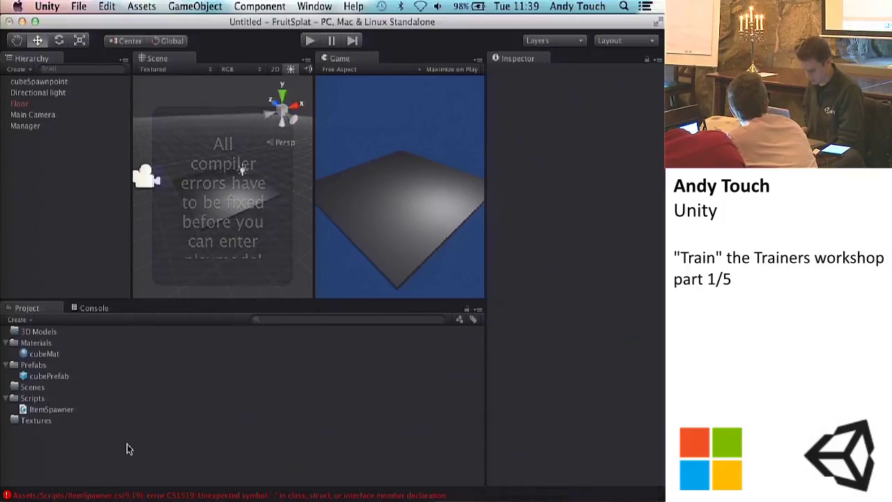
# Read the CS1519 error details in Unity's Console, then return to ItemSpawner.cs in Sublime Text
pyautogui.click(90, 306)
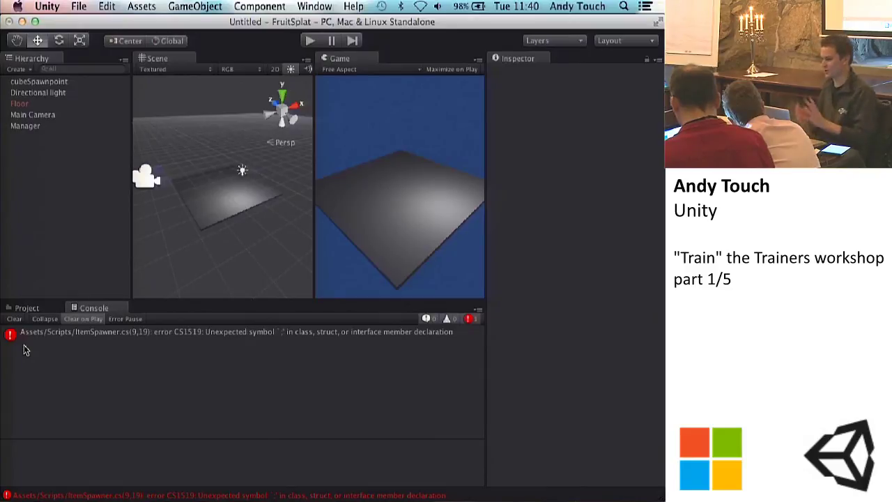
pyautogui.click(58, 339)
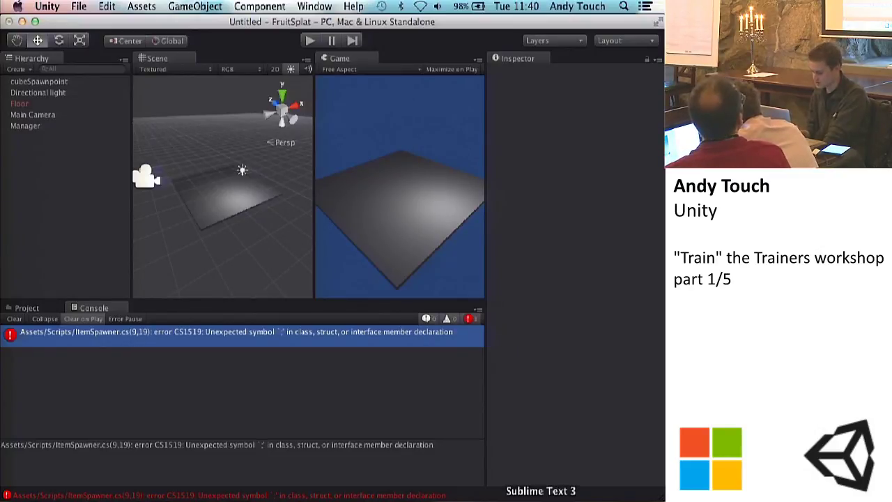
pyautogui.click(551, 494)
pyautogui.hscroll(-2, 179, 337)
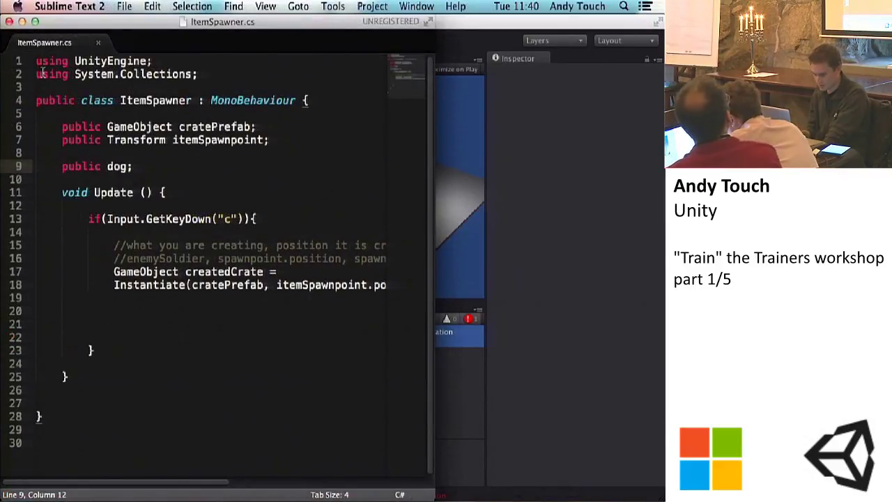
pyautogui.click(132, 166)
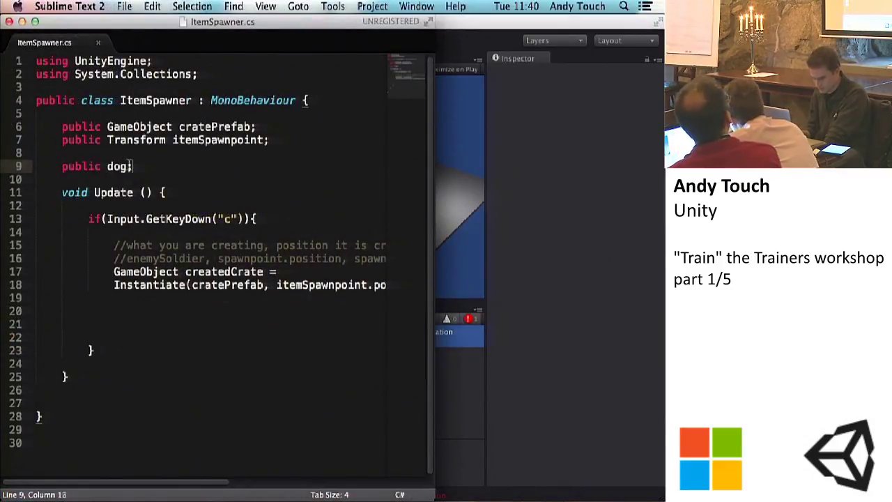
pyautogui.moveTo(266, 23); pyautogui.dragTo(651, 69)
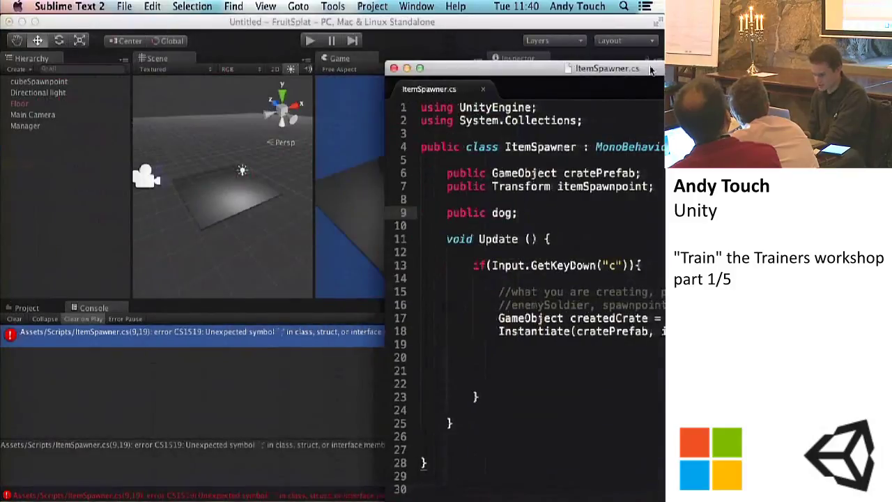
pyautogui.click(371, 374)
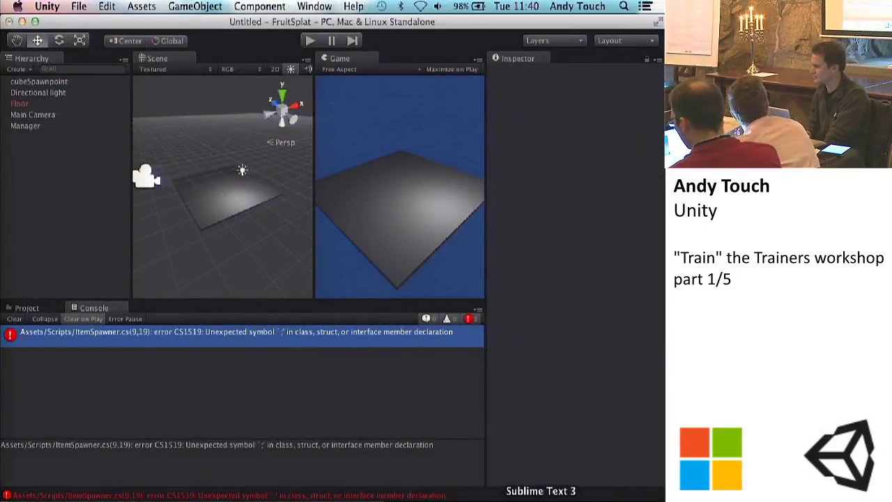
pyautogui.press('super+Tab')
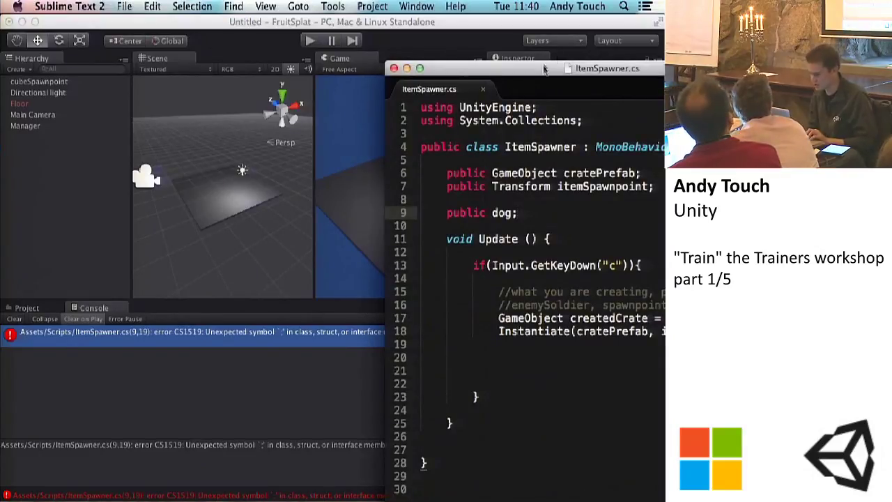
pyautogui.moveTo(558, 63); pyautogui.dragTo(253, 14)
pyautogui.moveTo(230, 168); pyautogui.dragTo(120, 168)
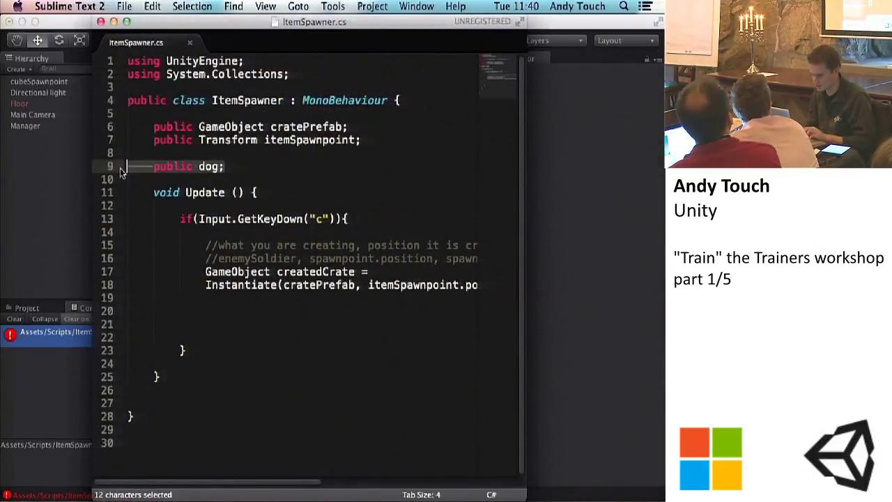
pyautogui.press('BackSpace')
pyautogui.press('BackSpace')
pyautogui.press('BackSpace')
pyautogui.press('BackSpace')
pyautogui.press('super+s')
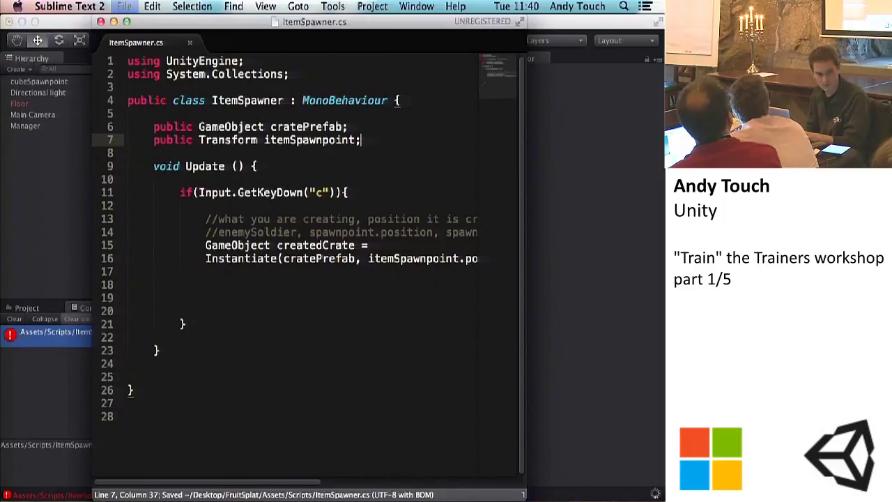
pyautogui.click(68, 319)
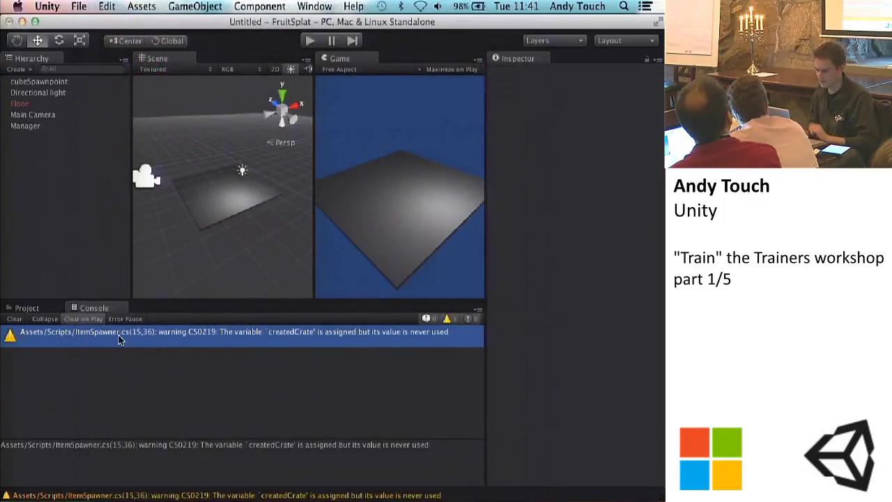
pyautogui.doubleClick(119, 339)
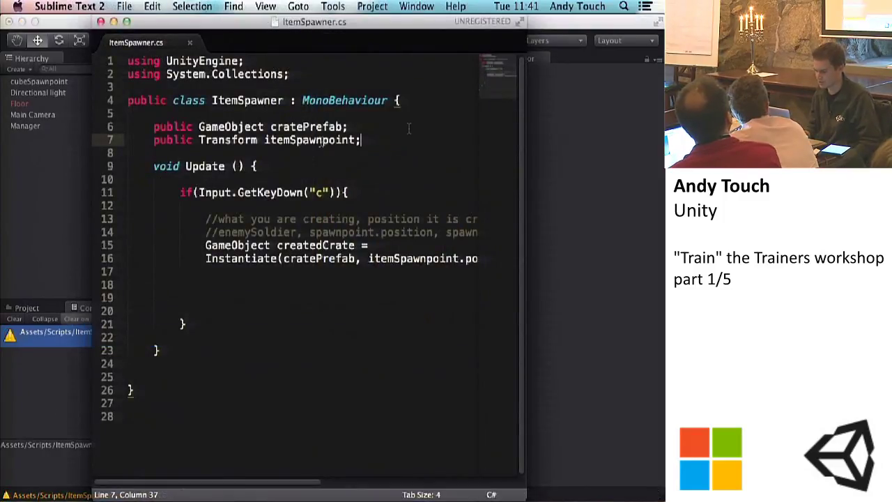
pyautogui.press('Return')
pyautogui.press('Return')
pyautogui.write('publ')
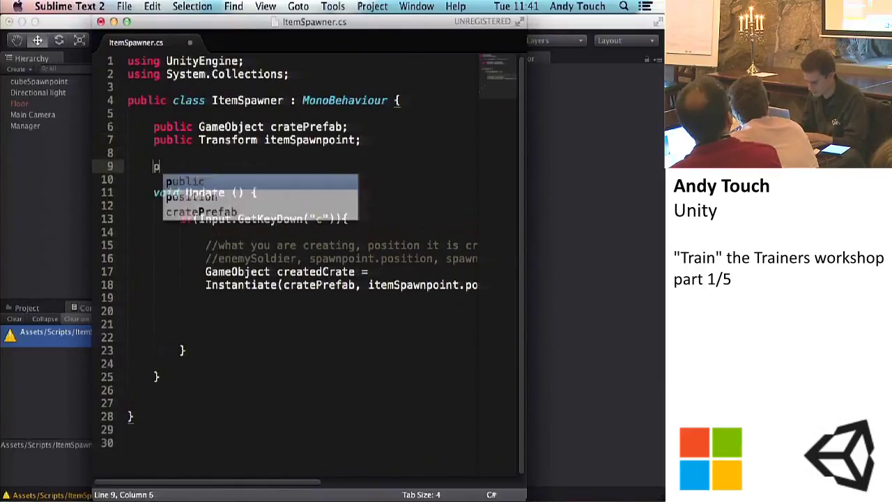
pyautogui.write('ic dog;')
pyautogui.press('super+s')
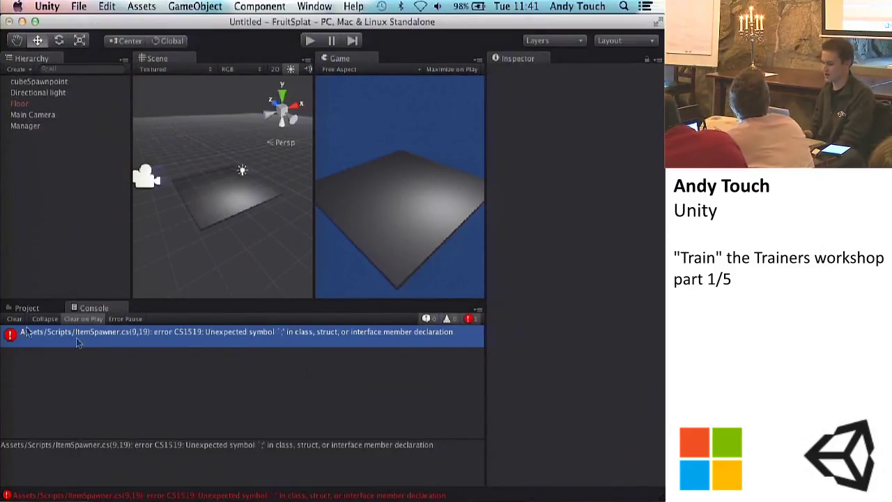
pyautogui.doubleClick(206, 332)
pyautogui.click(293, 75)
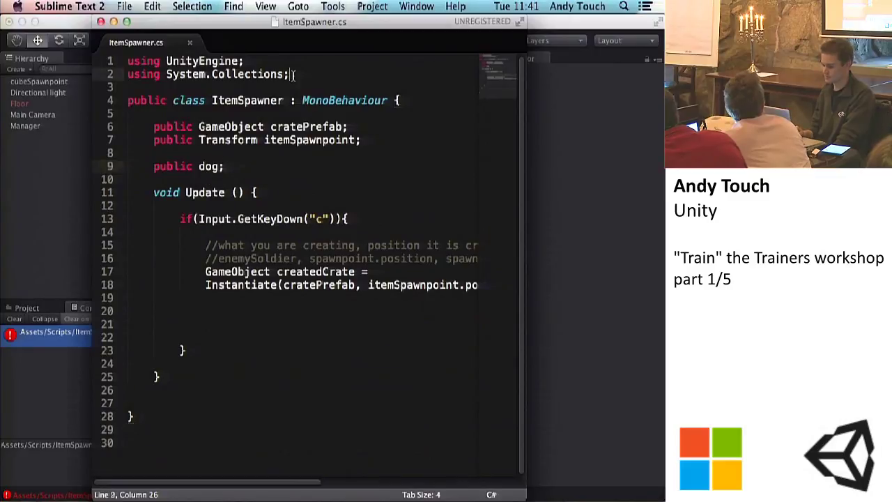
pyautogui.click(29, 367)
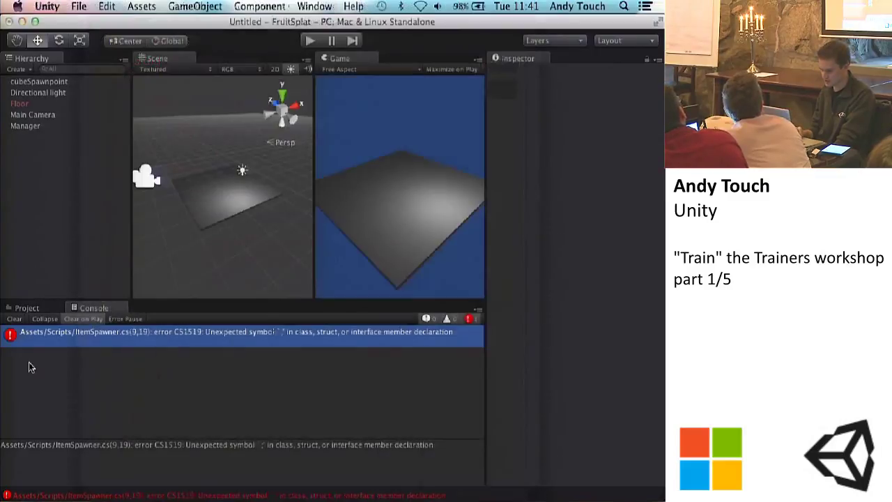
pyautogui.doubleClick(71, 330)
pyautogui.click(227, 167)
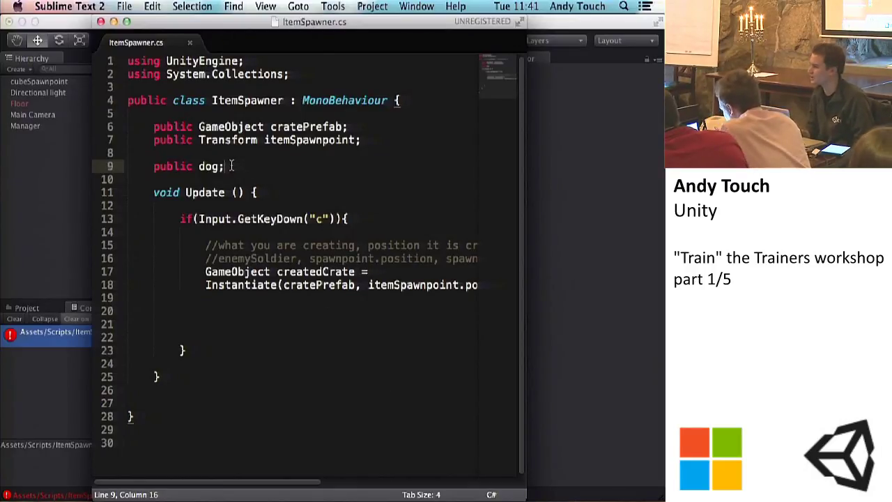
# Delete the 'public dog;' line and its leftover blank line, then save ItemSpawner.cs
pyautogui.moveTo(232, 165); pyautogui.dragTo(153, 166)
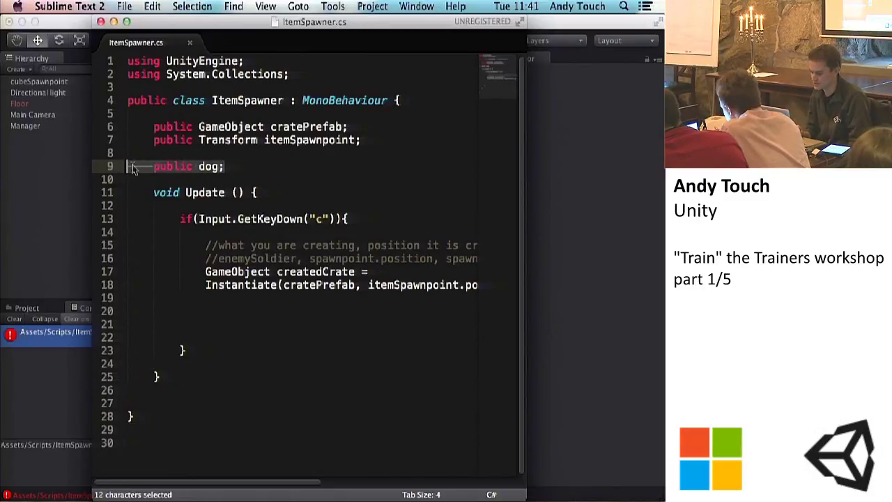
pyautogui.press('BackSpace')
pyautogui.press('BackSpace')
pyautogui.press('BackSpace')
pyautogui.click(54, 394)
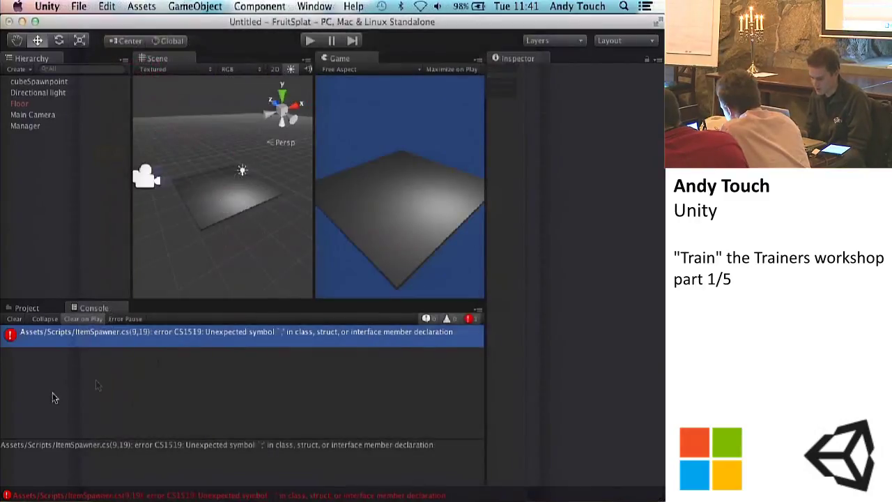
pyautogui.doubleClick(187, 340)
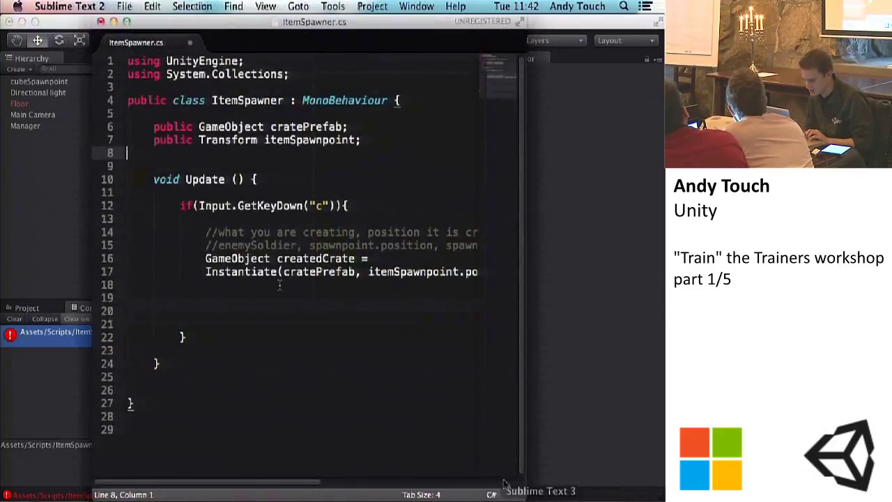
pyautogui.press('BackSpace')
pyautogui.hotkey('ctrl', 's')
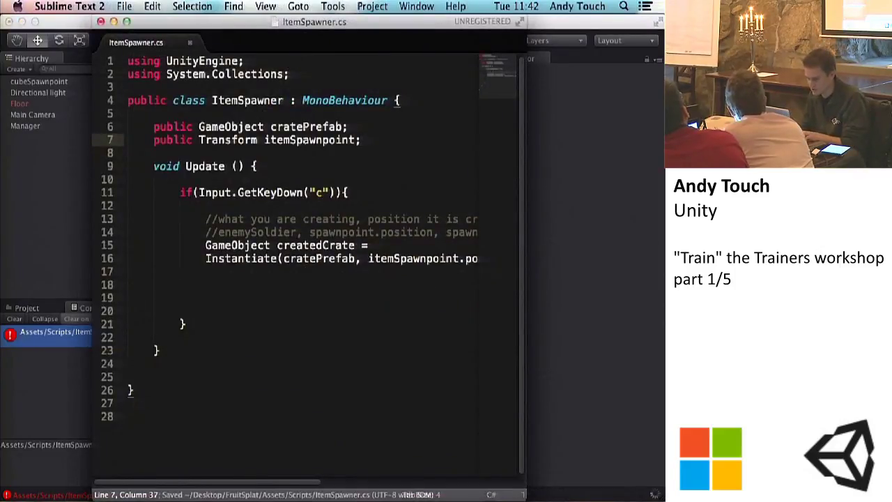
# Let Unity recompile and clear the Console, leaving no errors or warnings
pyautogui.click(63, 367)
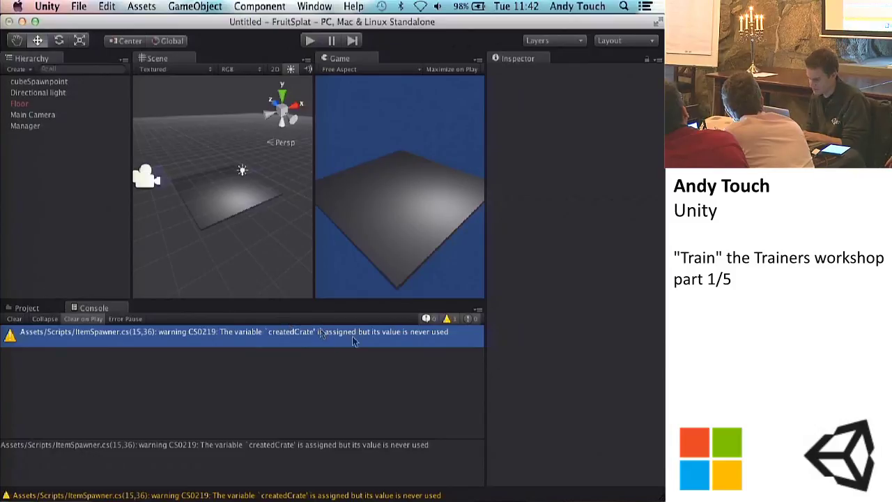
pyautogui.click(531, 499)
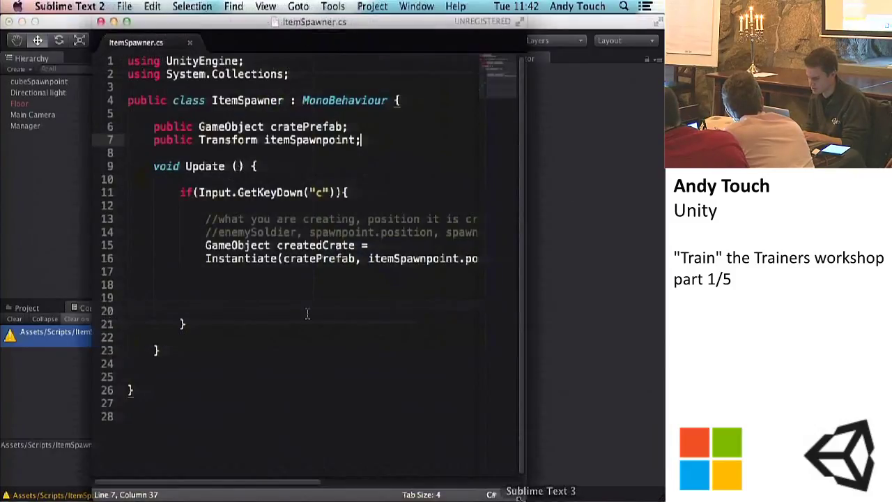
pyautogui.click(61, 391)
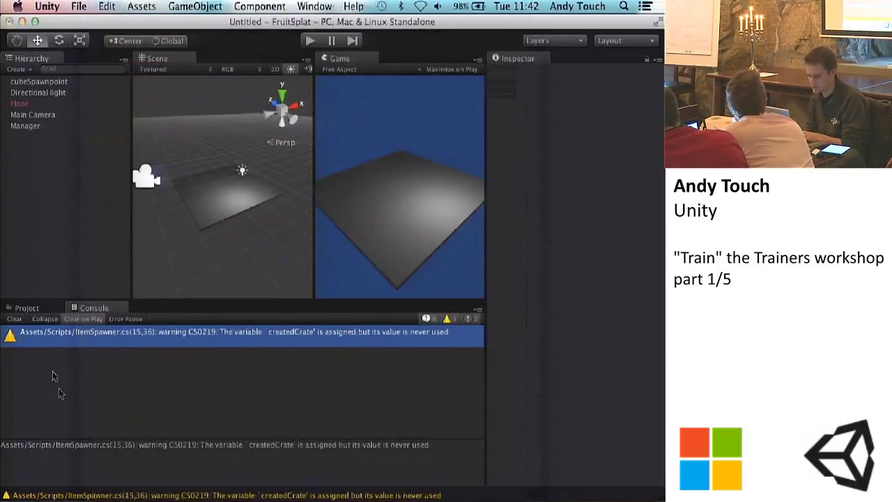
pyautogui.click(14, 319)
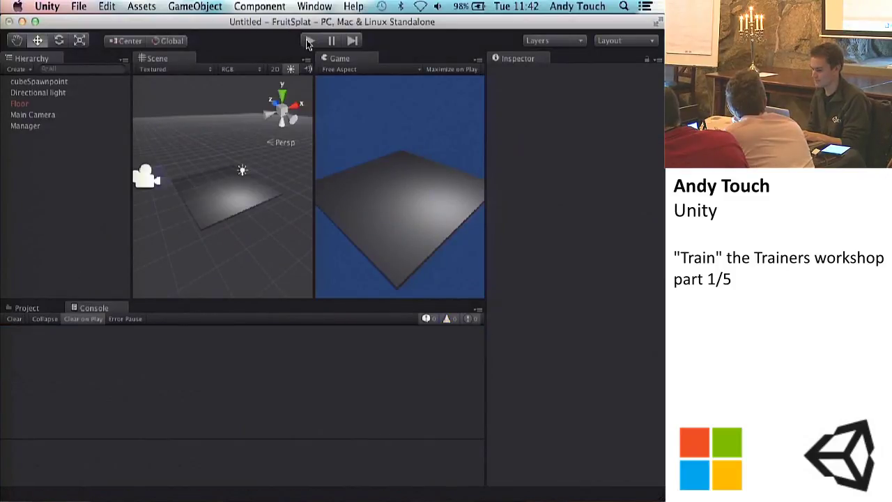
# Review ItemSpawner.cs around the key-press block and empty line 18
pyautogui.click(554, 489)
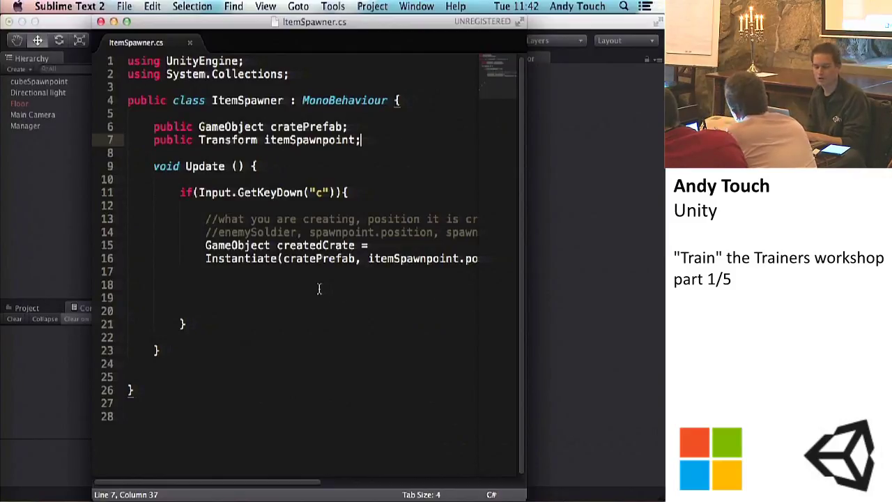
pyautogui.click(285, 300)
pyautogui.click(212, 279)
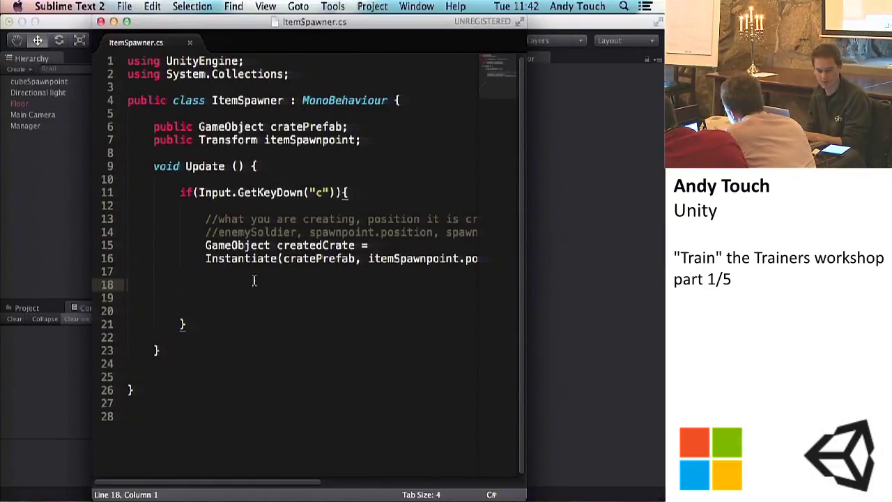
pyautogui.press('super+Tab')
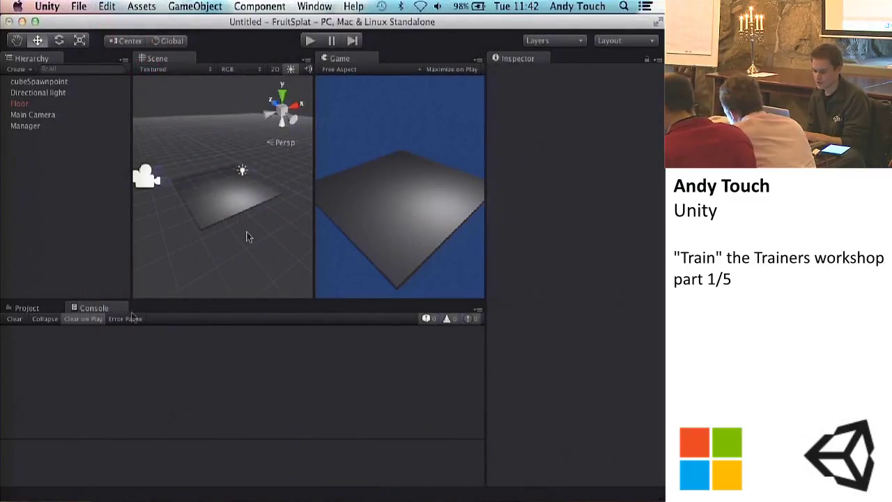
pyautogui.click(541, 498)
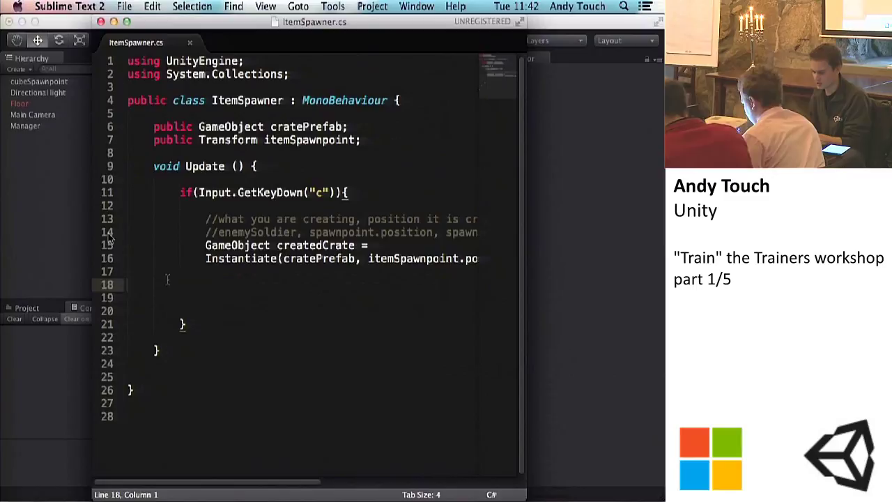
pyautogui.press('super+Tab')
# Select Manager and point out its empty Crate Prefab and Item Spawnpoint slots
pyautogui.click(43, 128)
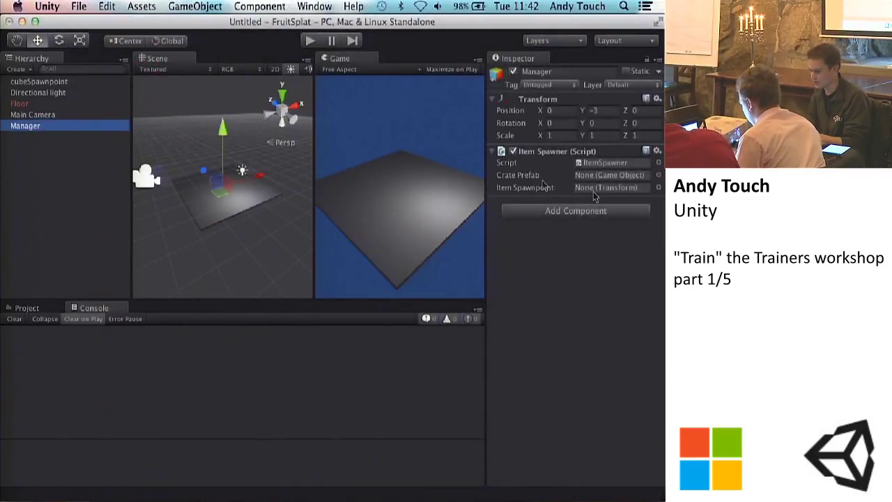
pyautogui.click(595, 163)
pyautogui.click(582, 178)
pyautogui.click(585, 189)
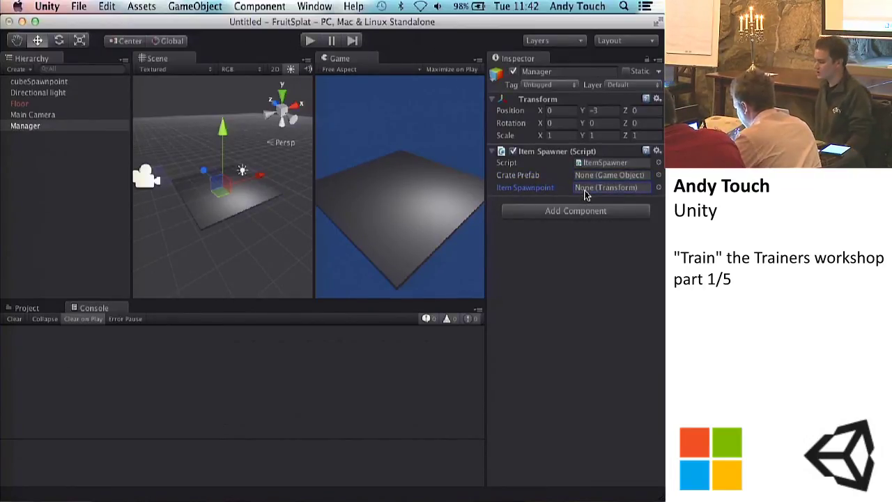
pyautogui.click(571, 491)
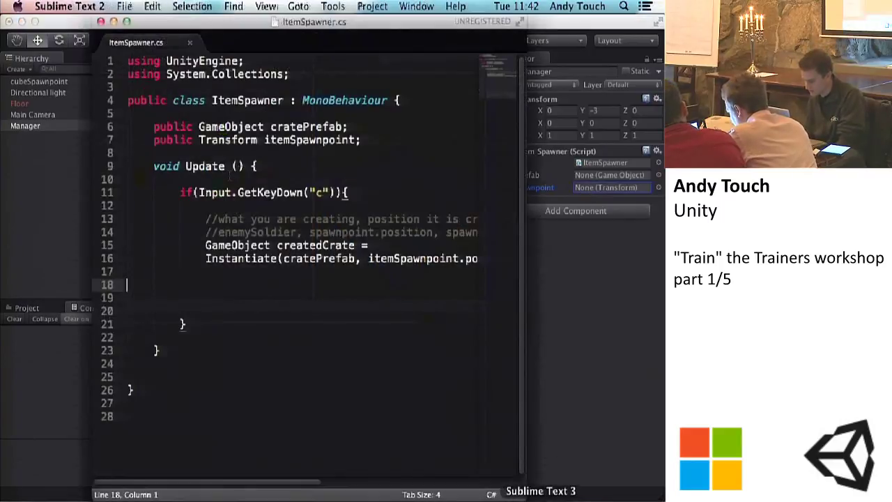
# Declare 'public int numberOfCrates;' below itemSpawnpoint, save, and view the new field in Unity
pyautogui.click(374, 141)
pyautogui.press('Return')
pyautogui.press('Return')
pyautogui.write('publ')
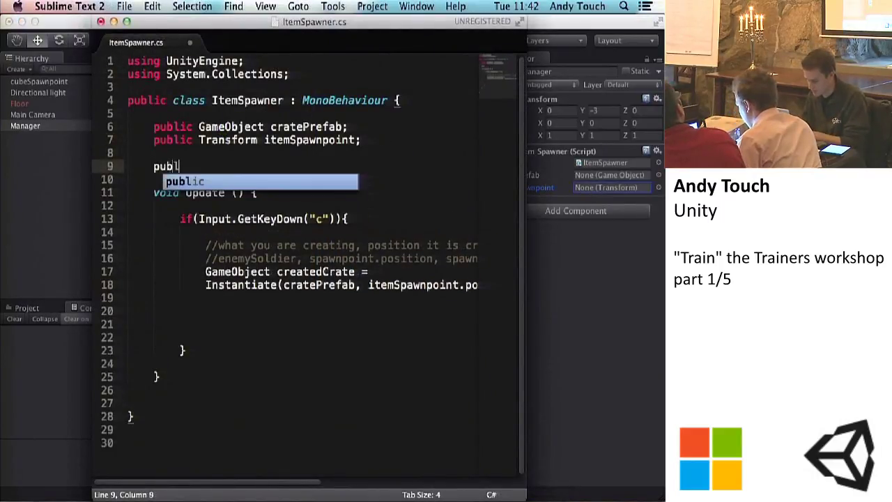
pyautogui.write('ic int ')
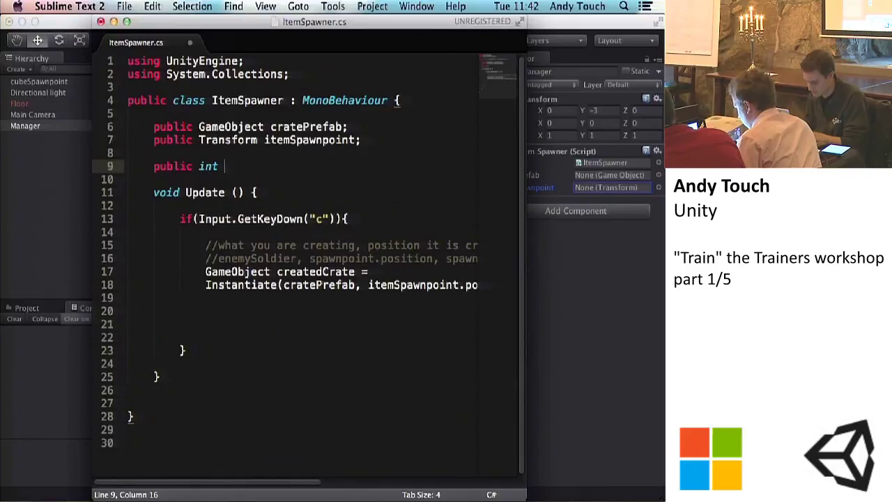
pyautogui.write('numberO')
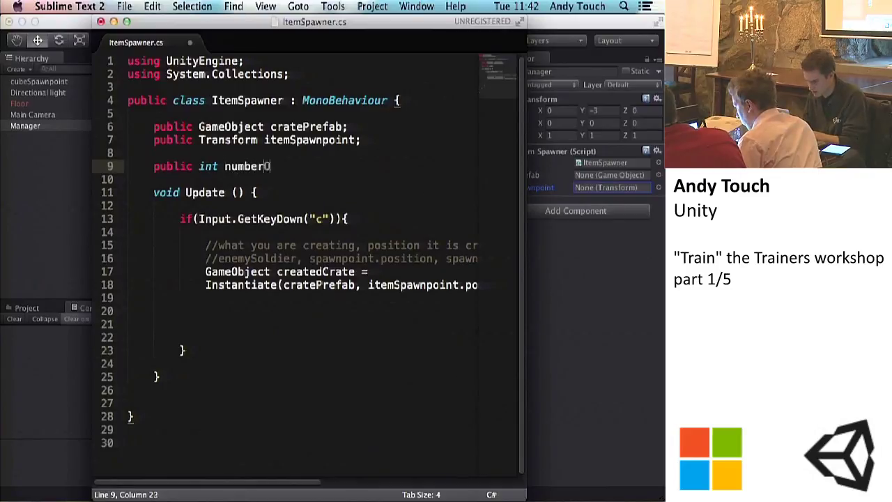
pyautogui.write('fCrates;')
pyautogui.press('super+s')
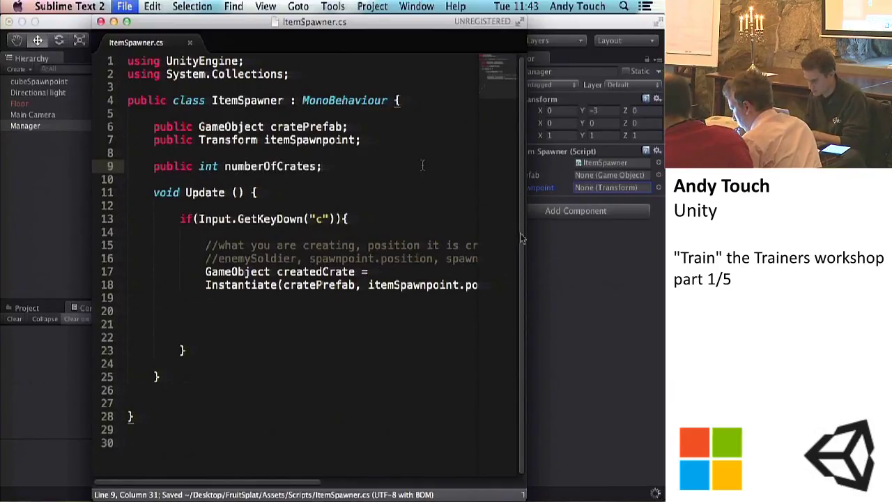
pyautogui.click(580, 313)
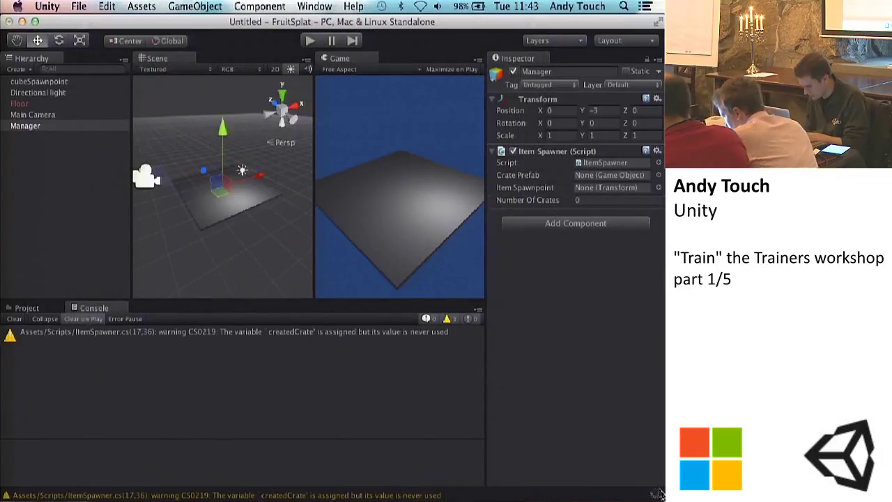
# Set the Manager's Number Of Crates to 100 in the Item Spawner Inspector
pyautogui.click(594, 200)
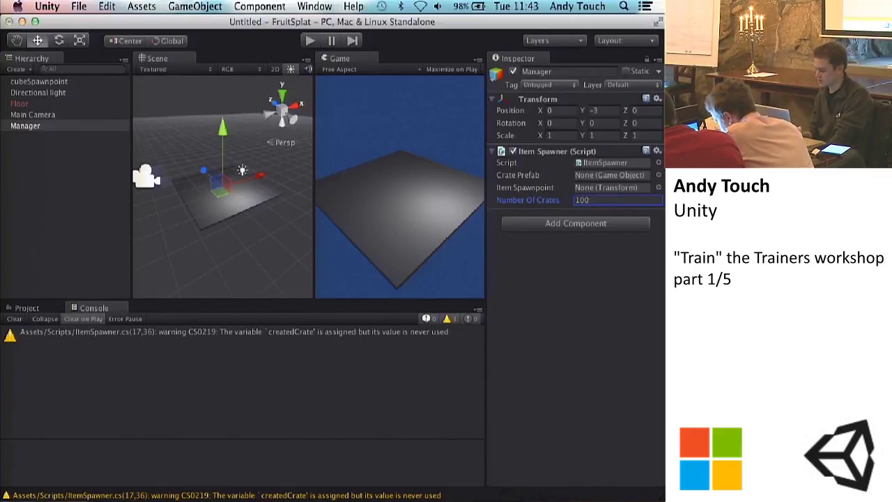
pyautogui.click(541, 499)
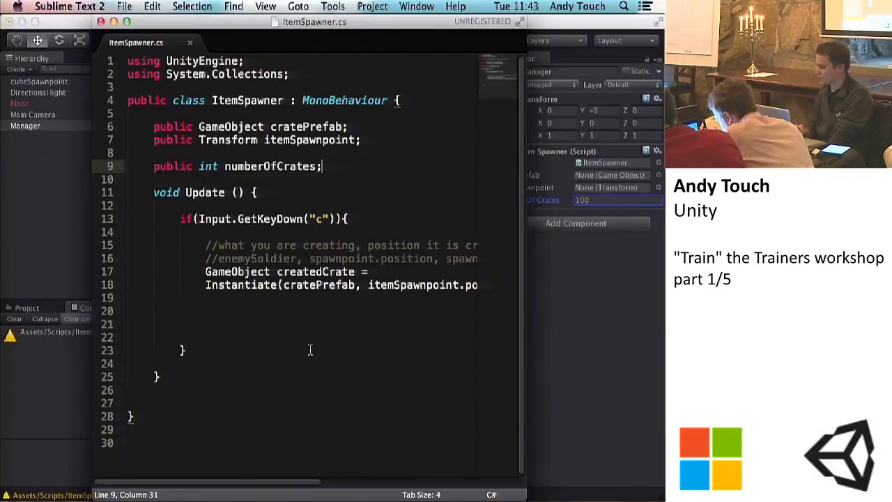
pyautogui.click(596, 248)
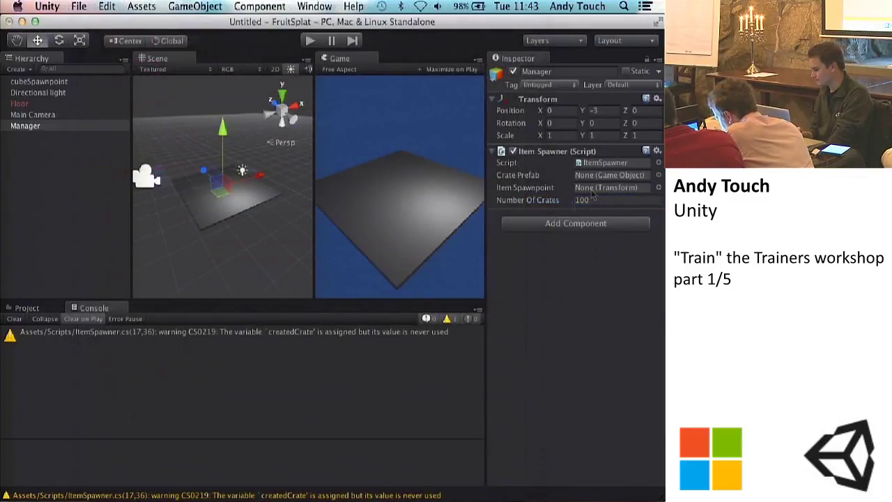
pyautogui.click(598, 498)
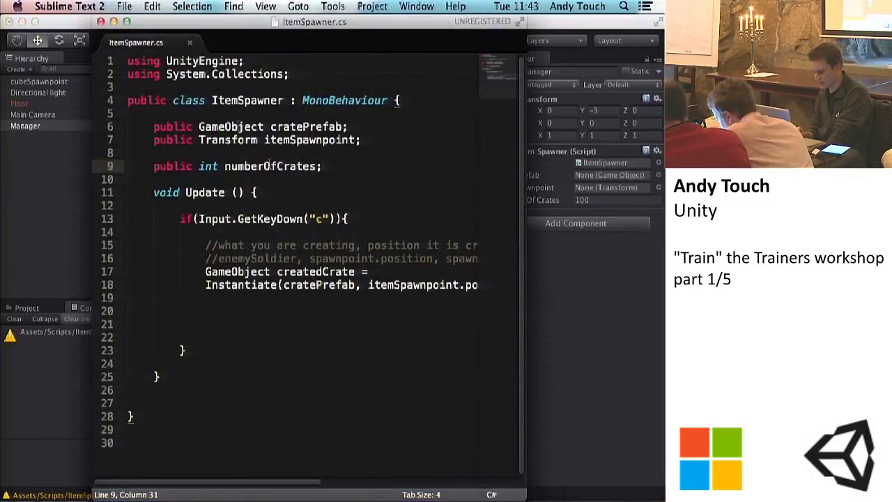
pyautogui.moveTo(224, 166); pyautogui.dragTo(322, 167)
pyautogui.click(331, 167)
pyautogui.click(560, 301)
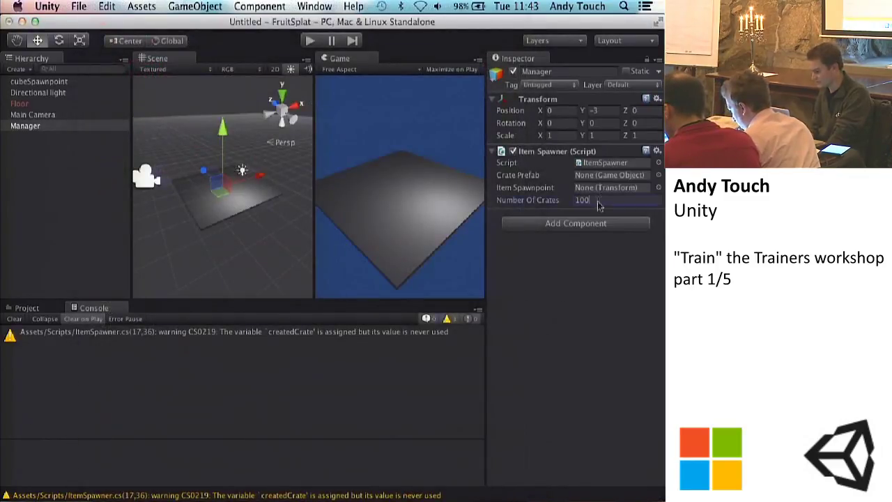
pyautogui.click(584, 240)
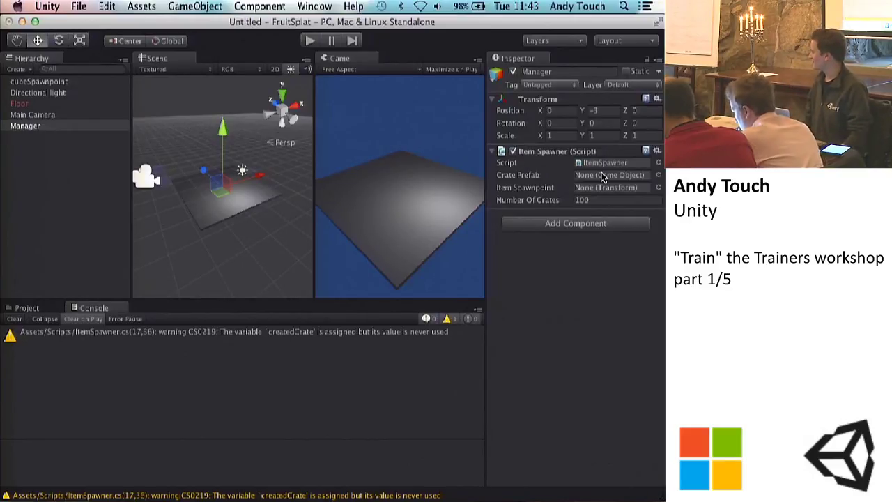
# Add 'public Color crateColor;' on a new line after numberOfCrates in ItemSpawner.cs
pyautogui.click(540, 501)
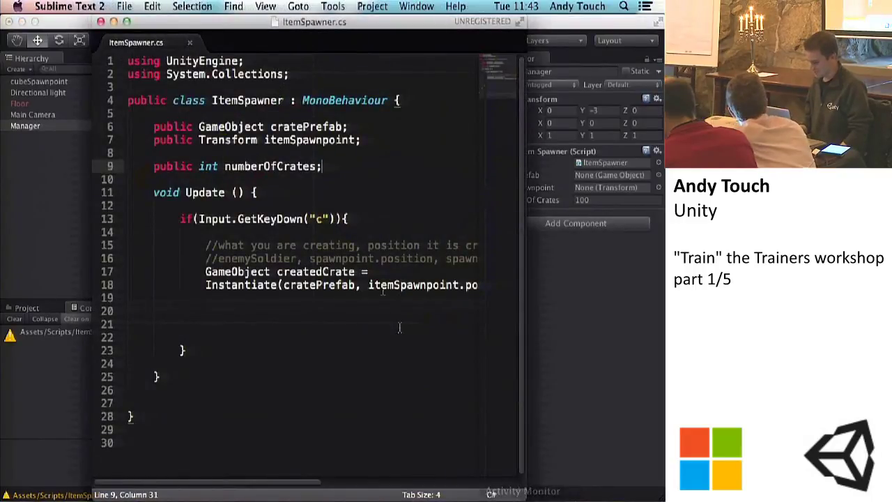
pyautogui.press('Return')
pyautogui.write('public ')
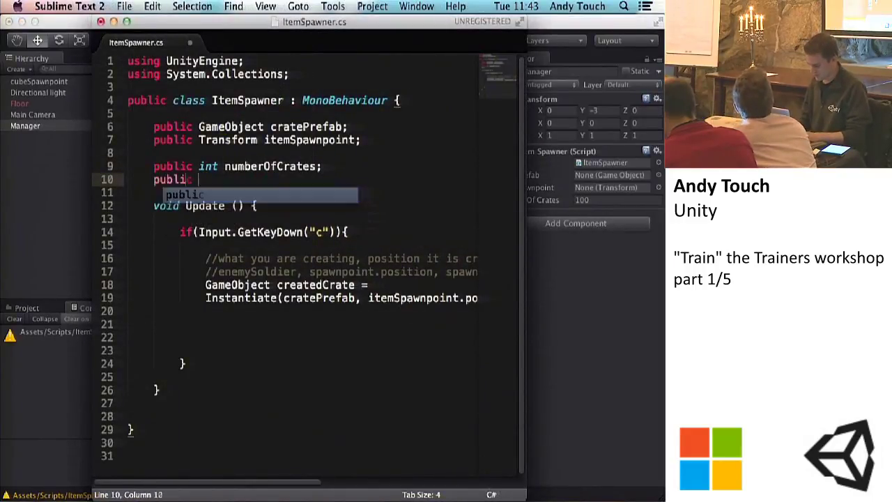
pyautogui.write('Color cra')
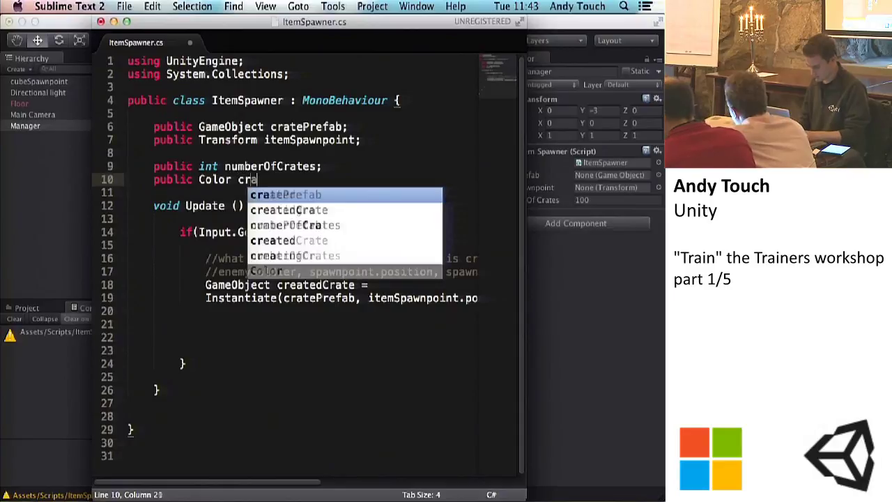
pyautogui.write('teColor;')
# Save the script and set Crate Color to cyan (0, 255, 244) at full alpha
pyautogui.press('super+s')
pyautogui.click(591, 273)
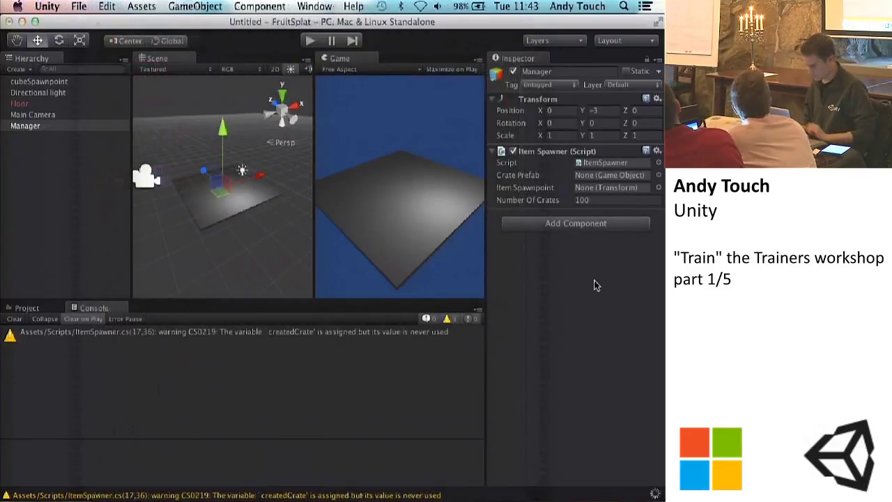
pyautogui.click(590, 211)
pyautogui.moveTo(589, 211); pyautogui.dragTo(605, 165)
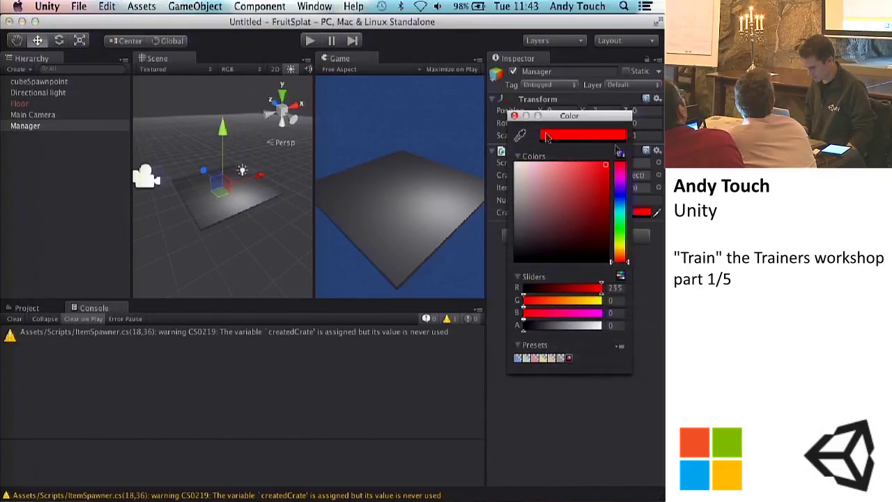
pyautogui.click(515, 116)
pyautogui.click(641, 212)
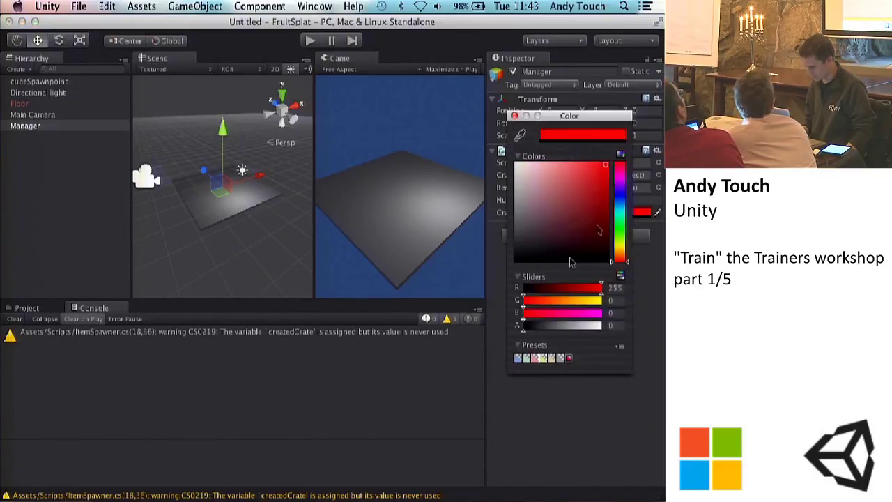
pyautogui.moveTo(566, 327); pyautogui.dragTo(619, 330)
pyautogui.click(622, 220)
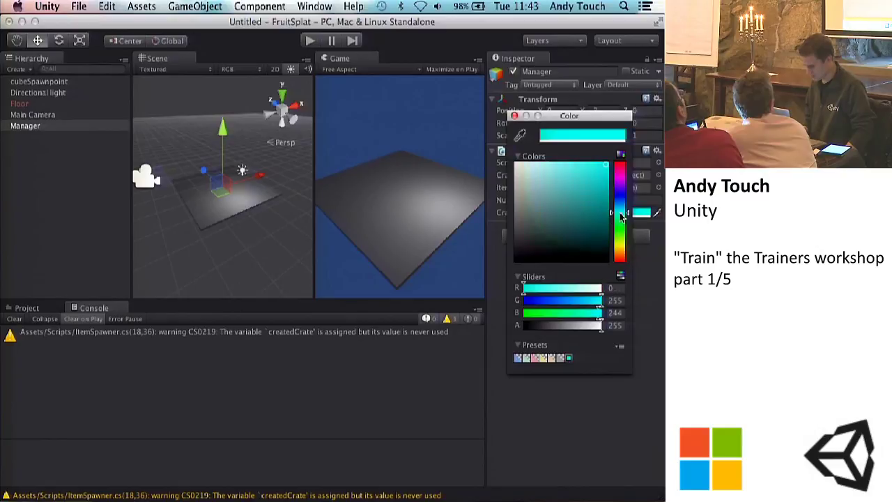
pyautogui.click(515, 116)
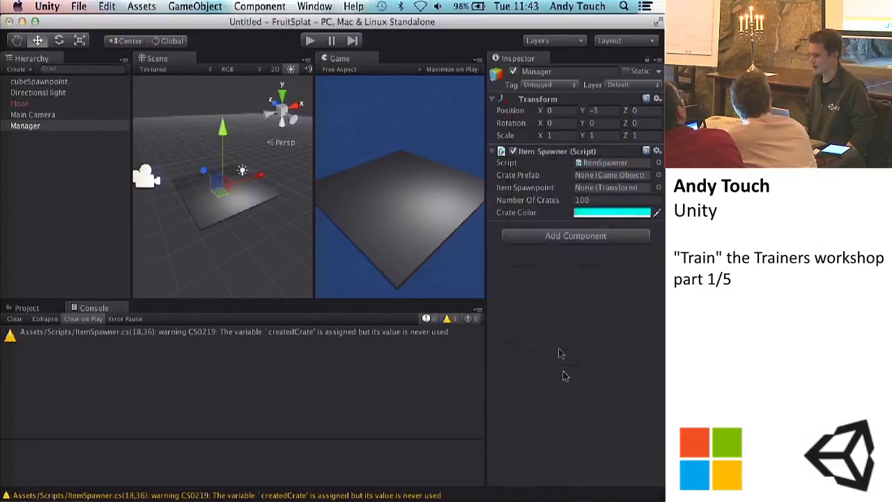
pyautogui.click(541, 497)
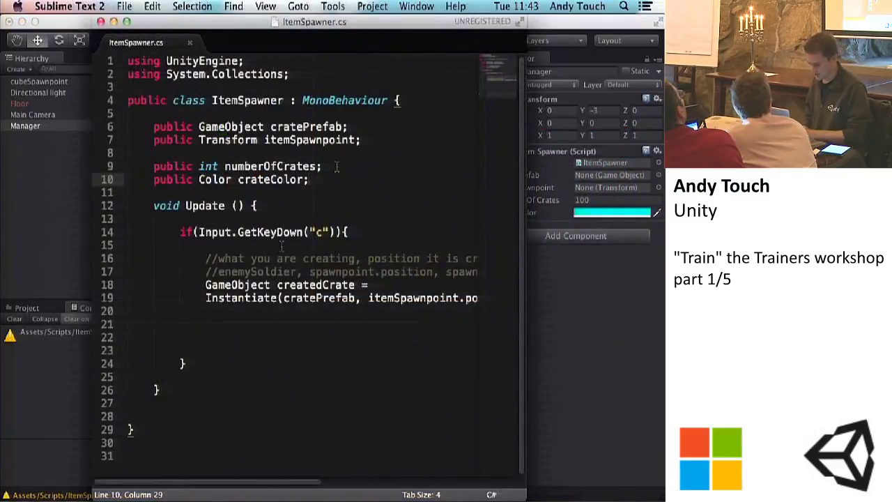
# Add a 'public AnimationCurves anim;' field, save, and check Unity's compilation
pyautogui.press('Return')
pyautogui.write('public Anima')
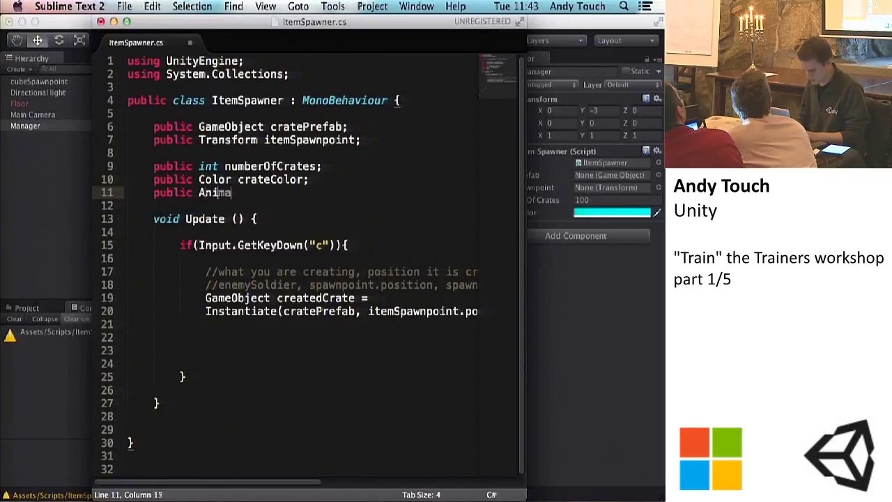
pyautogui.write('tionCurves anim;')
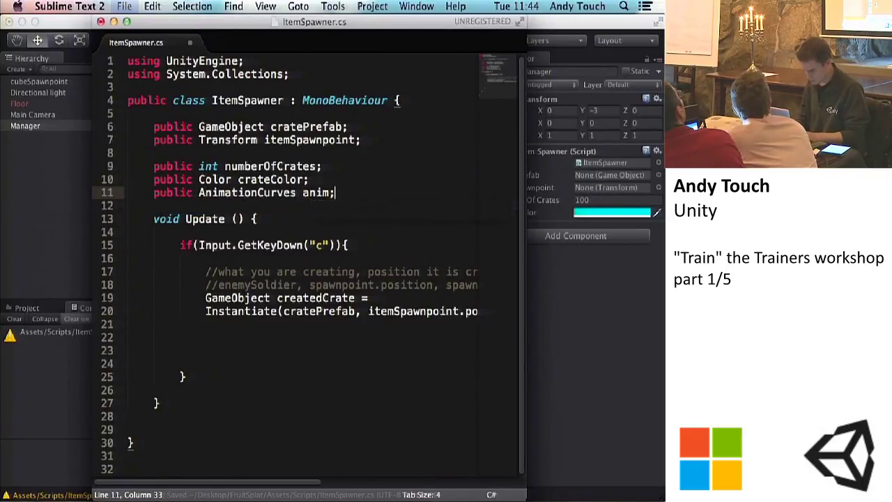
pyautogui.press('super+s')
pyautogui.click(598, 262)
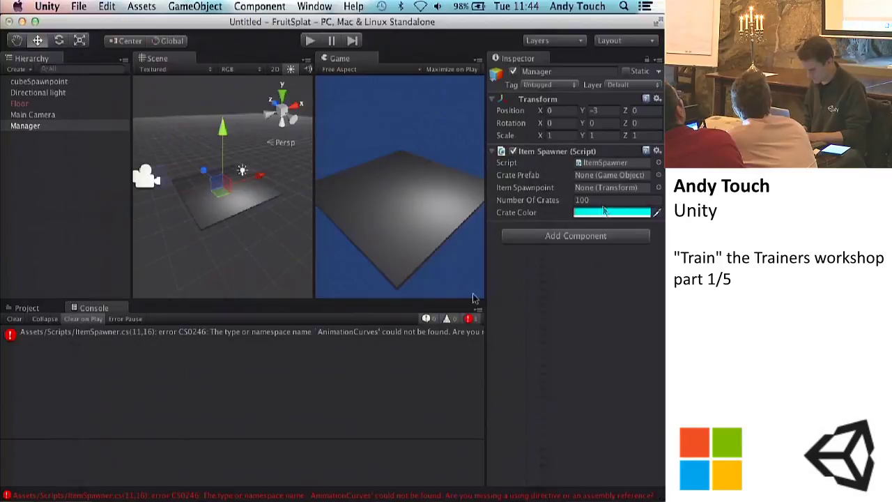
# Jump to the error line, delete the AnimatiCurves anim declaration, and save
pyautogui.doubleClick(369, 332)
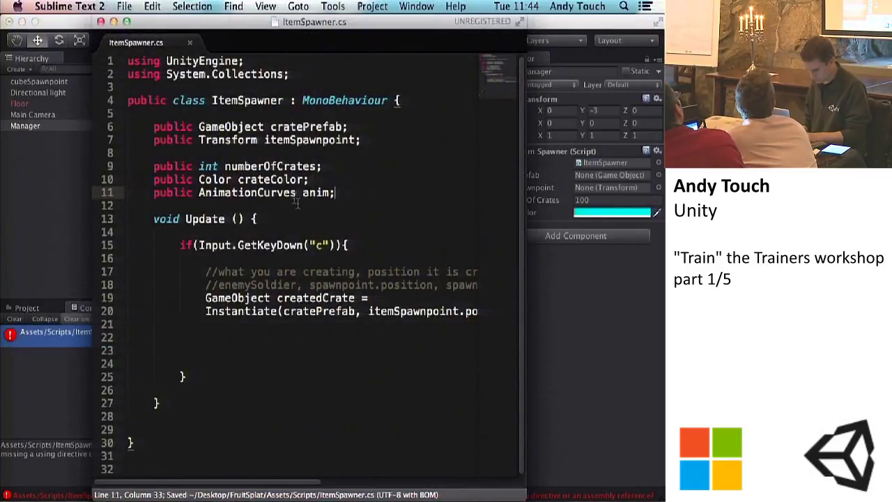
pyautogui.press('Left')
pyautogui.press('Left')
pyautogui.press('Left')
pyautogui.press('Left')
pyautogui.press('Left')
pyautogui.press('Left')
pyautogui.press('BackSpace')
pyautogui.press('BackSpace')
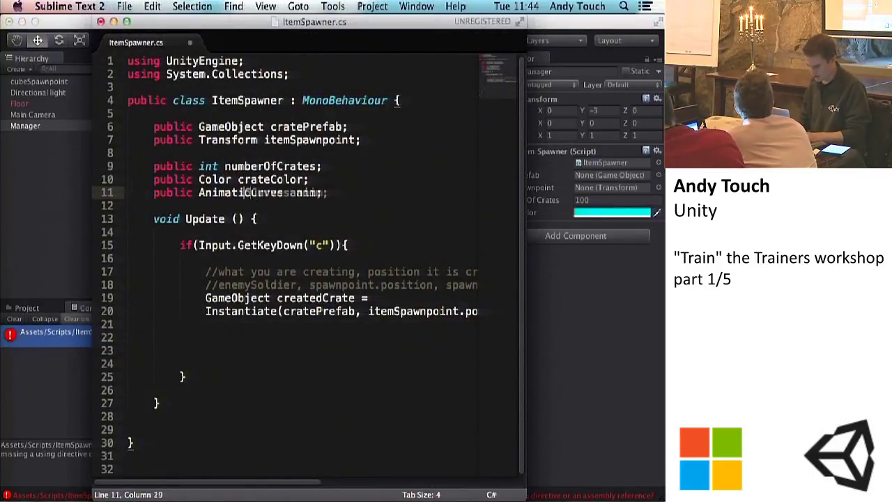
pyautogui.moveTo(339, 197); pyautogui.dragTo(152, 193)
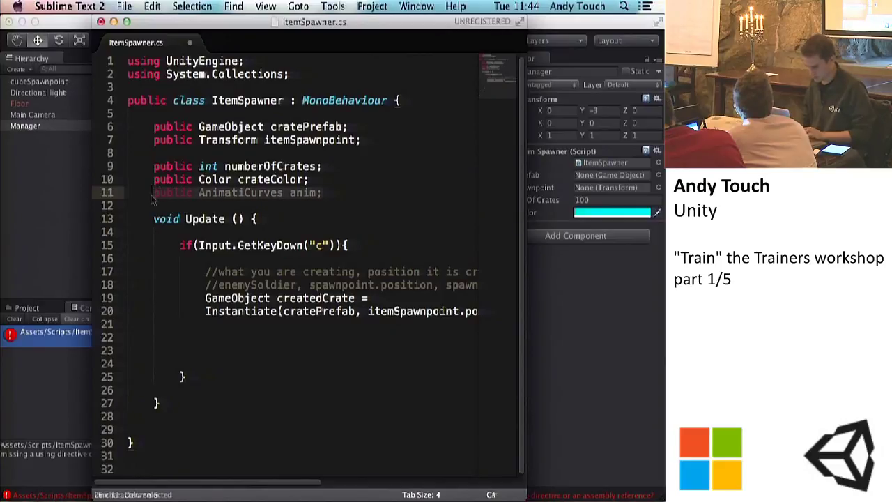
pyautogui.press('BackSpace')
pyautogui.press('BackSpace')
pyautogui.press('BackSpace')
pyautogui.press('super+s')
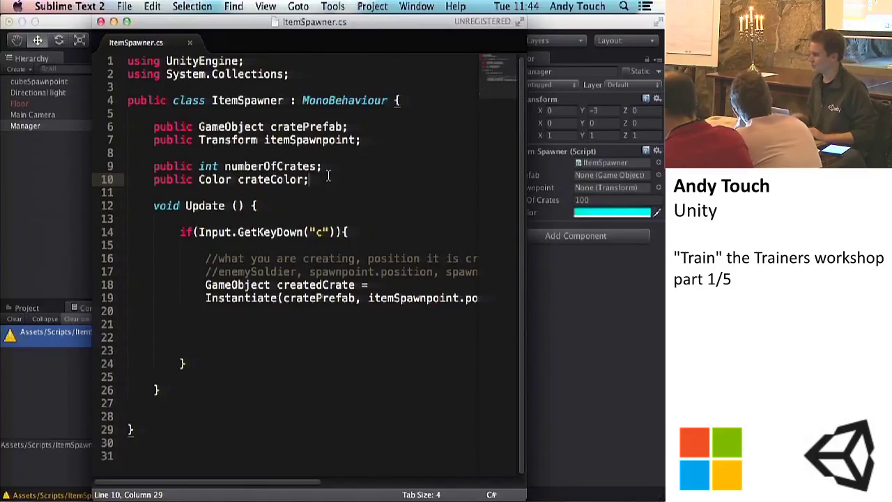
# Make numberOfCrates and crateColor private and let Unity recompile
pyautogui.doubleClick(168, 166)
pyautogui.moveTo(167, 166); pyautogui.dragTo(162, 166)
pyautogui.write('rivate')
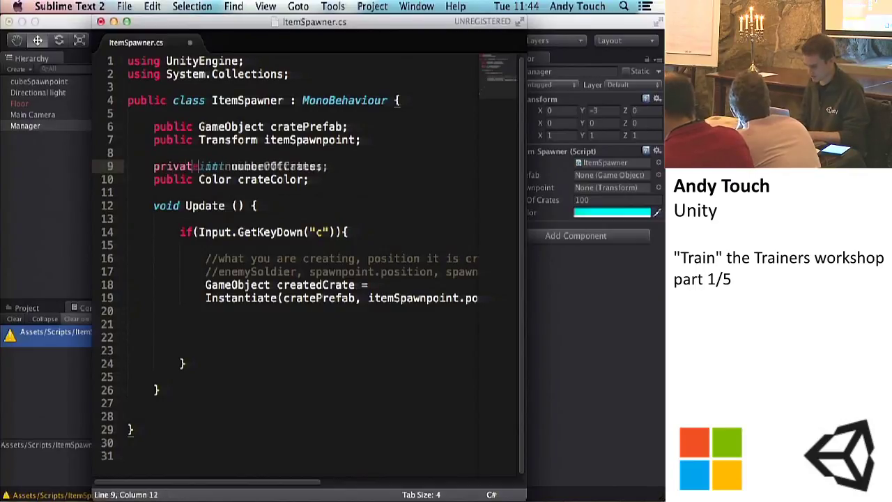
pyautogui.click(192, 179)
pyautogui.press('BackSpace')
pyautogui.press('BackSpace')
pyautogui.press('BackSpace')
pyautogui.press('BackSpace')
pyautogui.write('rivate')
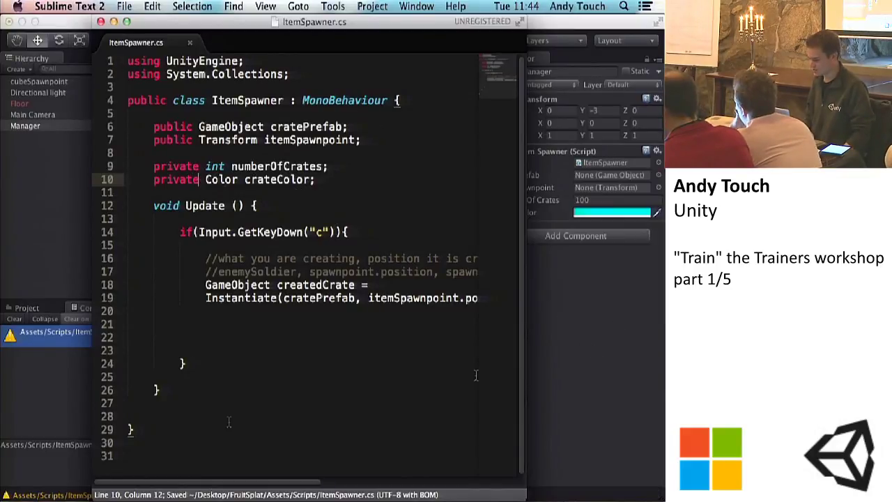
pyautogui.click(552, 376)
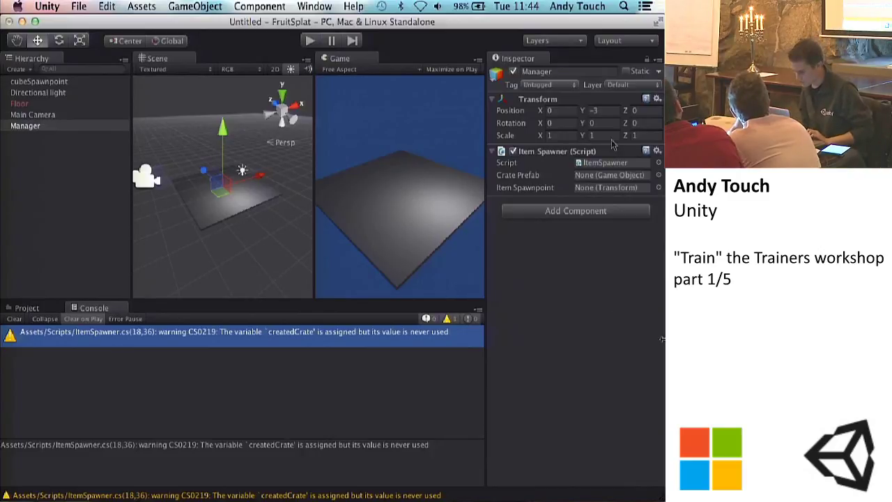
# Delete the numberOfCrates and crateColor lines and save the trimmed script
pyautogui.click(537, 497)
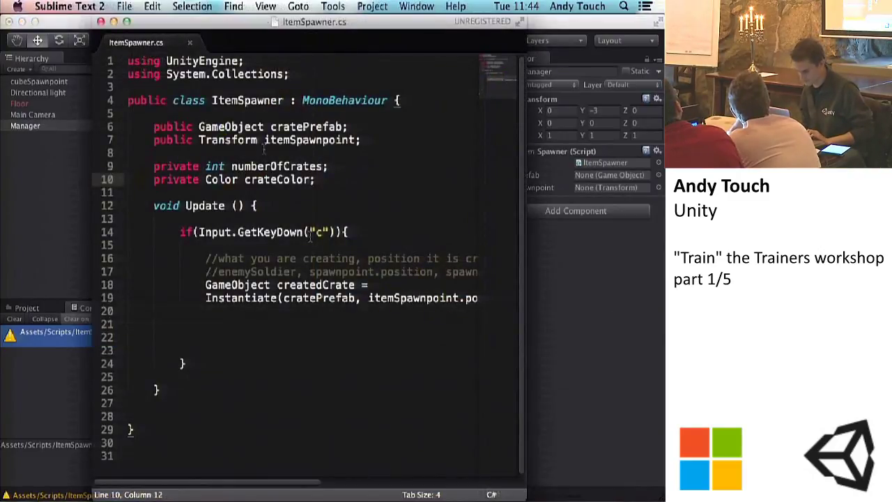
pyautogui.moveTo(329, 185); pyautogui.dragTo(89, 171)
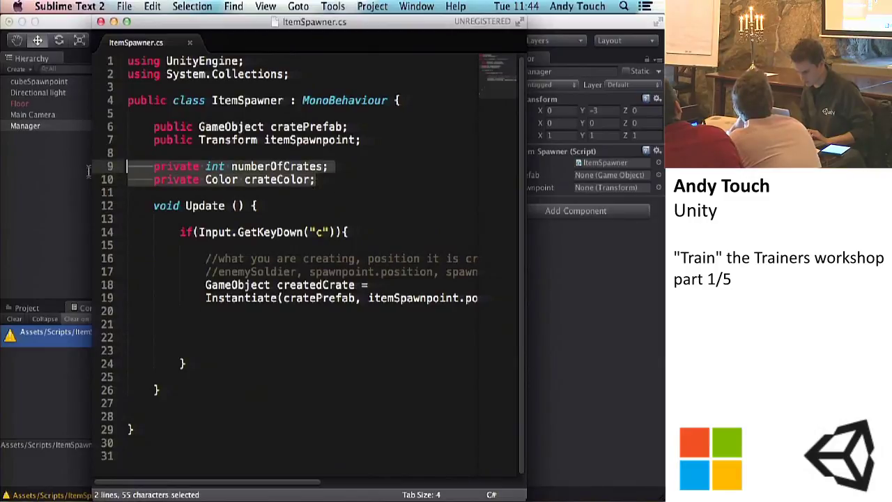
pyautogui.press('BackSpace')
pyautogui.press('BackSpace')
pyautogui.press('BackSpace')
pyautogui.hscroll(5, 289, 322)
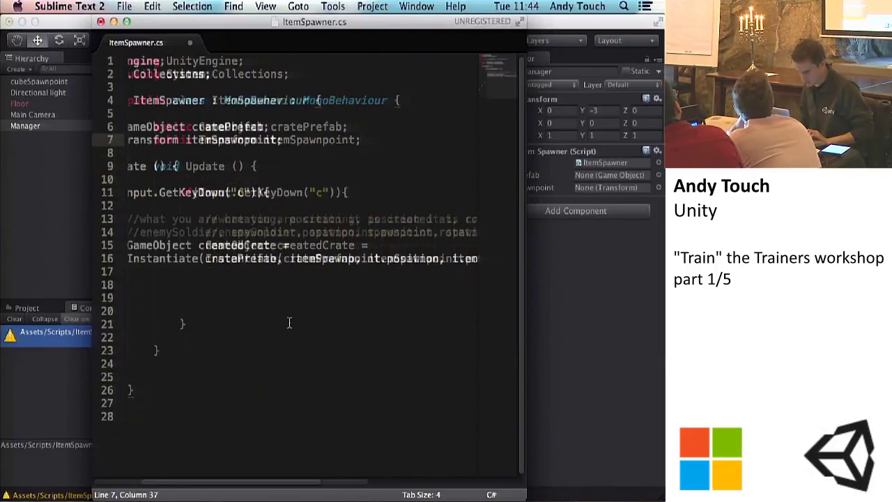
pyautogui.press('super+s')
pyautogui.click(595, 263)
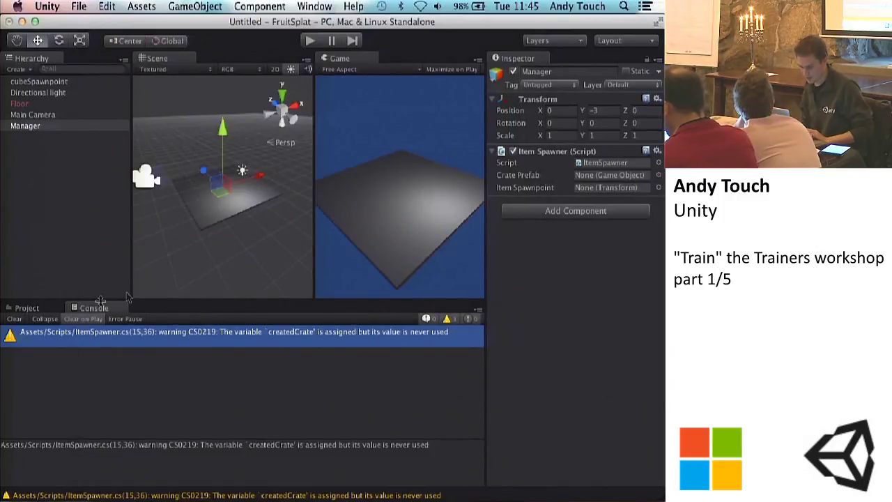
# Play the scene, read the Console's unassigned itemSpawnpoint errors, then stop
pyautogui.click(27, 309)
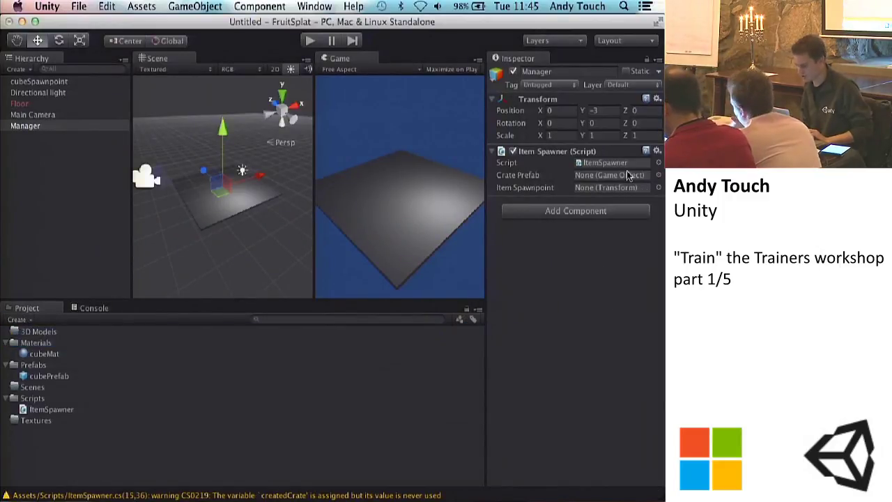
pyautogui.click(311, 41)
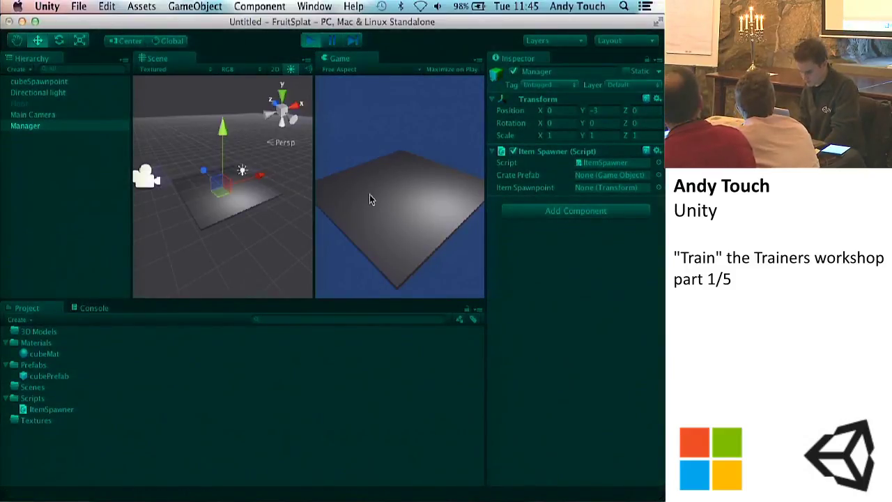
pyautogui.click(97, 308)
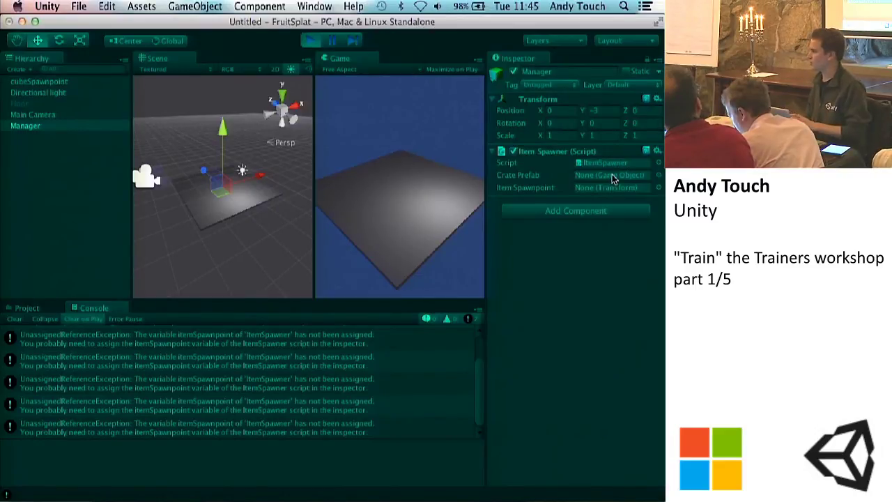
pyautogui.click(310, 40)
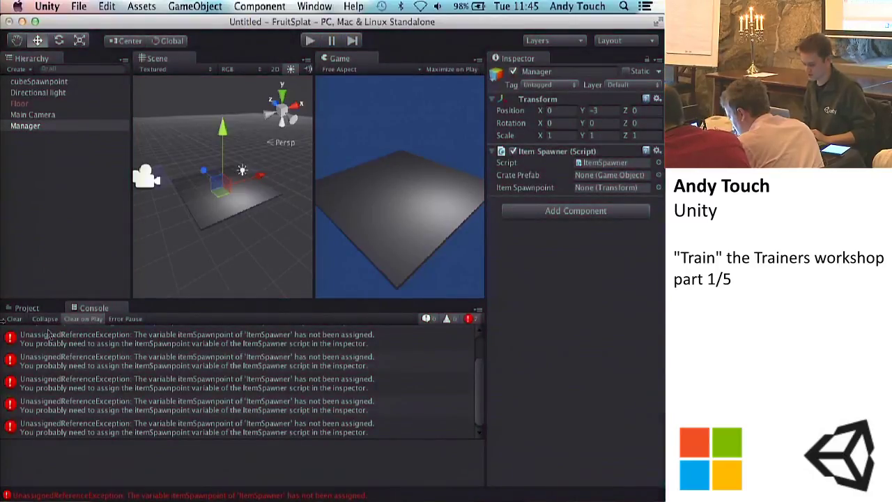
# Clear the Console and assign cubePrefab as Crate Prefab from the object picker
pyautogui.click(15, 320)
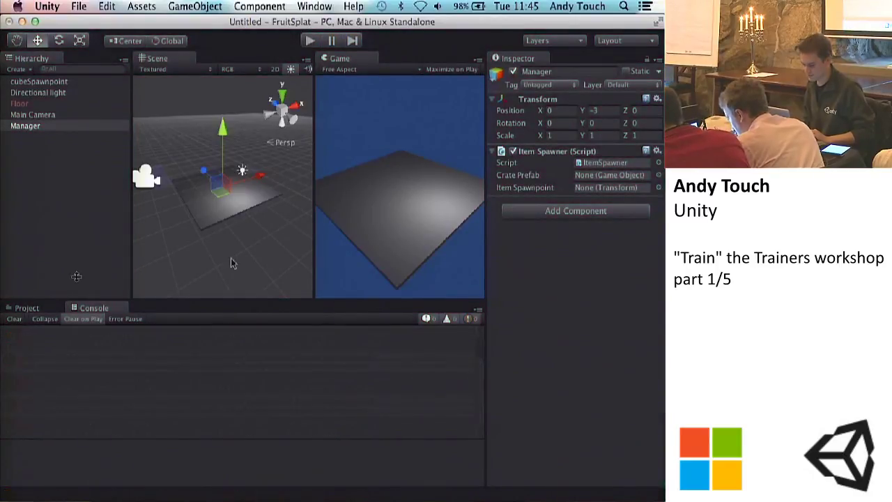
pyautogui.click(26, 308)
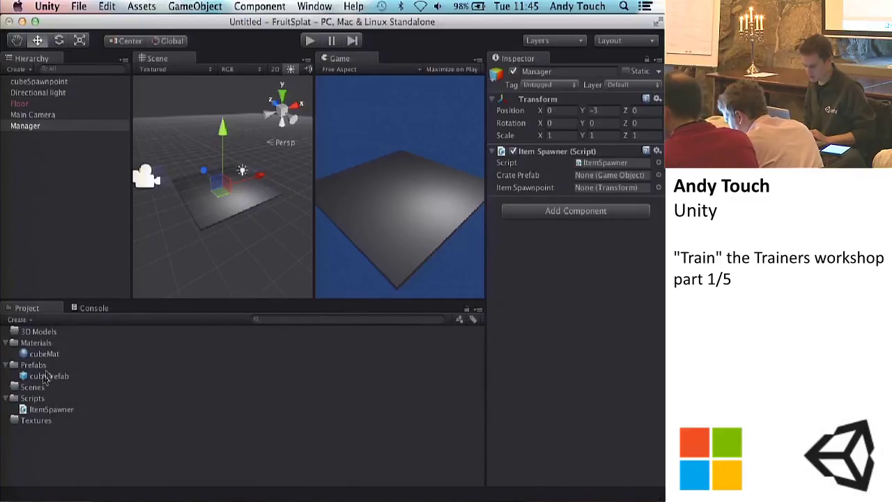
pyautogui.click(659, 176)
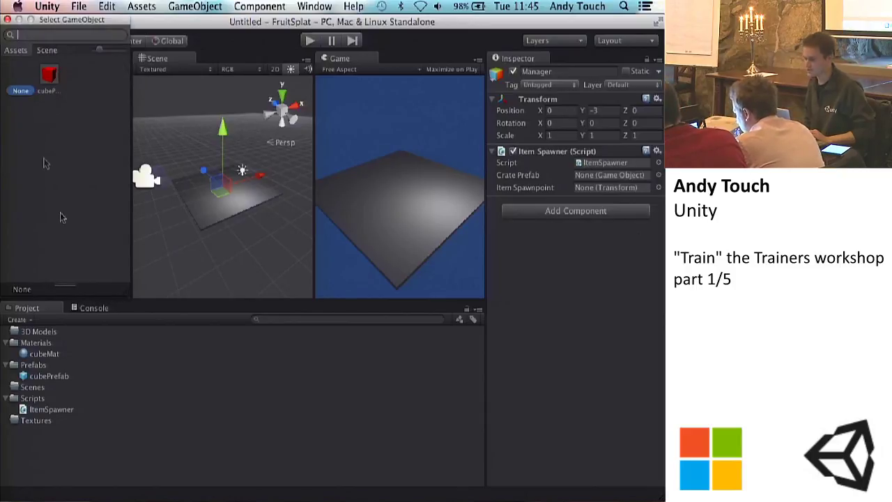
pyautogui.moveTo(99, 49); pyautogui.dragTo(104, 51)
pyautogui.doubleClick(60, 89)
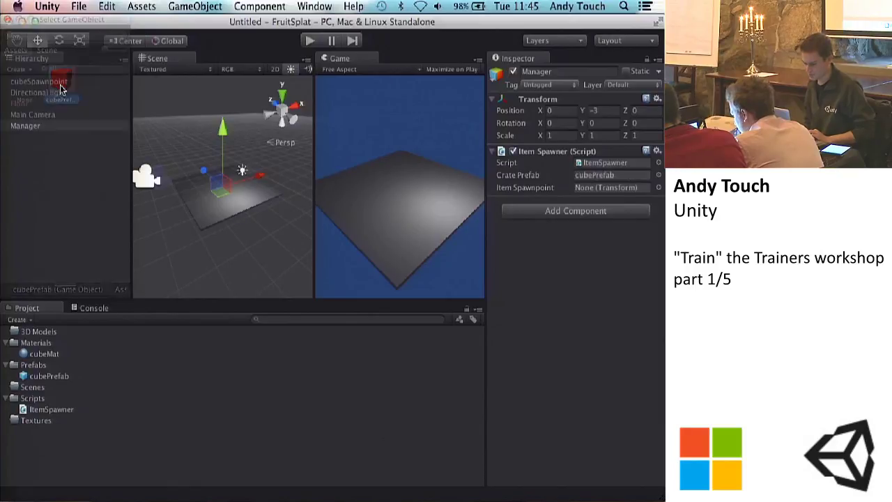
# Locate the assigned cubePrefab in the project from the Crate Prefab field
pyautogui.click(588, 176)
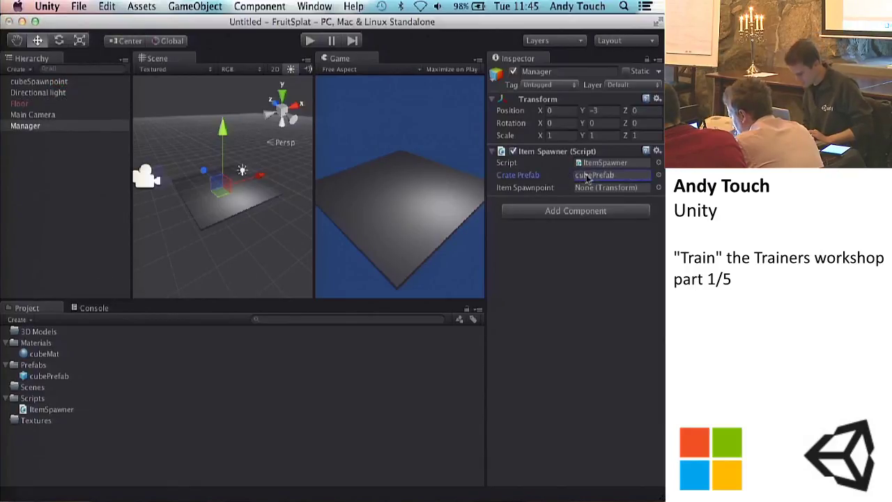
pyautogui.click(577, 279)
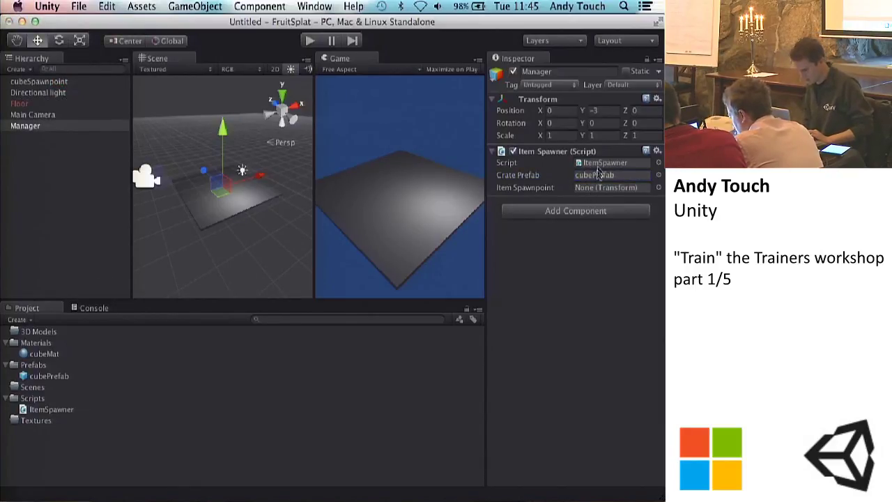
pyautogui.click(593, 178)
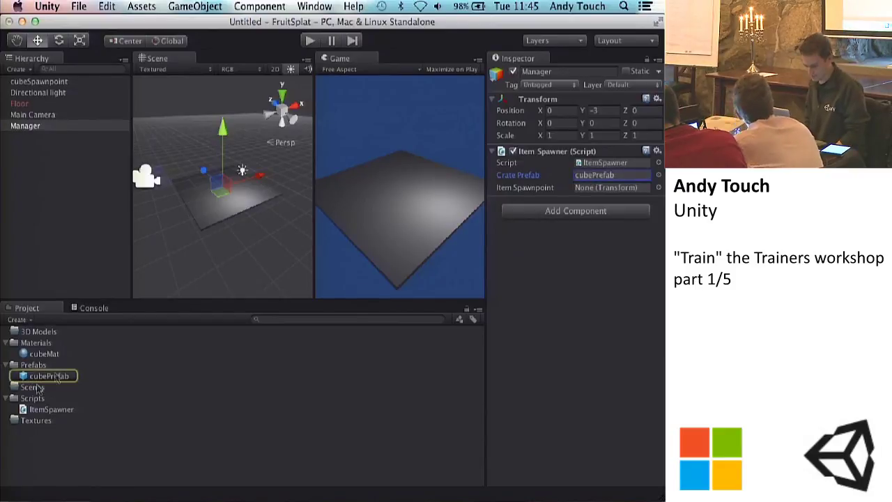
pyautogui.click(575, 359)
pyautogui.click(605, 176)
pyautogui.click(596, 176)
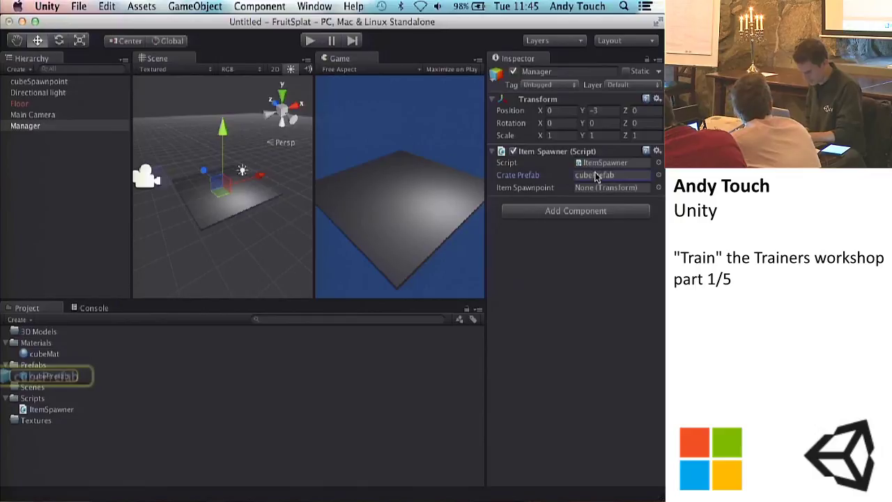
pyautogui.click(578, 322)
pyautogui.click(593, 179)
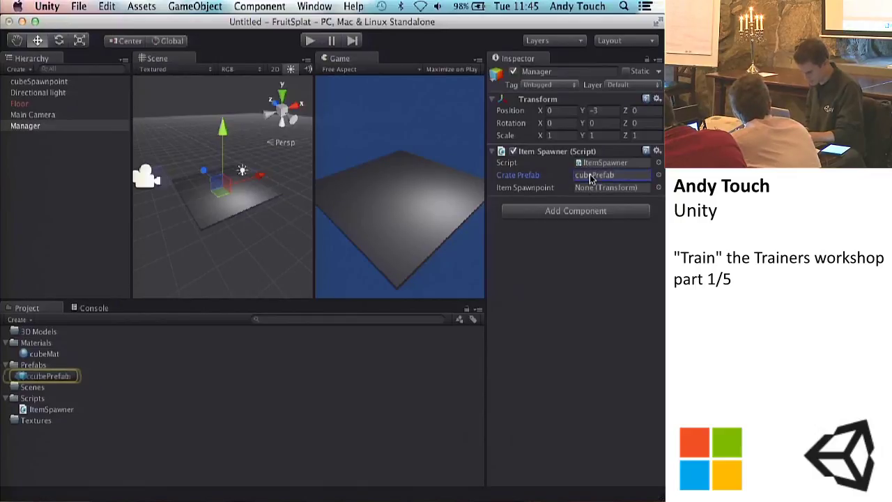
pyautogui.click(585, 250)
pyautogui.click(612, 188)
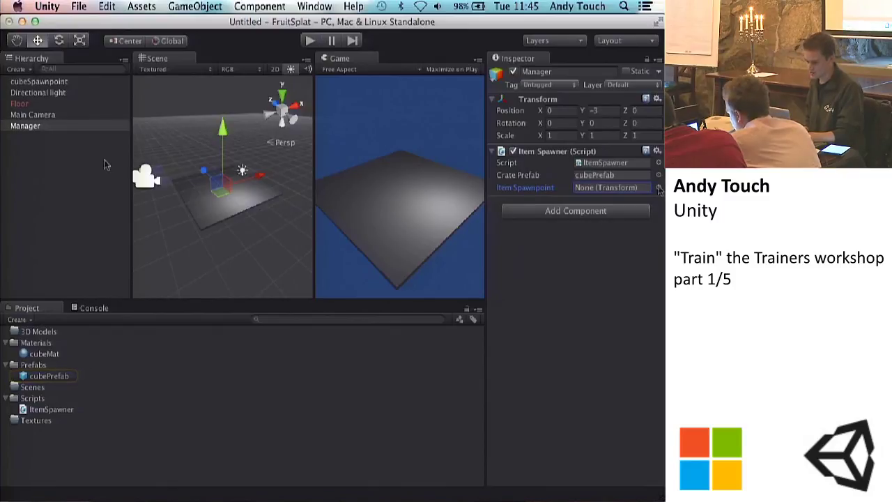
# Drag cubeSpawnpoint from the Hierarchy into the Manager's Item Spawnpoint field
pyautogui.click(34, 83)
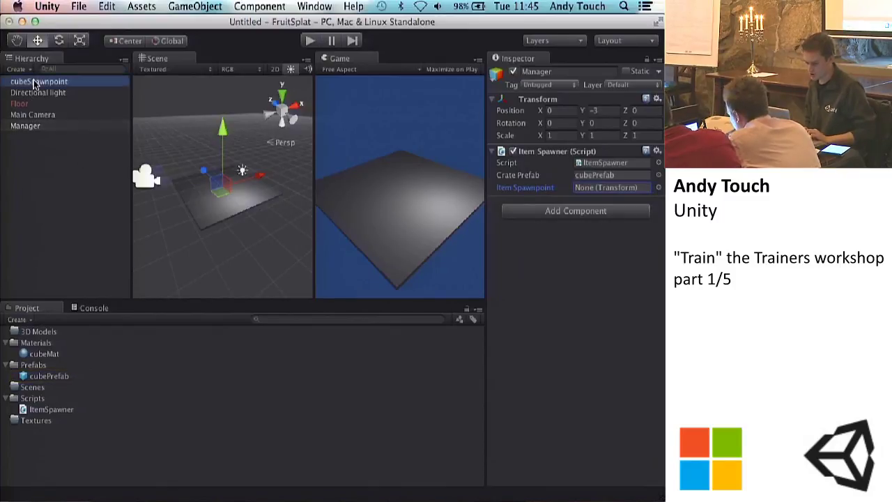
pyautogui.click(33, 125)
pyautogui.moveTo(40, 81); pyautogui.dragTo(592, 193)
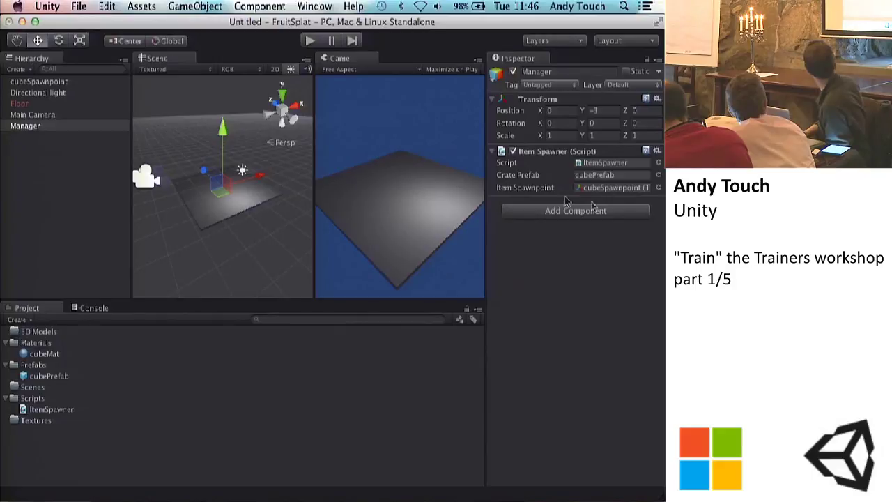
# Check cubeSpawnpoint's position, test-run the game, and return to ItemSpawner.cs line 19
pyautogui.click(35, 83)
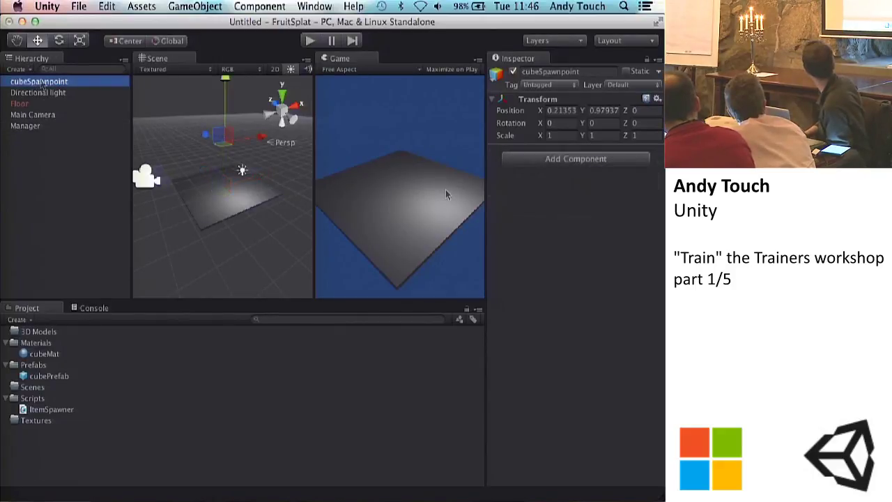
pyautogui.click(311, 42)
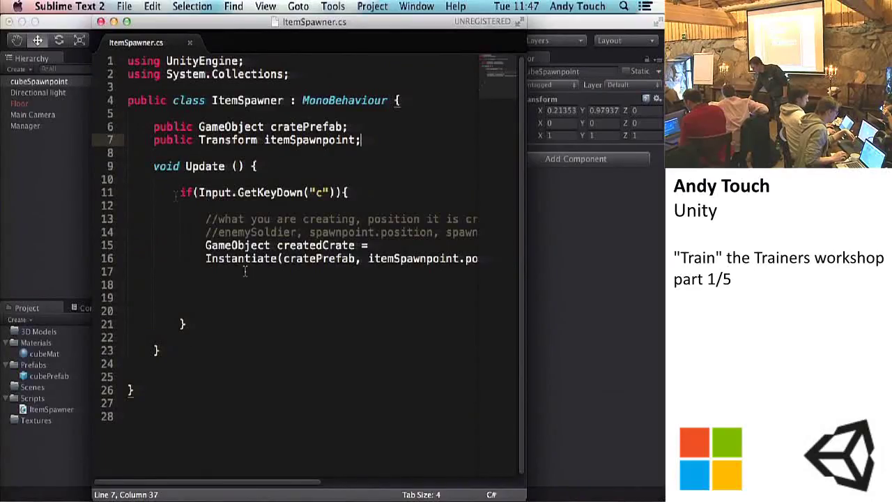
pyautogui.click(277, 298)
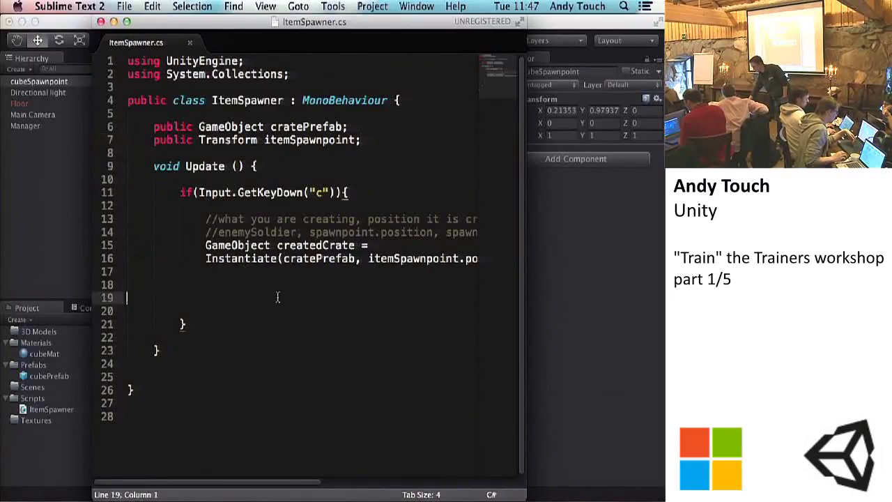